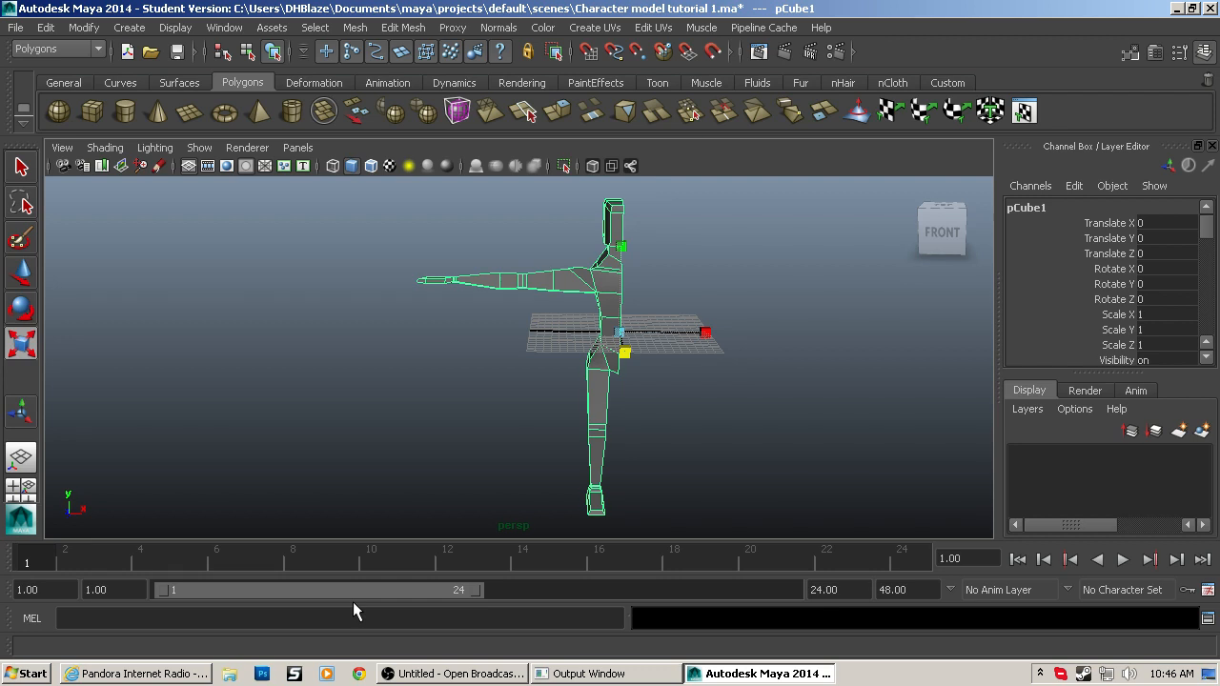
Step: Examine the half-body character mesh from several angles, including the torso, head, arm and legs
left_click_drag(449, 501, 559, 403, "alt")
scroll(559, 403, "up", 6)
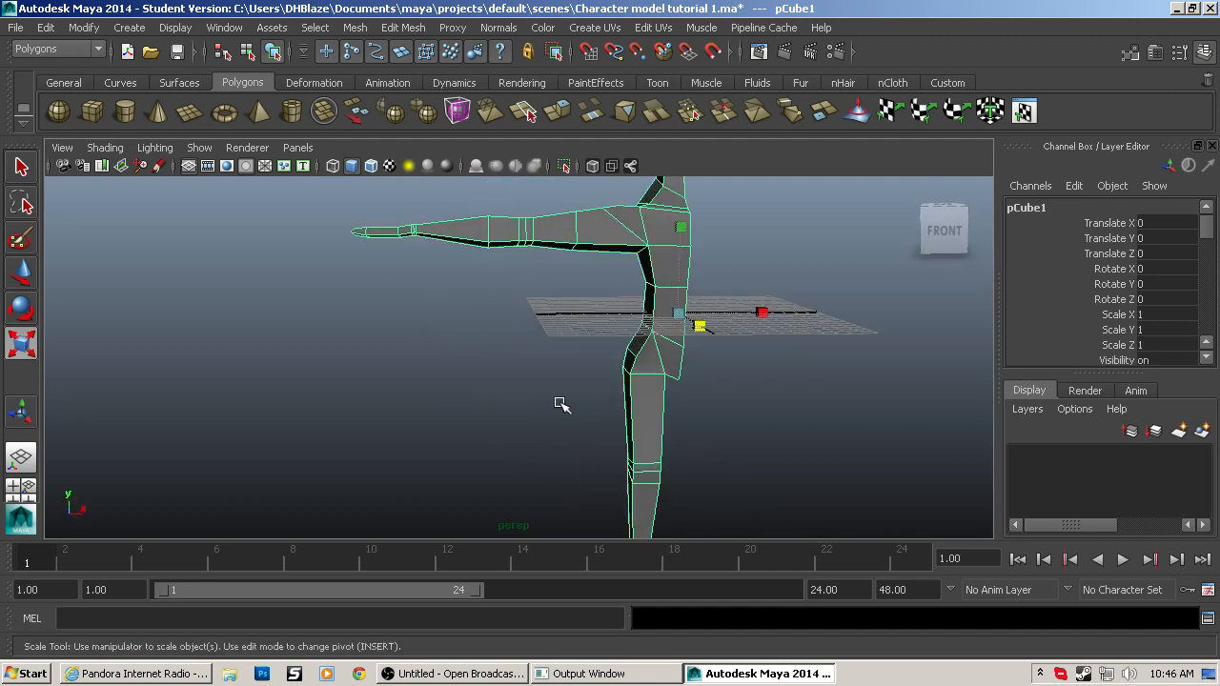
scroll(575, 488, "up", 5)
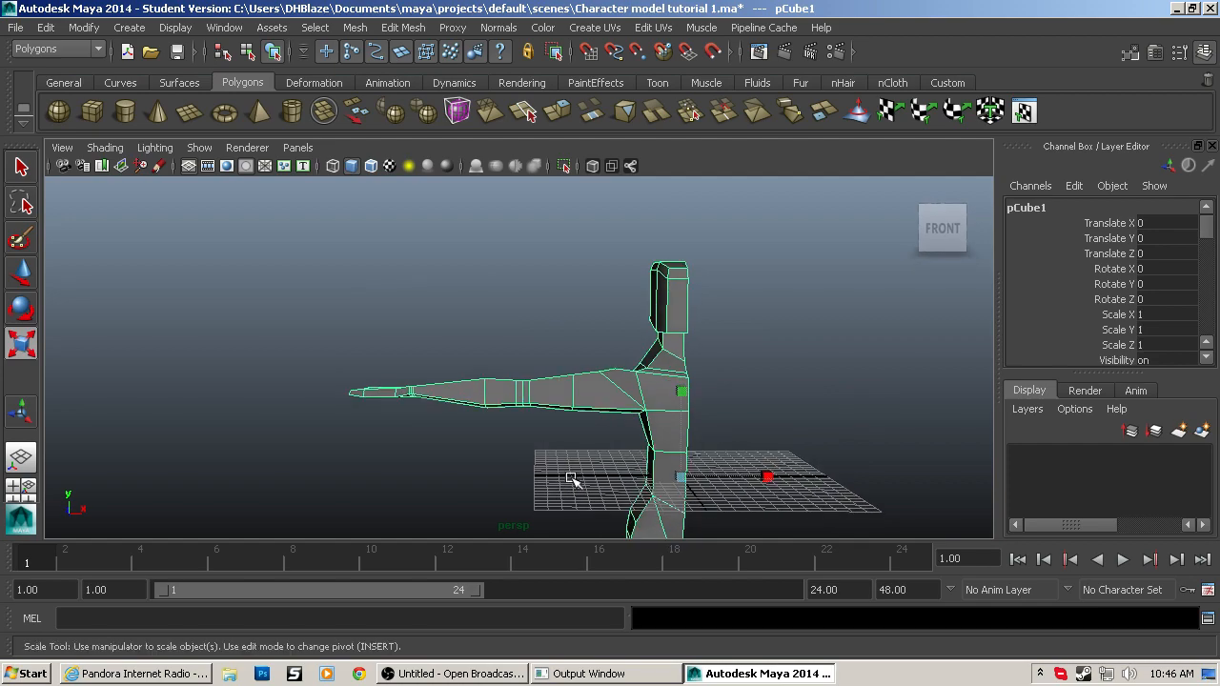
left_click_drag(569, 477, 793, 468, "alt")
middle_click_drag(793, 468, 765, 375, "alt")
left_click_drag(766, 376, 577, 417, "alt")
scroll(576, 416, "down", 4)
right_click_drag(577, 417, 677, 321, "alt")
left_click_drag(678, 322, 714, 384, "alt")
right_click_drag(714, 384, 686, 428, "alt")
left_click_drag(686, 428, 587, 203, "alt")
left_click_drag(583, 289, 604, 416, "alt")
left_click_drag(640, 243, 501, 363, "alt")
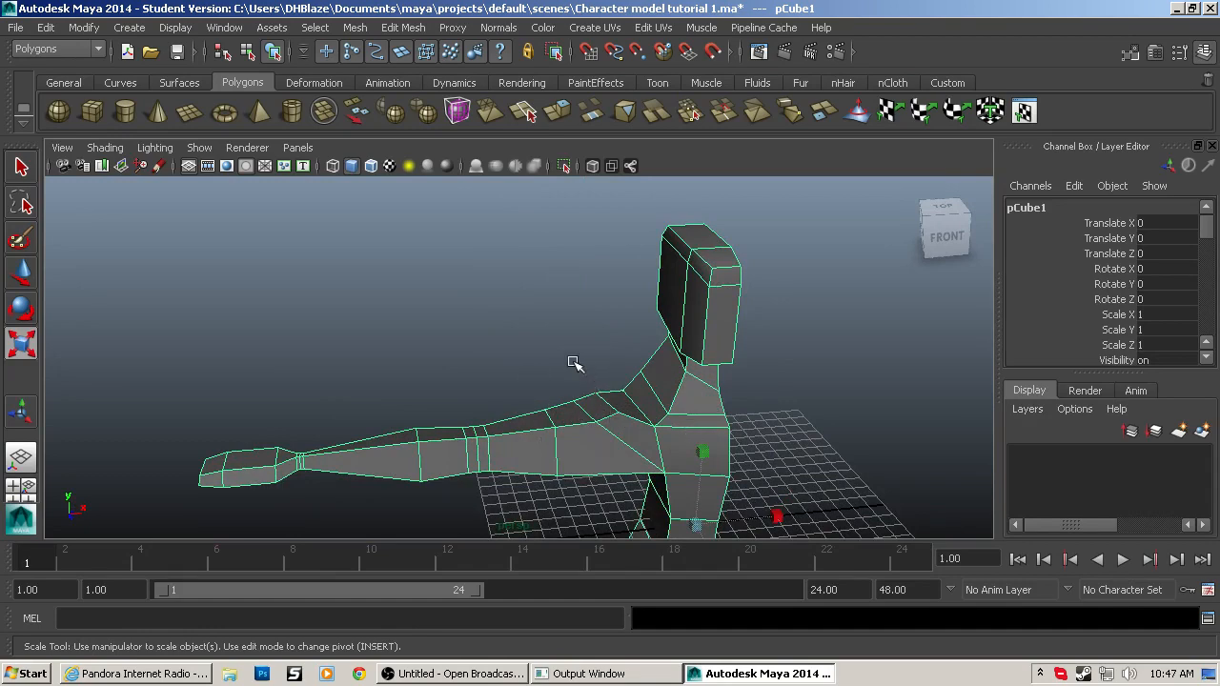
left_click_drag(681, 365, 730, 340, "alt")
scroll(617, 297, "down", 2)
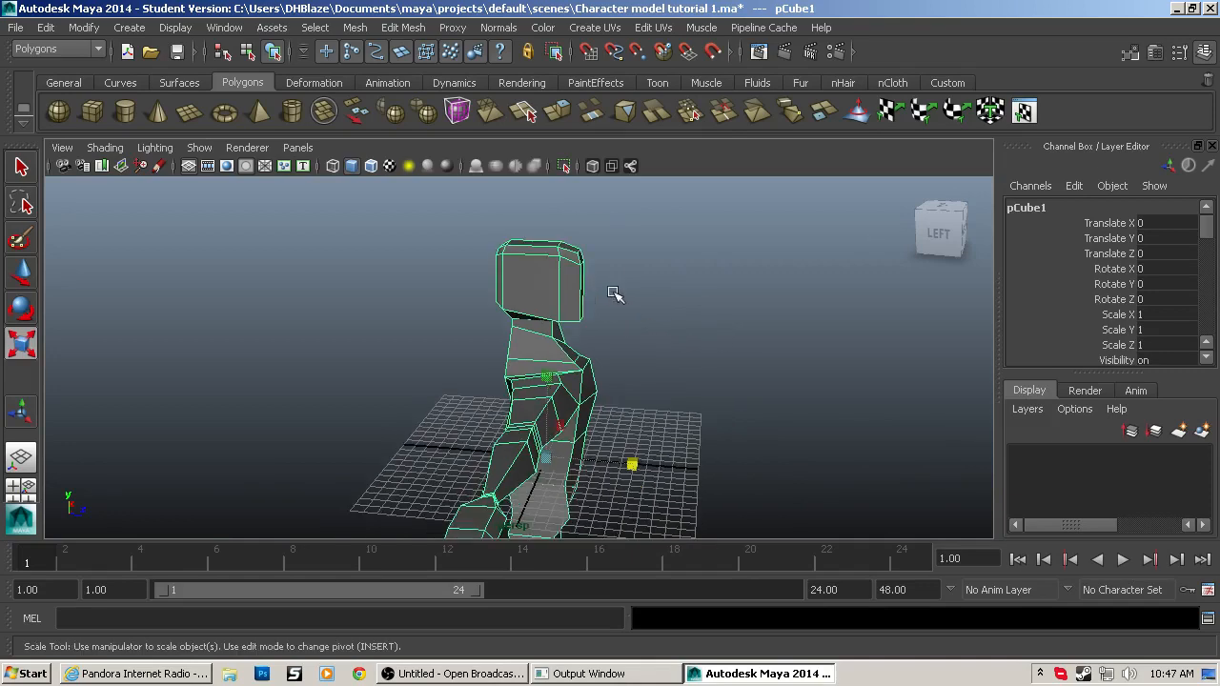
Step: Insert an edge loop running lengthwise along the hand near its back edge with the Insert Edge Loop Tool
left_click_drag(654, 354, 683, 346, "alt")
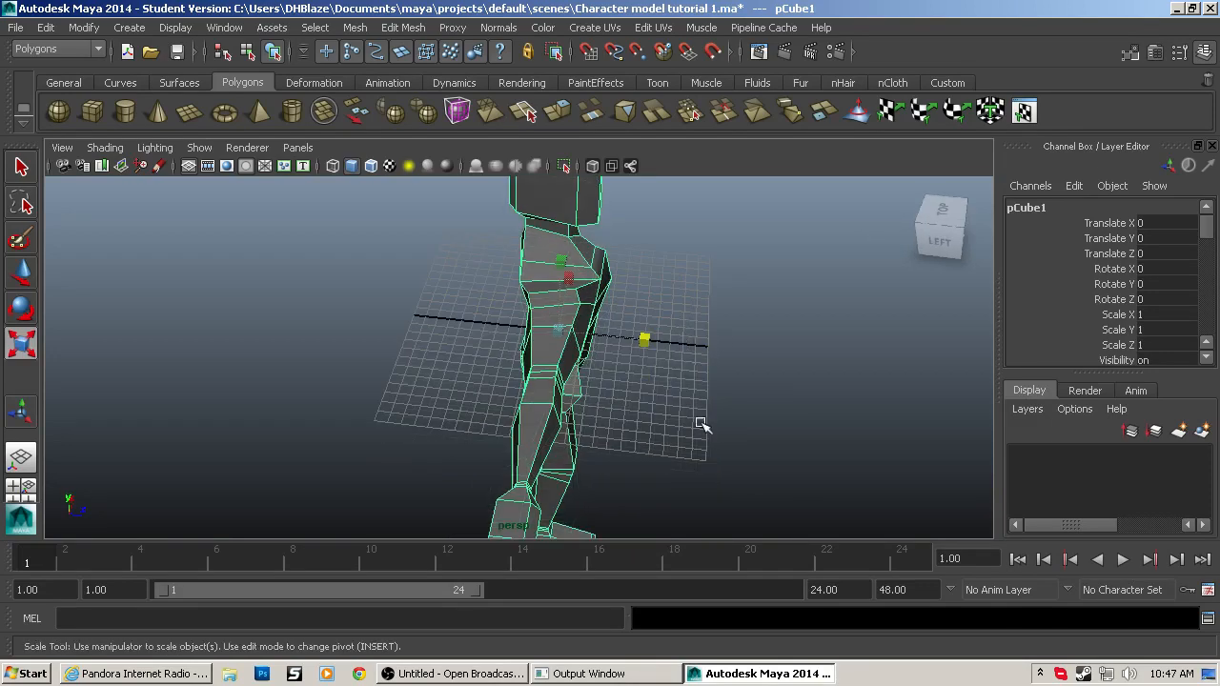
middle_click_drag(701, 425, 755, 364, "alt")
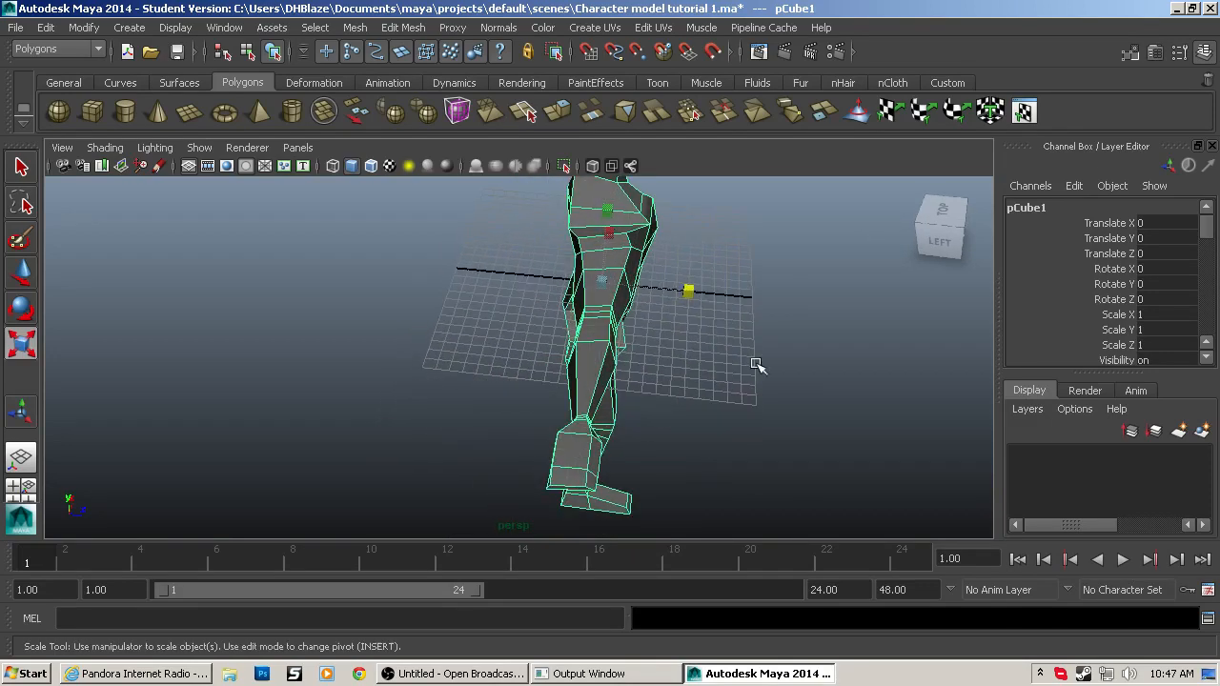
left_click(401, 28)
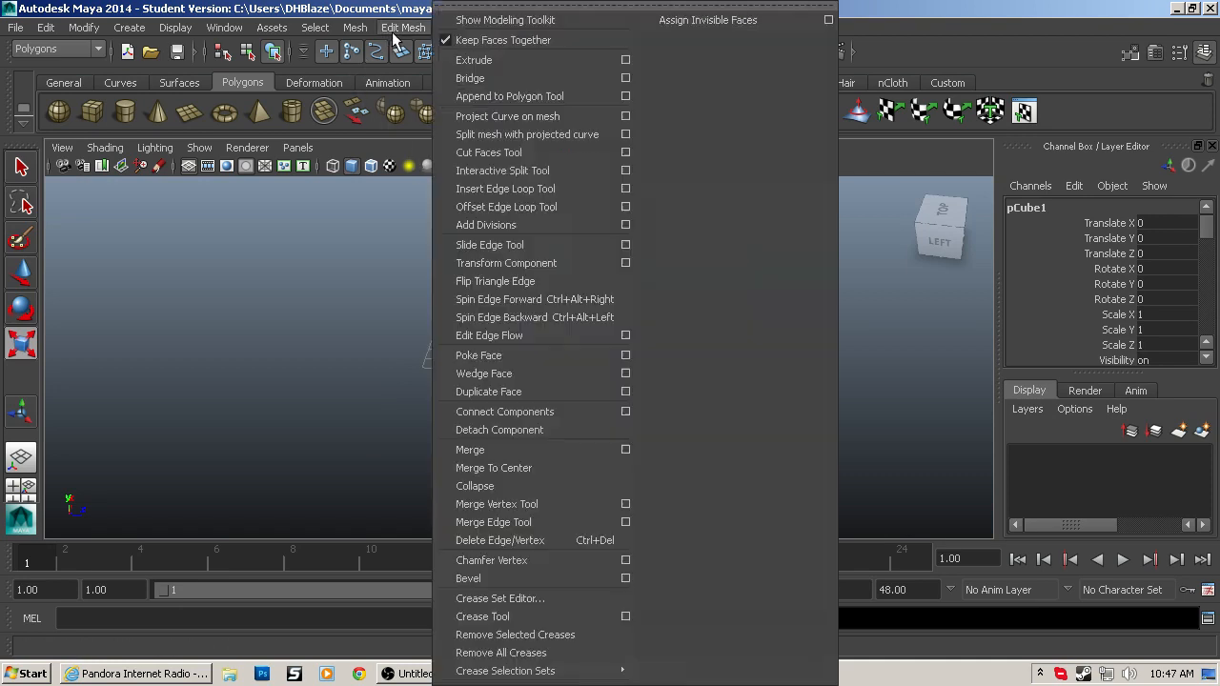
left_click(507, 189)
left_click_drag(512, 349, 531, 372, "alt")
scroll(531, 372, "up", 8)
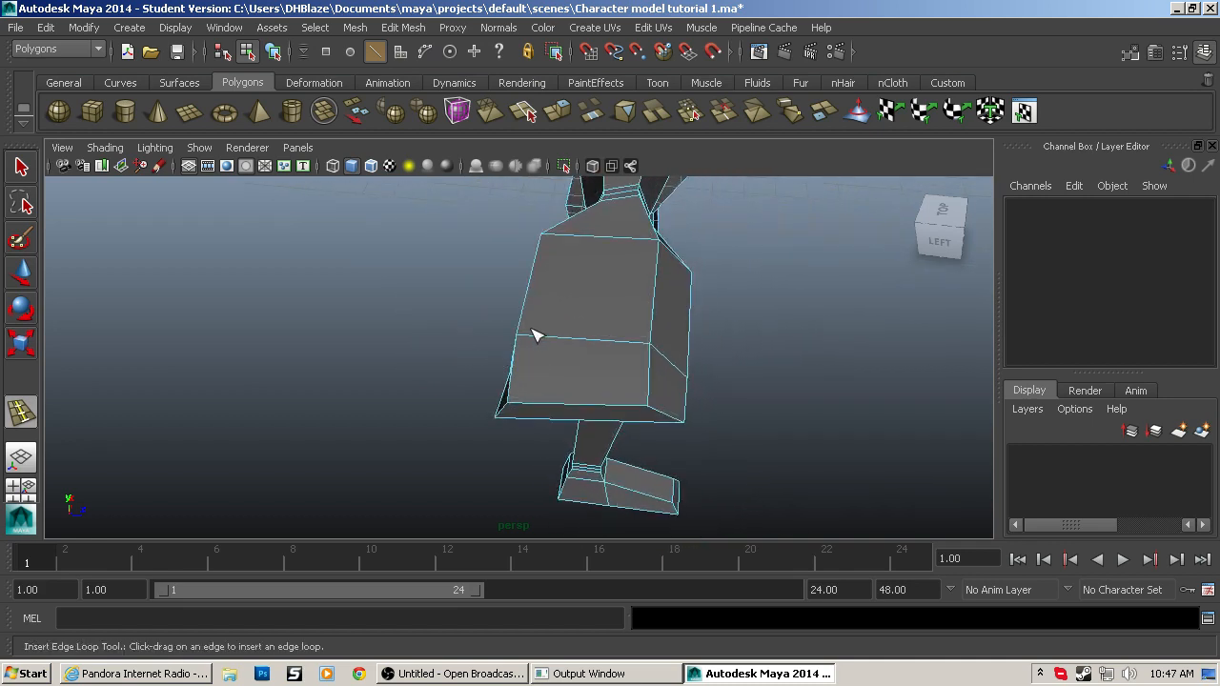
left_click_drag(539, 341, 591, 348)
key("ctrl+z")
key("ctrl+z")
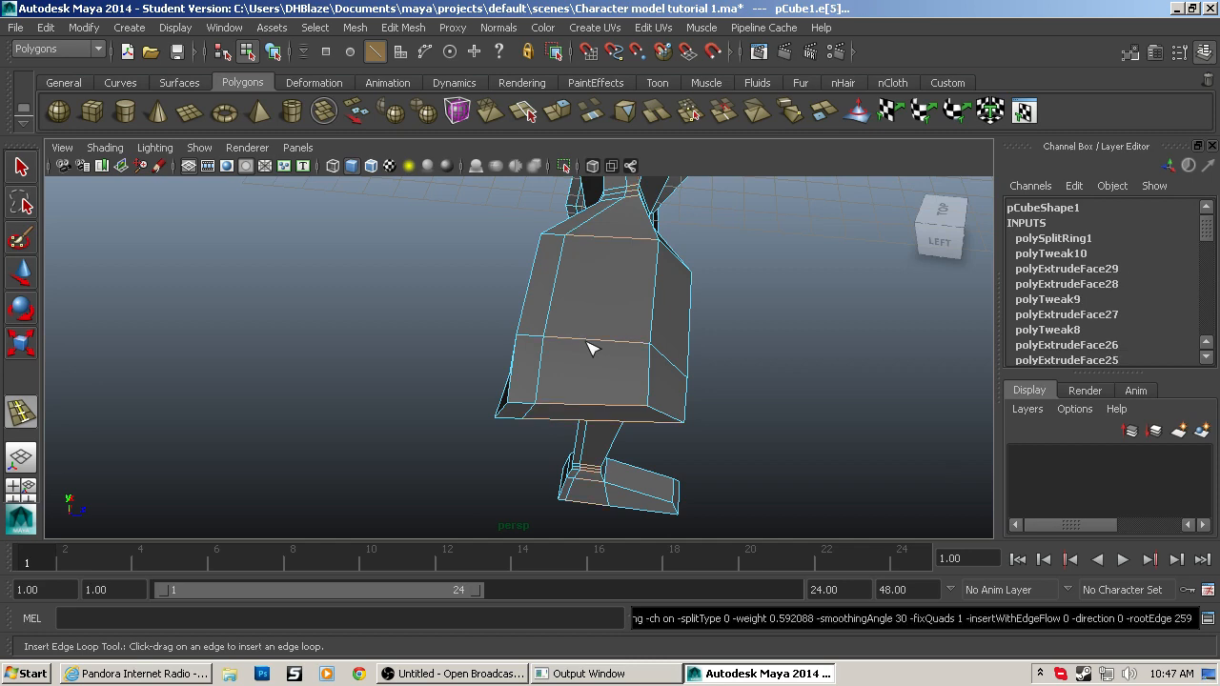
Step: Insert two more lengthwise edge loops along the hand to divide it into four finger strips
key("q")
left_click(530, 337)
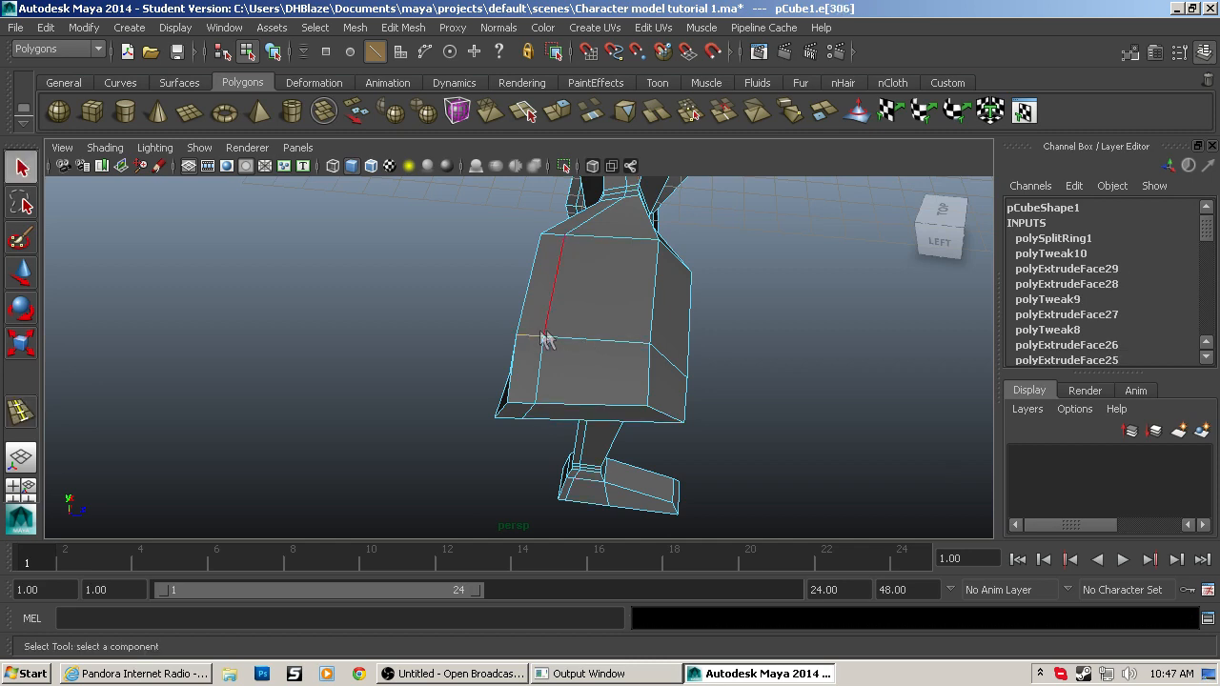
left_click(21, 412)
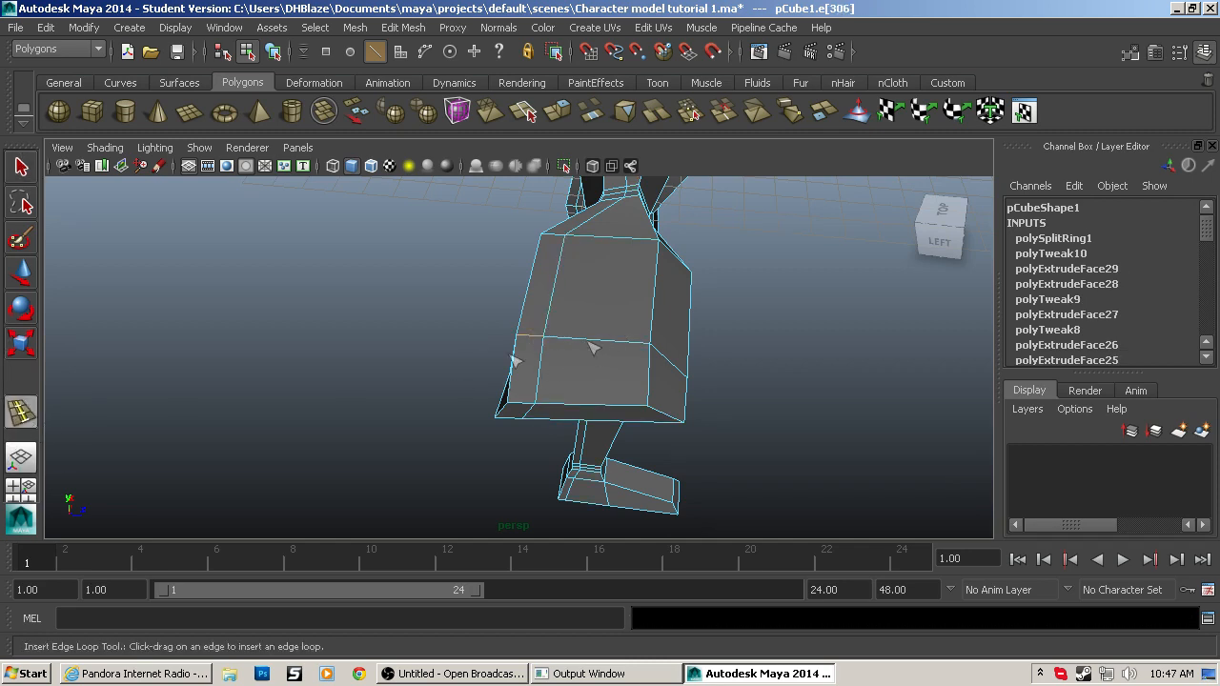
double_click(21, 413)
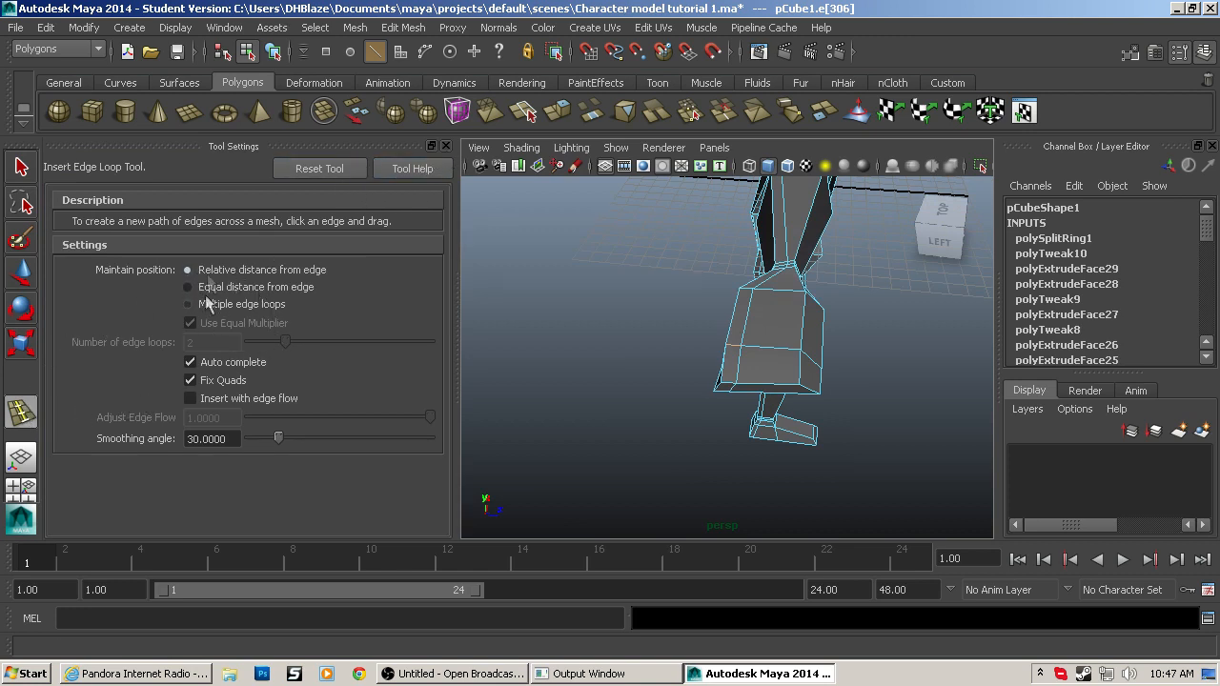
left_click(445, 146)
left_click_drag(562, 340, 619, 347)
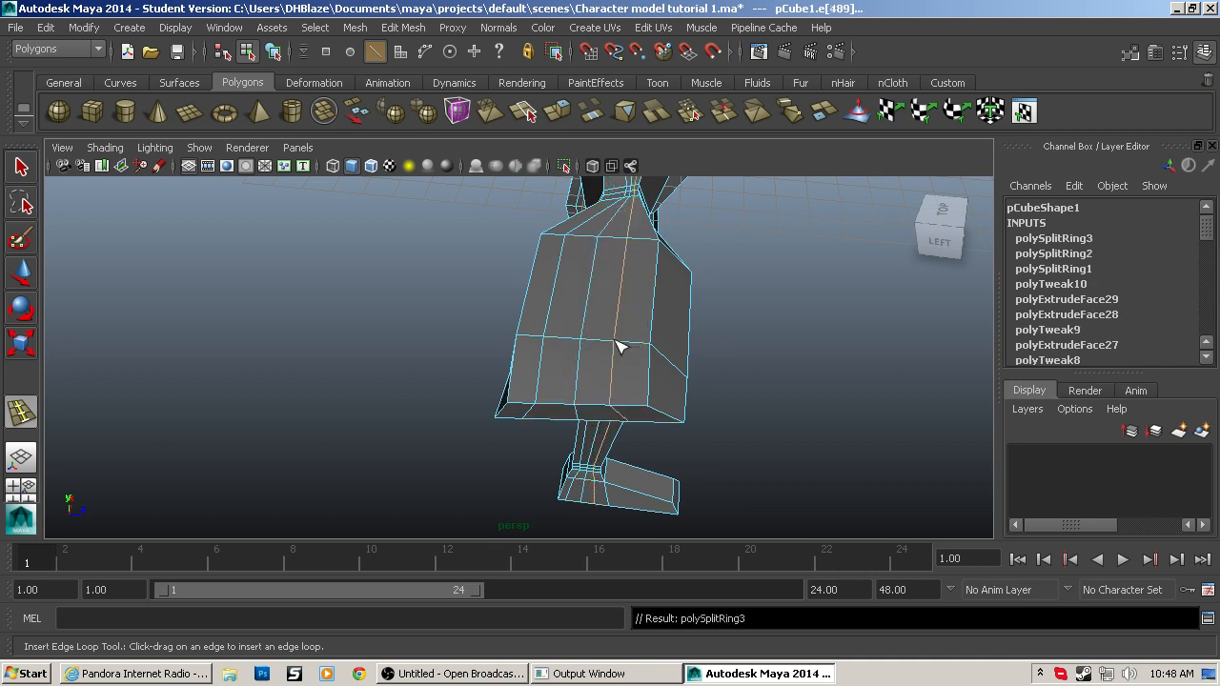
Step: Move the short wrist edges of the rearmost finger loop toward the back side of the wrist
middle_click_drag(615, 340, 626, 439, "alt")
scroll(627, 434, "down", 3)
scroll(610, 416, "up", 5)
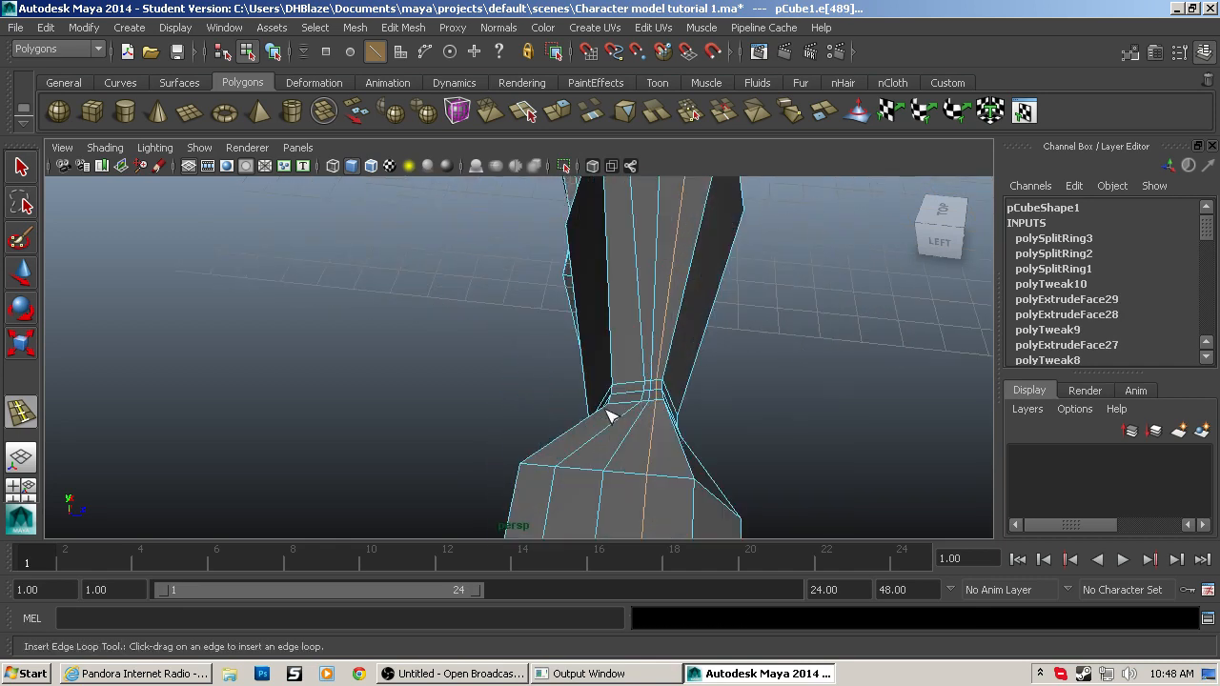
scroll(610, 415, "up", 2)
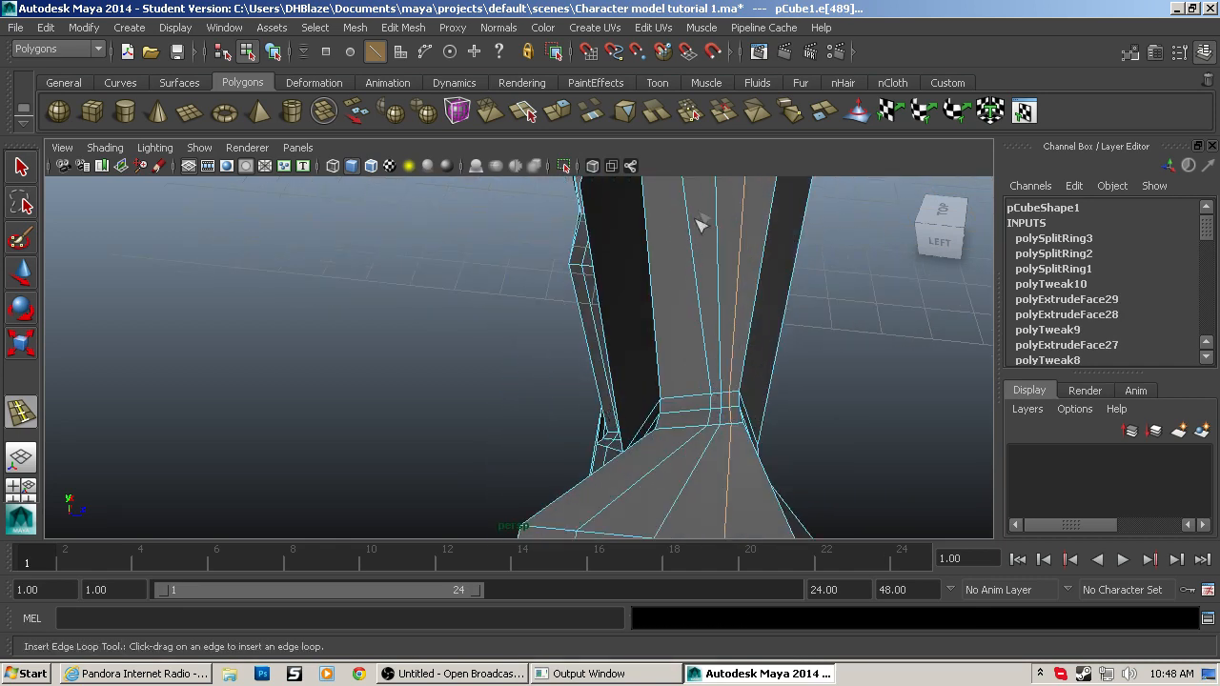
key("q")
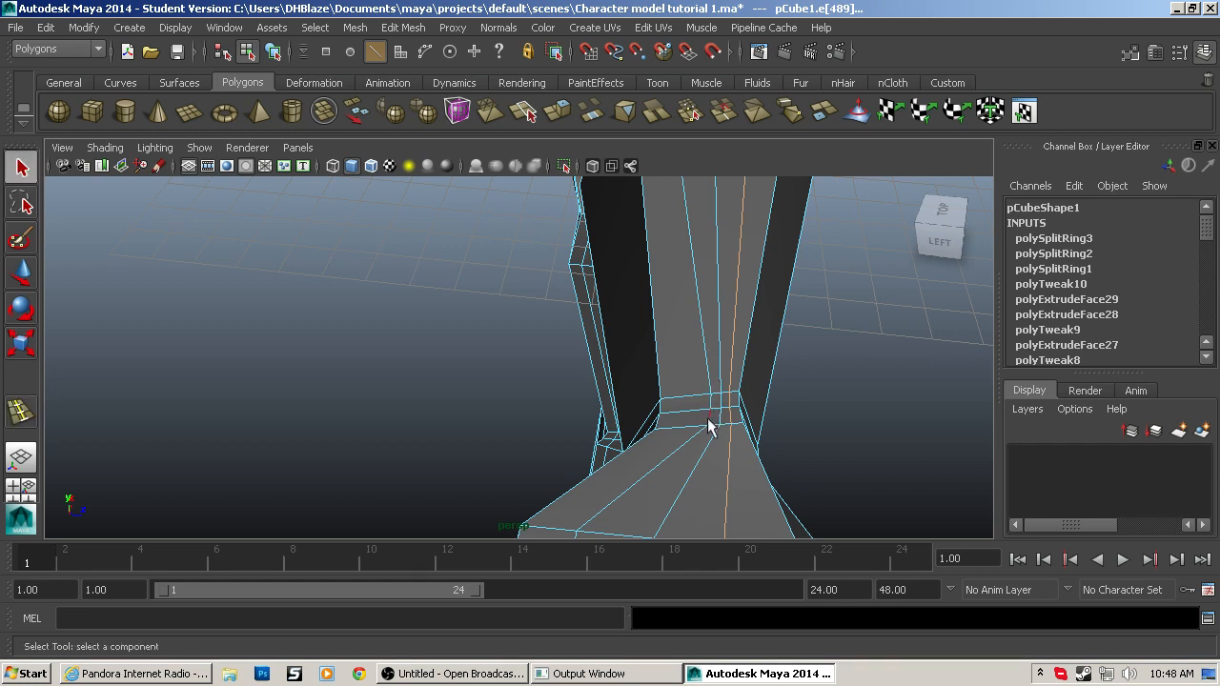
key("w")
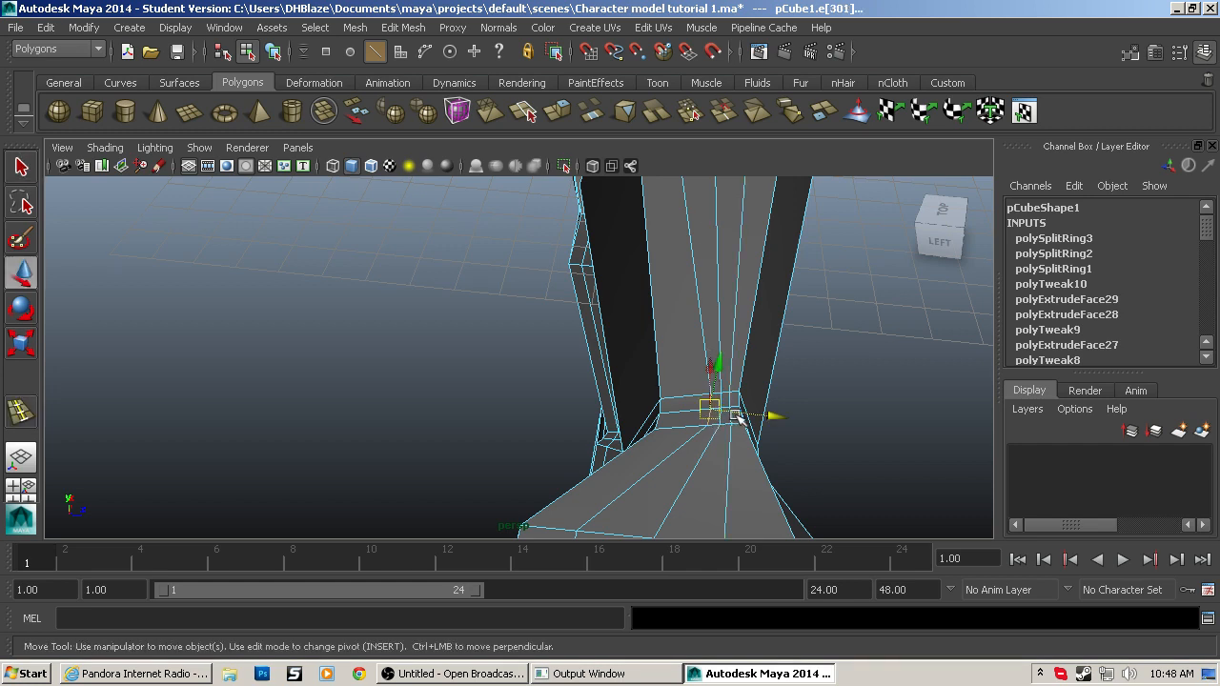
left_click_drag(770, 417, 727, 416)
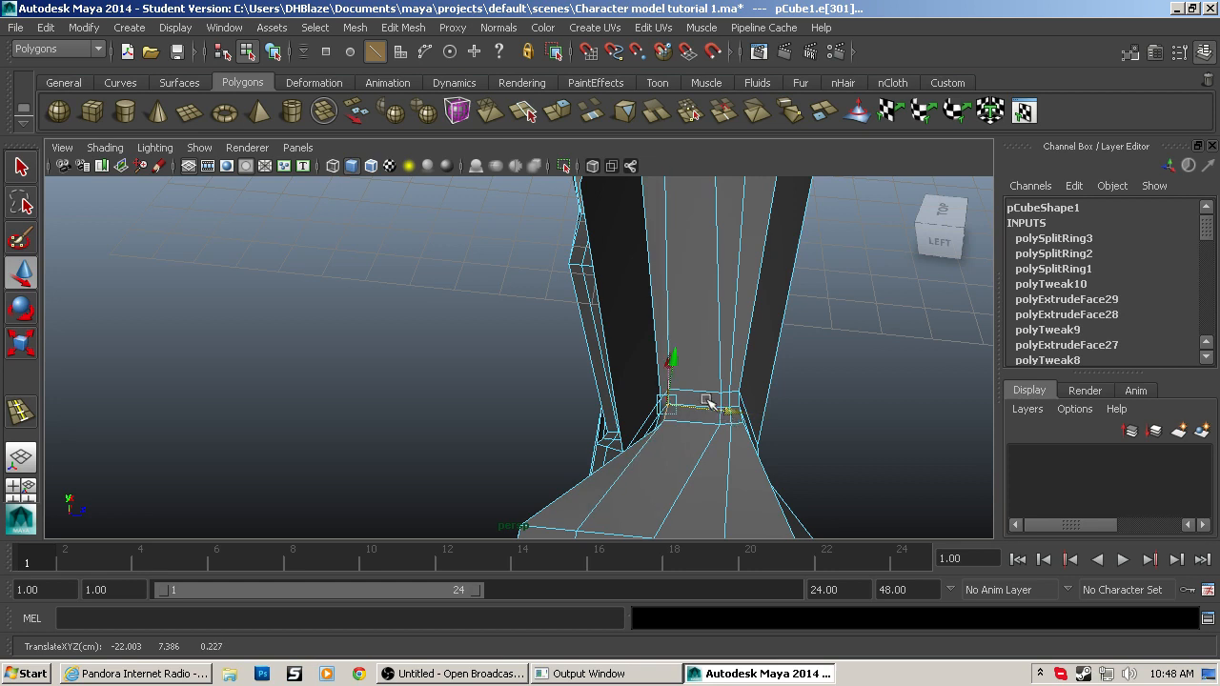
mouse_move(679, 358)
left_mouse_down()
mouse_move(676, 373)
mouse_move(683, 366)
left_mouse_up()
left_click_drag(729, 422, 737, 422)
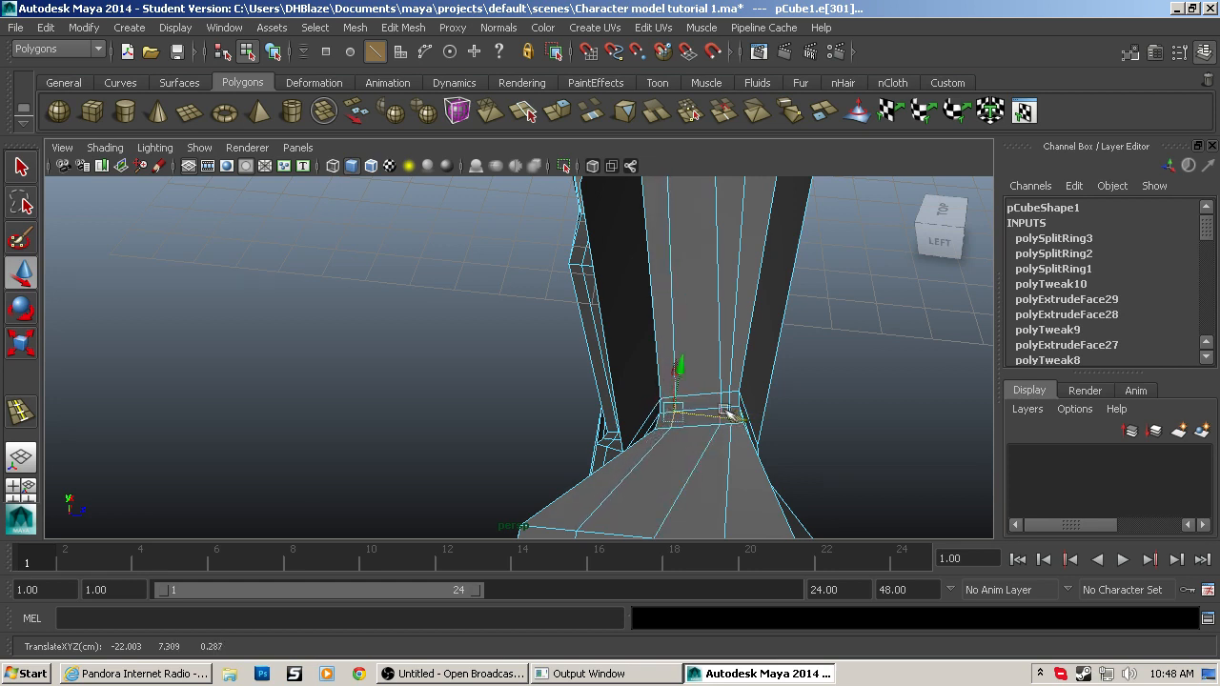
Step: Select the short wrist edges of the middle finger loop and shift them backward to even out the spacing
left_click(722, 398)
key("q")
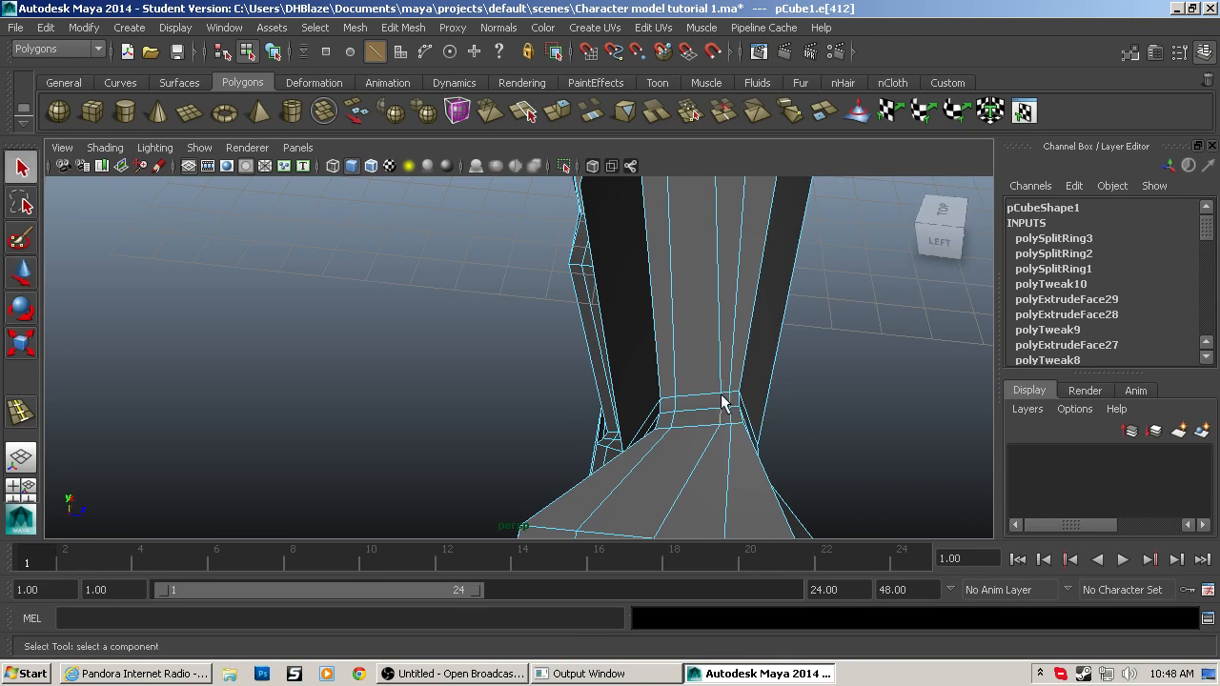
key("w")
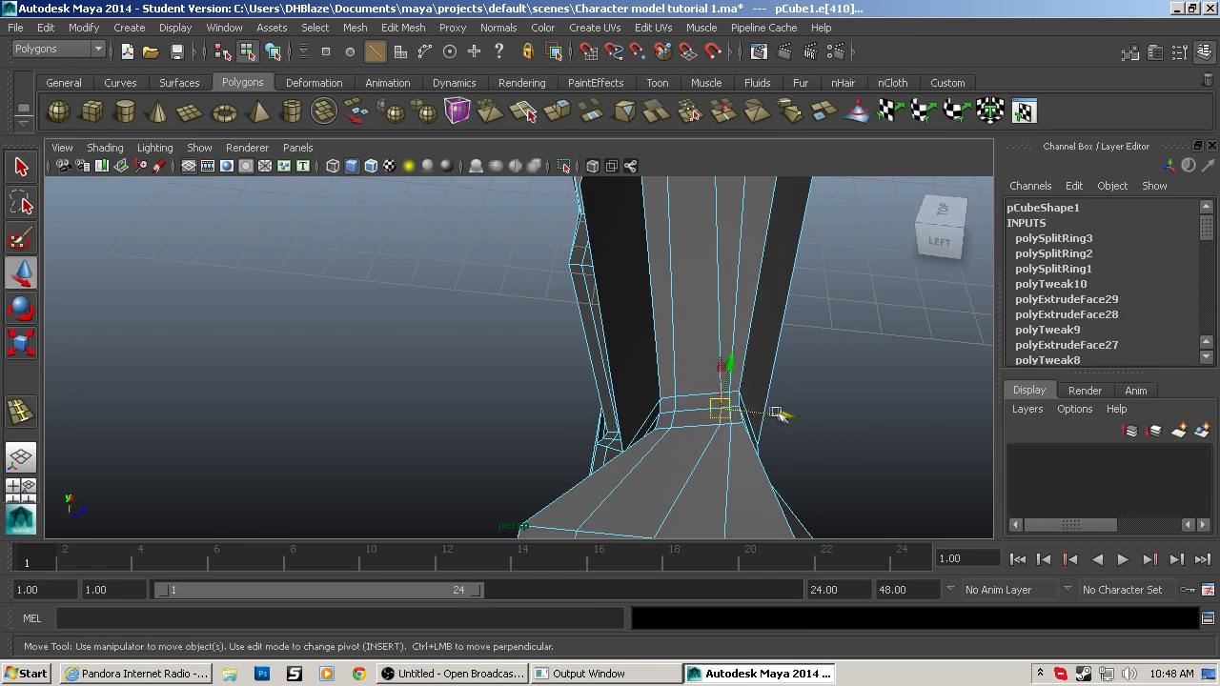
left_click_drag(765, 416, 745, 366, "alt")
middle_click_drag(747, 367, 771, 613, "alt")
scroll(542, 323, "down", 1)
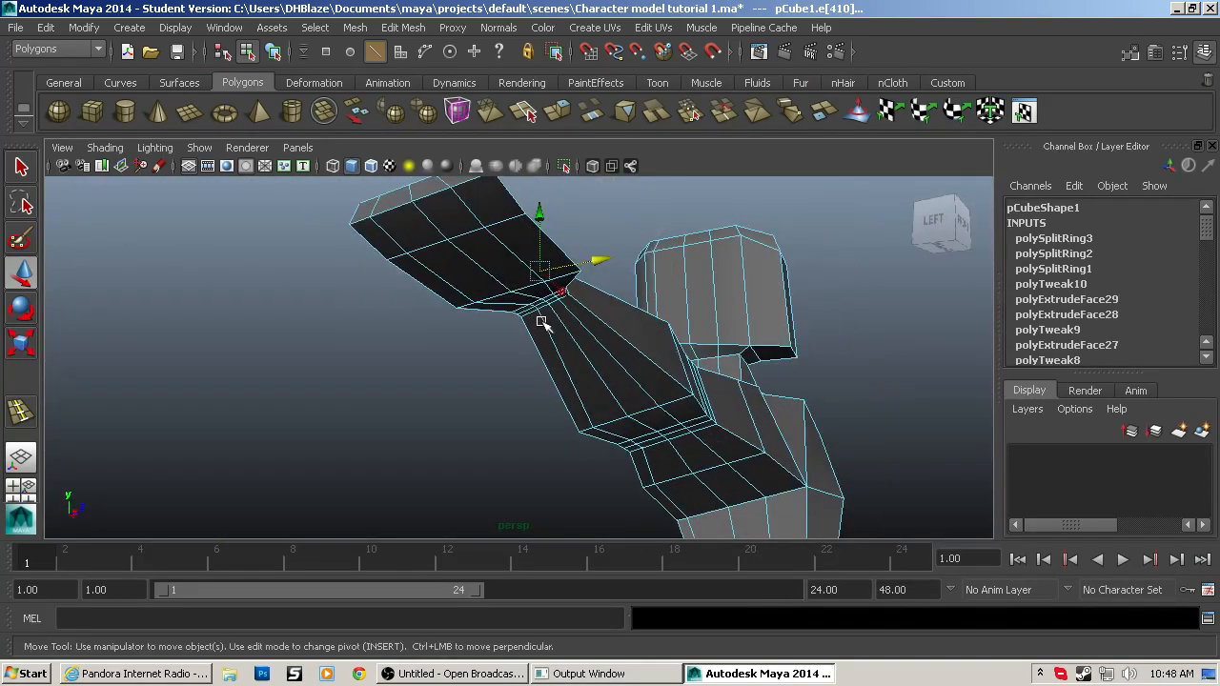
Step: Move the lower vertices of the finger strips at the hand's end backward to even out the strip widths
left_click_drag(542, 322, 753, 355, "alt")
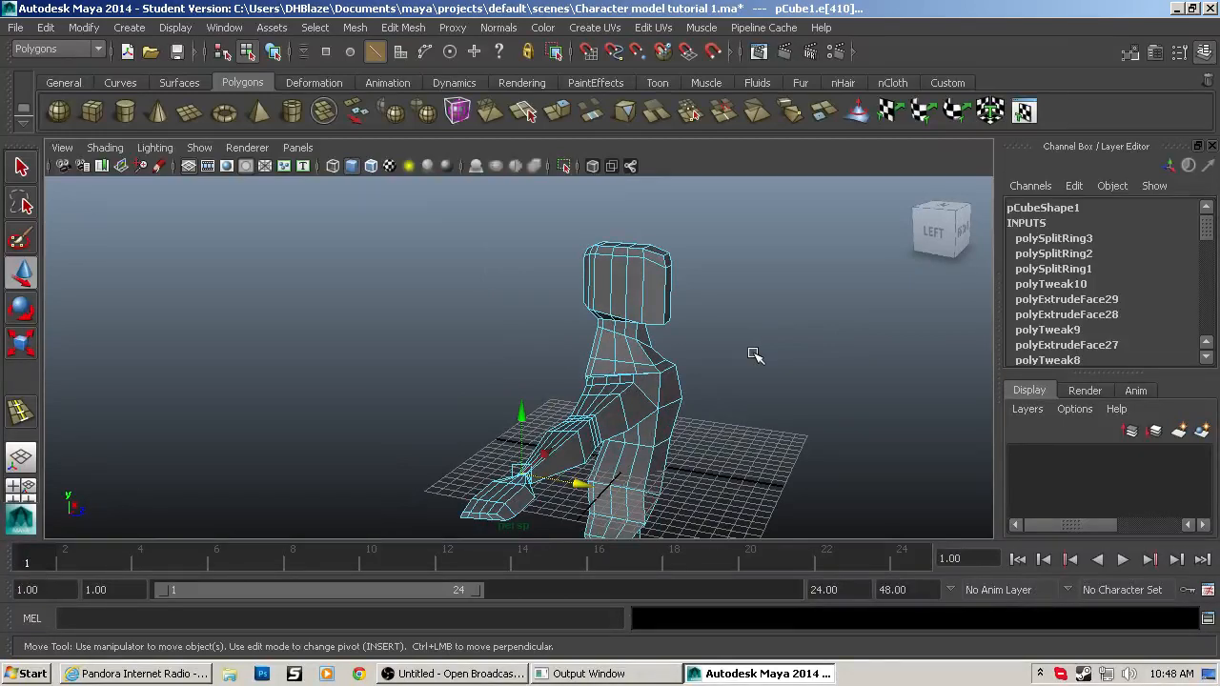
scroll(688, 417, "up", 8)
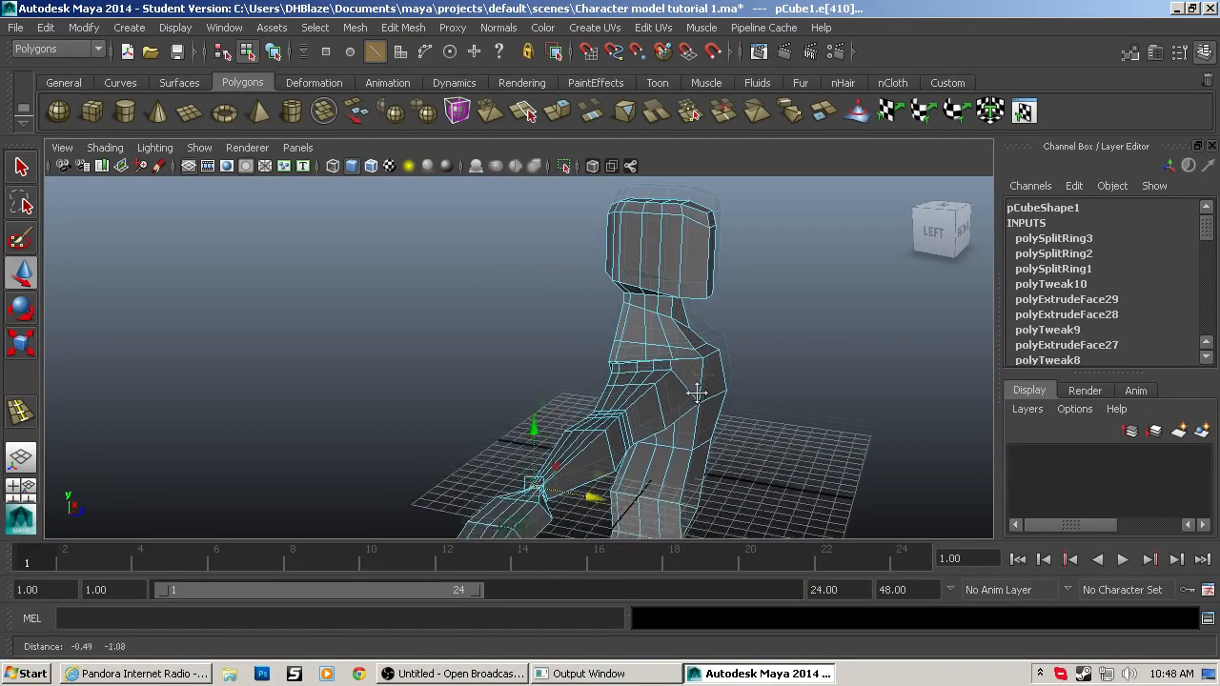
left_click_drag(591, 403, 569, 362, "alt")
key("F11")
left_click(596, 322)
scroll(569, 363, "up", 5)
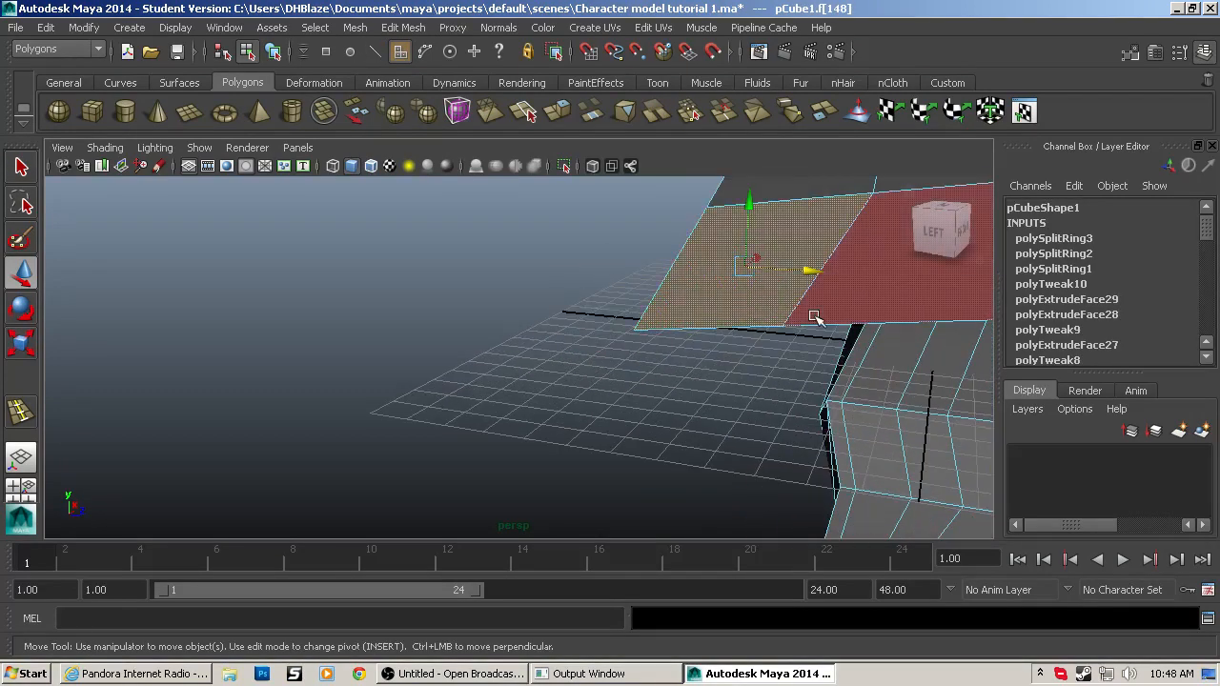
key("F8")
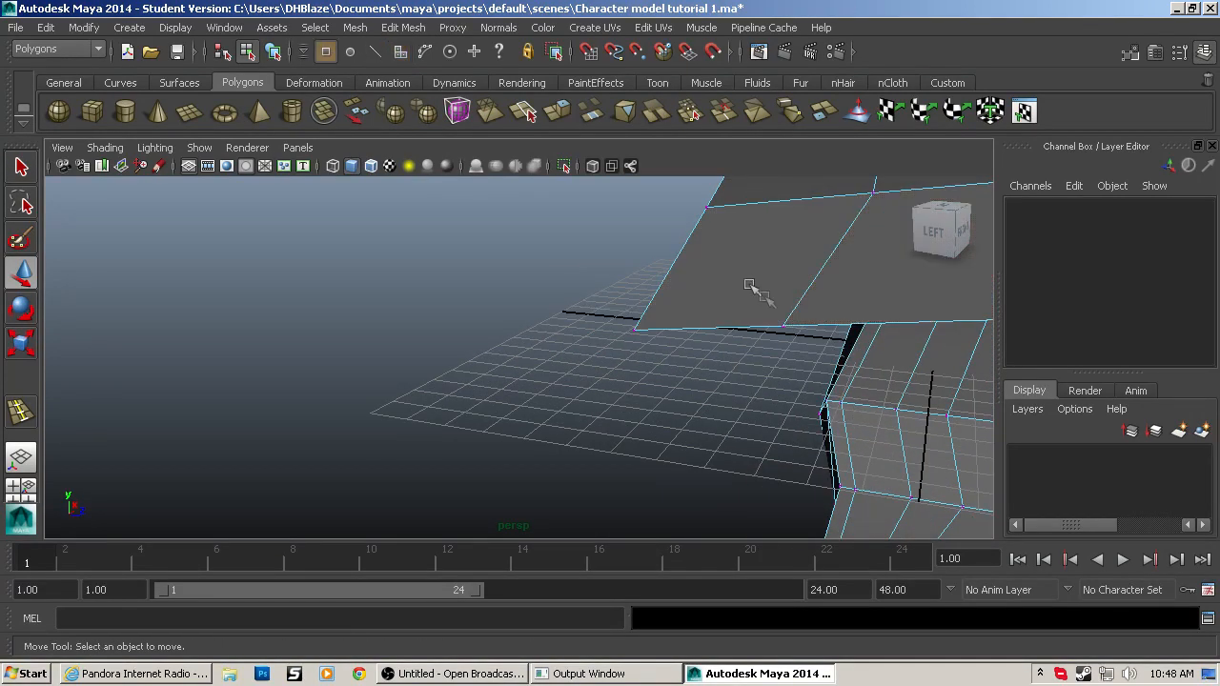
left_click(783, 327)
scroll(783, 327, "down", 4)
left_click_drag(633, 355, 606, 357)
left_click(848, 324)
left_click_drag(913, 327, 815, 343)
Step: Pull the two front corner vertices at the lower end of the hand backward to narrow its front side
left_click(983, 309)
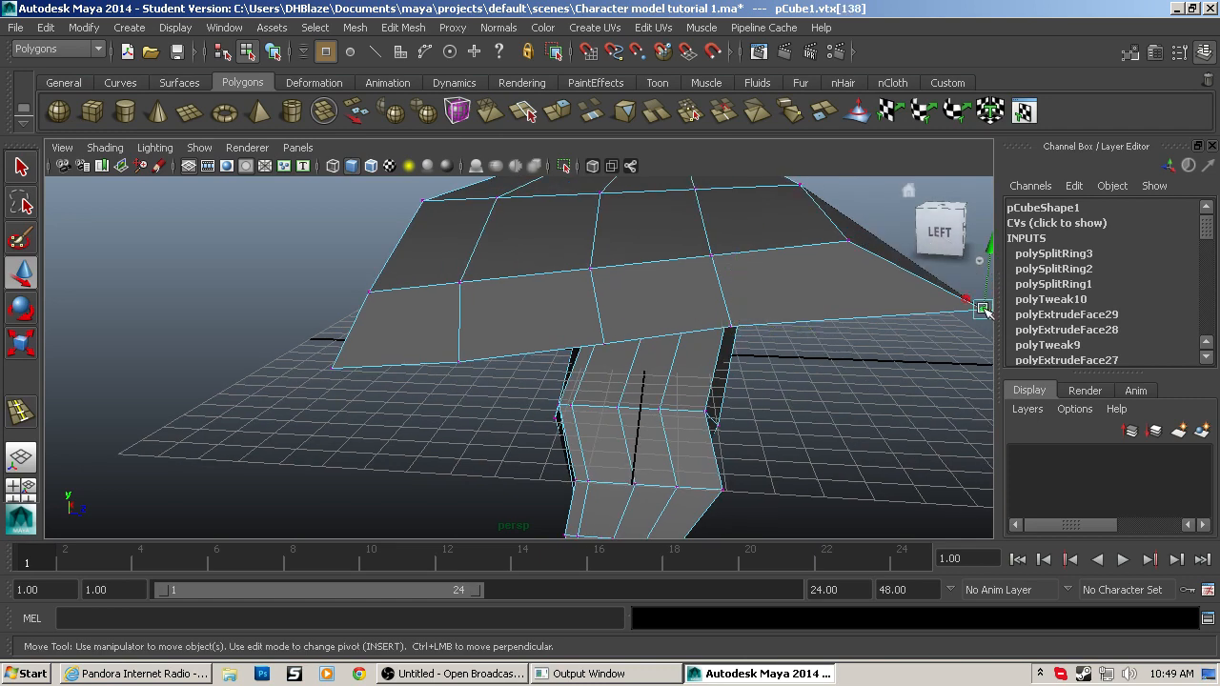
left_click_drag(961, 307, 825, 342, "alt")
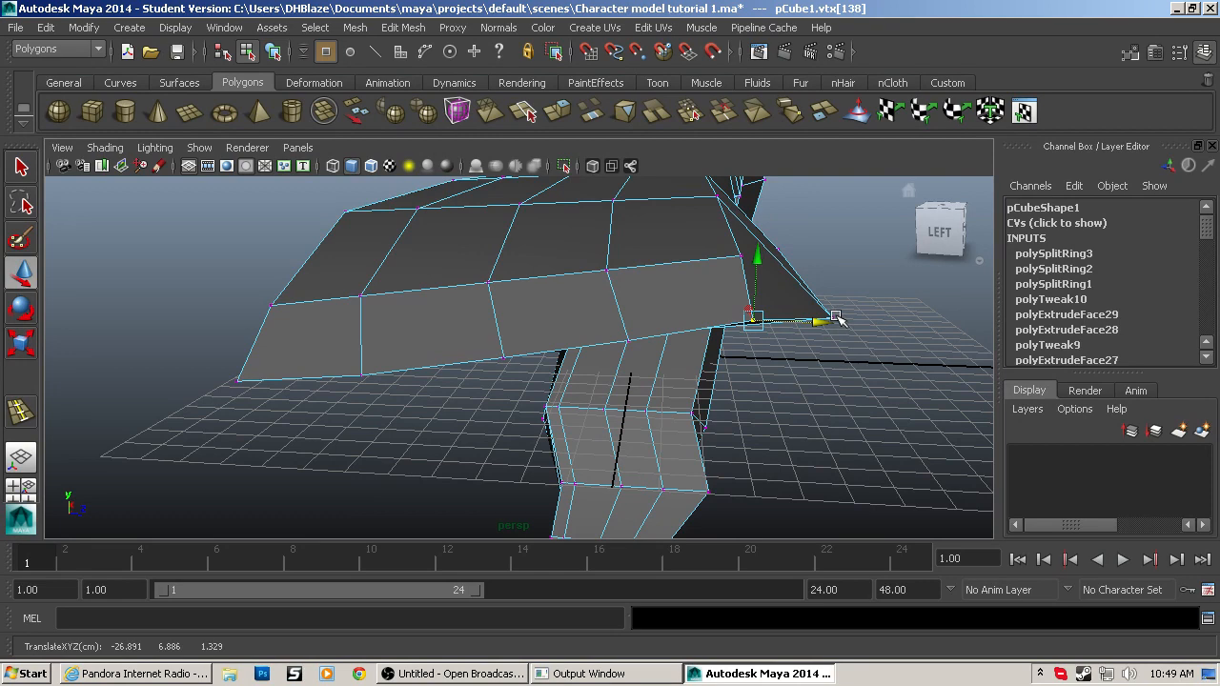
left_click(835, 318)
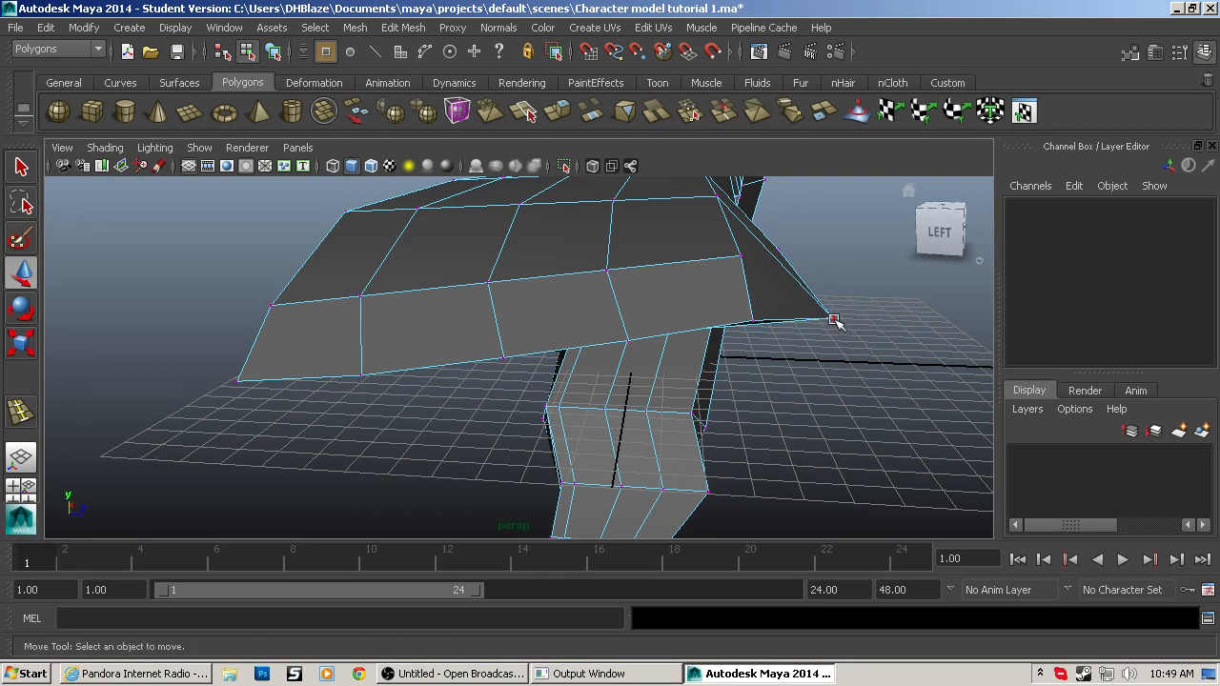
left_click(835, 318)
left_click(897, 324)
key("ctrl+z")
left_click_drag(897, 324, 632, 300)
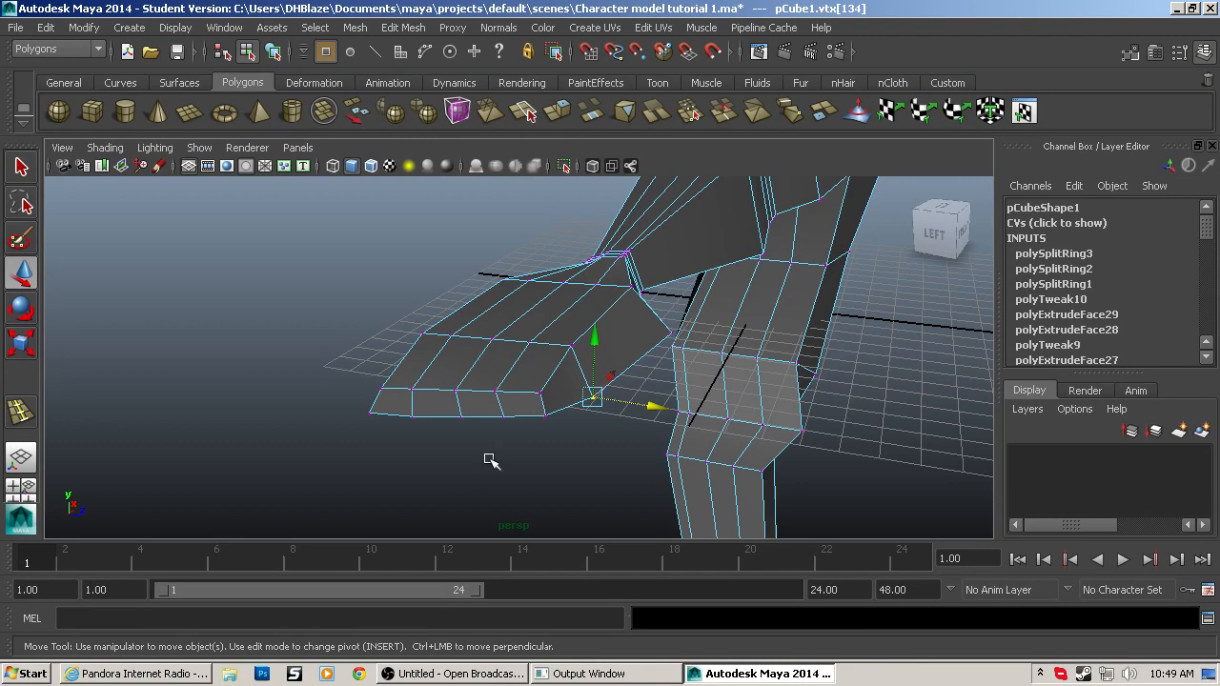
Step: Extrude the rearmost end face of the hand and pull it slightly outward to begin a finger
scroll(491, 460, "up", 4)
left_click_drag(476, 474, 600, 463, "alt")
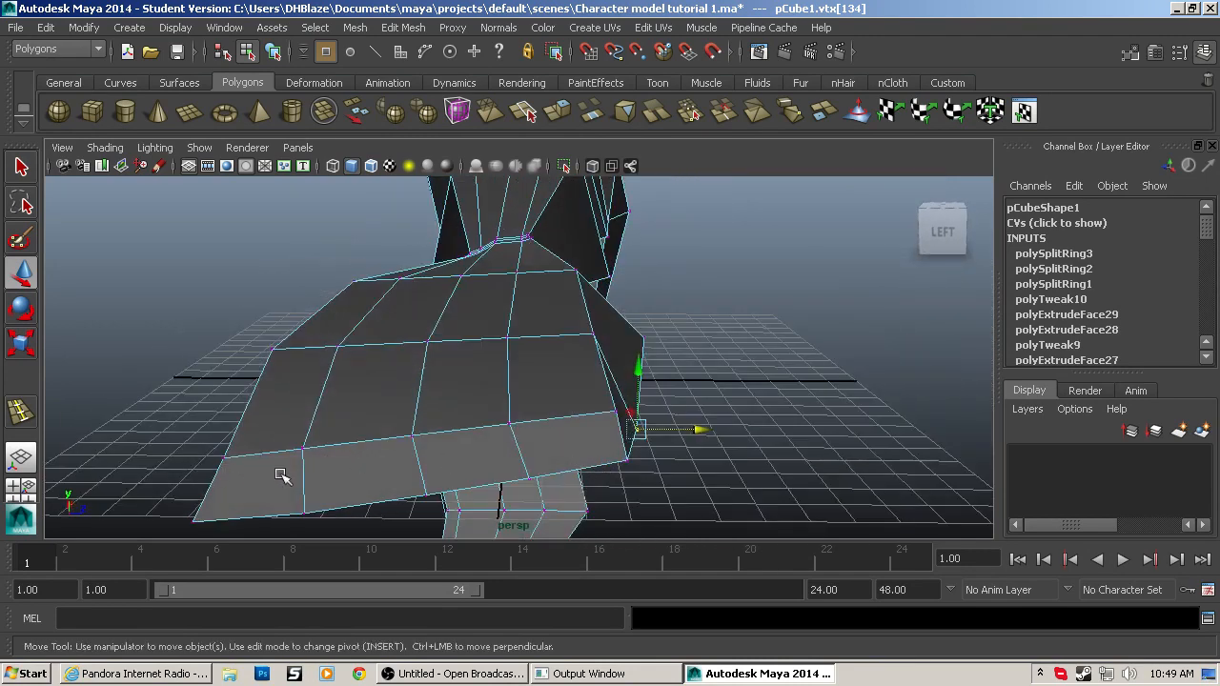
key("F11")
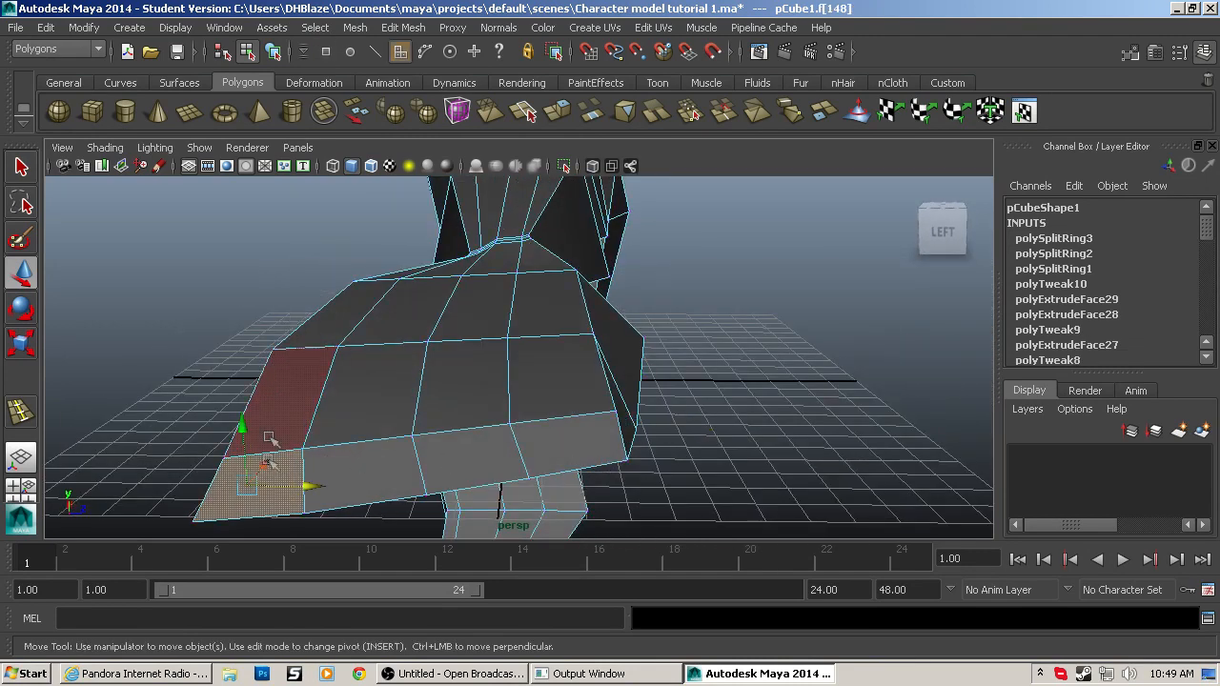
left_click(404, 468)
left_click(261, 471)
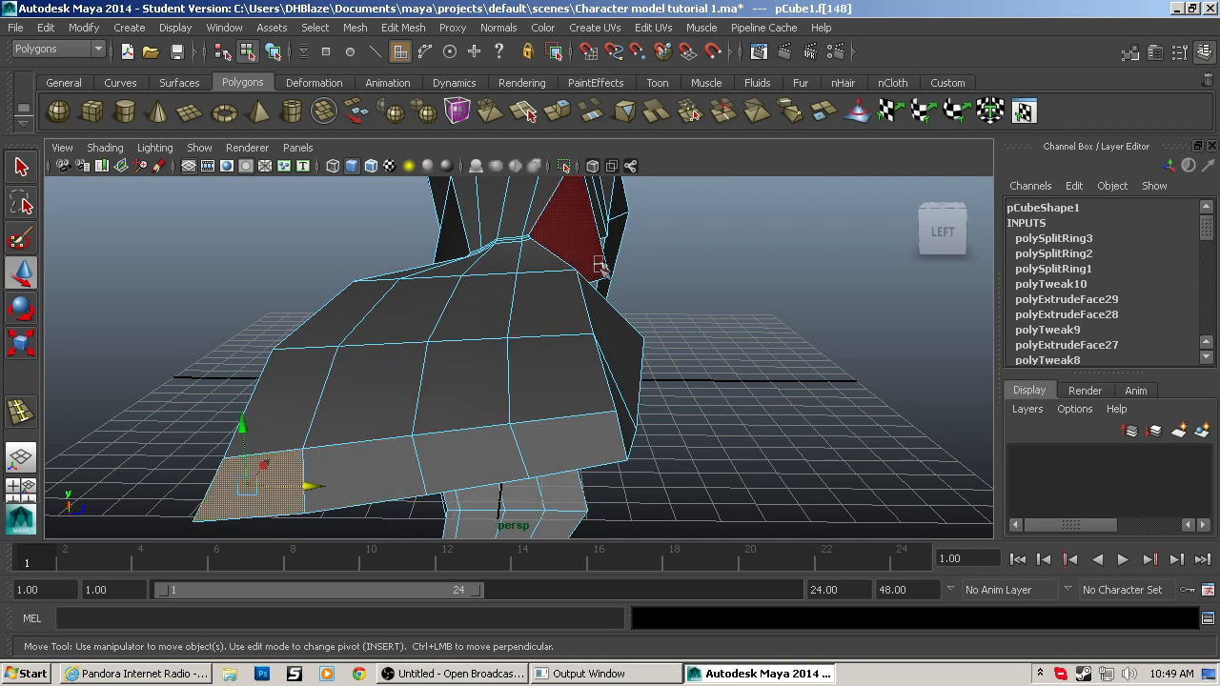
left_click(558, 116)
scroll(563, 307, "down", 4)
left_click_drag(563, 307, 379, 350, "alt")
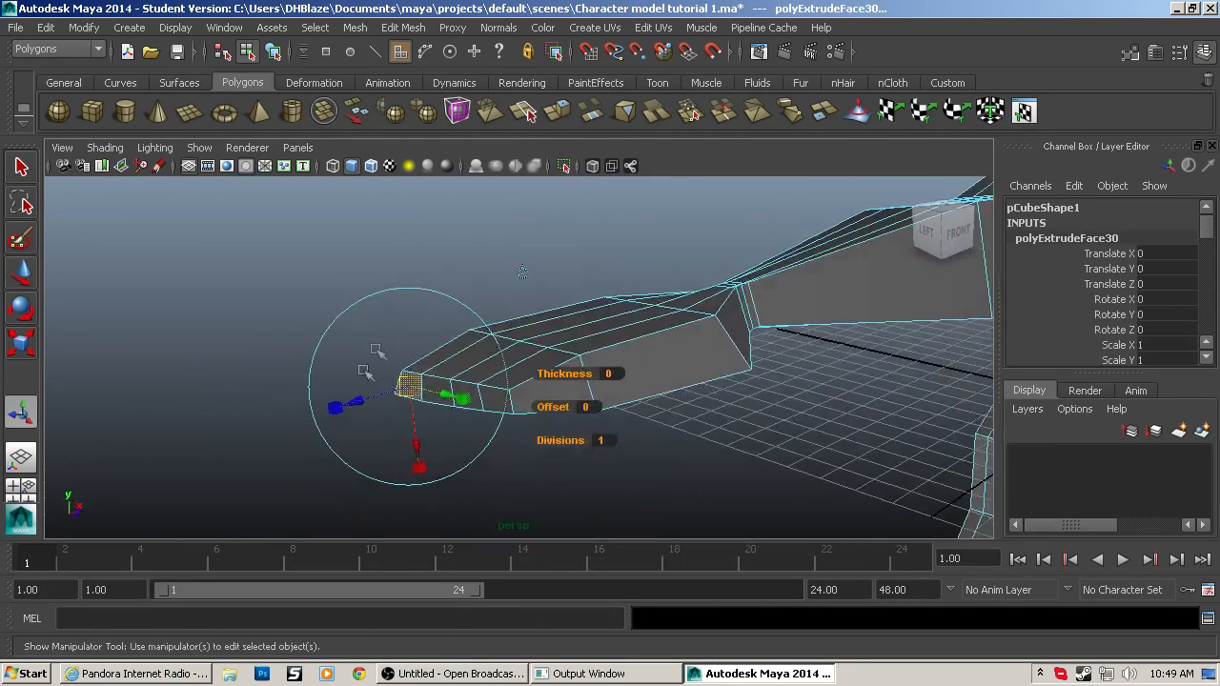
scroll(381, 413, "up", 6)
middle_click_drag(378, 411, 517, 390, "alt")
left_click_drag(249, 440, 225, 452)
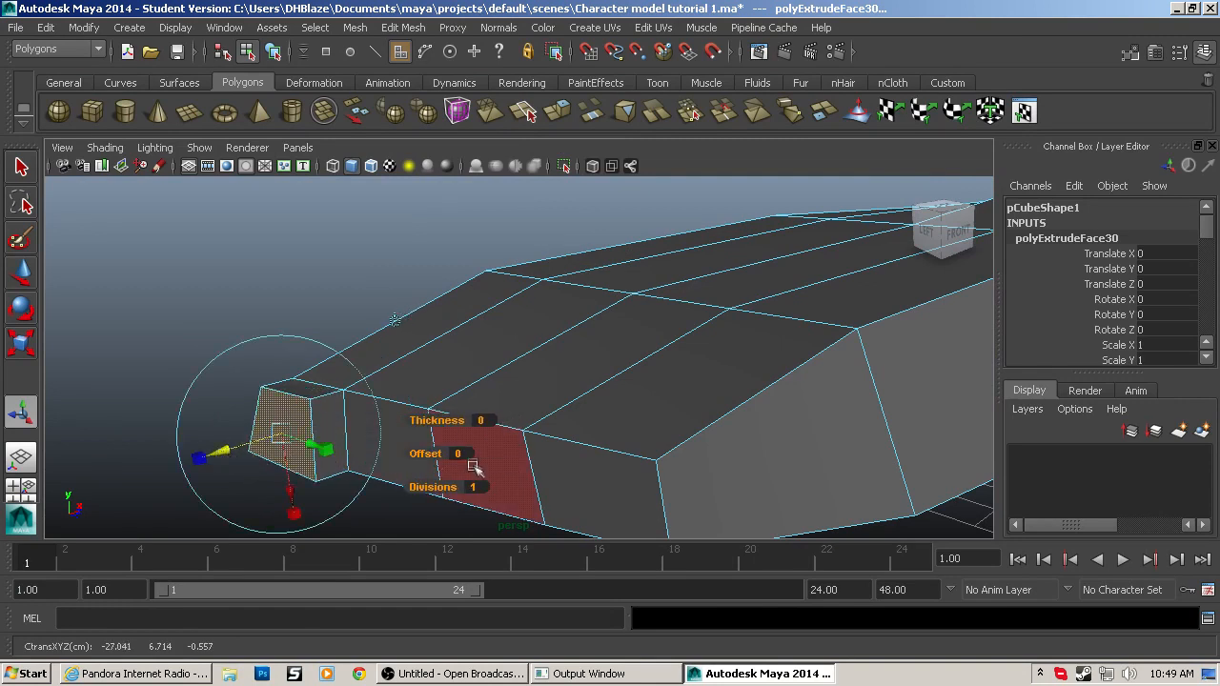
Step: Set the rearmost finger's base extrusion to 2 divisions and scale its end face uniformly to 0.85
left_click(470, 489)
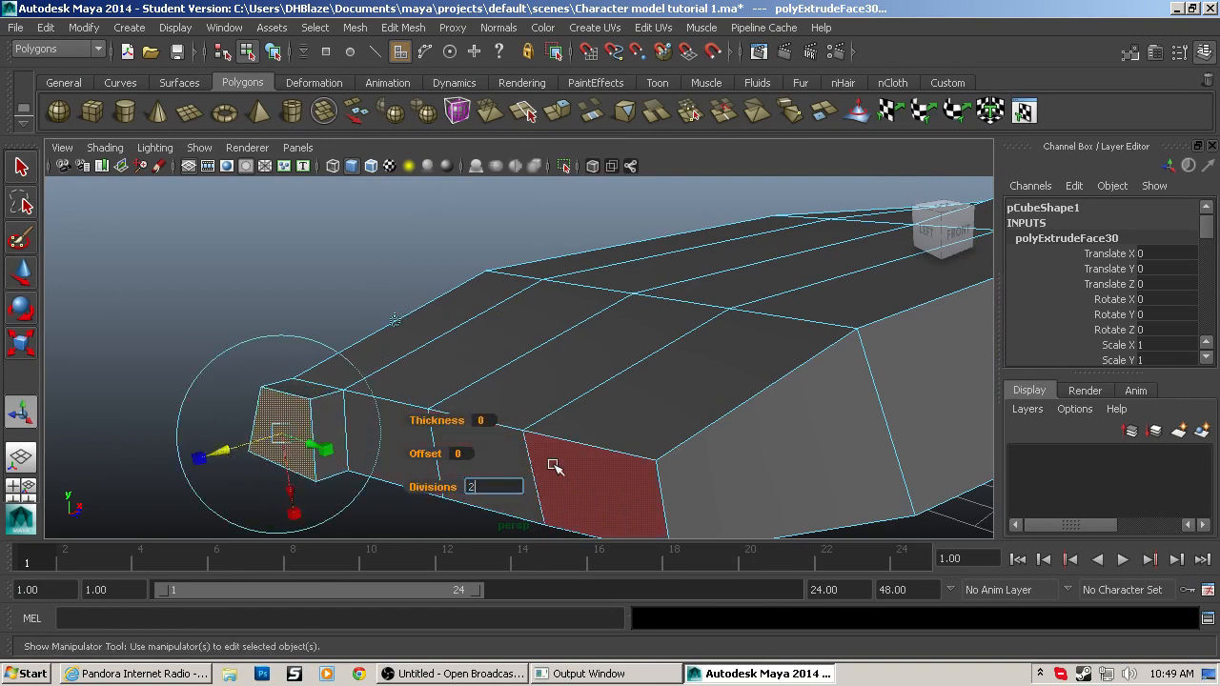
type("2")
key("Return")
left_click(325, 450)
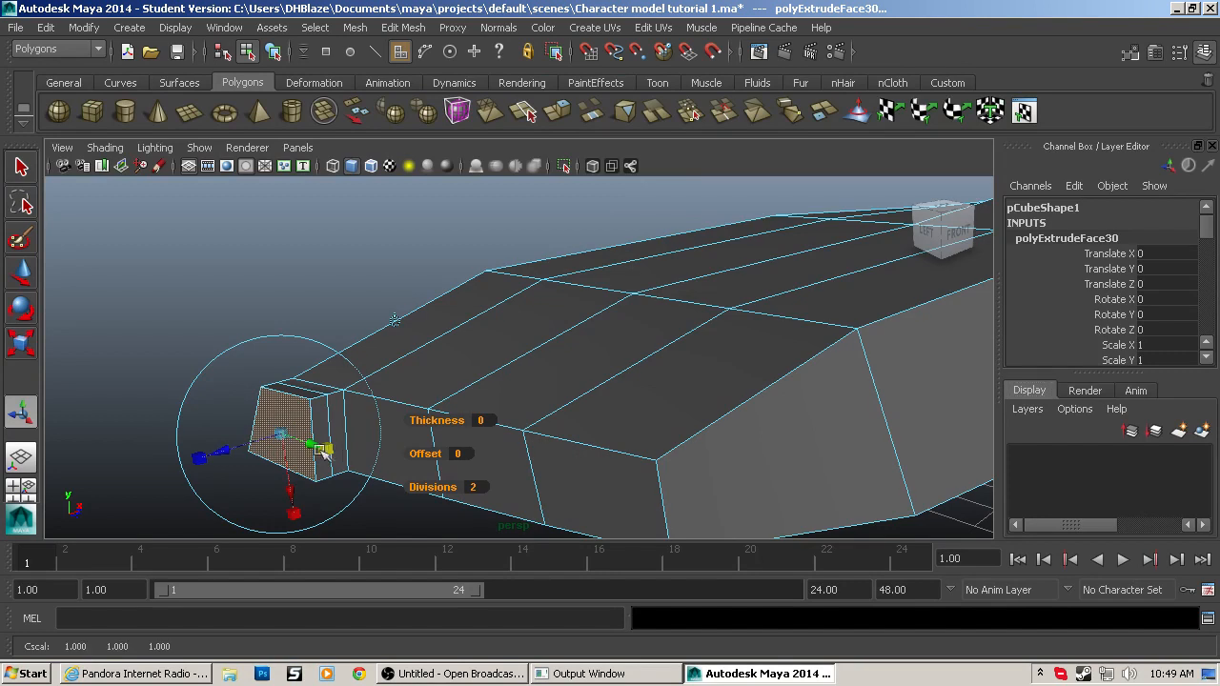
left_click_drag(282, 437, 272, 434)
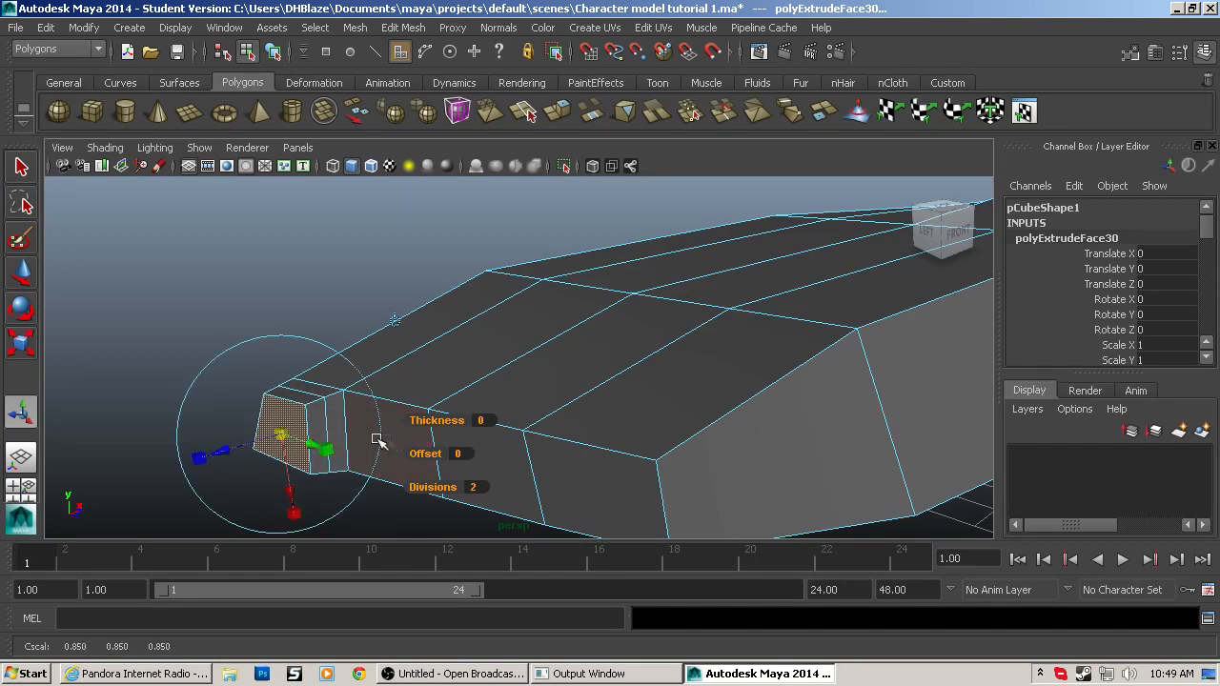
Step: Extrude the end face of the rearmost finger's base outward to form its first long segment
key("g")
left_click_drag(218, 452, 101, 501)
scroll(170, 498, "down", 2)
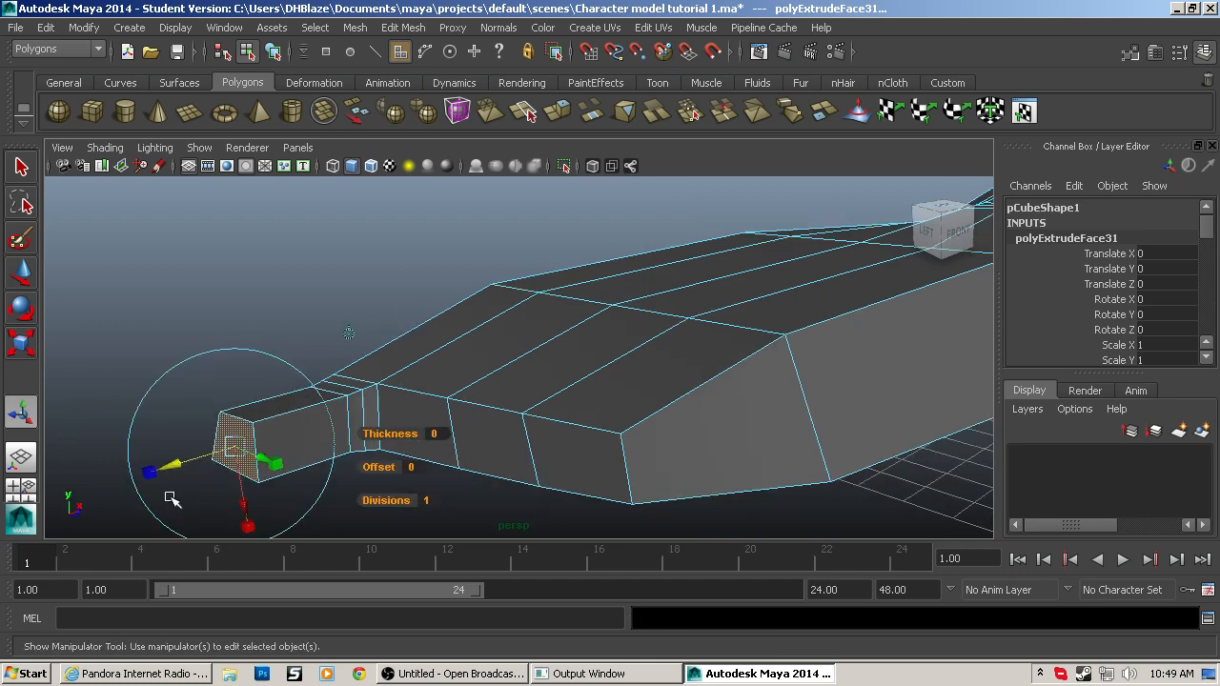
middle_click_drag(240, 500, 436, 452, "alt")
left_click_drag(435, 452, 371, 454, "alt")
scroll(371, 457, "up", 2)
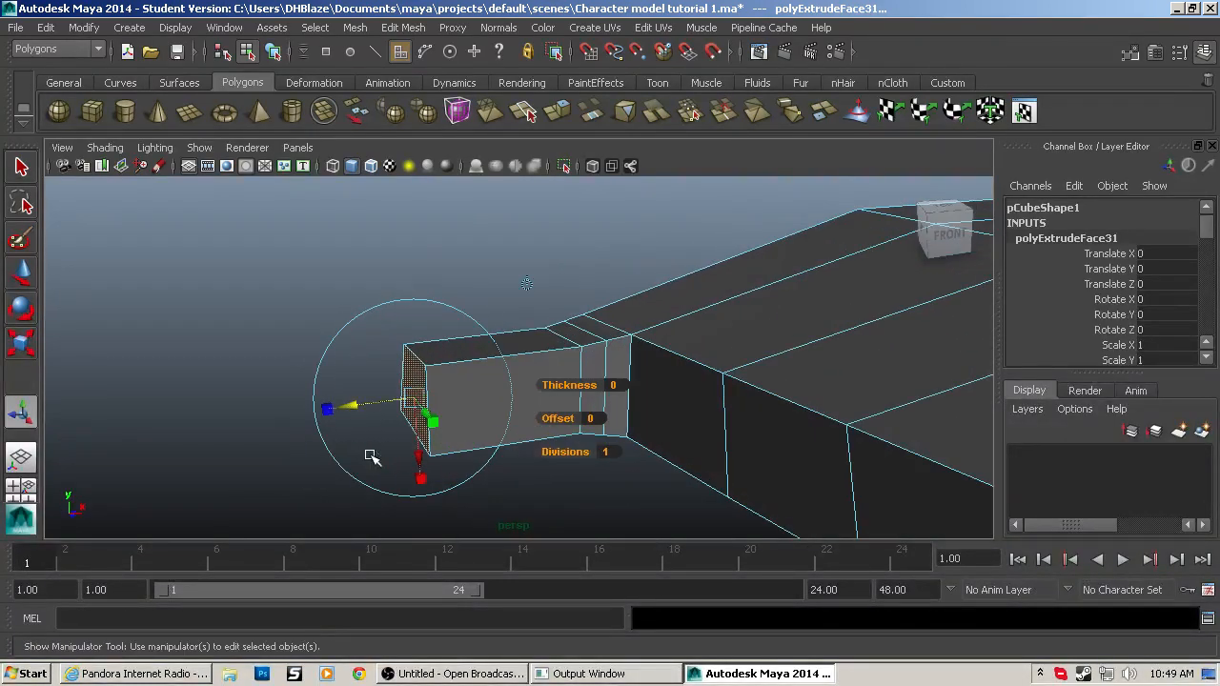
middle_click_drag(371, 458, 498, 456, "alt")
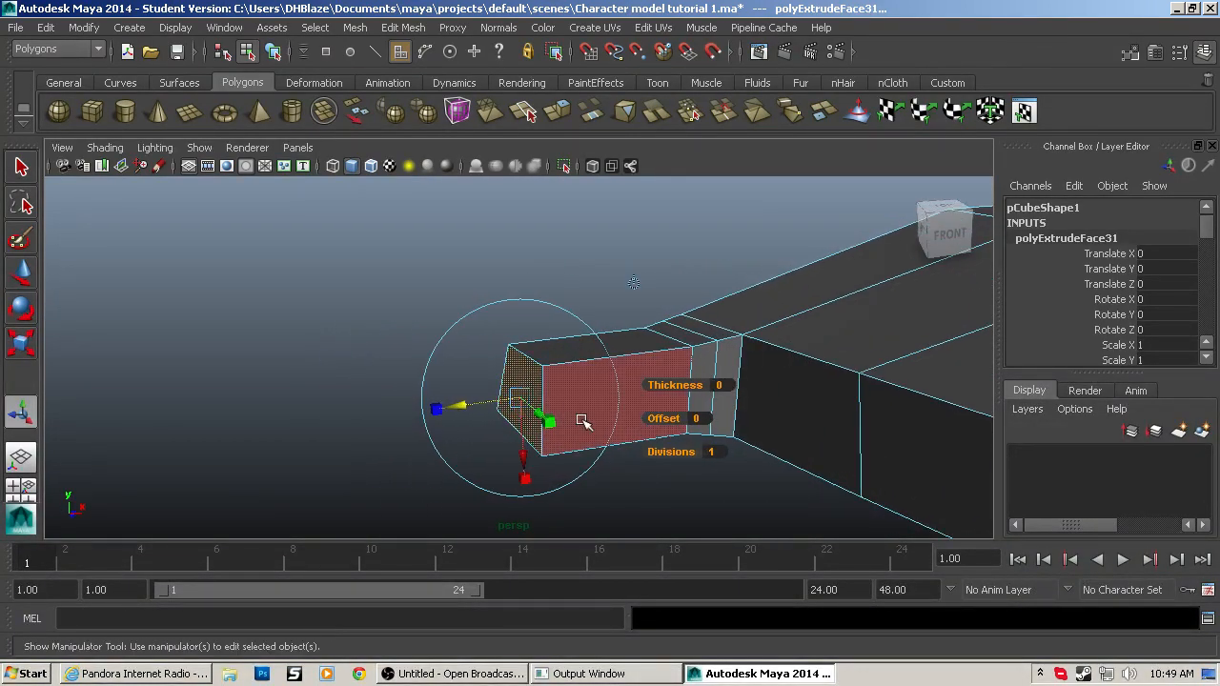
Step: Extrude a short knuckle section with 2 divisions from the rearmost finger's first segment, scaling its end face to 0.95
left_click_drag(517, 399, 493, 404)
key("g")
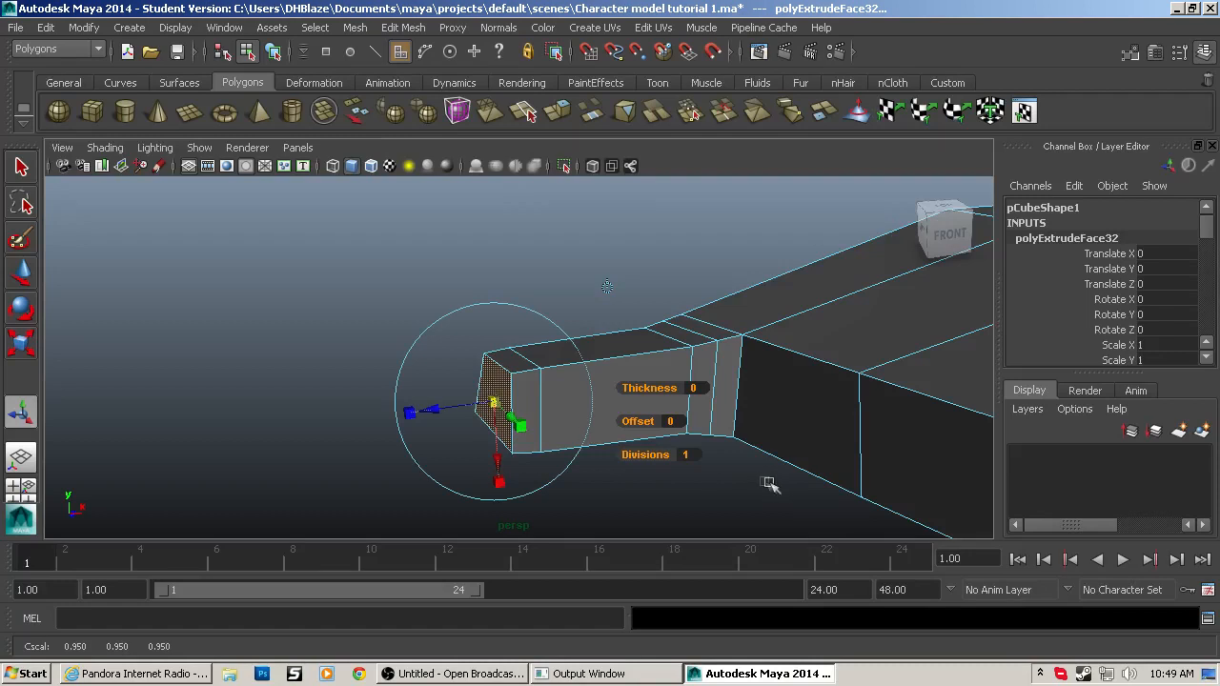
left_click(693, 456)
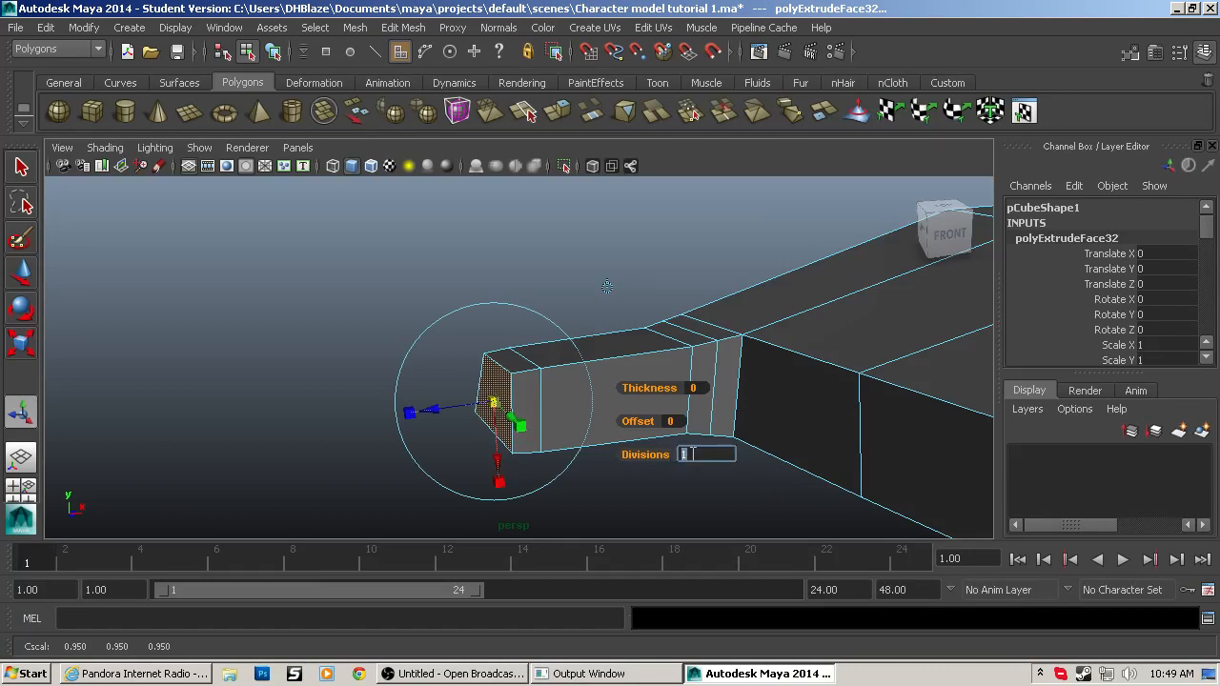
type("2")
key("Return")
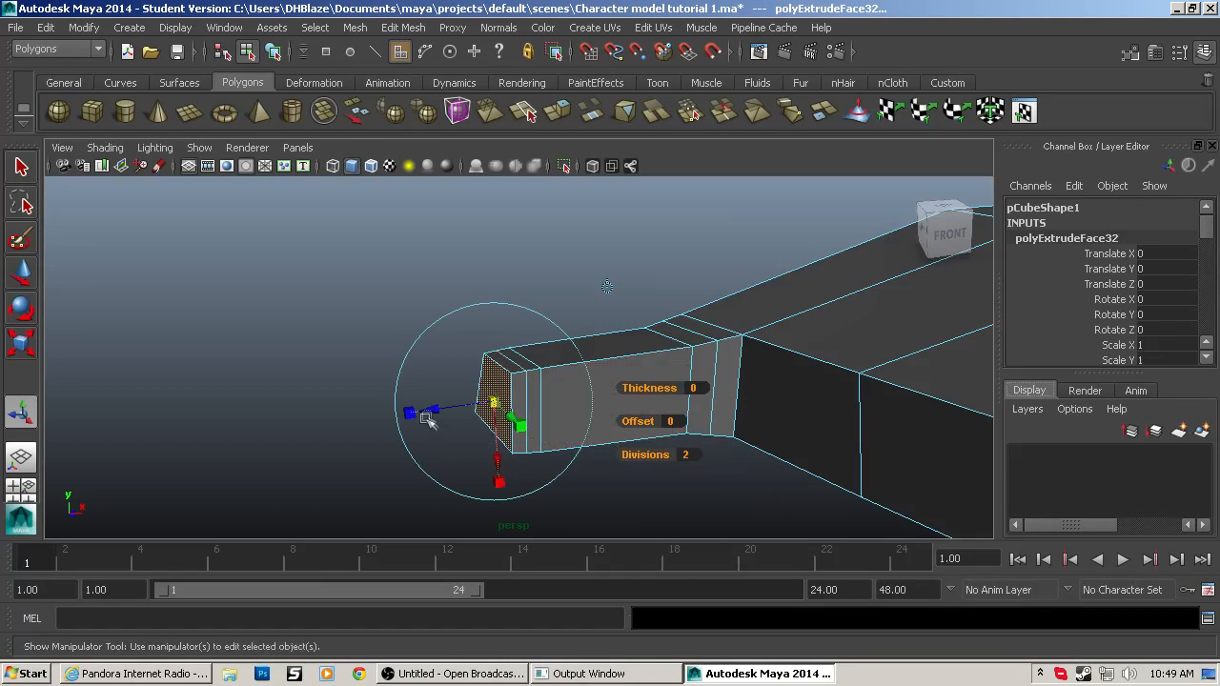
Step: Extrude the rearmost finger's second segment outward and add a short knuckle section with 2 divisions at its end
key("ctrl+e")
left_click_drag(472, 416, 313, 444)
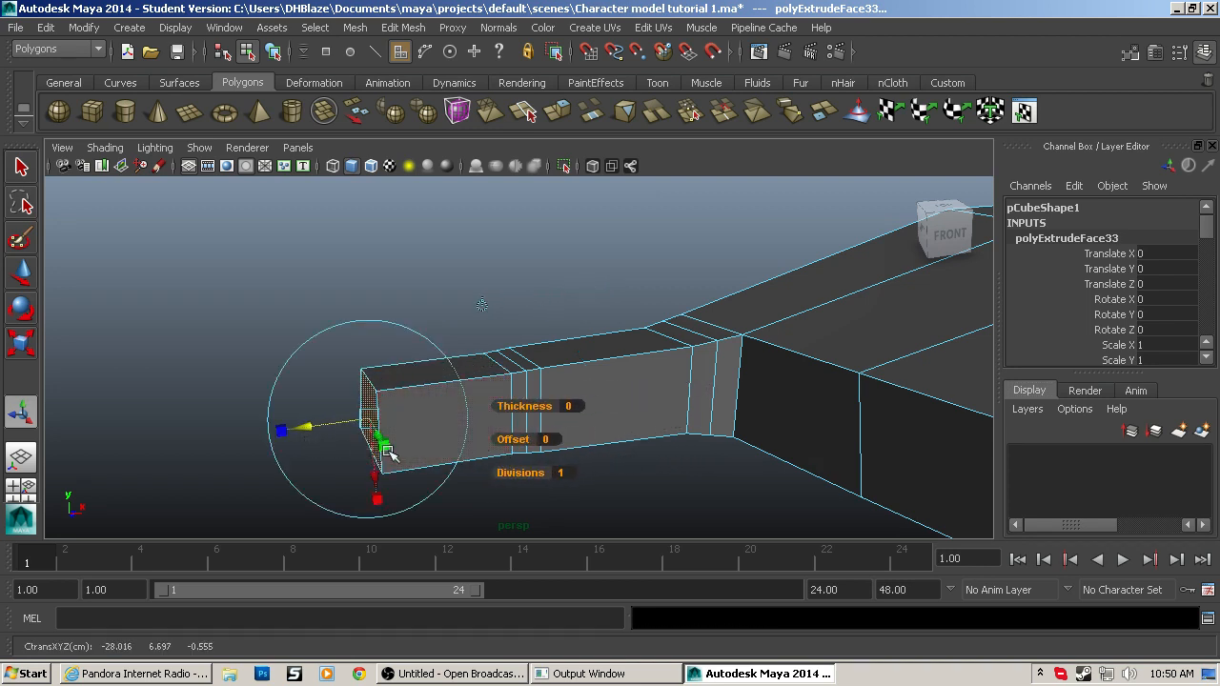
left_click_drag(369, 425, 298, 431)
key("ctrl+e")
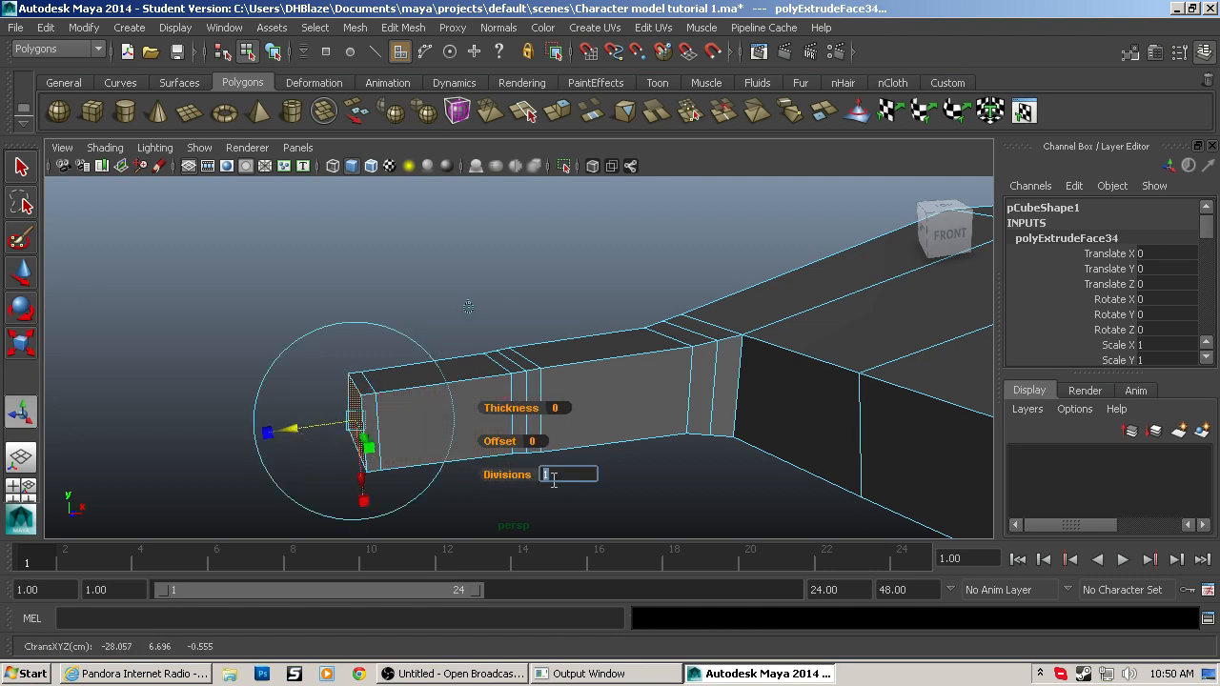
type("2")
key("Return")
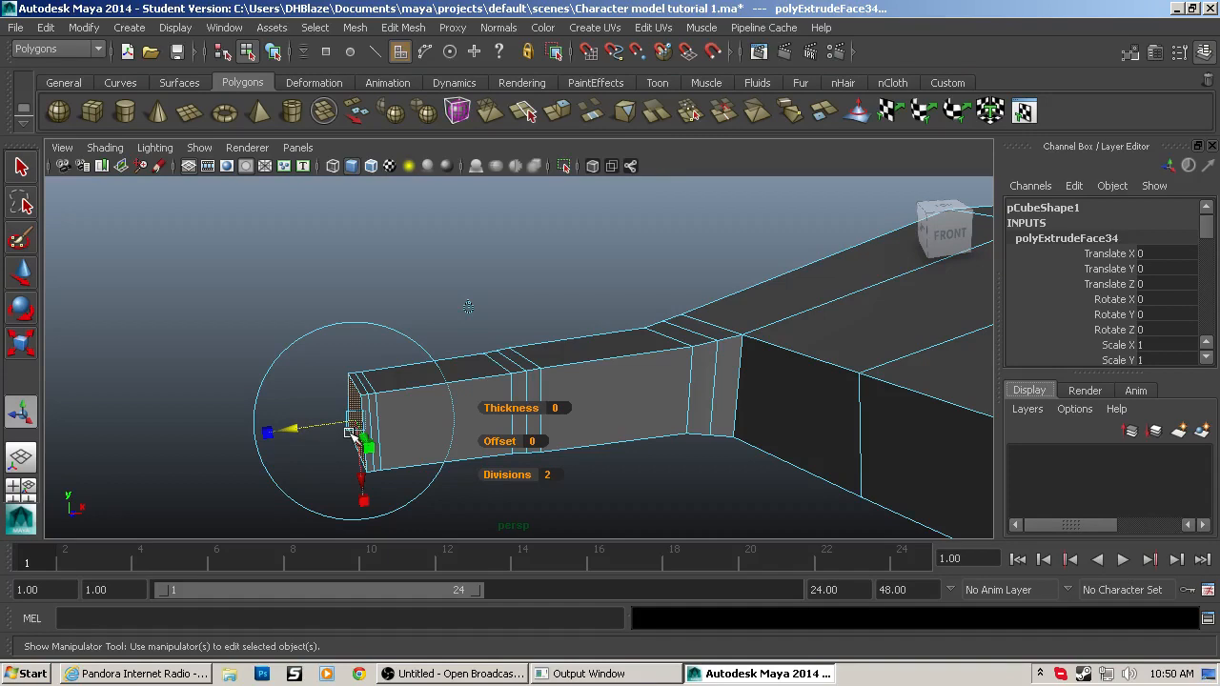
Step: Extrude the rearmost finger's fingertip segment outward and taper its end face
key("ctrl+e")
left_click_drag(290, 429, 244, 503)
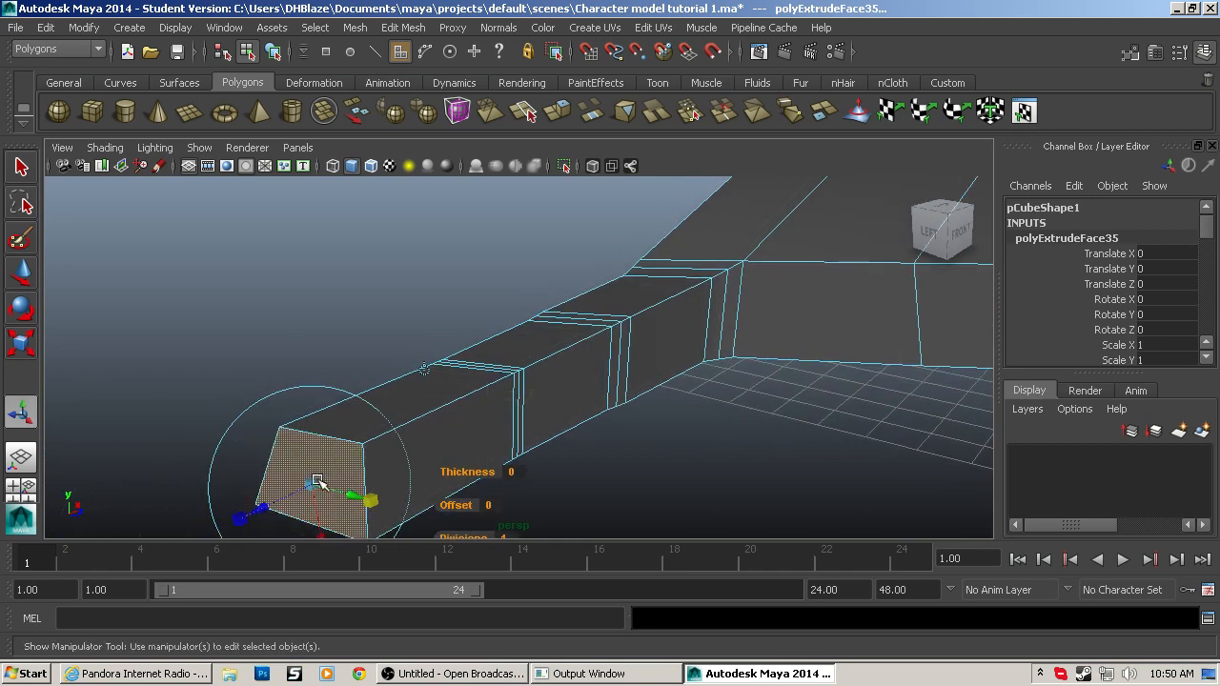
scroll(520, 468, "down", 3)
Step: Extrude the hand's second end face from the back slightly outward with 2 divisions, scaling it to 0.733 as the second finger's base
left_click_drag(541, 473, 562, 319, "alt")
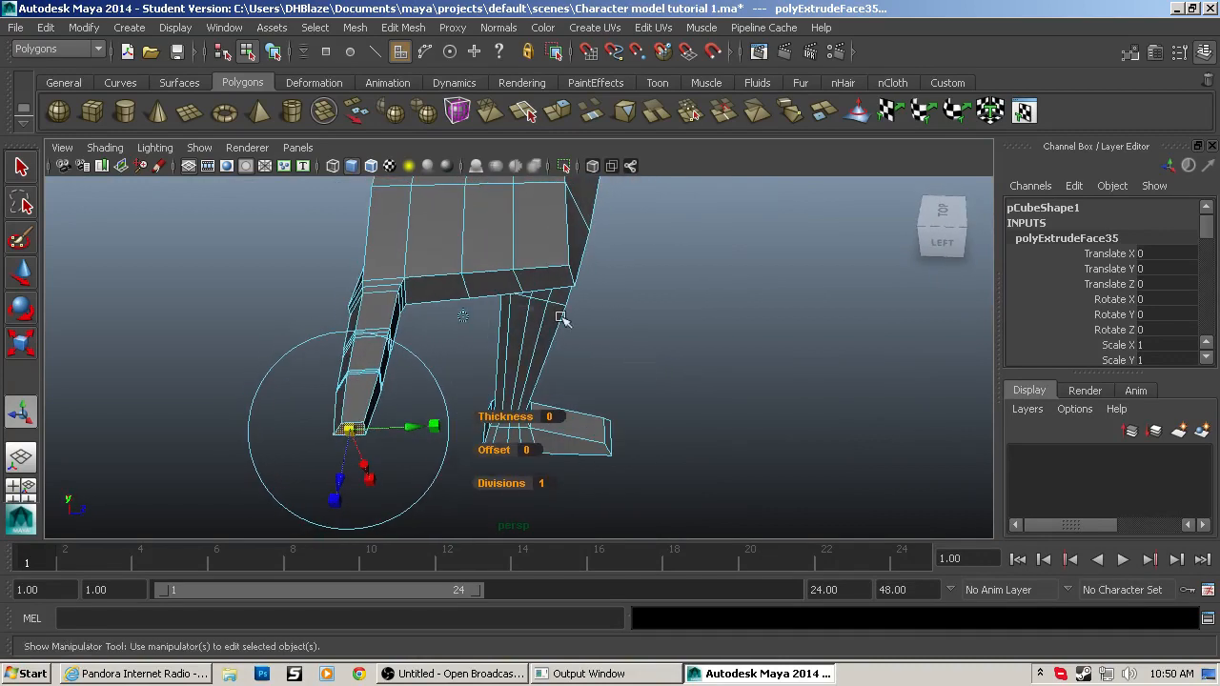
left_click(446, 282)
key("ctrl+e")
left_click_drag(447, 326, 558, 341, "alt")
left_click_drag(596, 296, 538, 295)
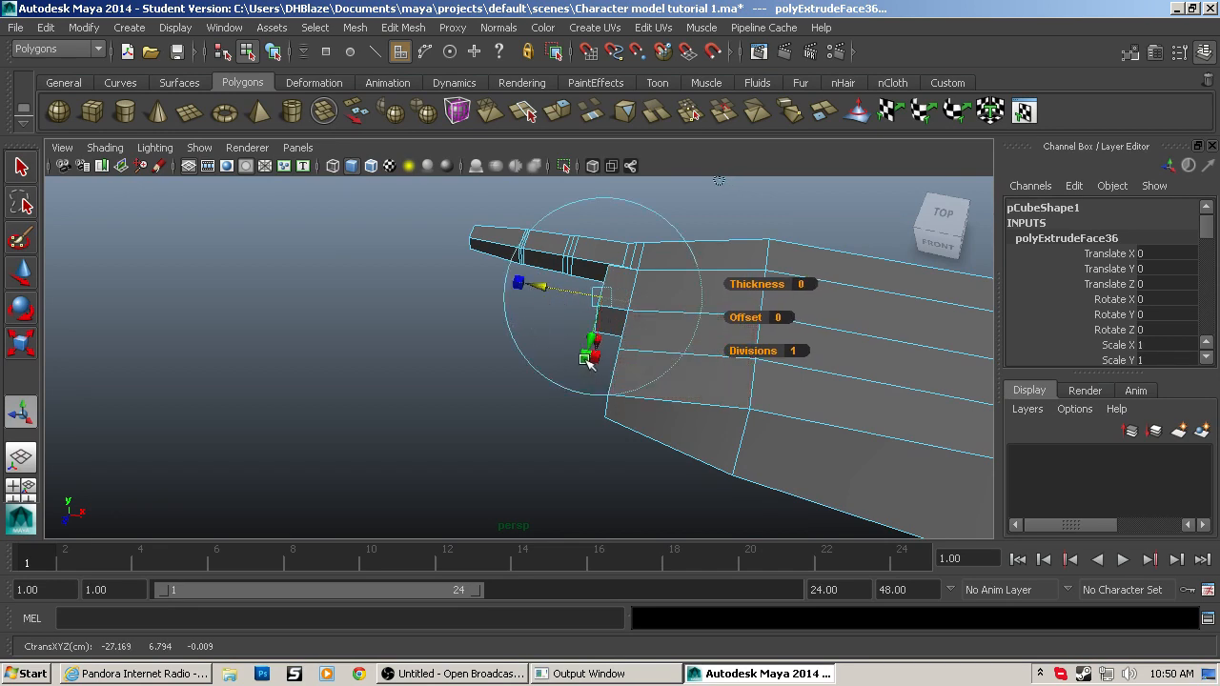
left_click_drag(587, 358, 665, 338)
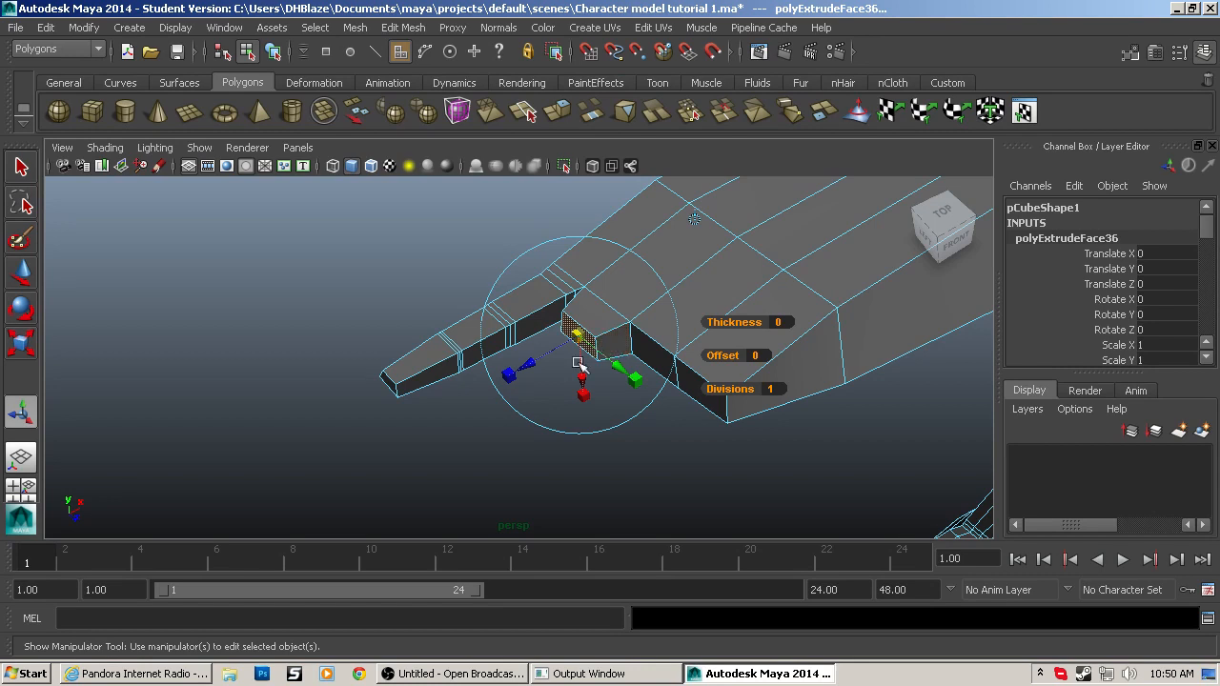
left_click(774, 389)
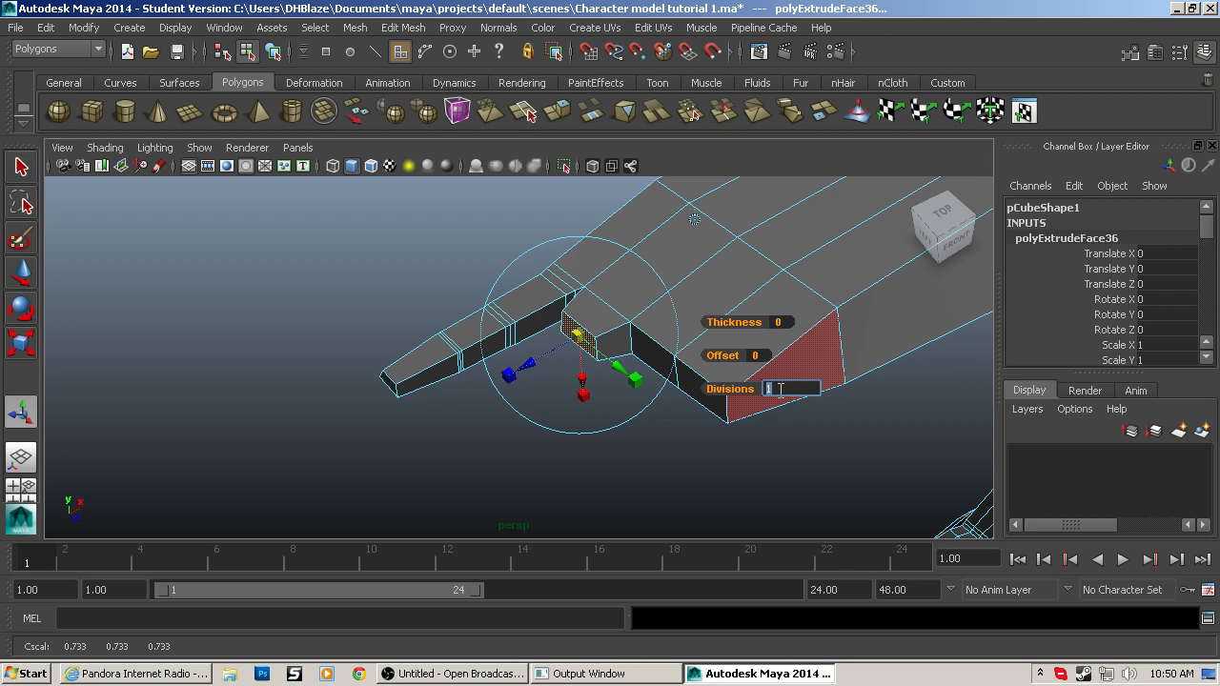
type("2")
key("Return")
Step: Extrude the second finger's first segment outward and scale its end face to 0.867
key("ctrl+e")
left_click_drag(580, 352, 476, 394)
left_click_drag(527, 364, 523, 368)
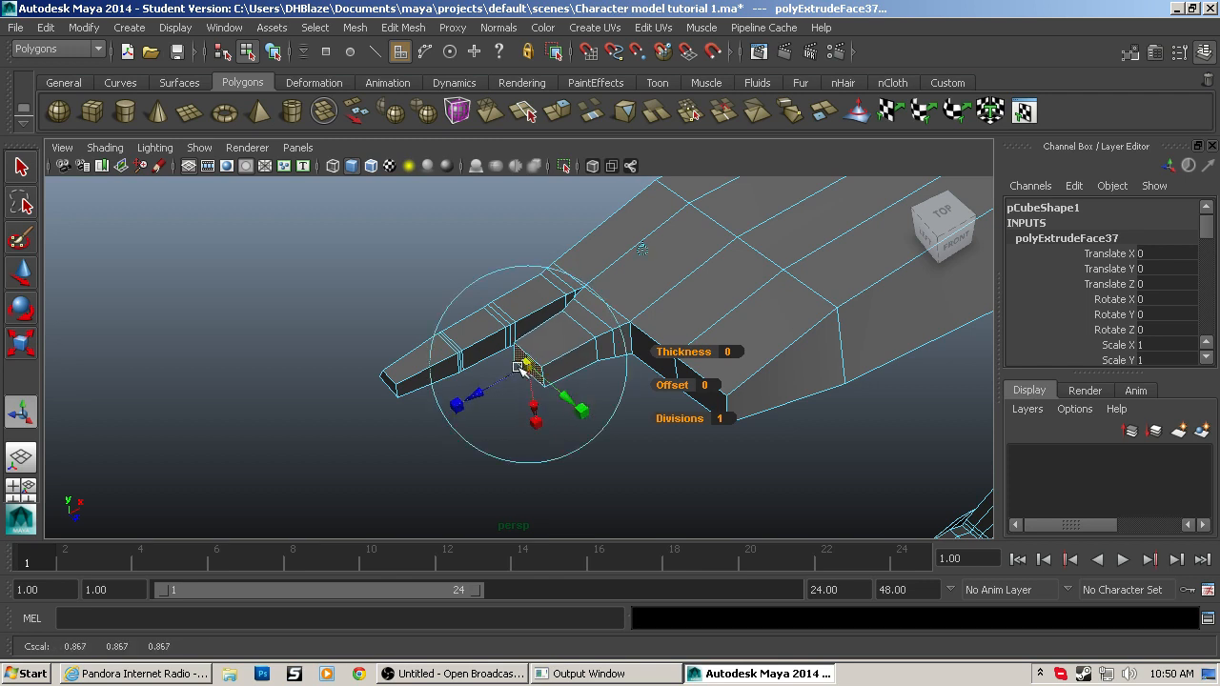
Step: Extrude a short knuckle section with 2 divisions at the end of the second finger's first segment
key("ctrl+e")
left_click(716, 422)
type("2")
key("Return")
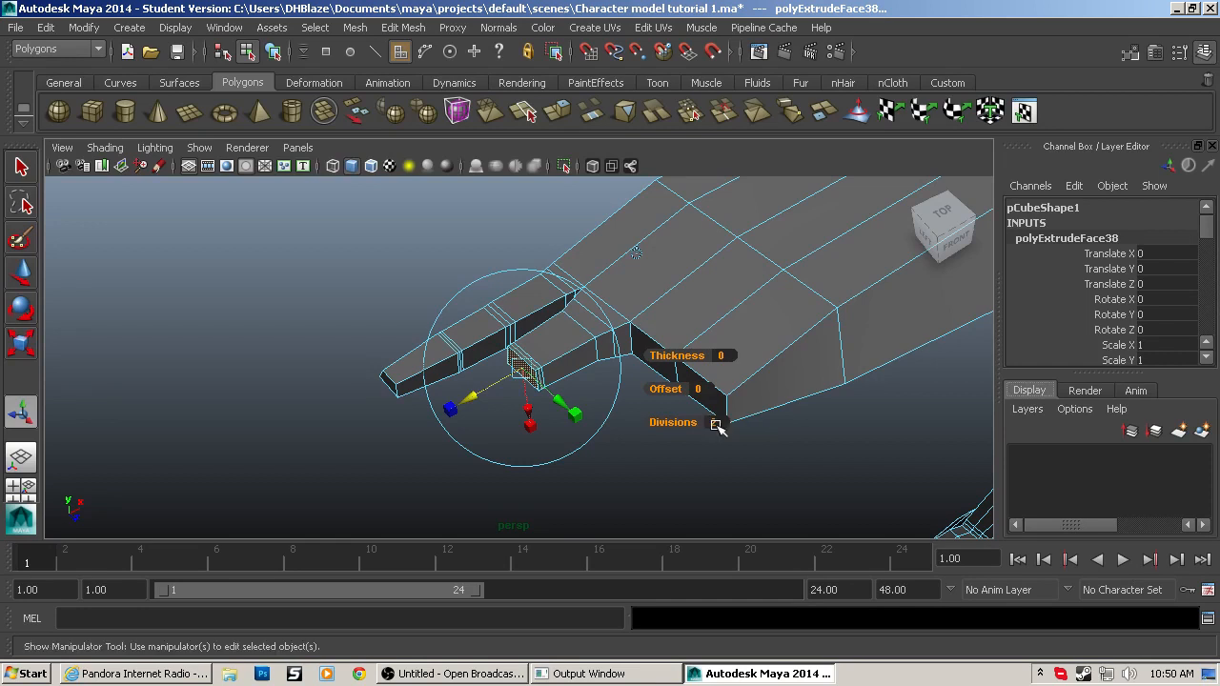
Step: Extrude the second finger's second segment outward and add a short knuckle section with 2 divisions at its end
key("ctrl+e")
left_click_drag(470, 392, 412, 434)
left_click(528, 444)
key("ctrl+e")
type("2")
key("Return")
Step: Extrude the second finger's fingertip segment outward and taper its end face
key("ctrl+e")
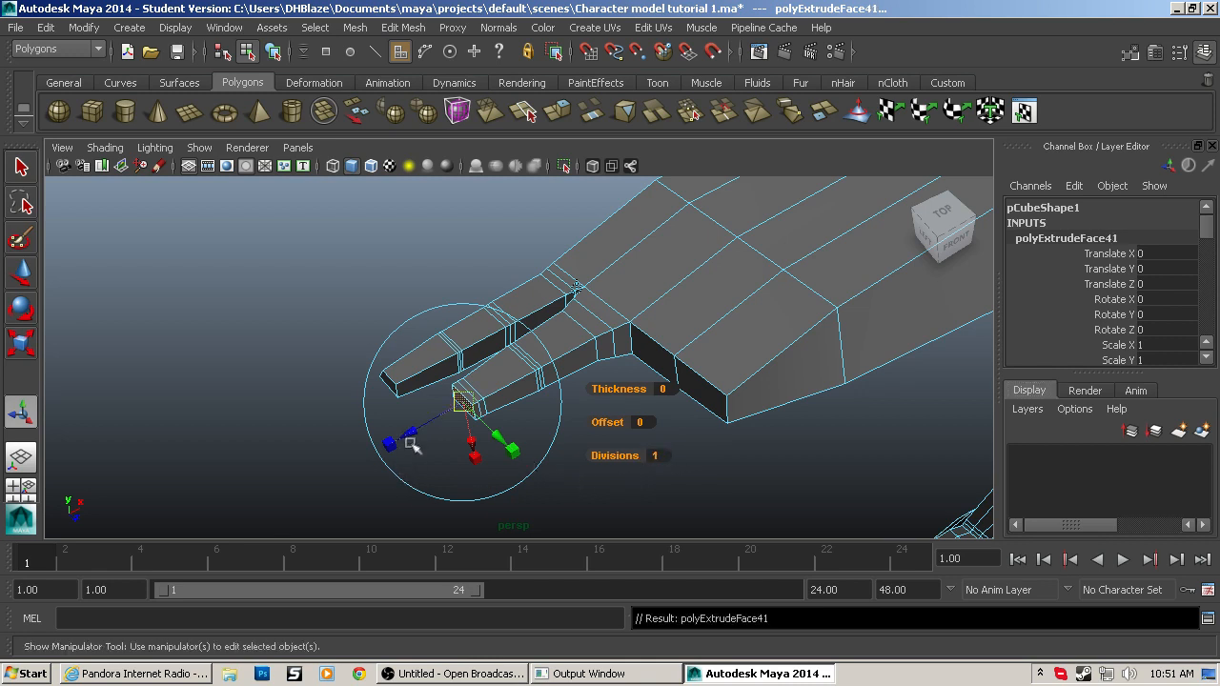
left_click_drag(410, 437, 401, 505)
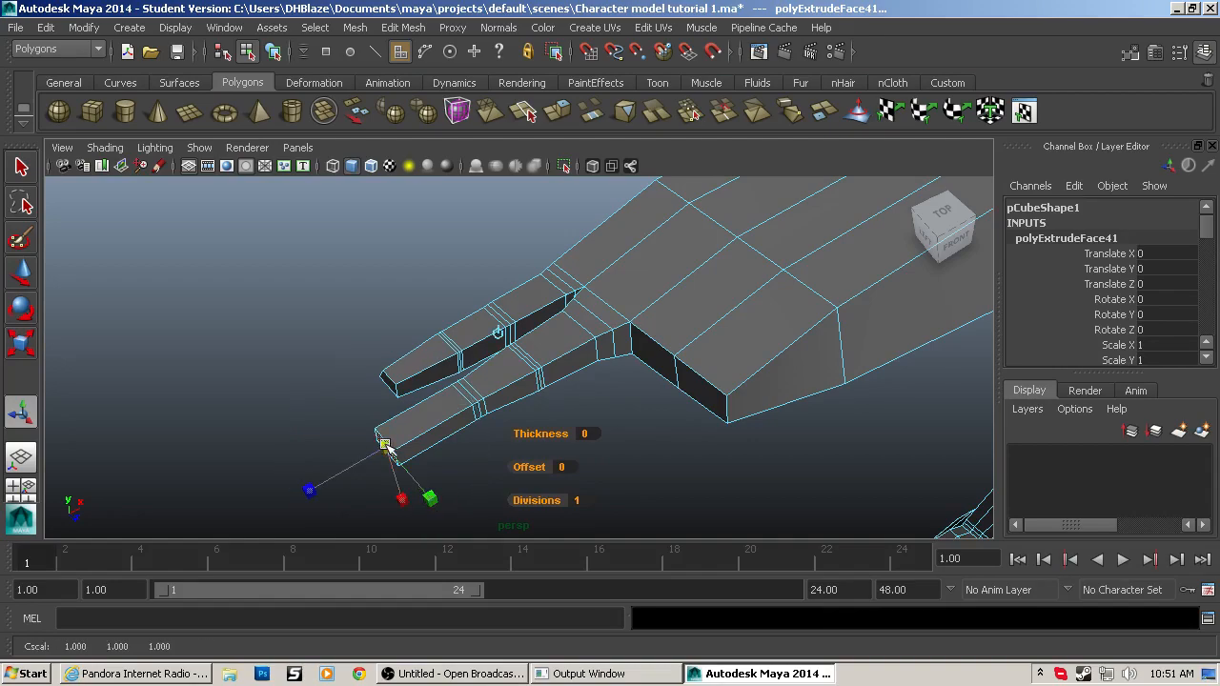
left_click_drag(429, 505, 548, 385, "alt")
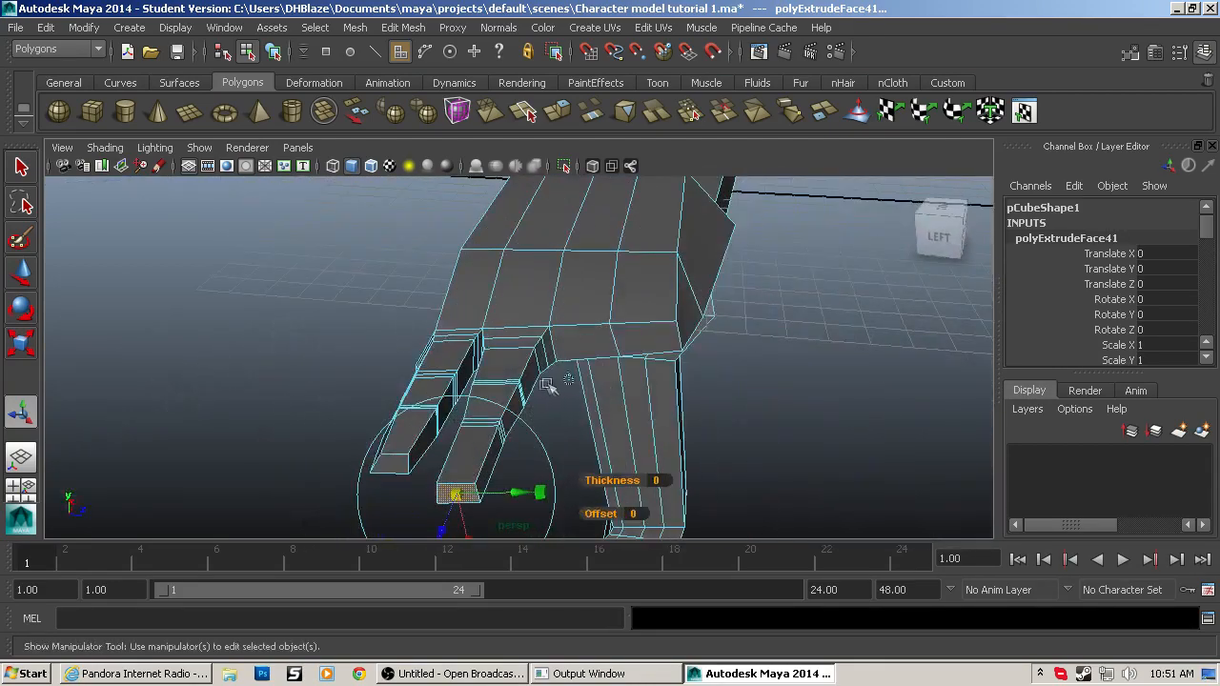
Step: Extrude the hand's third end face from the back slightly outward with 2 divisions as the third finger's base
left_click(584, 347)
key("ctrl+e")
left_click_drag(572, 377, 552, 424, "alt")
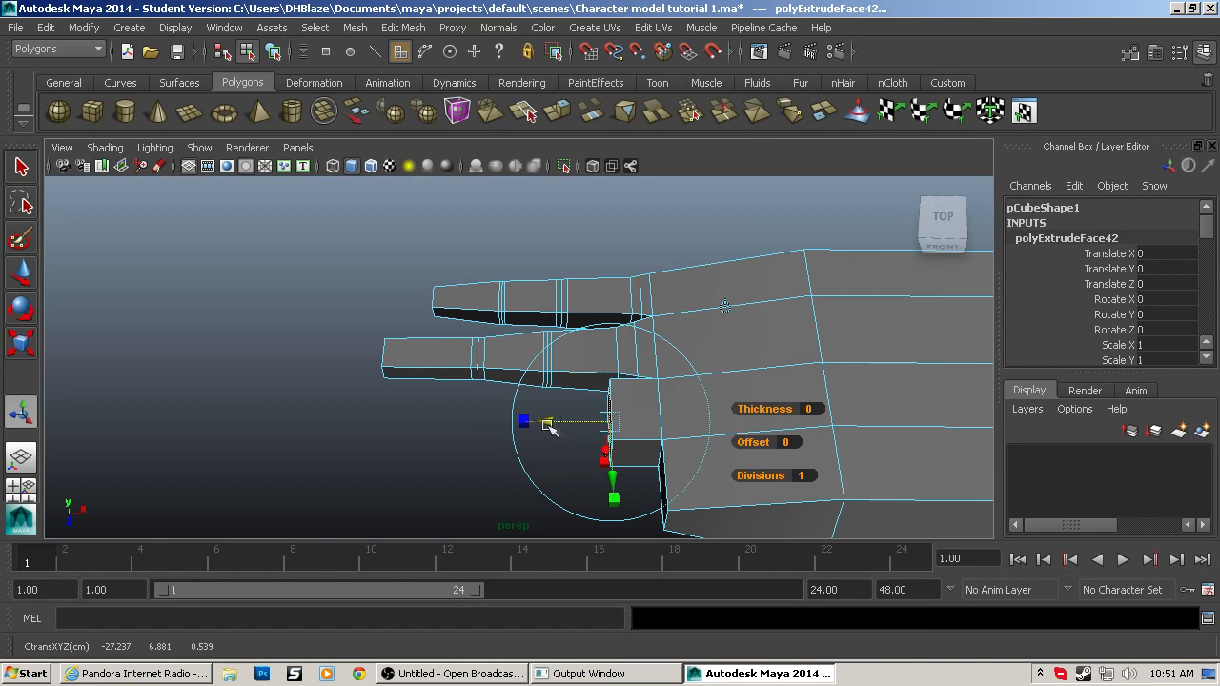
key("ctrl+e")
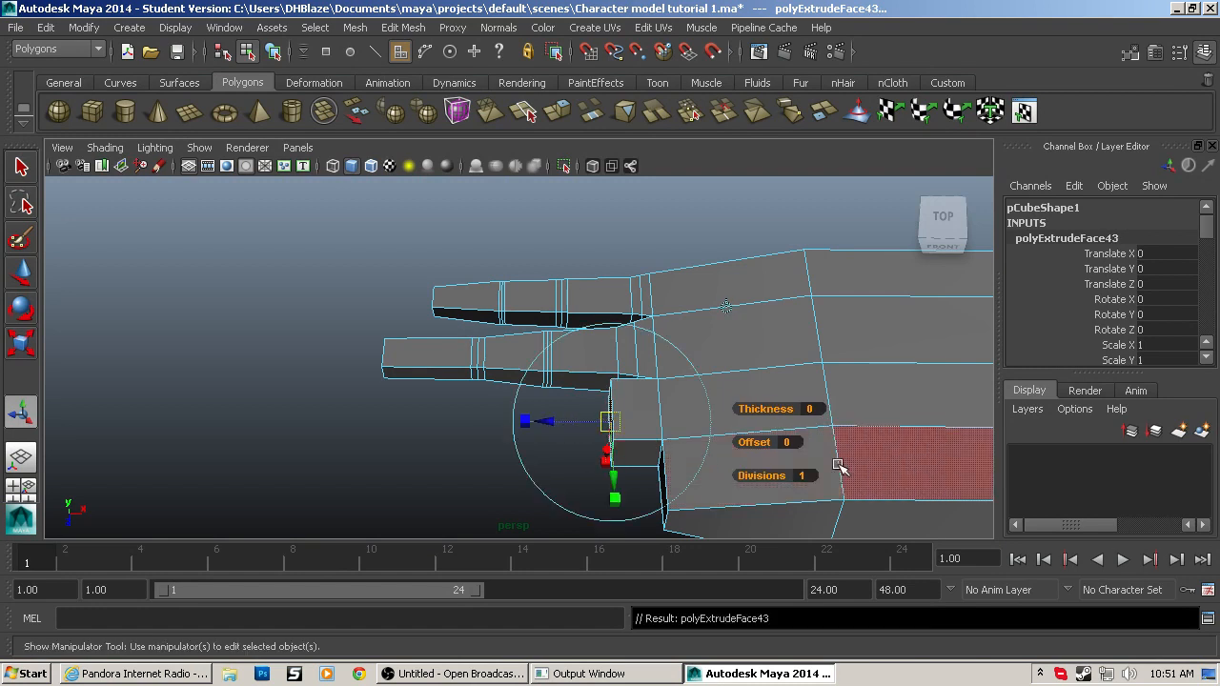
key("ctrl+z")
mouse_move(557, 426)
left_mouse_down()
mouse_move(610, 430)
mouse_move(567, 428)
left_mouse_up()
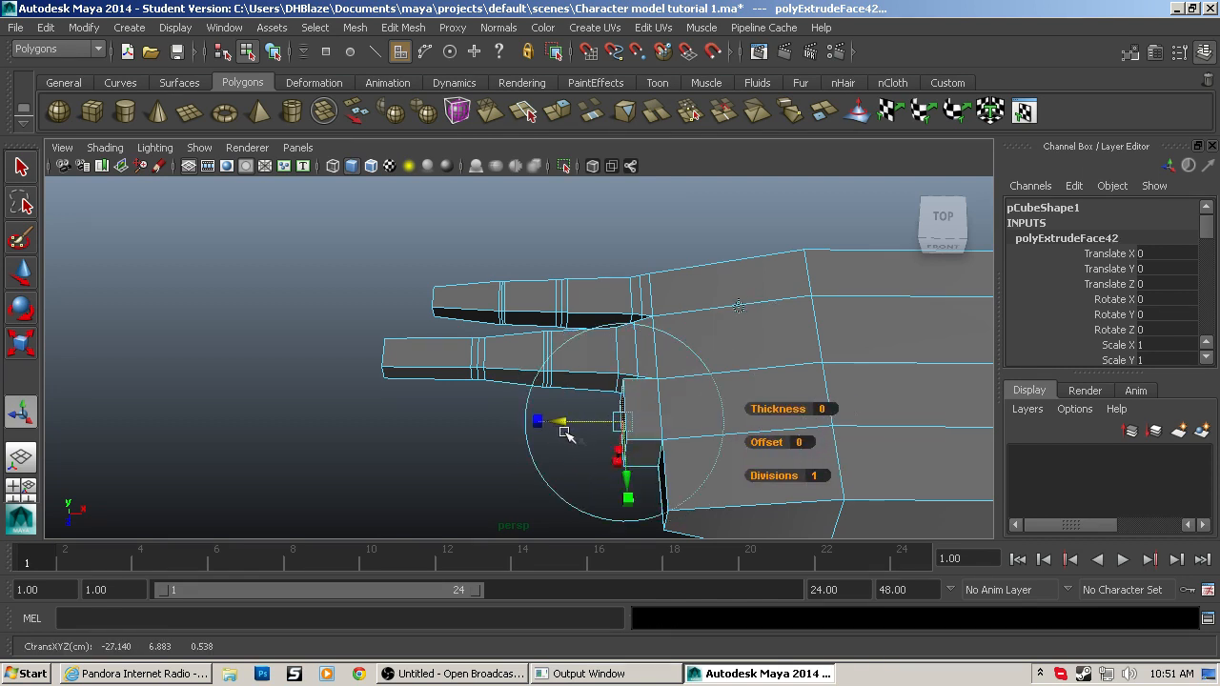
left_click(826, 477)
type("2")
key("Return")
Step: Extrude the third finger's first segment outward and add a short knuckle section with 2 divisions at its end
left_click_drag(622, 421, 480, 428)
key("ctrl+e")
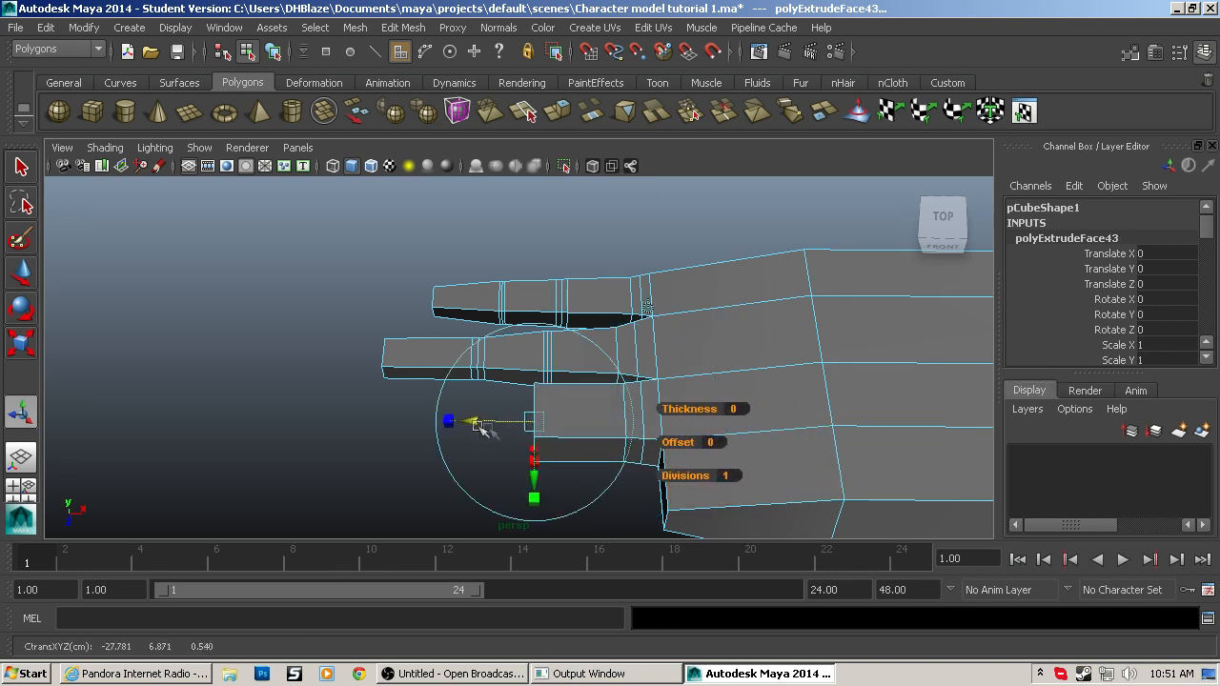
left_click_drag(532, 420, 462, 422)
key("ctrl+e")
left_click(722, 476)
key("Return")
Step: Extrude the third finger's second segment outward and scale its end face to 0.867
key("ctrl+e")
mouse_move(468, 423)
left_mouse_down()
mouse_move(406, 426)
mouse_move(450, 417)
left_mouse_up()
left_click(453, 495)
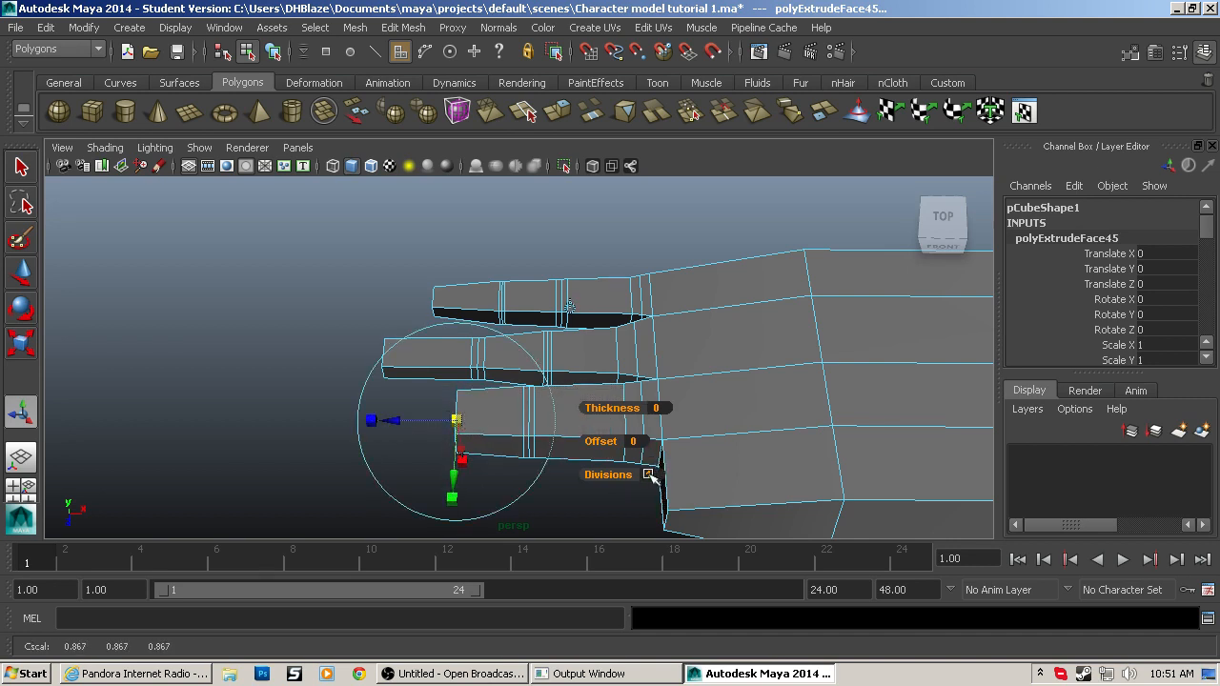
Step: Extrude a short knuckle section with 2 divisions at the end of the third finger's second segment
key("ctrl+e")
left_click_drag(398, 423, 389, 424)
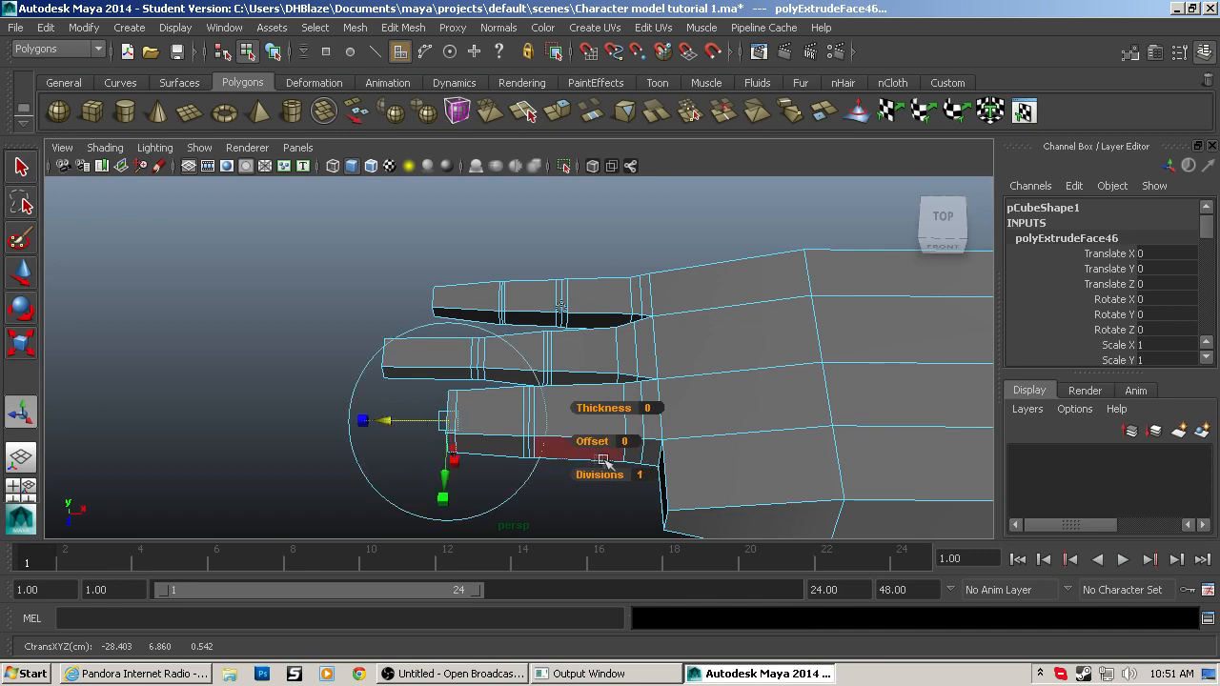
left_click(643, 476)
type("2")
key("Return")
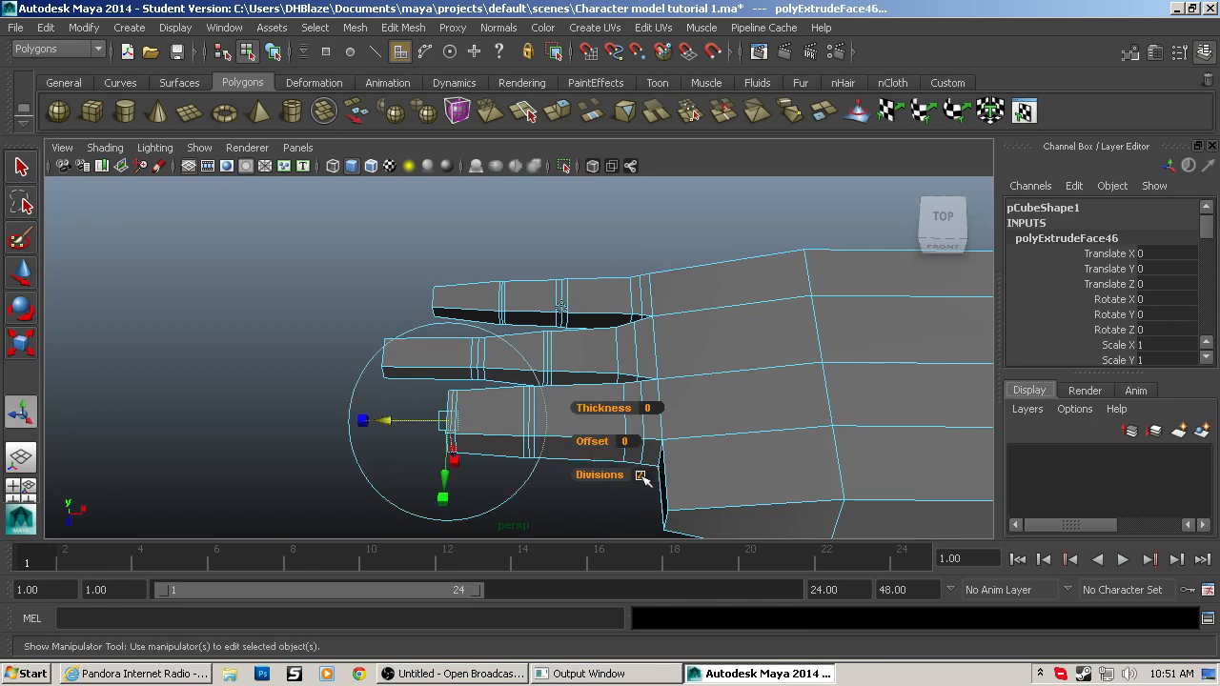
Step: Extrude the third finger's fingertip segment outward and taper its end face
scroll(628, 468, "up", 2)
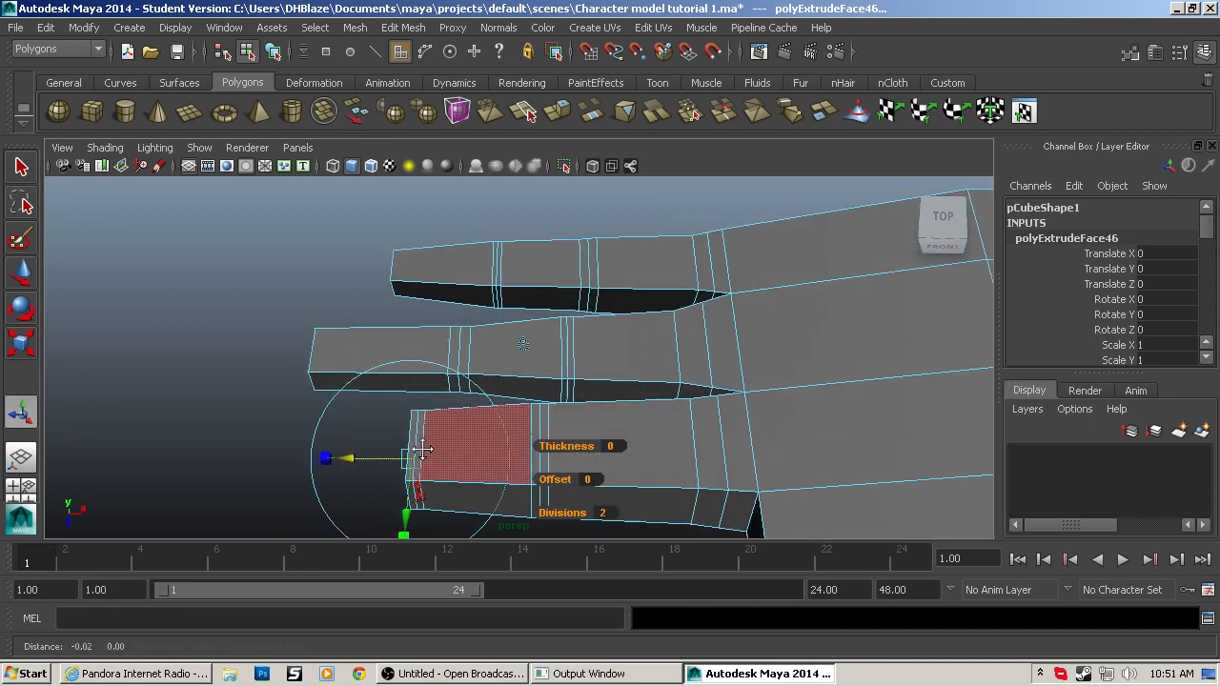
middle_click_drag(421, 444, 597, 422, "alt")
key("ctrl+e")
left_click_drag(491, 431, 348, 431)
left_click_drag(402, 511, 523, 373)
Step: Extrude the hand's frontmost end face slightly outward with 2 divisions and scale it down as the fourth finger's base
left_click_drag(654, 373, 772, 362, "alt")
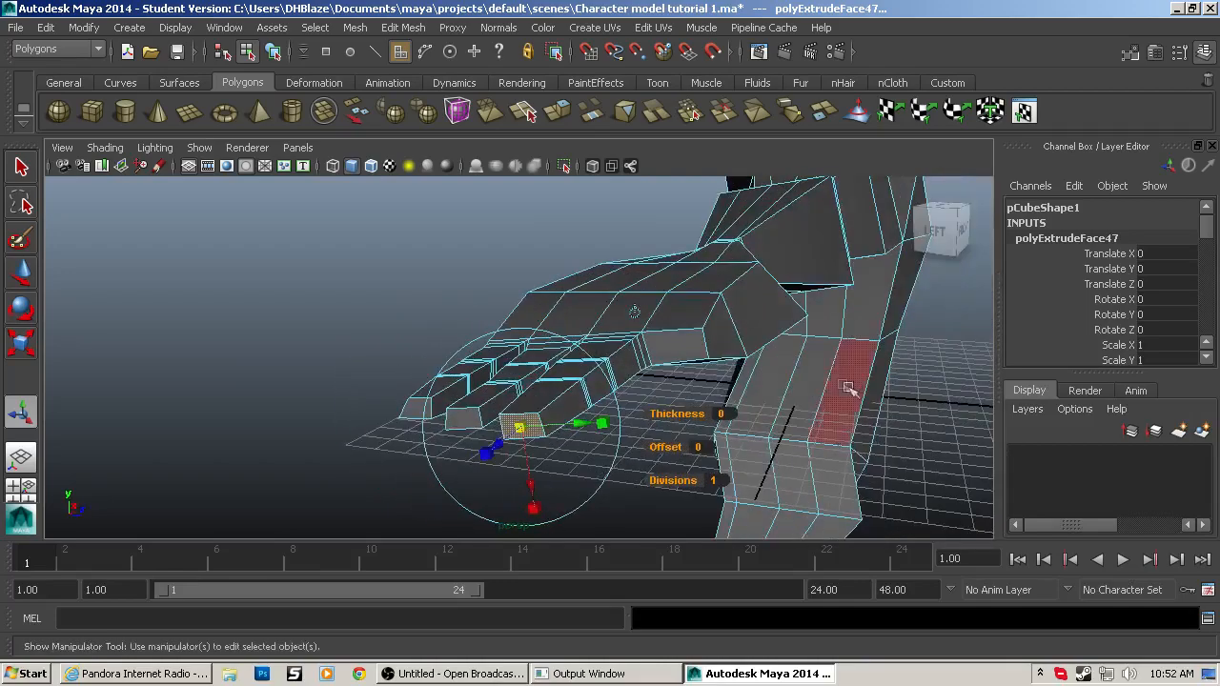
left_click(685, 349)
key("ctrl+e")
left_click_drag(684, 349, 557, 459, "alt")
left_click_drag(734, 403, 699, 416)
left_click(795, 469)
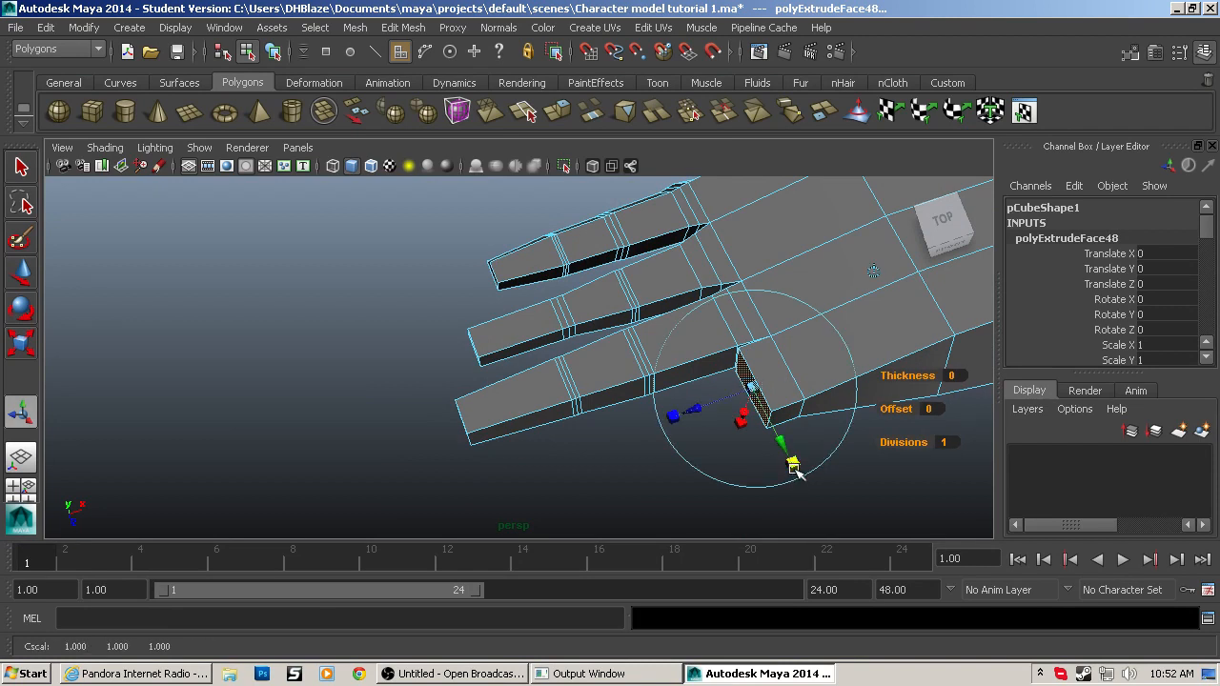
left_click_drag(752, 391, 740, 393)
left_click(942, 443)
key("BackSpace")
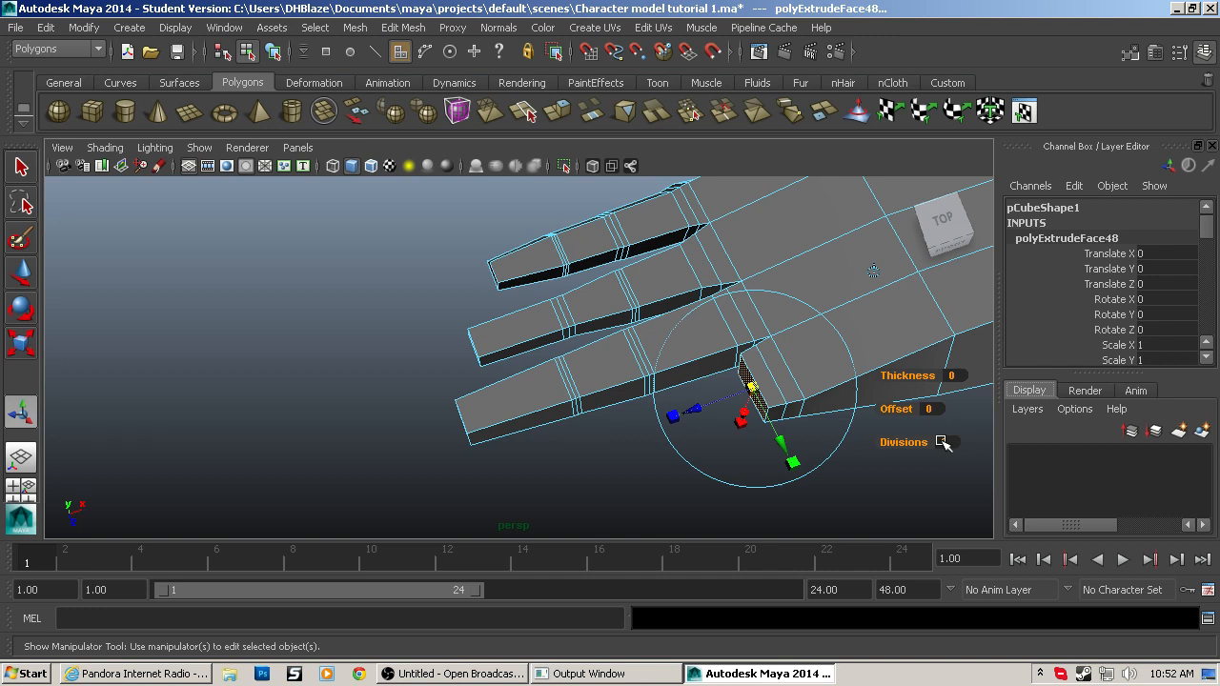
Step: Extrude the fourth finger's first segment outward and scale its end face down slightly
key("ctrl+e")
left_click_drag(683, 397, 618, 426)
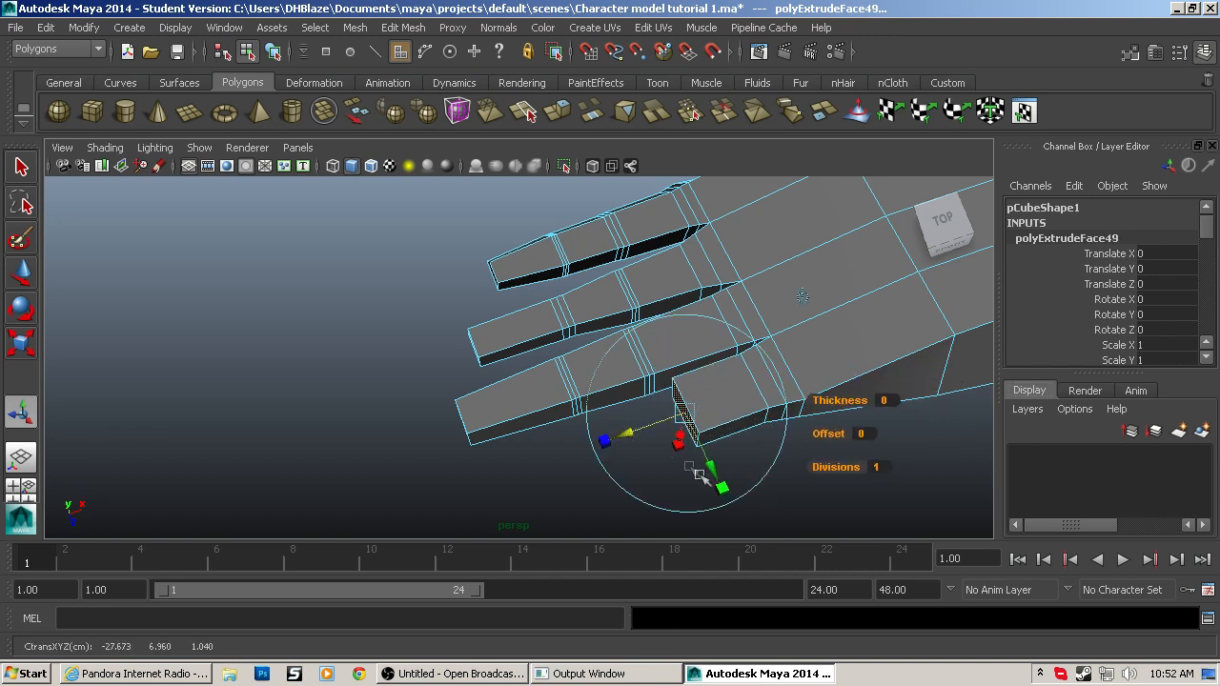
left_click_drag(683, 414, 682, 411)
Step: Extrude a short knuckle section with 2 divisions at the end of the fourth finger's first segment
key("ctrl+e")
left_click_drag(615, 437, 620, 435)
left_click(866, 469)
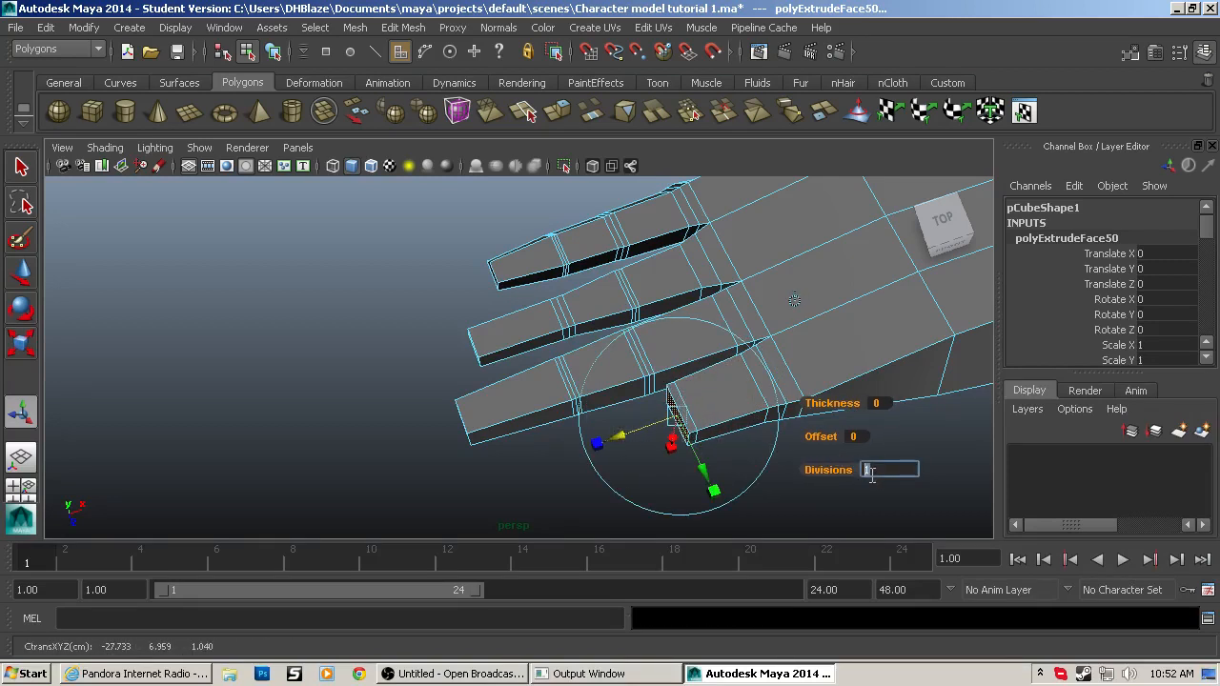
type("2")
key("Return")
Step: Extrude the fourth finger's second segment outward and scale its end face down slightly
key("ctrl+e")
left_click_drag(610, 454, 562, 455)
left_click(661, 520)
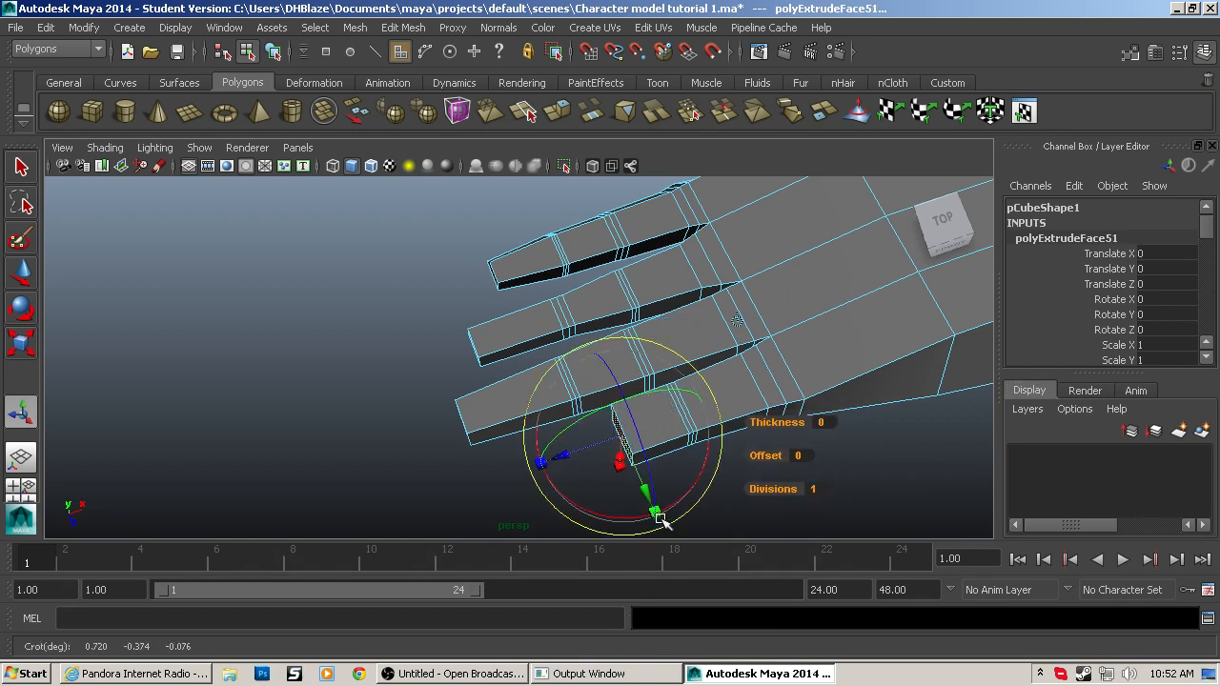
key("ctrl+z")
left_click(654, 507)
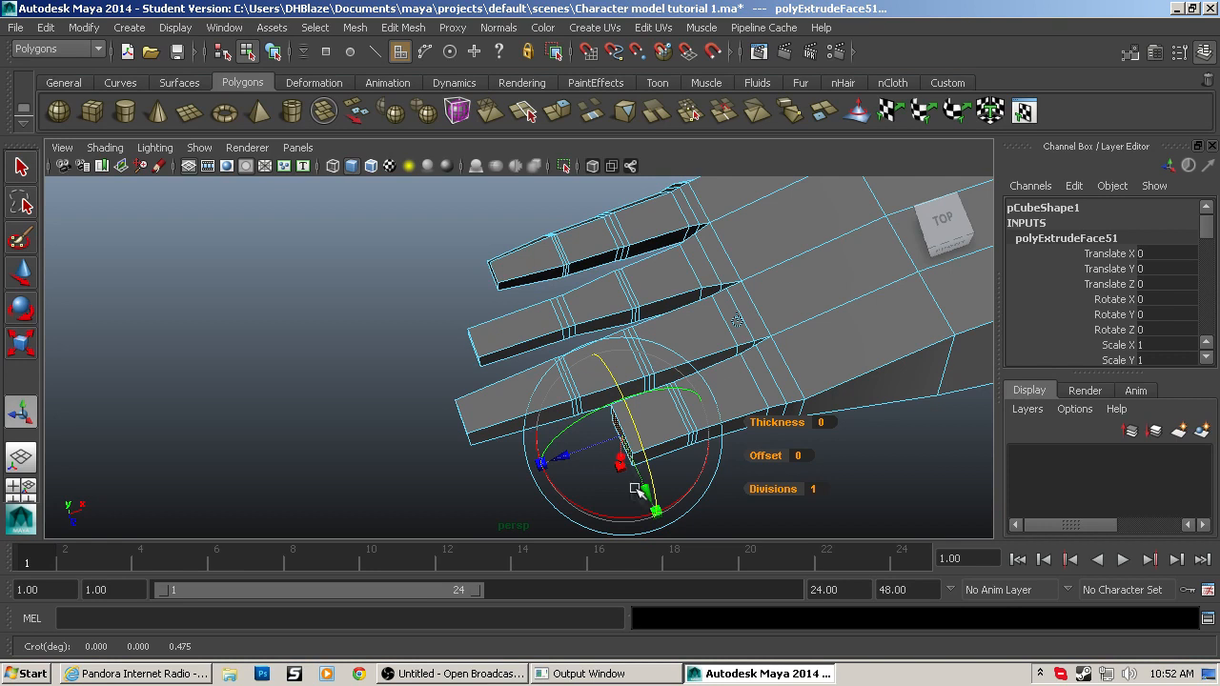
left_click(653, 512)
left_click_drag(620, 431, 621, 437)
Step: Extrude a short divided knuckle section and the fourth finger's fingertip segment, scaling the fingertip's end face to about 0.85
key("ctrl+e")
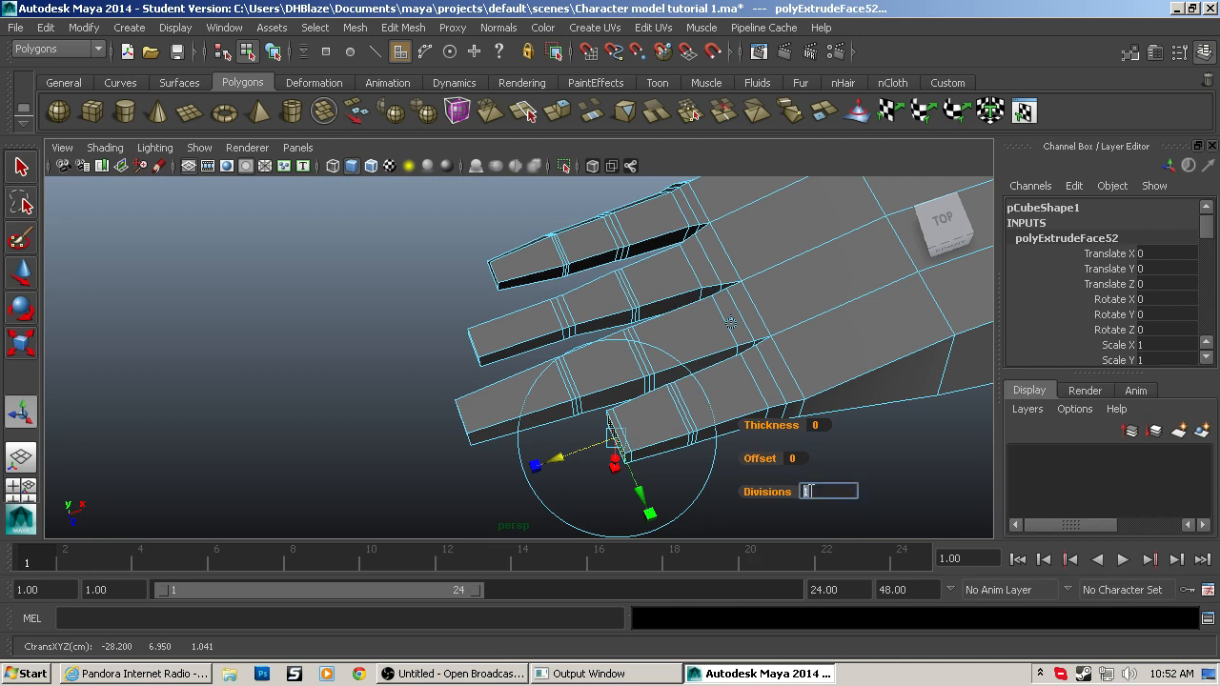
key("ctrl+e")
left_click_drag(556, 459, 486, 491)
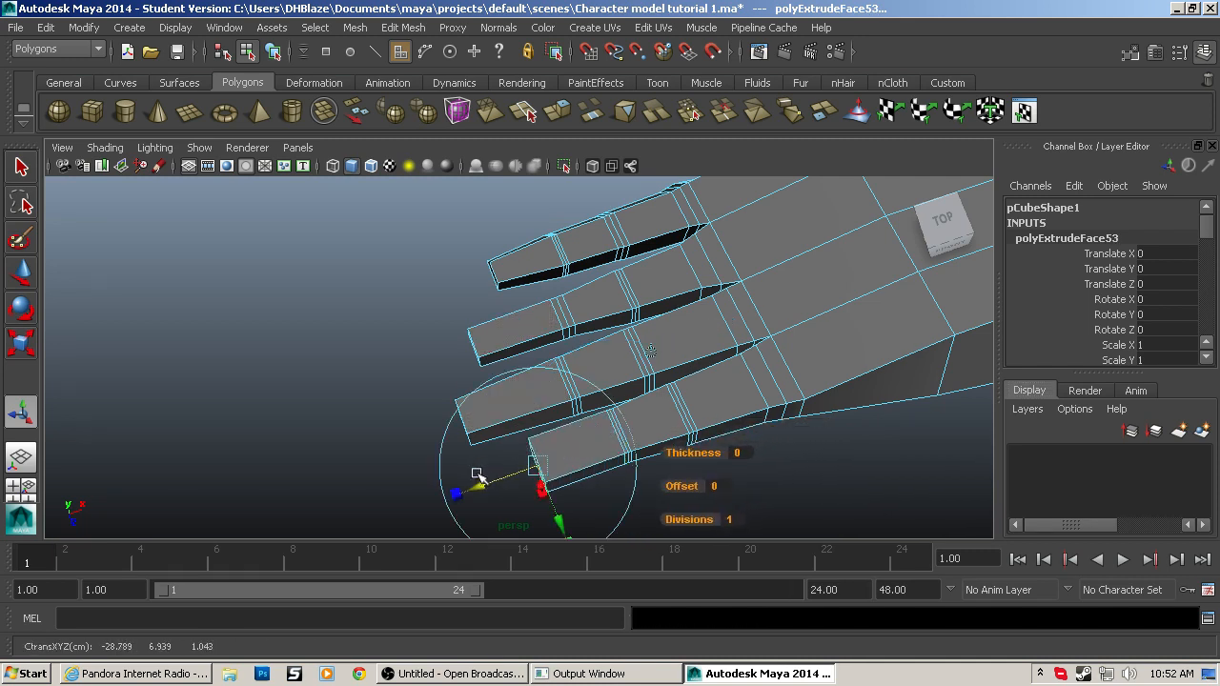
middle_click_drag(581, 525, 580, 498, "alt")
left_click(568, 515)
left_click_drag(535, 438, 530, 438)
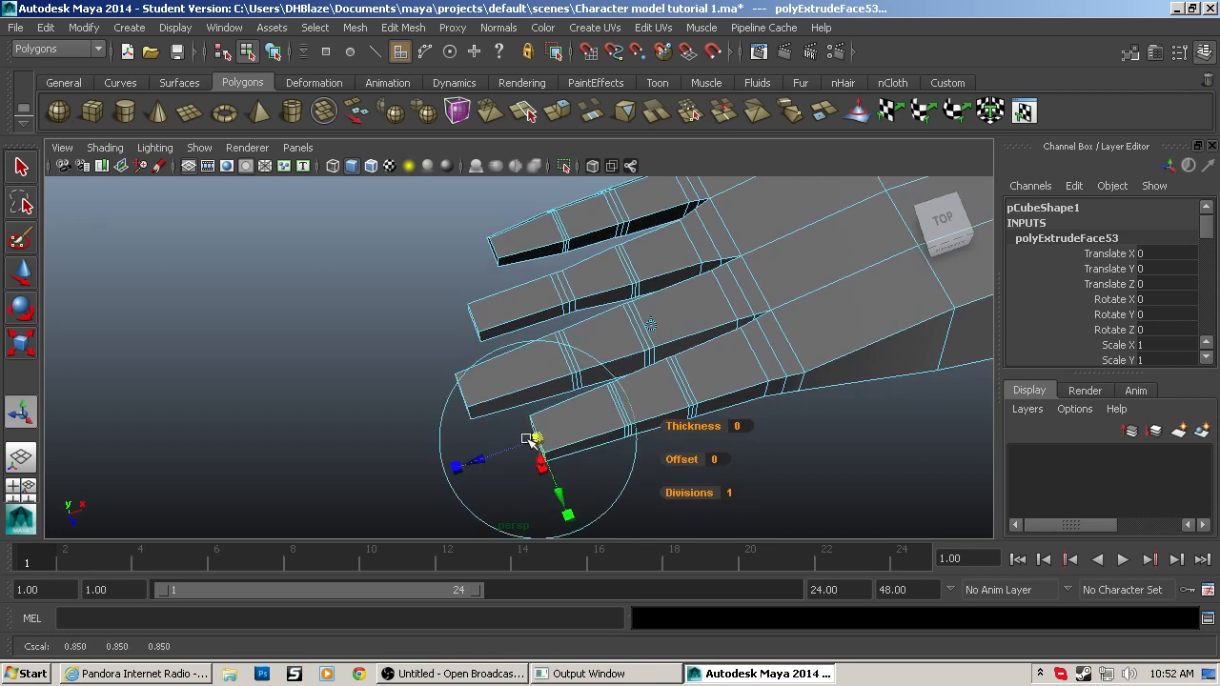
Step: Select the crosswise edges on the back of the palm nearest the fingers and move them slightly
left_click_drag(513, 396, 637, 397, "alt")
middle_click_drag(504, 339, 560, 424, "alt")
left_click_drag(560, 424, 712, 393, "alt")
middle_click_drag(743, 424, 537, 410, "alt")
left_click_drag(557, 258, 584, 347, "alt")
left_click(544, 433)
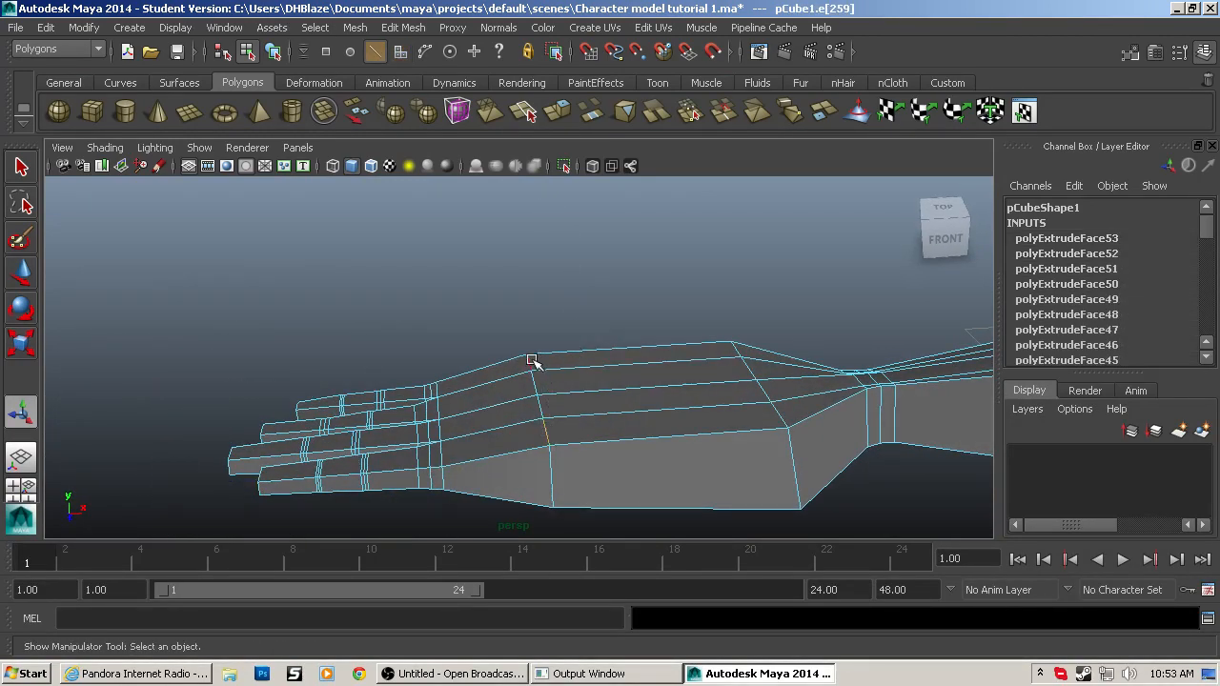
key("w")
left_click_drag(535, 355, 677, 417)
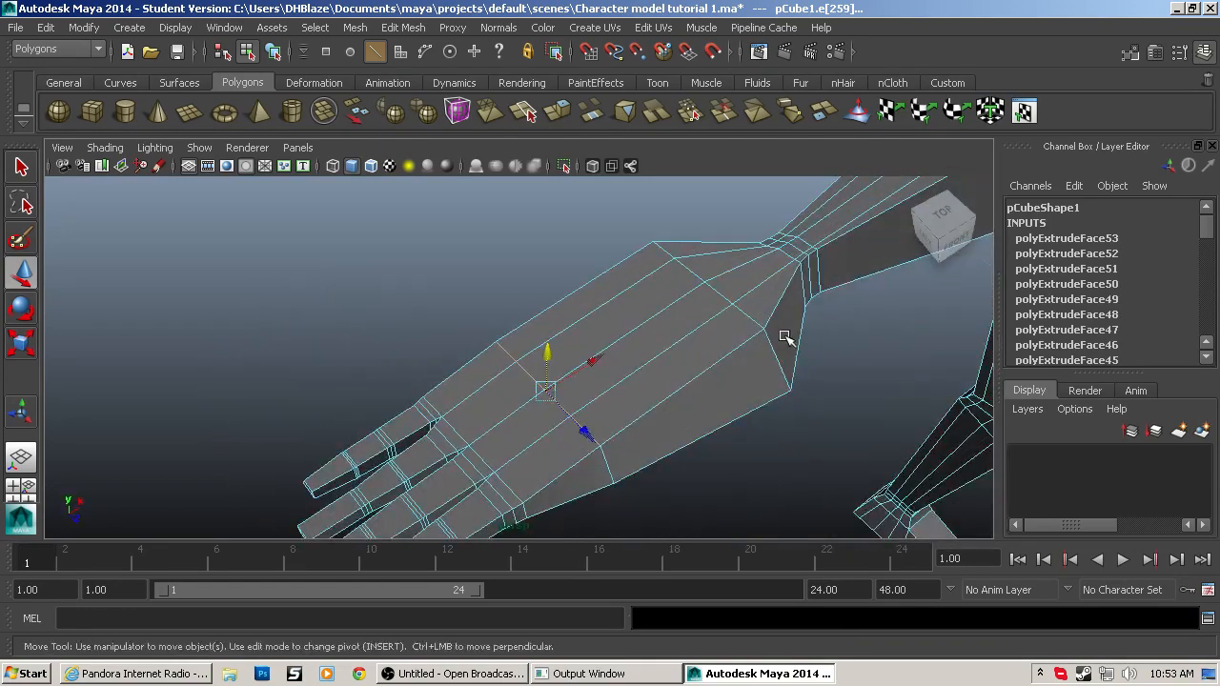
Step: Rotate the palm's crosswise edge loop nearest the wrist and move it toward the fingers
key("F11")
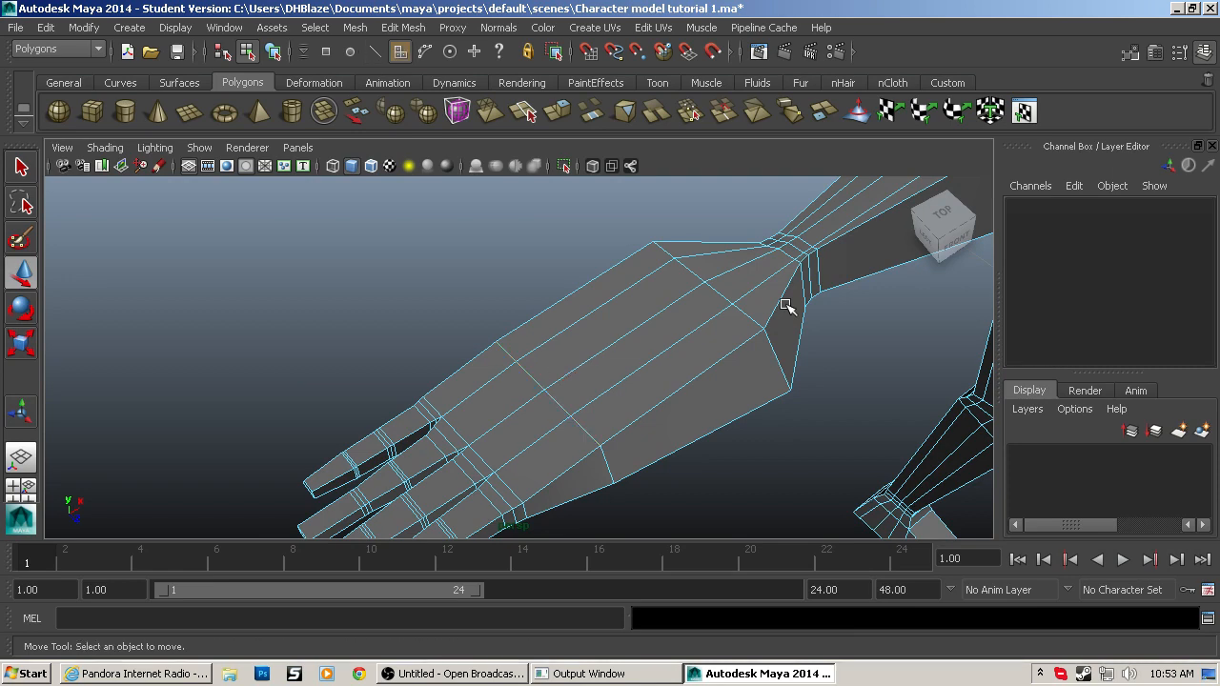
left_click_drag(781, 305, 722, 170, "alt")
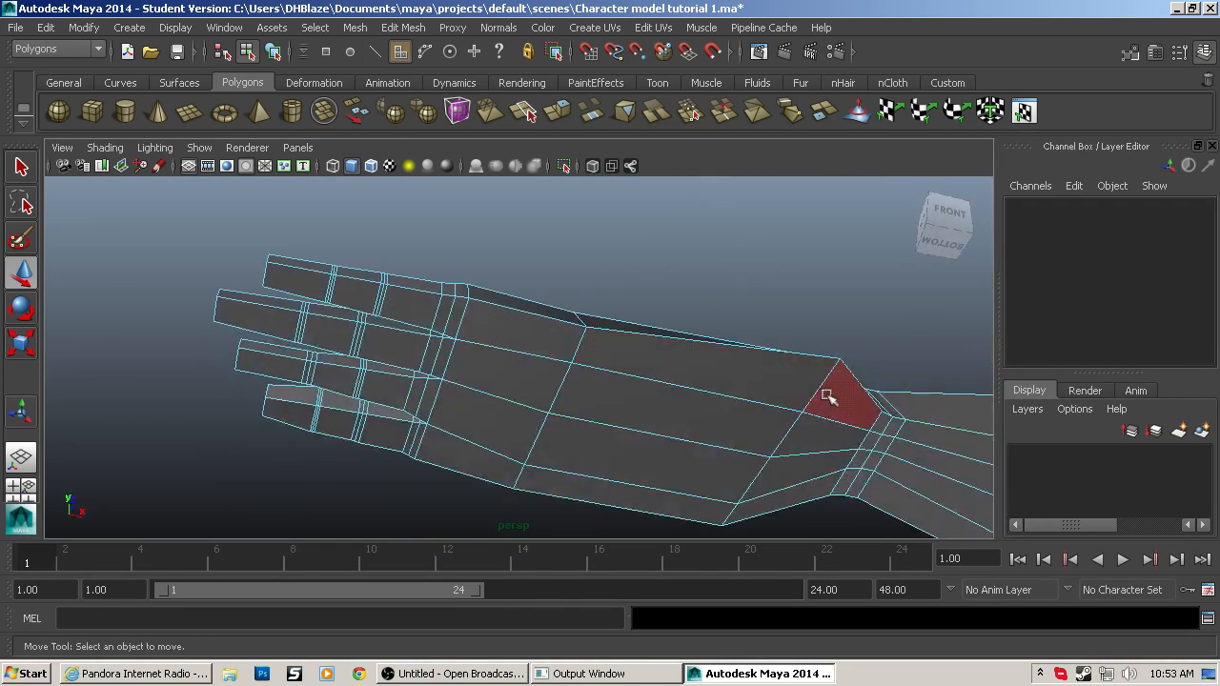
left_click_drag(843, 407, 765, 486, "alt")
key("F10")
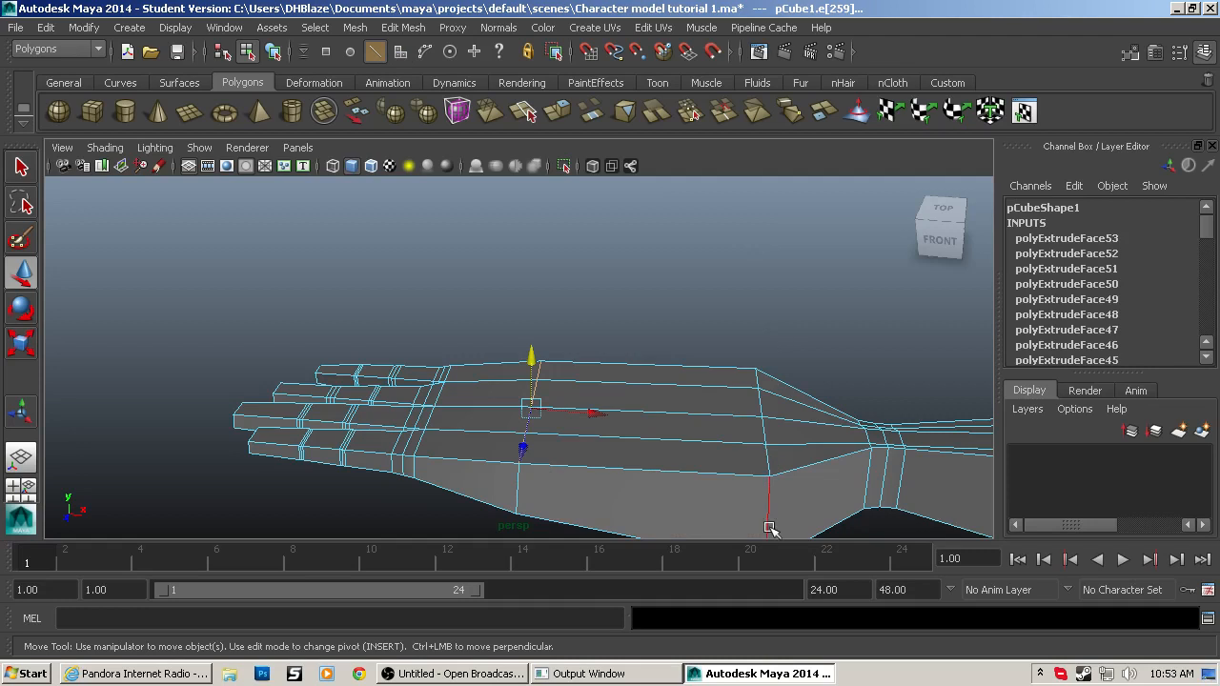
left_click(763, 514)
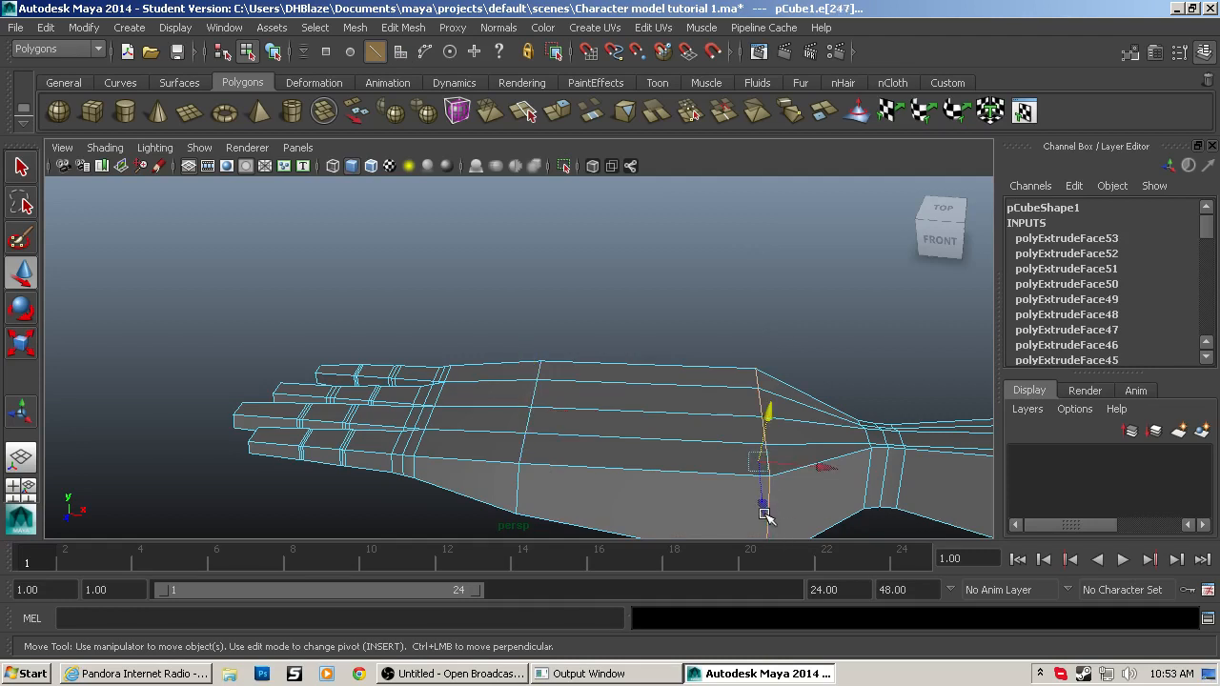
key("e")
left_click_drag(773, 521, 758, 520)
key("w")
left_click_drag(826, 464, 770, 374)
Step: Extrude the palm's thumb-side faces next to the wrist outward as the thumb base and rotate the extruded end
key("F11")
left_click(760, 322)
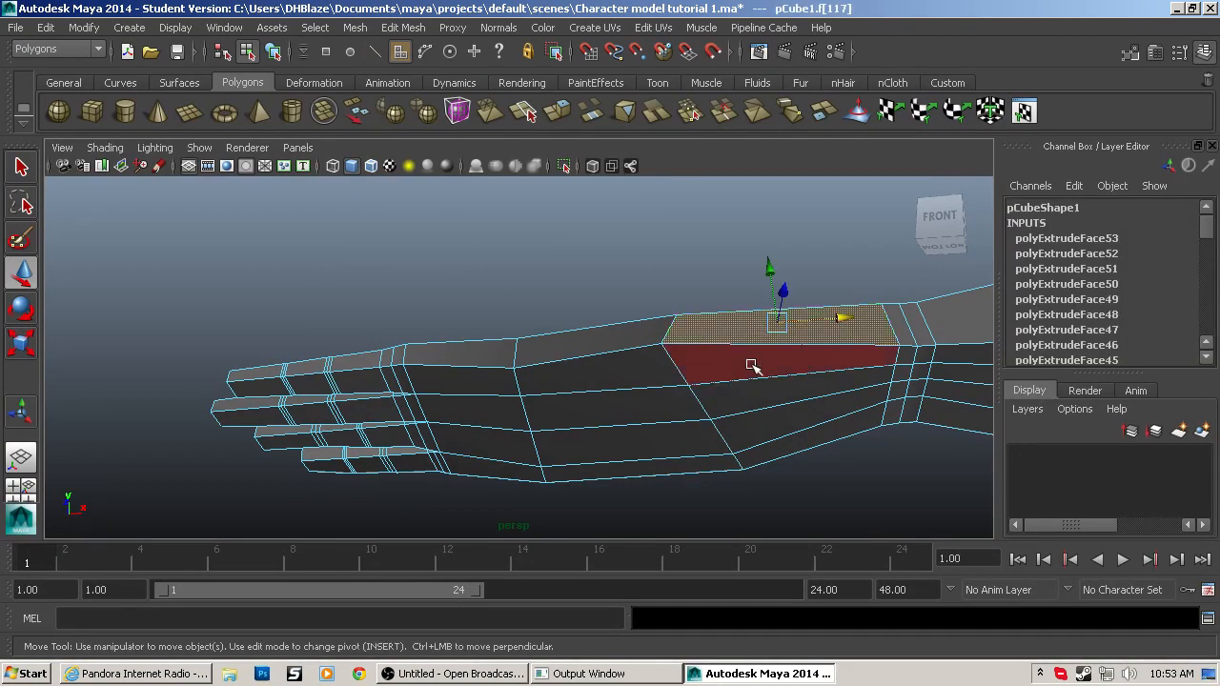
left_click(752, 367, "shift")
left_click(706, 330, "shift")
left_click_drag(706, 331, 710, 488, "alt")
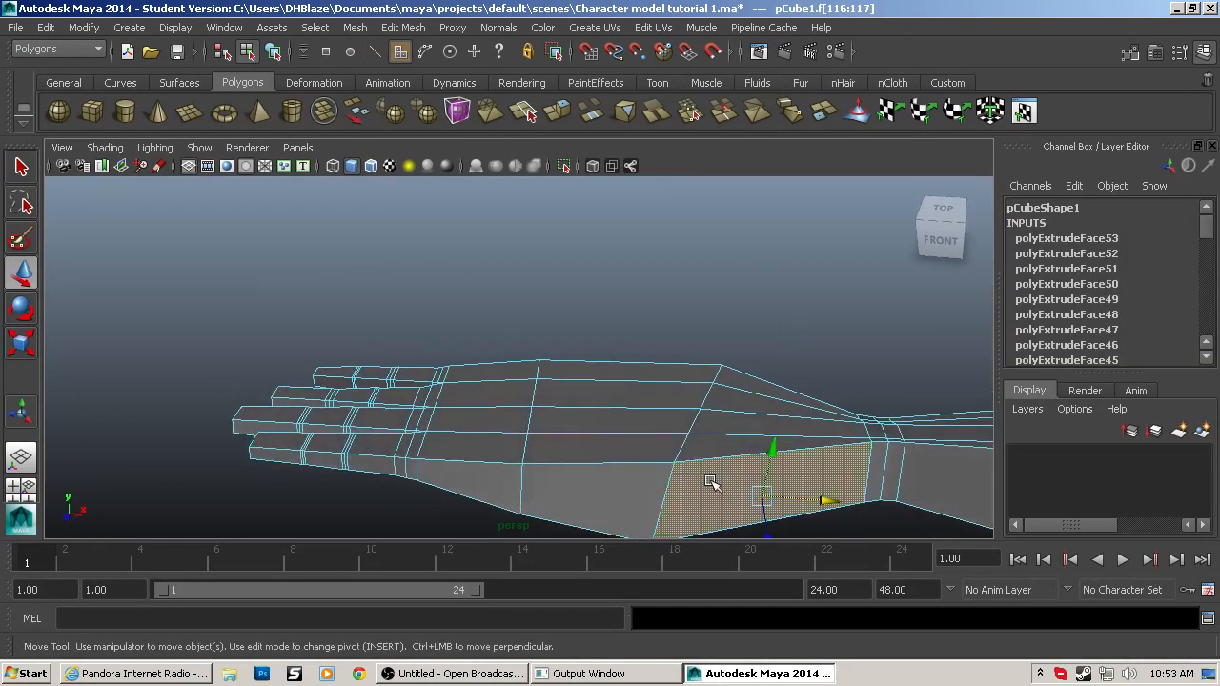
key("ctrl+e")
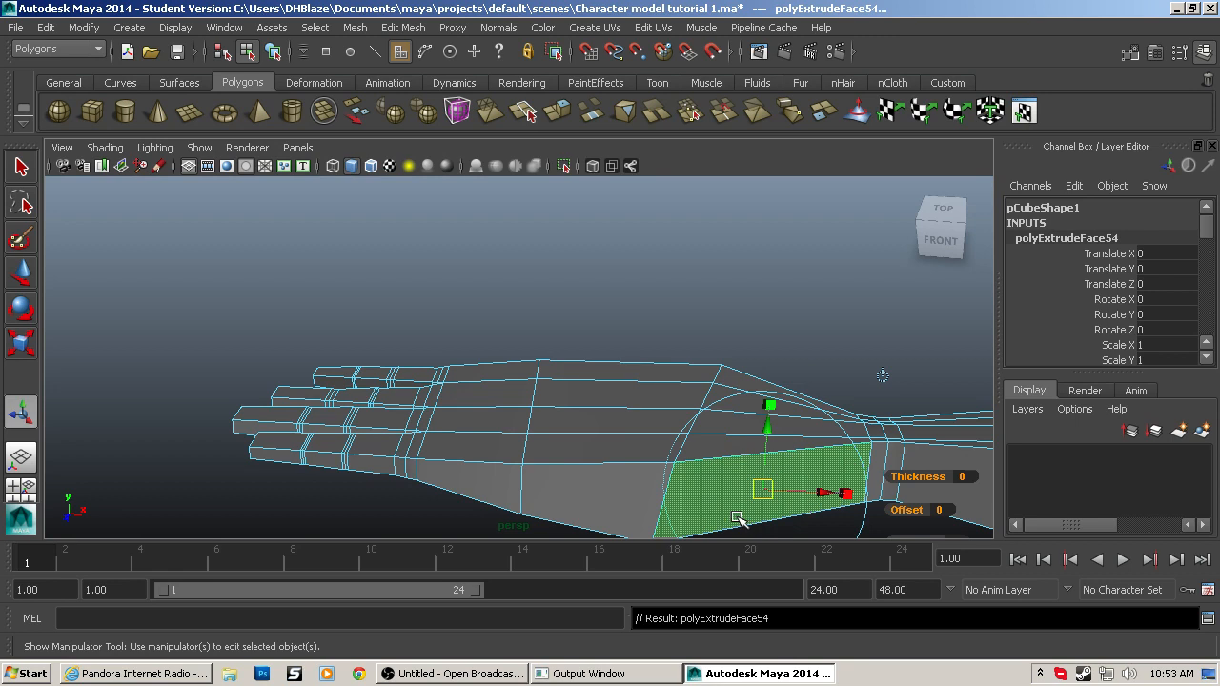
scroll(739, 518, "down", 2)
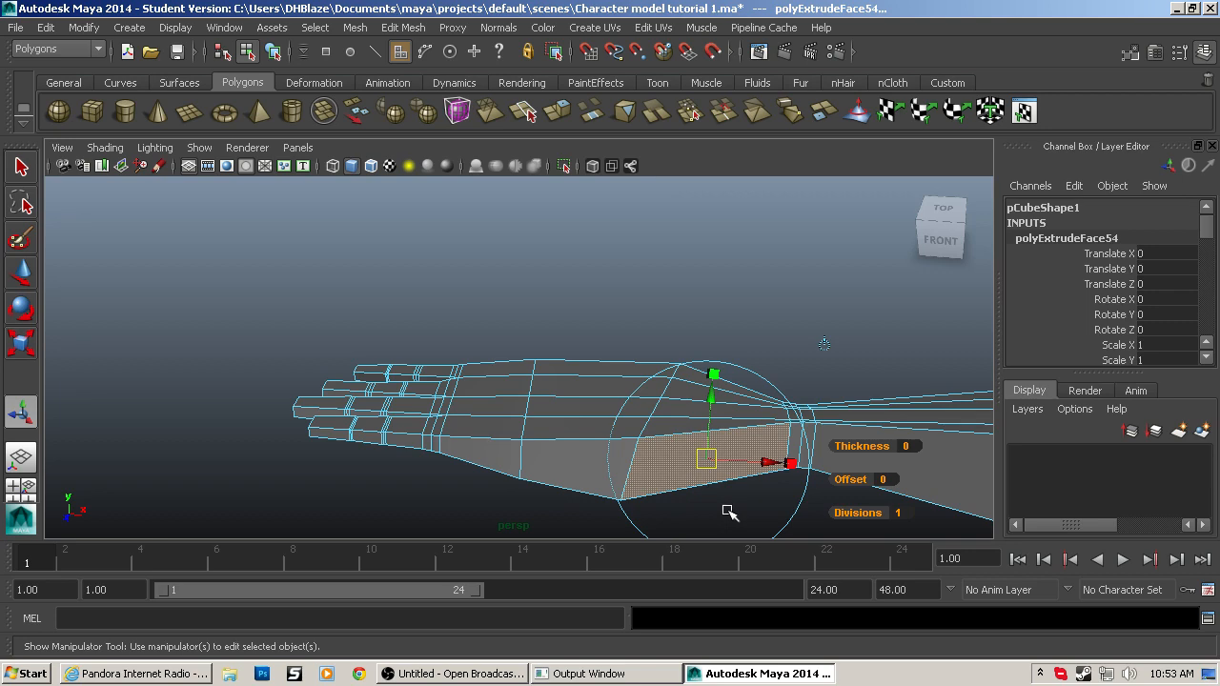
left_click_drag(727, 479, 785, 445, "alt")
key("e")
left_click_drag(740, 534, 791, 516)
Step: Scale down the thumb base's extruded end face, and move and rotate it to angle toward the wrist
key("r")
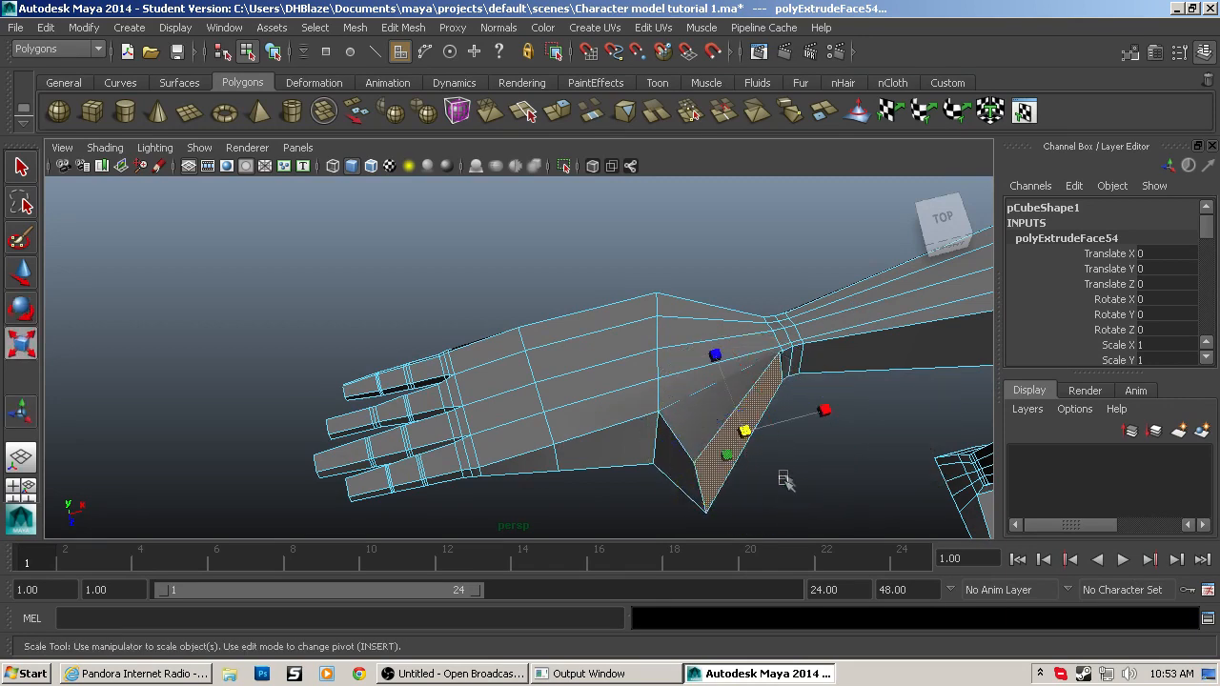
left_click_drag(749, 434, 716, 460)
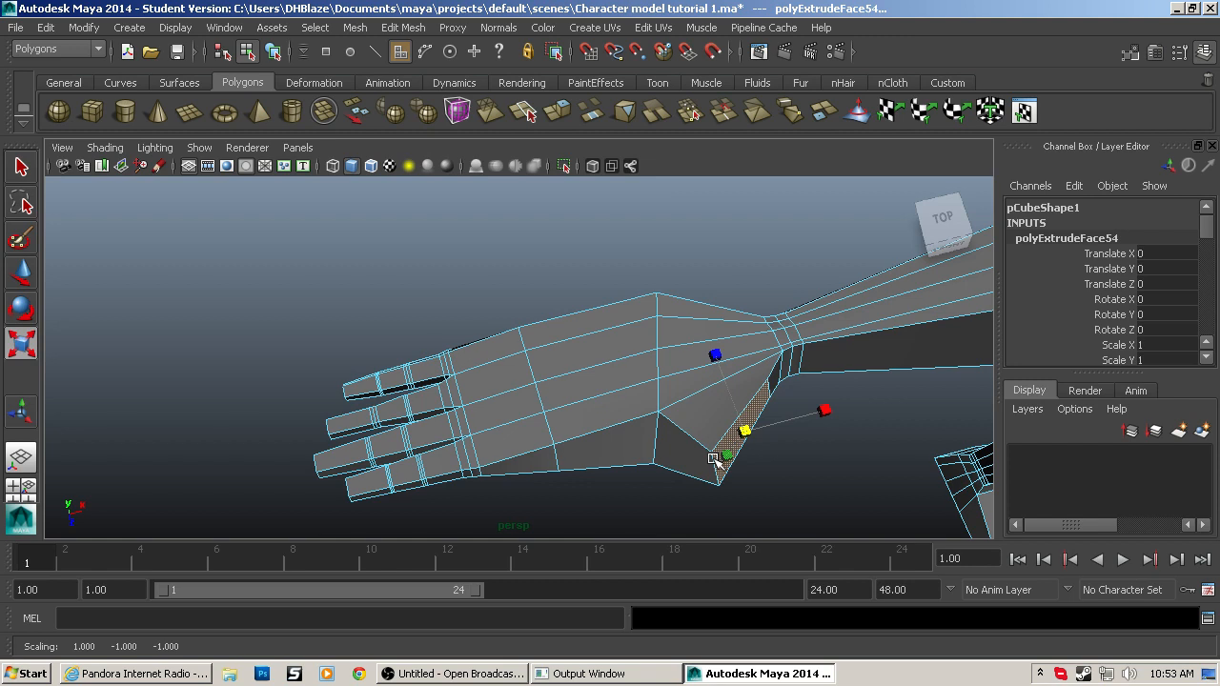
key("w")
left_click_drag(799, 417, 820, 422)
key("e")
left_click_drag(736, 522, 791, 503)
key("w")
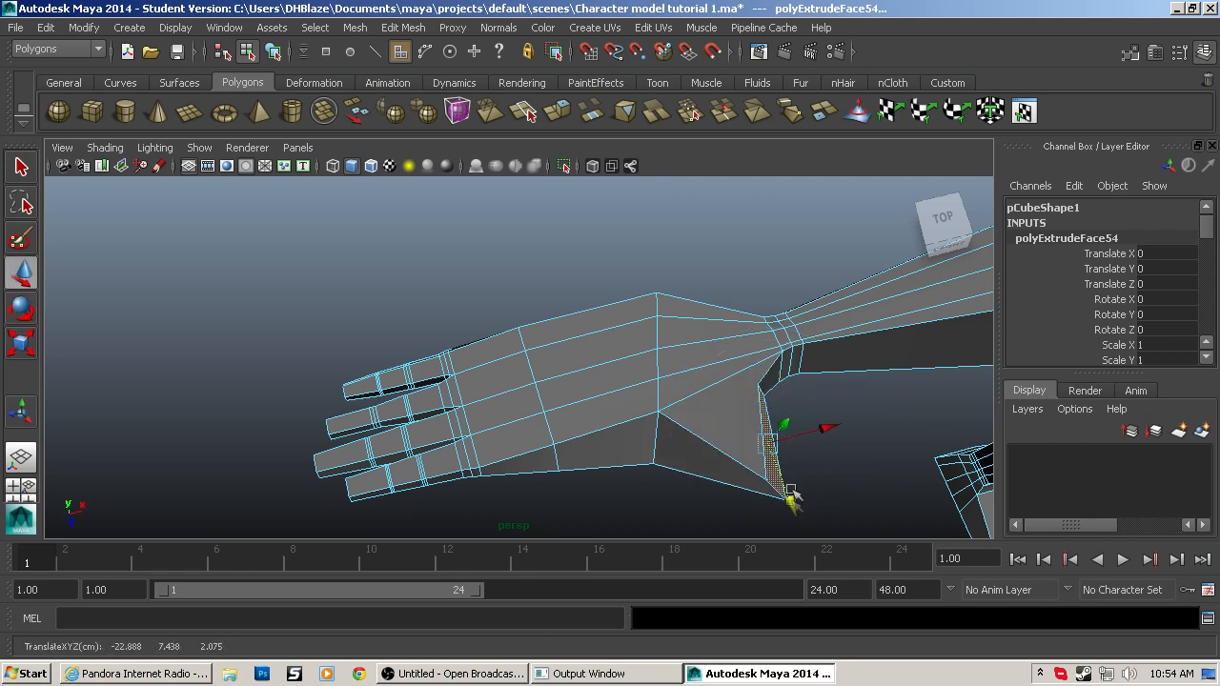
Step: Extrude the finger-facing side face of the thumb base forward and scale its end face down
left_click(710, 472)
key("ctrl+e")
left_click_drag(654, 490, 623, 411, "alt")
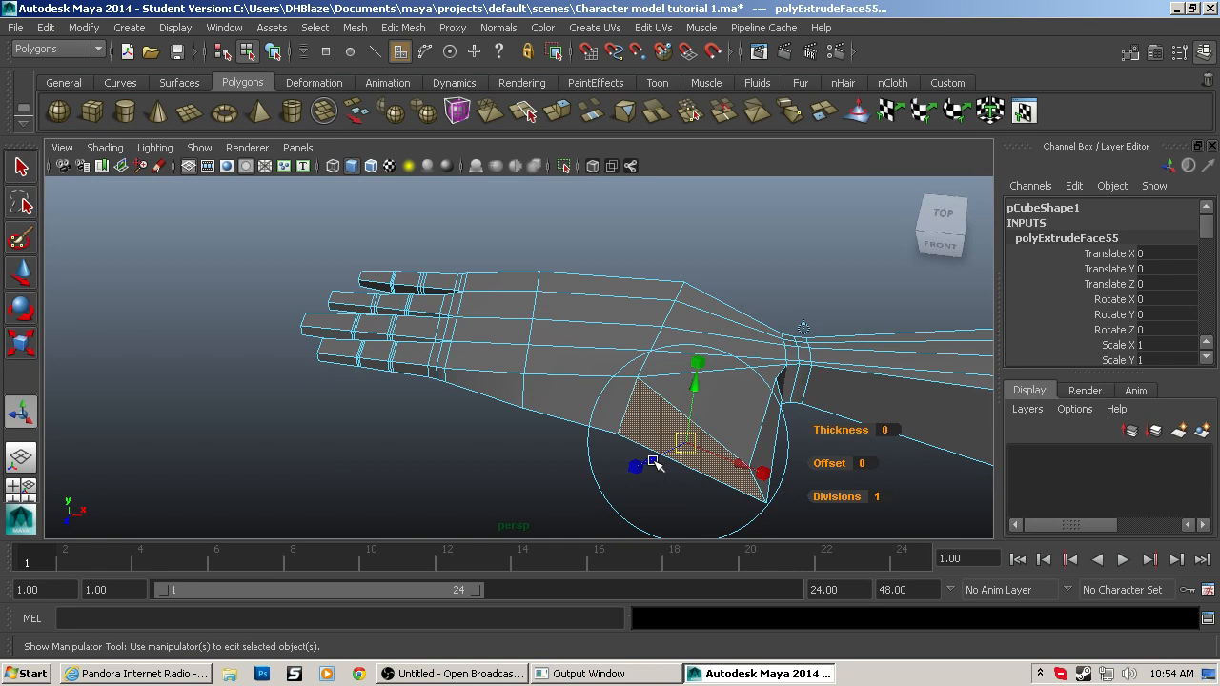
left_click_drag(655, 461, 585, 478)
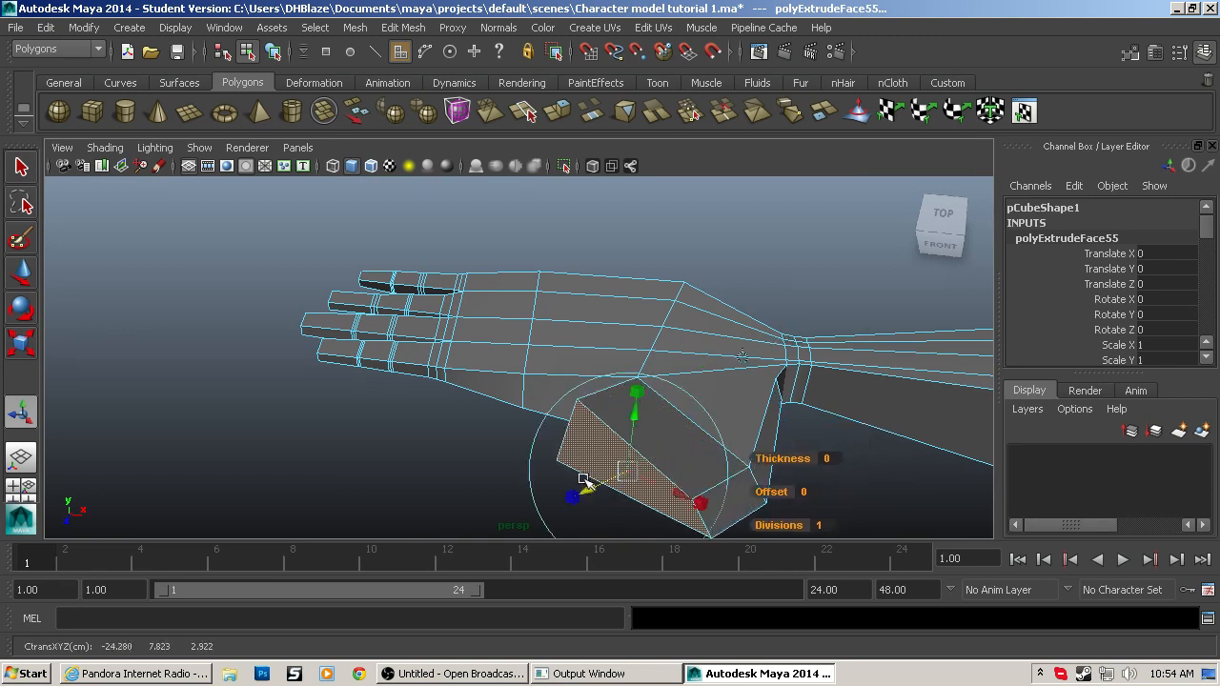
left_click_drag(632, 468, 504, 416)
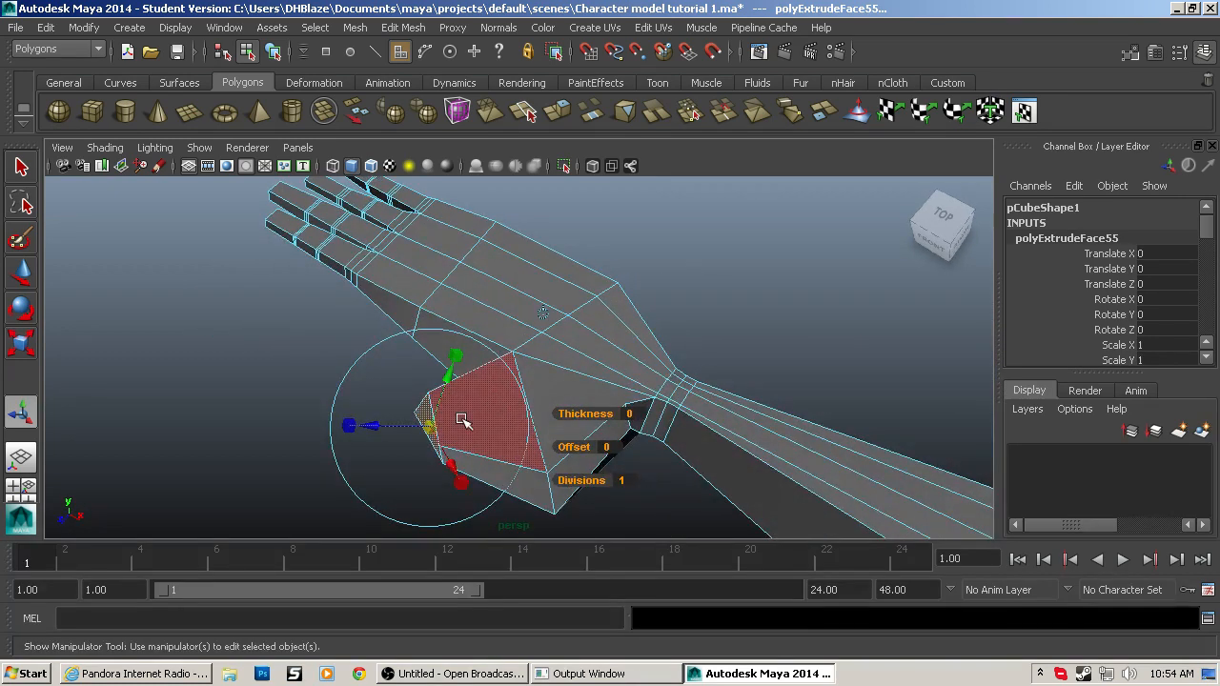
Step: Extrude a short thumb knuckle section with 2 divisions and scale its end face to about 0.83
key("ctrl+e")
left_click_drag(372, 428, 353, 430)
type("2")
key("Return")
left_click_drag(604, 484, 477, 527, "alt")
left_click(505, 524)
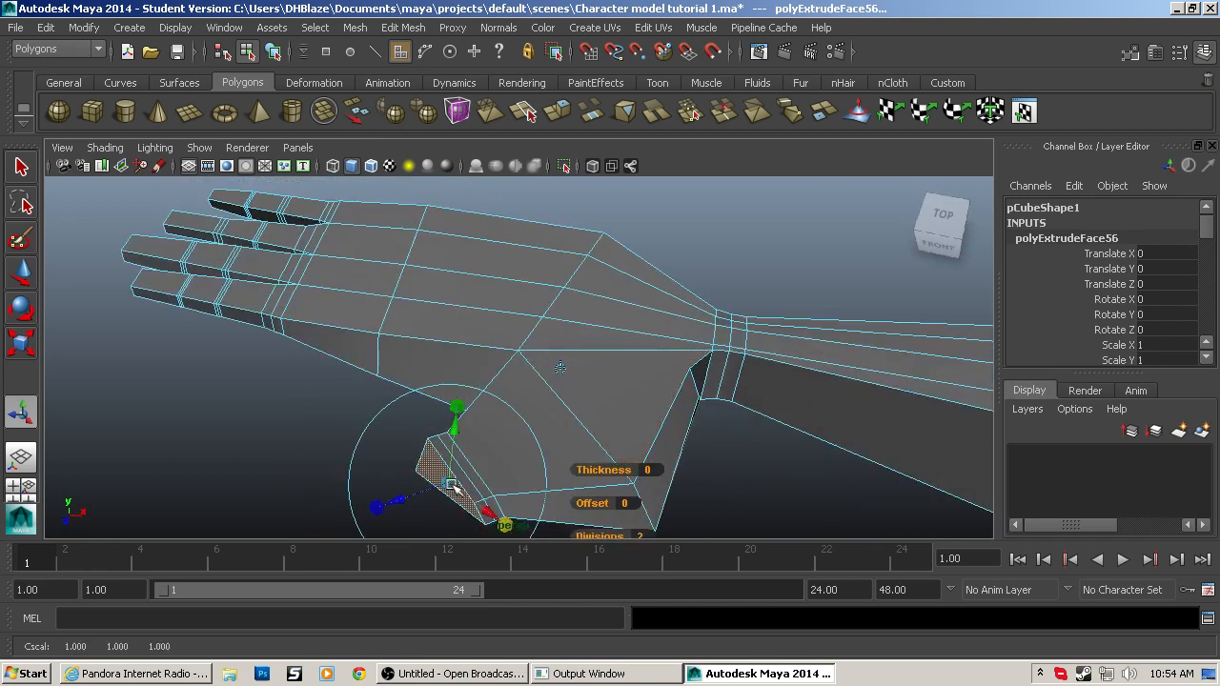
left_click_drag(453, 486, 442, 488)
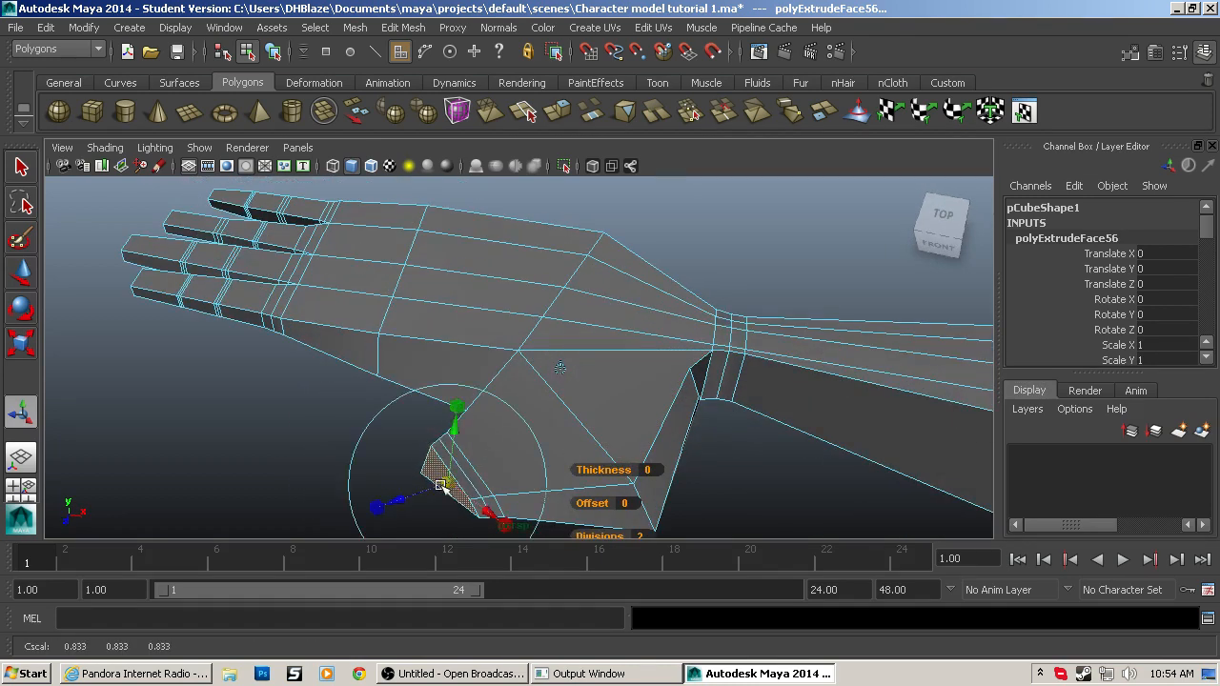
Step: Extrude the thumb's first segment with 1 division and narrow its end face to about 0.73 along one axis
key("ctrl+e")
left_click_drag(405, 503, 612, 452)
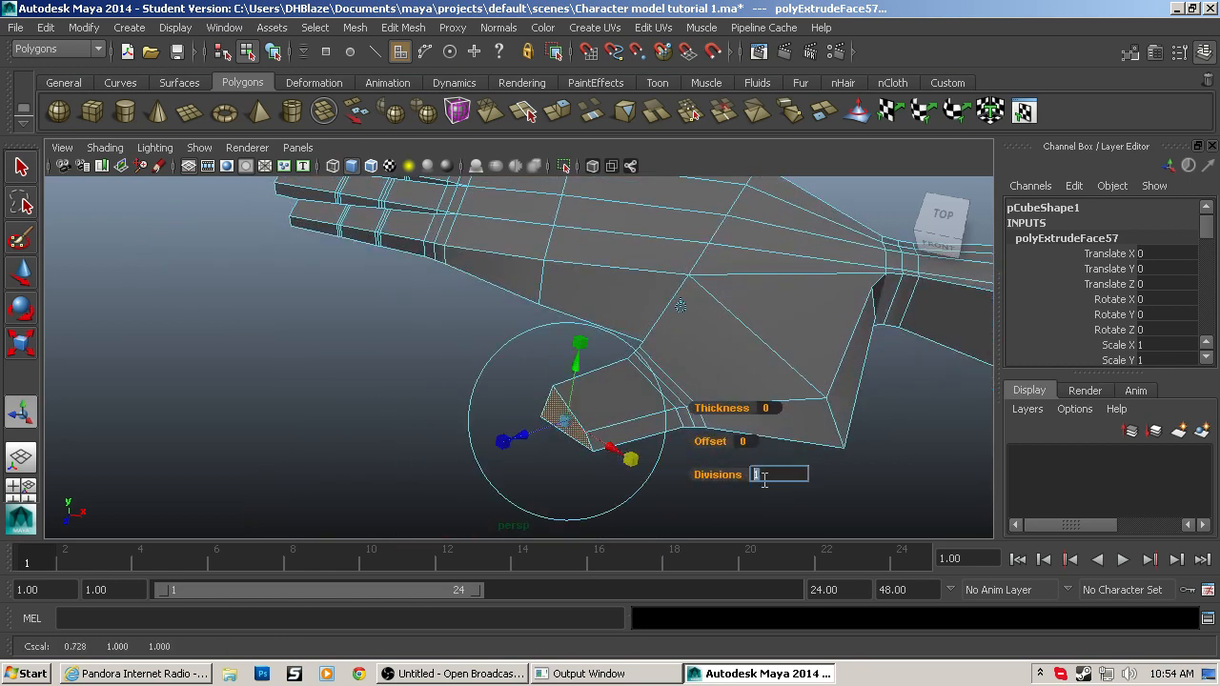
key("Return")
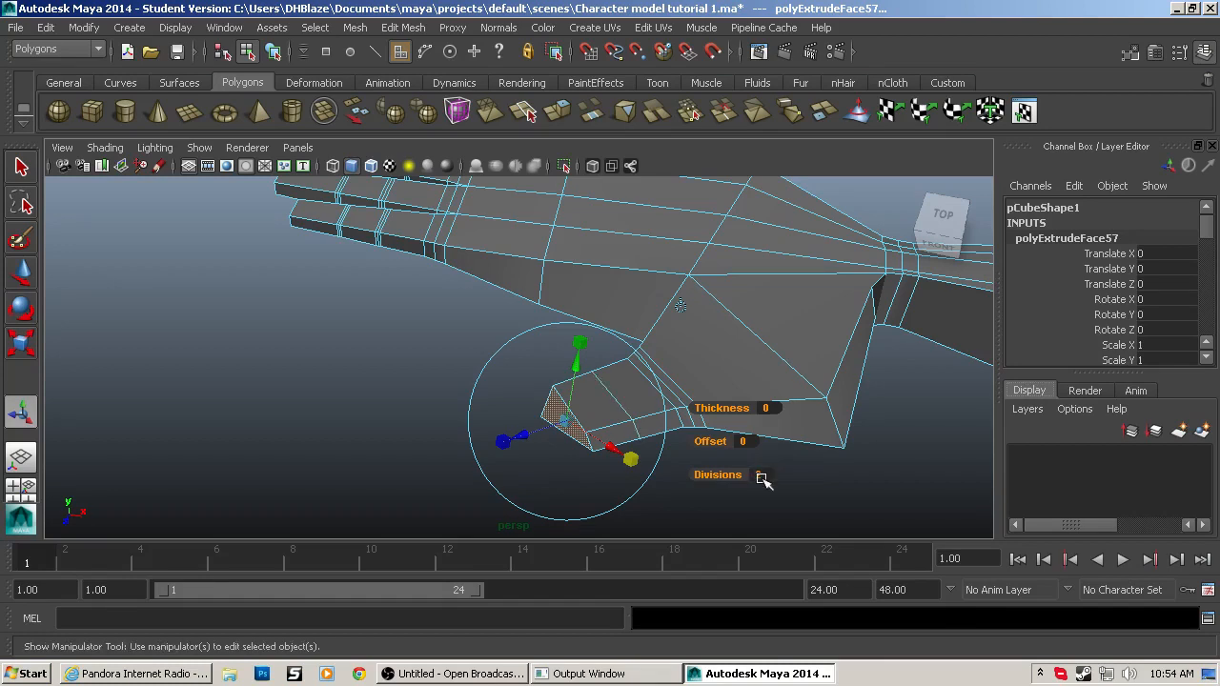
left_click(762, 478)
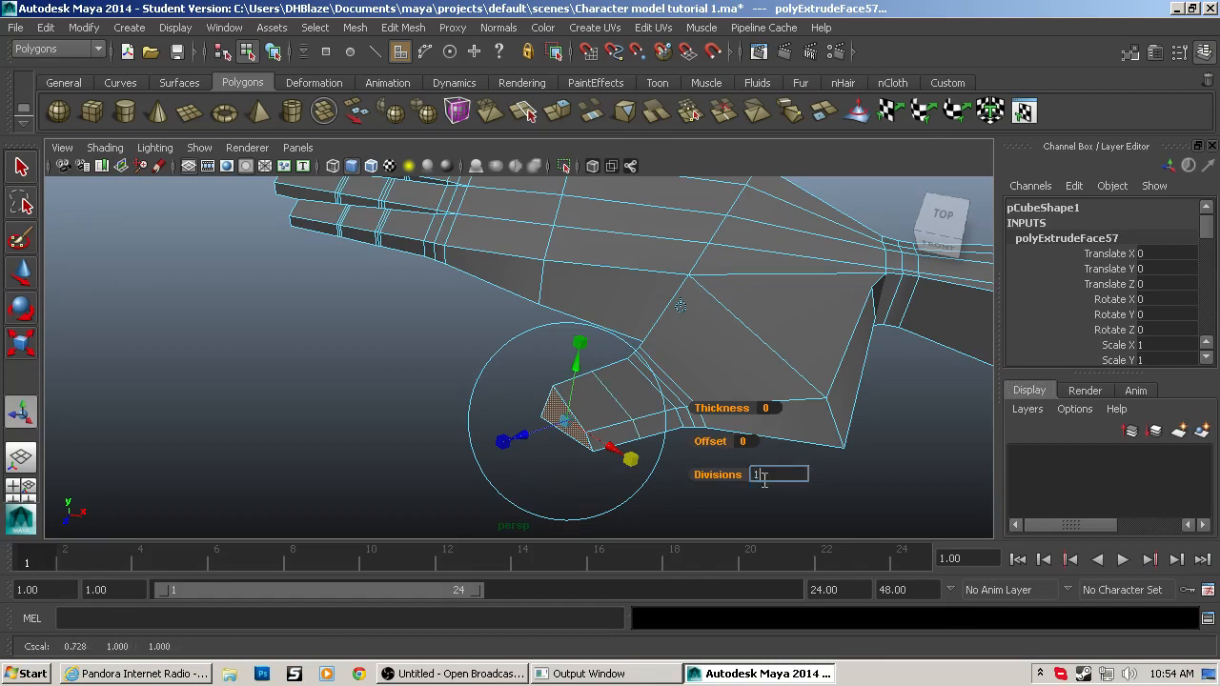
key("Return")
Step: Extrude a short knuckle section with 2 divisions on the thumb's first segment, and extrude the thumb's tip segment from it
key("ctrl+e")
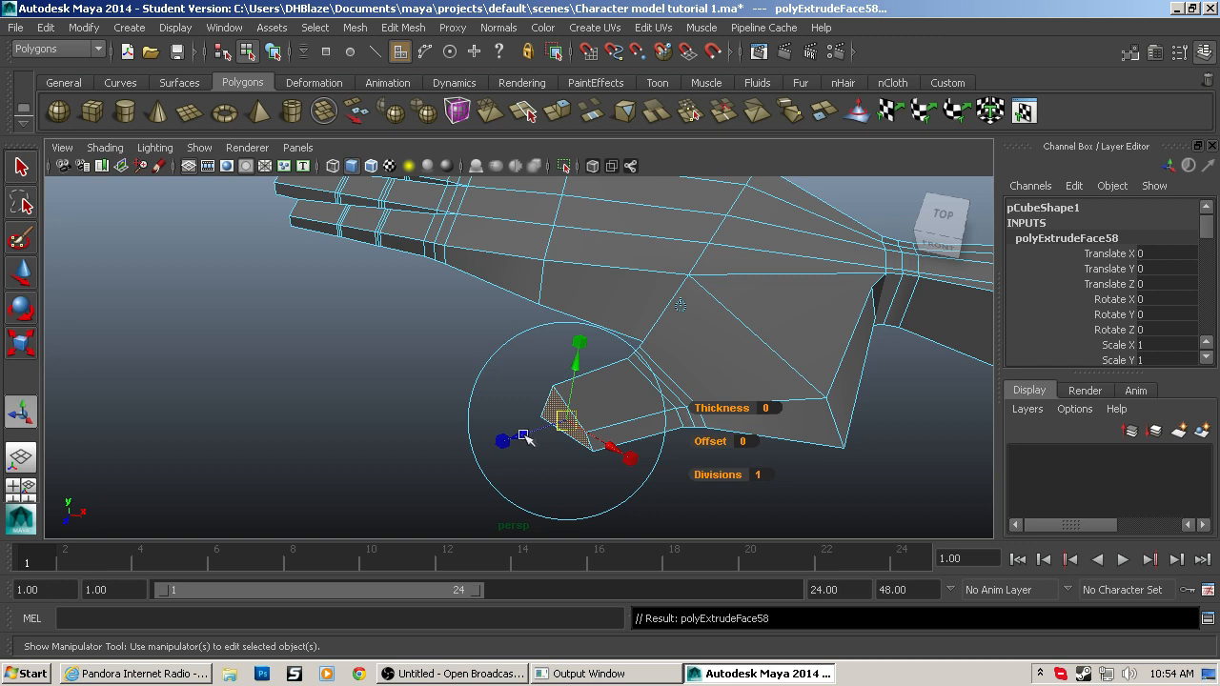
left_click_drag(531, 439, 505, 435)
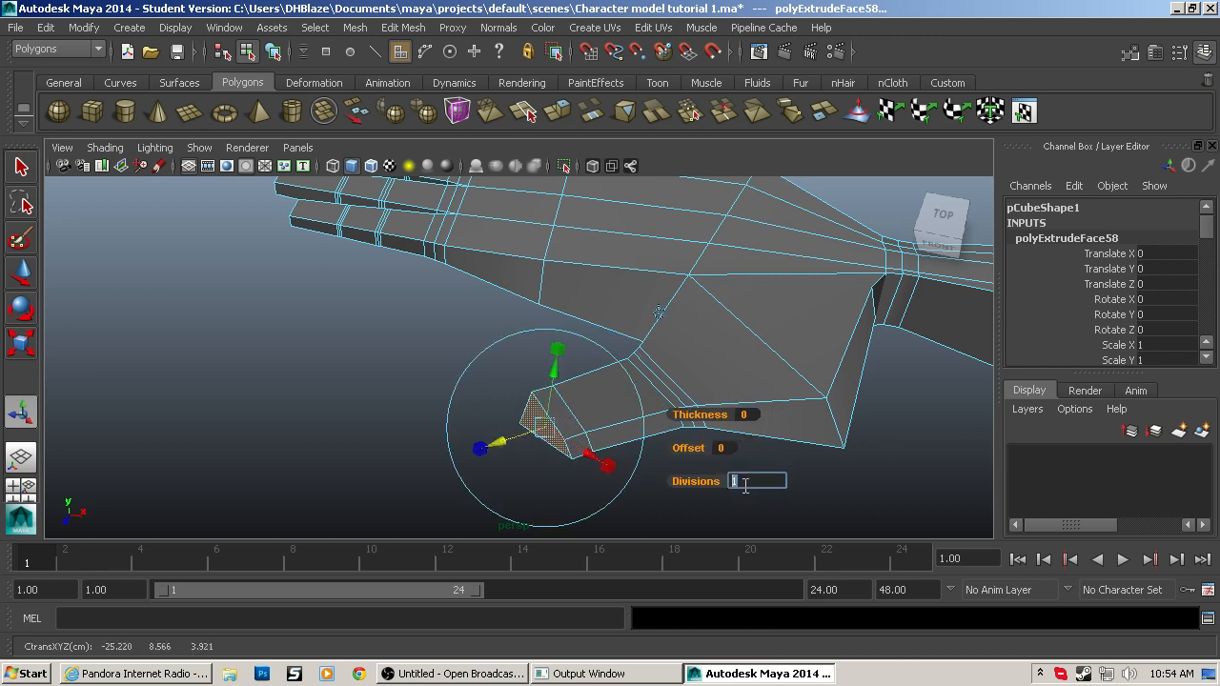
key("Return")
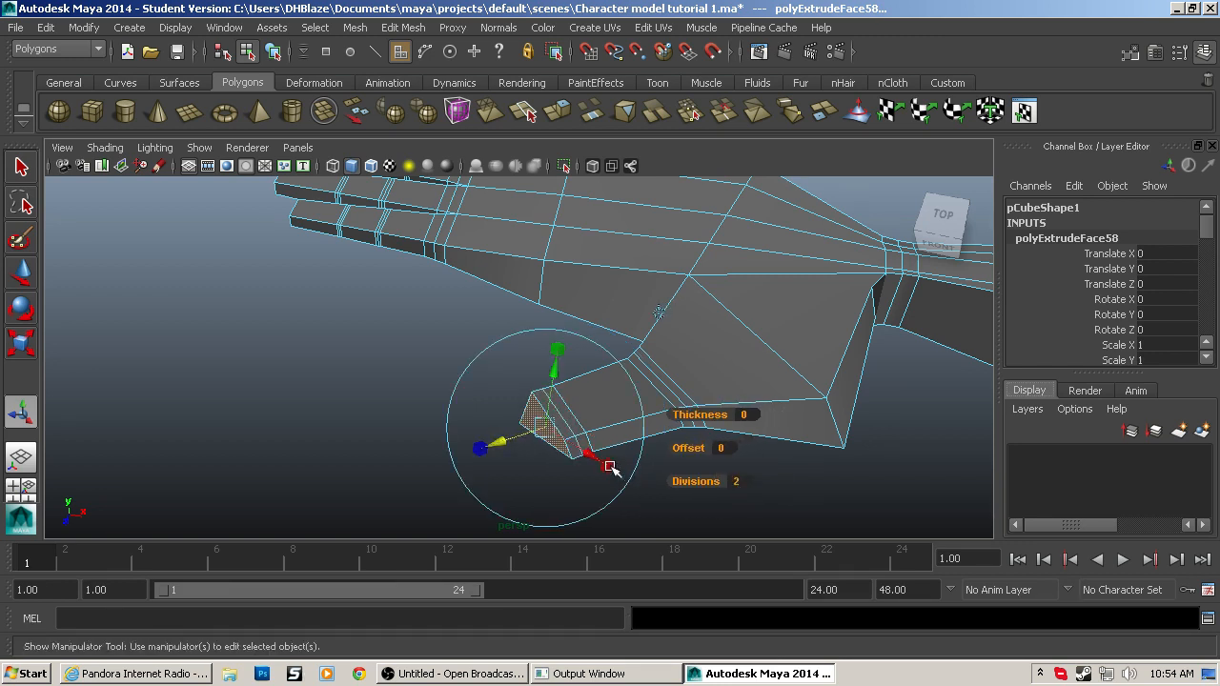
left_click_drag(610, 467, 540, 556, "alt")
key("ctrl+e")
Step: Select all faces of the thumb out to its tip and rotate them to adjust the thumb's angle to the hand
middle_click_drag(678, 499, 737, 452, "alt")
left_click_drag(739, 453, 428, 391, "alt")
left_click(572, 417)
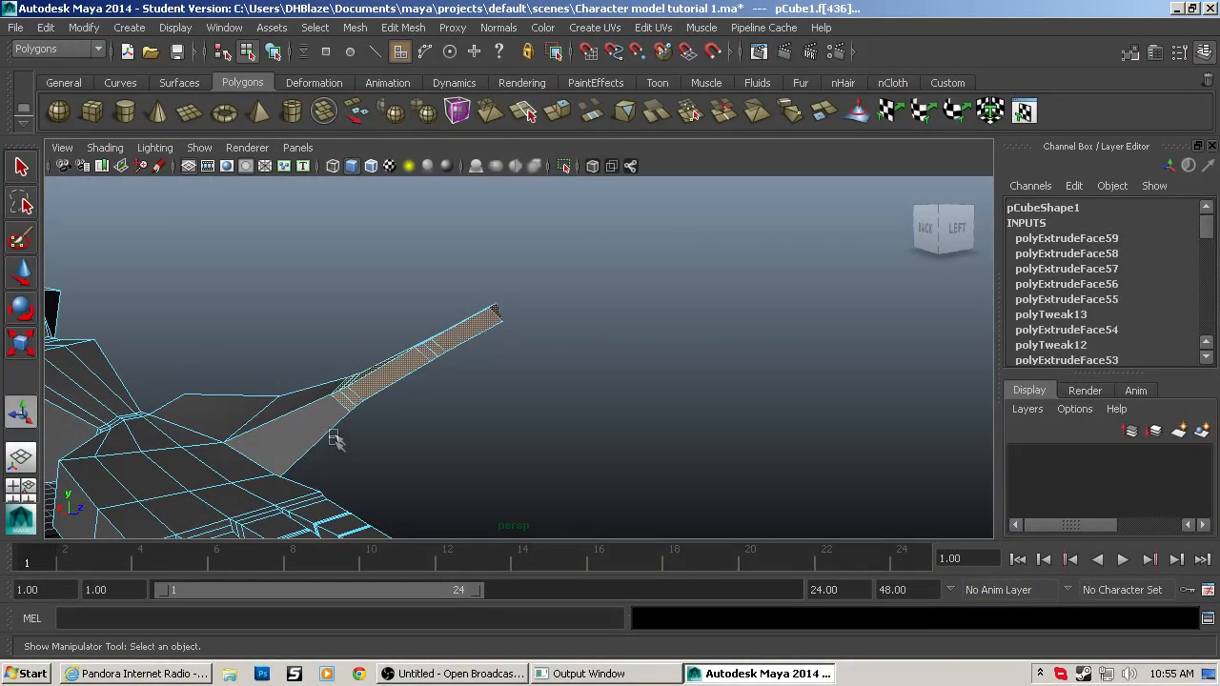
left_click_drag(349, 334, 528, 422)
left_click_drag(335, 288, 572, 463)
key("e")
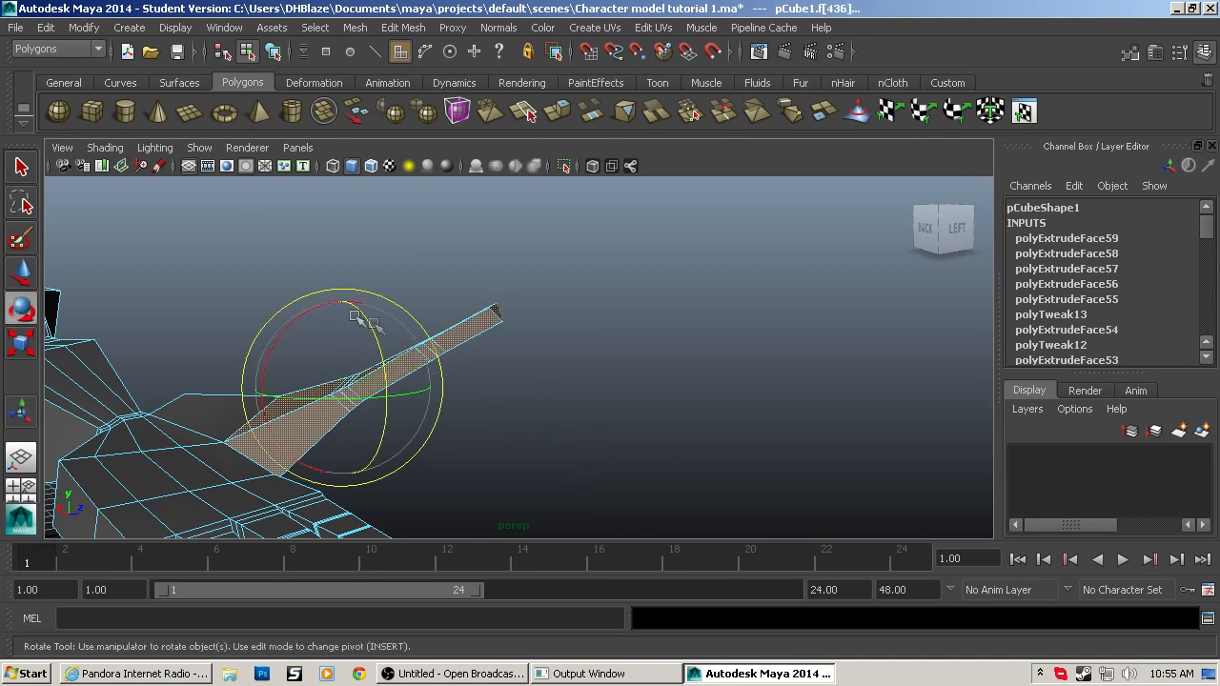
left_click_drag(318, 308, 381, 391)
key("w")
left_click_drag(490, 403, 299, 417, "alt")
left_click_drag(521, 423, 365, 459, "alt")
left_click_drag(746, 410, 624, 267, "alt")
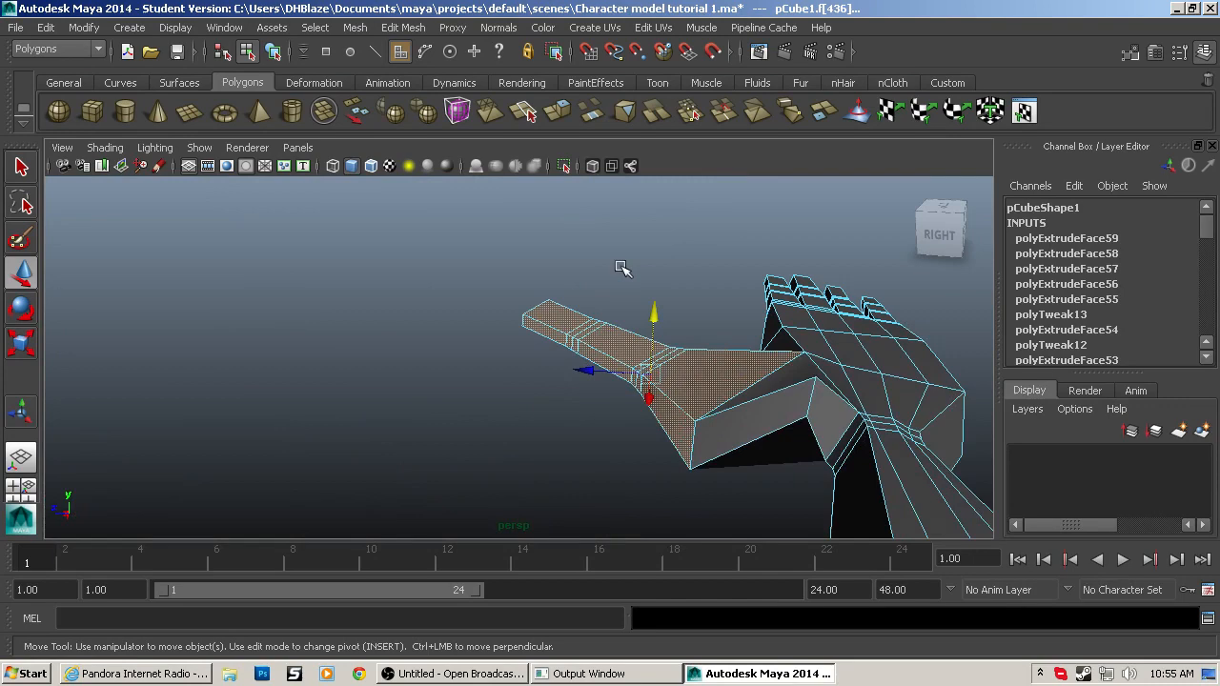
Step: Move the edges at the outer corner of the thumb base to reshape the area beside the wrist
left_click(796, 207)
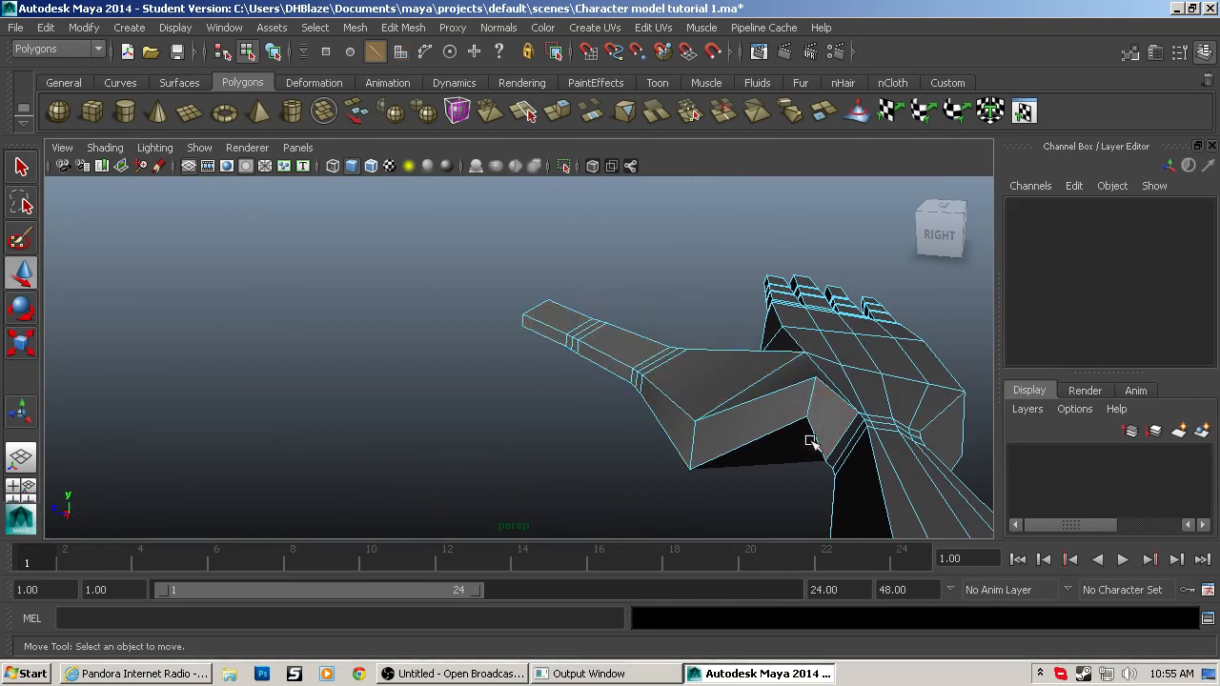
left_click(810, 403)
left_click_drag(811, 345, 372, 375)
left_click(655, 347)
middle_click_drag(373, 376, 531, 412, "alt")
left_click_drag(531, 412, 505, 400, "alt")
Step: Select all the edges of the four fingers, place the scale pivot at the finger bases and stretch the fingers longer
left_click_drag(426, 259, 703, 477)
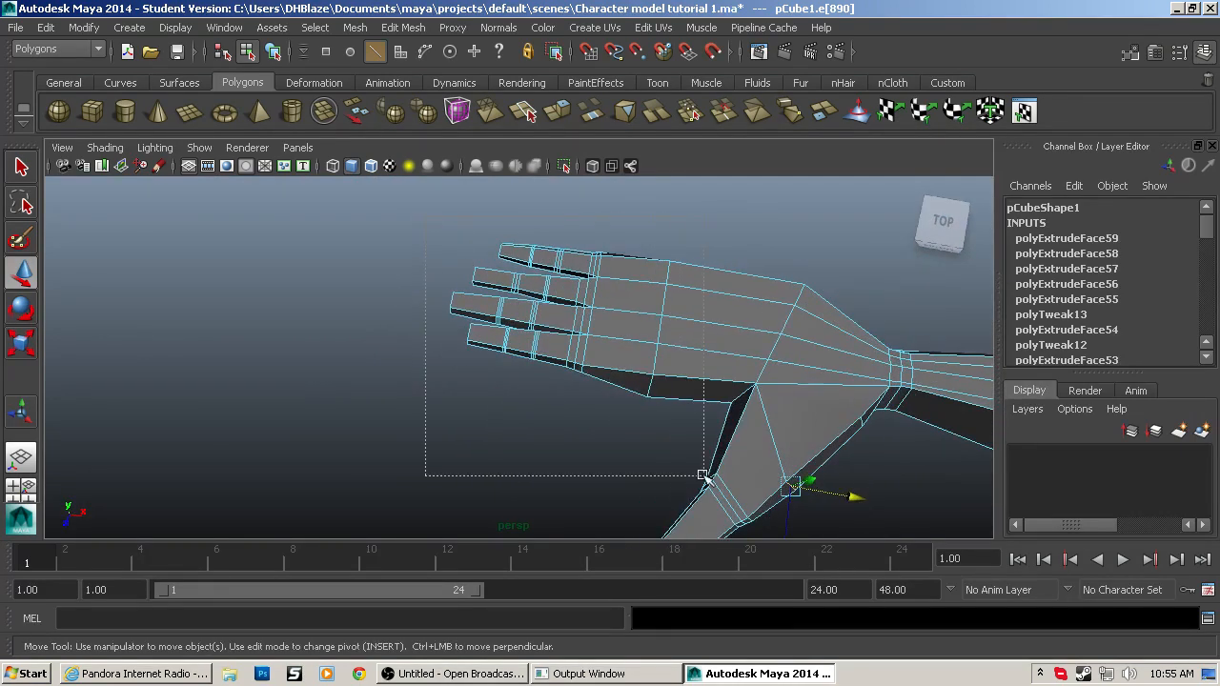
left_click_drag(622, 462, 622, 462)
left_click_drag(622, 463, 637, 283, "alt")
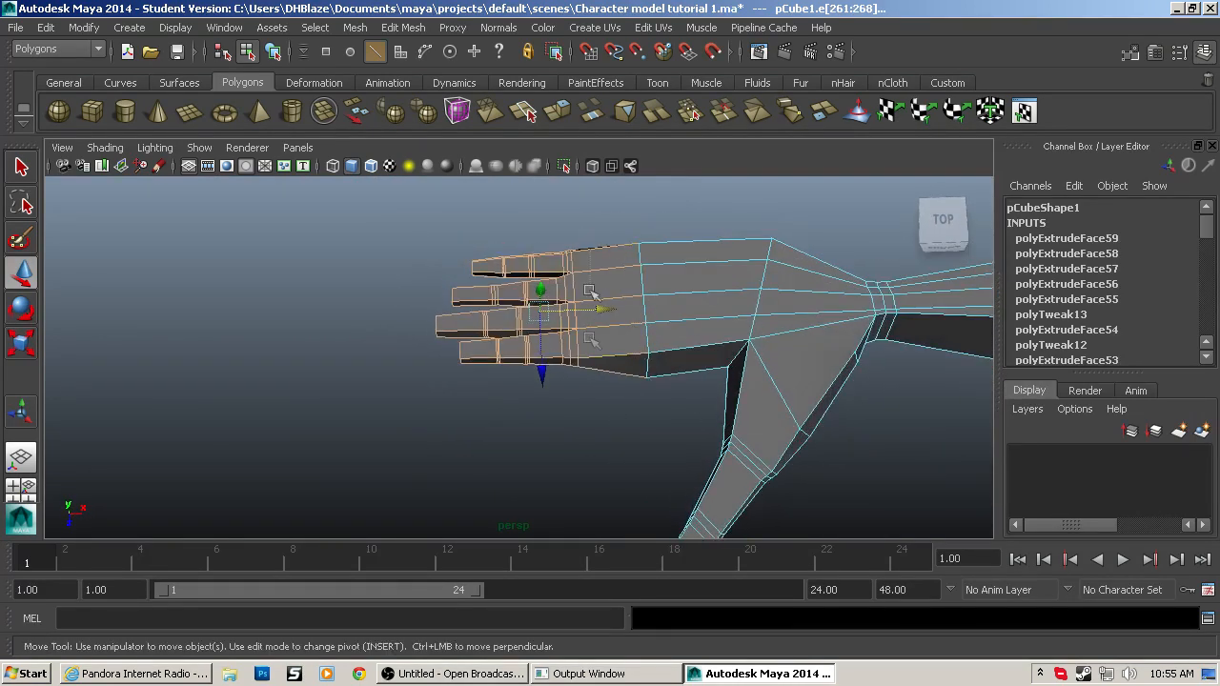
left_click_drag(596, 422, 597, 423)
key("Insert")
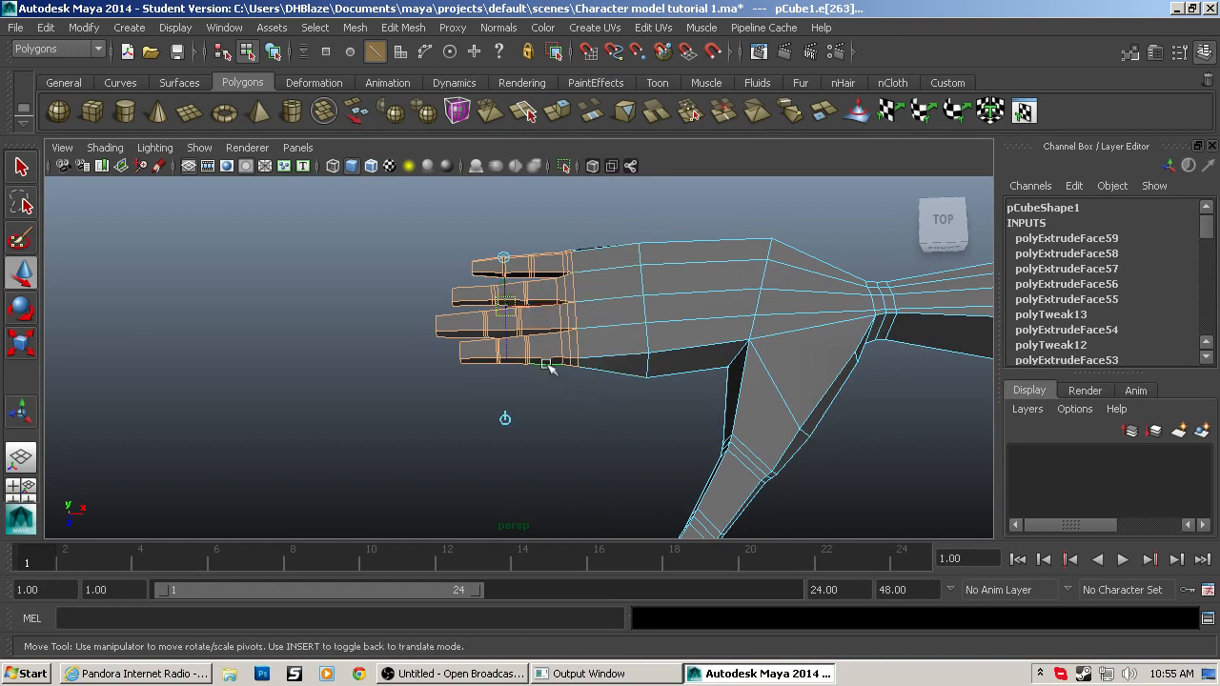
left_click_drag(539, 303, 611, 301)
key("Insert")
key("r")
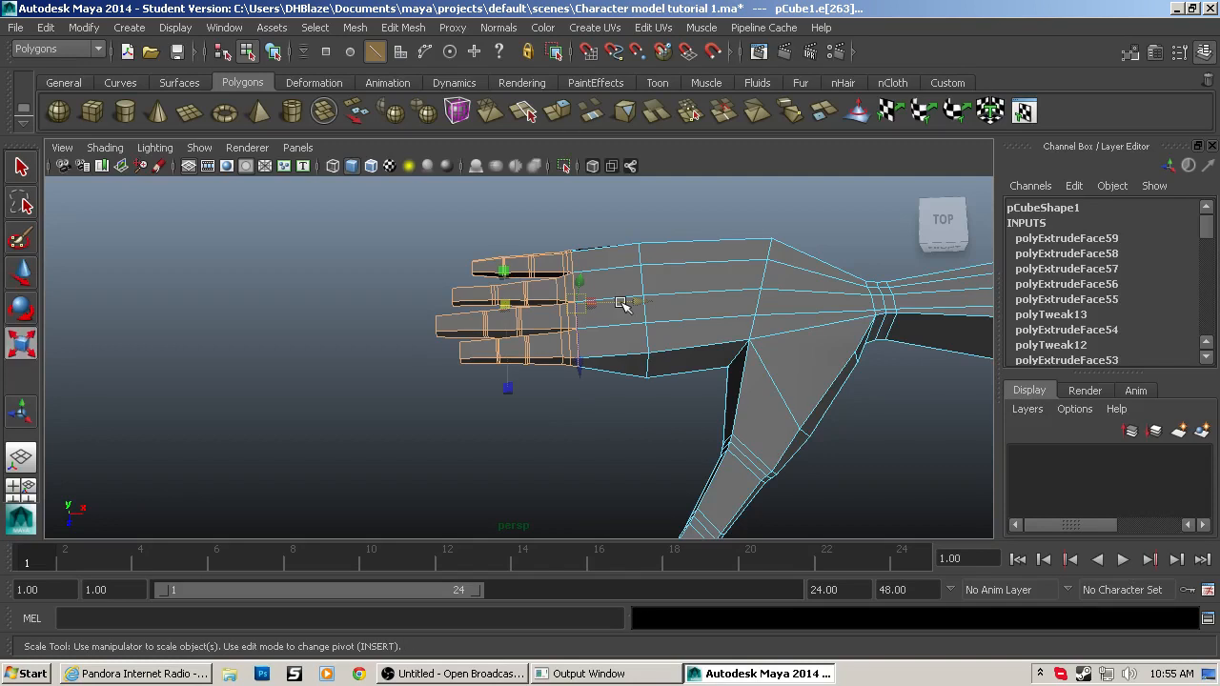
key("Insert")
left_click_drag(543, 306, 612, 310)
key("Insert")
left_click_drag(489, 305, 431, 315)
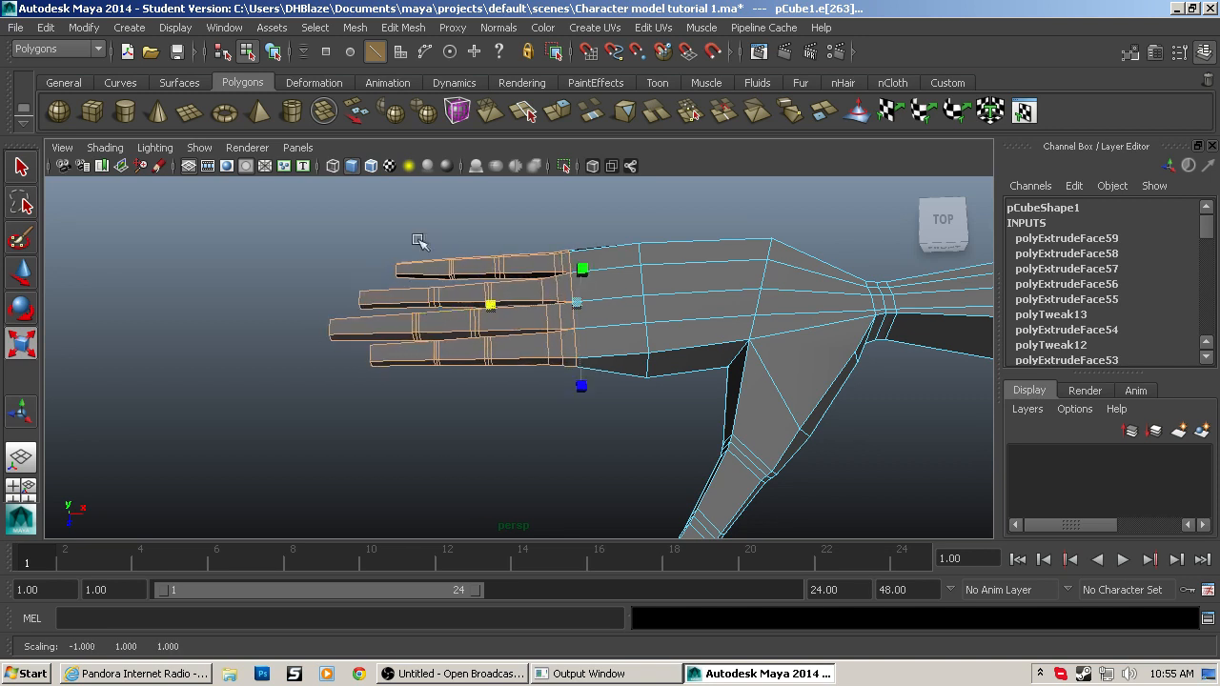
left_click_drag(580, 388, 291, 391)
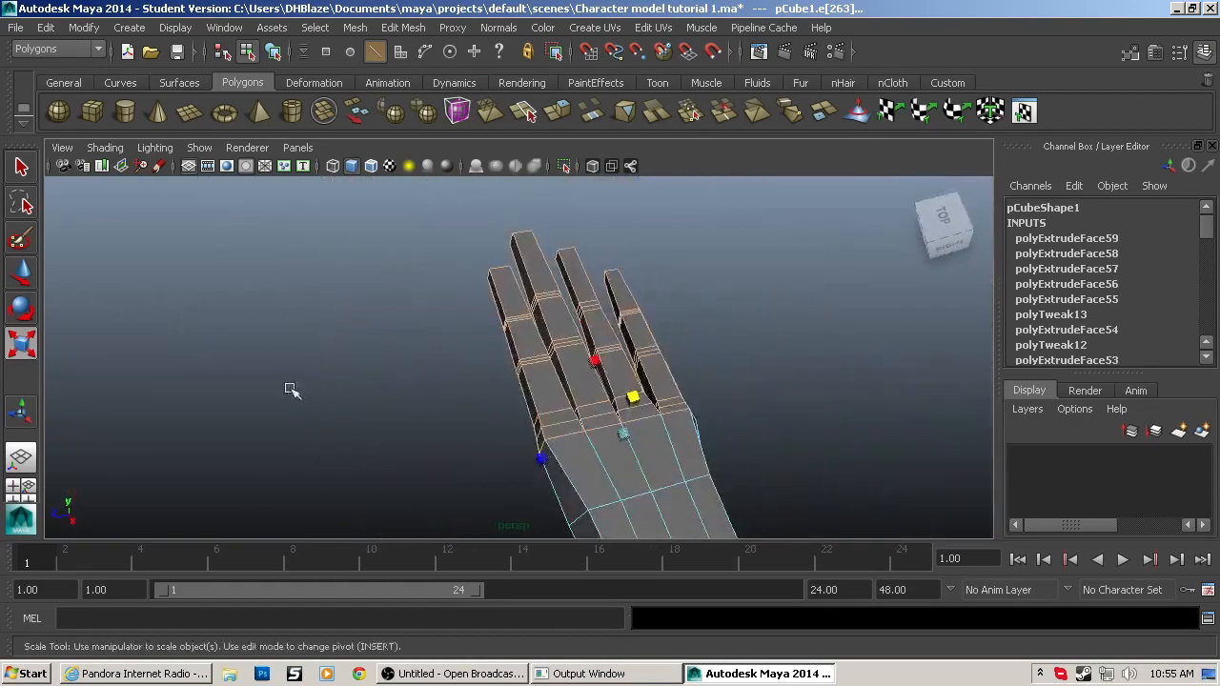
Step: Select all the faces of the middle finger, from its first segment out to the tip
key("q")
left_click_drag(555, 429, 591, 453, "alt")
key("F11")
left_click_drag(591, 307, 607, 308, "alt")
middle_click_drag(740, 401, 695, 380, "alt")
left_click(944, 239)
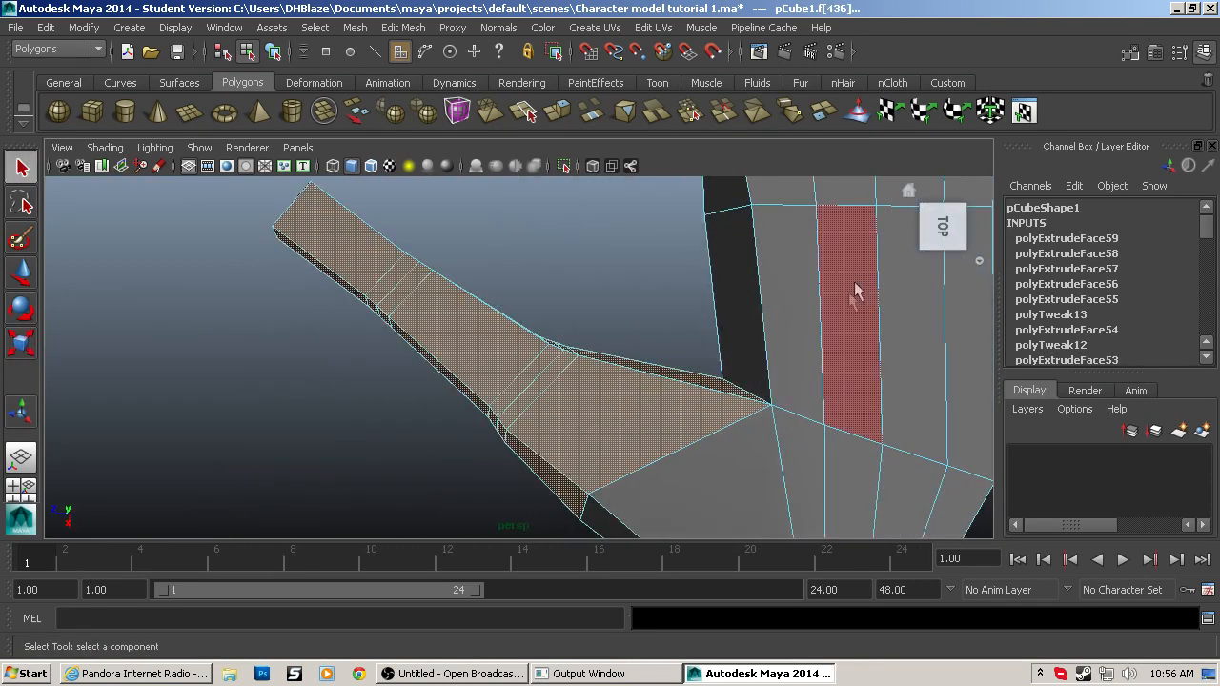
scroll(542, 515, "down", 1)
left_click(714, 429)
middle_click_drag(714, 429, 724, 564, "alt")
scroll(716, 431, "down", 1)
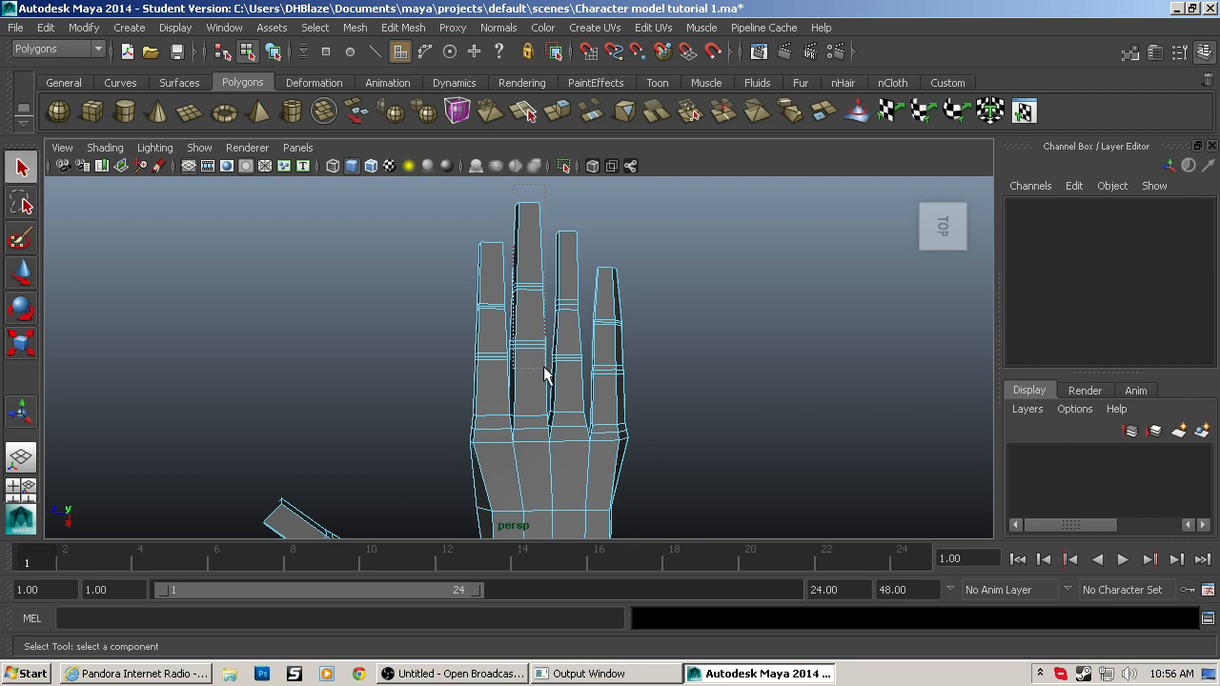
left_click(545, 409)
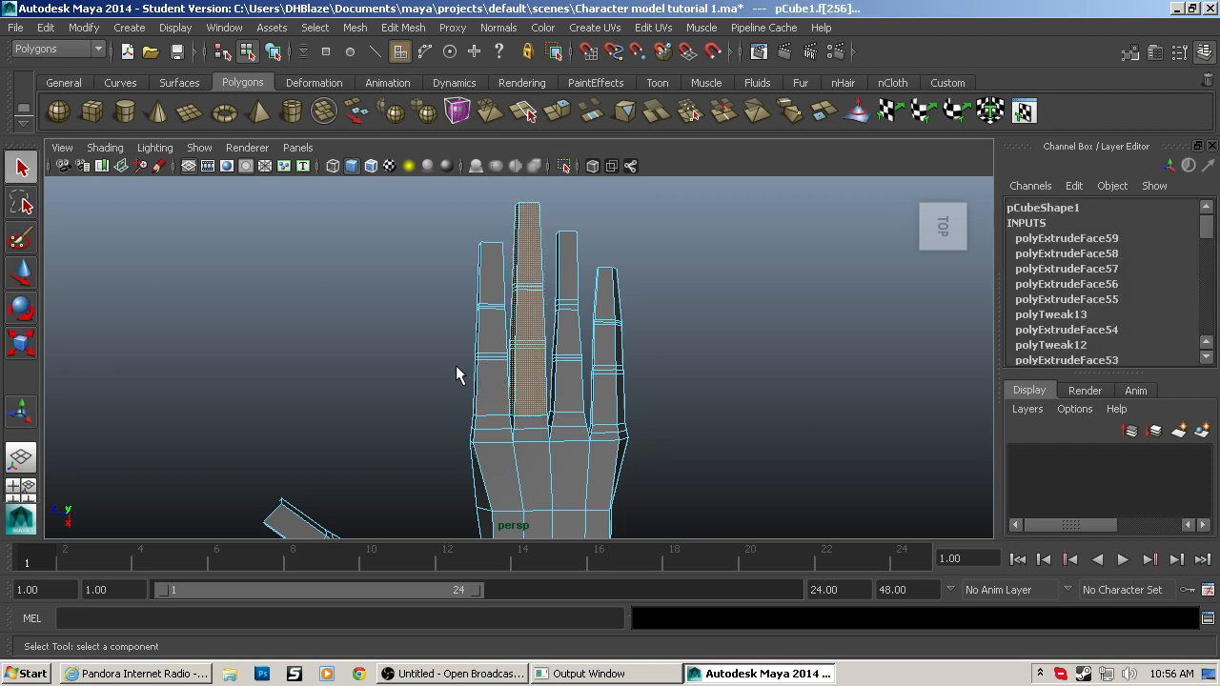
Step: Enable Soft Select for the Move tool with a falloff radius of 2 and move the middle finger away from the palm
left_click(21, 274)
double_click(21, 273)
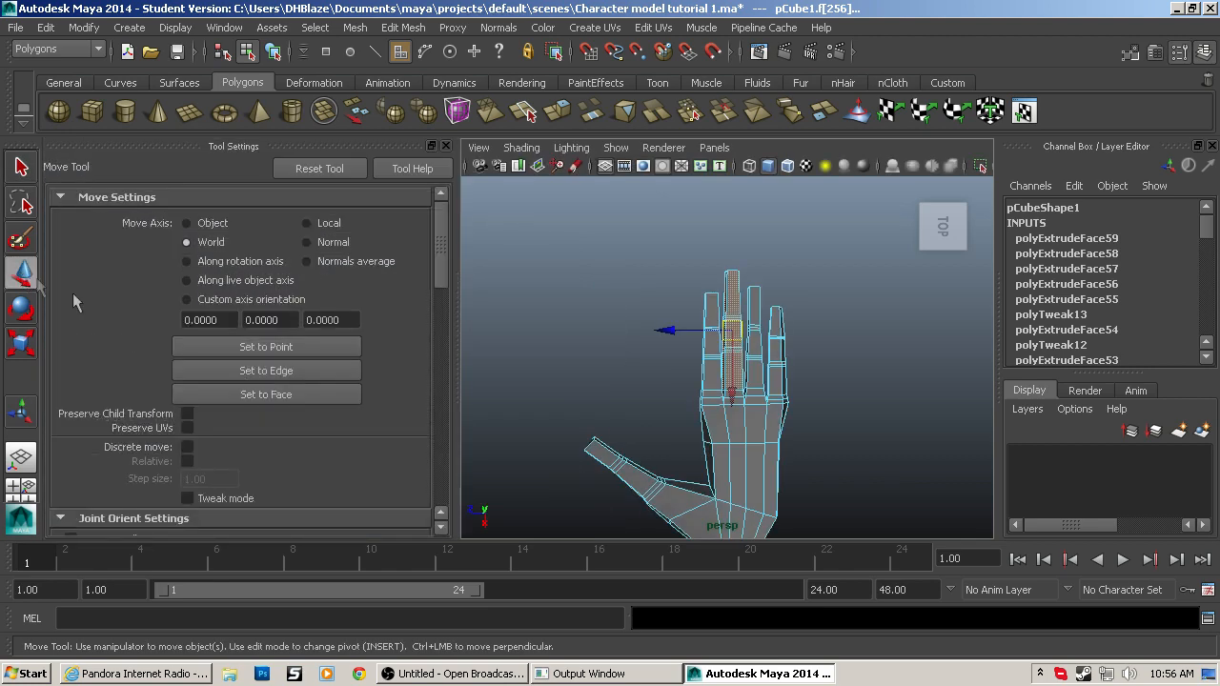
scroll(184, 417, "down", 5)
scroll(184, 417, "down", 5)
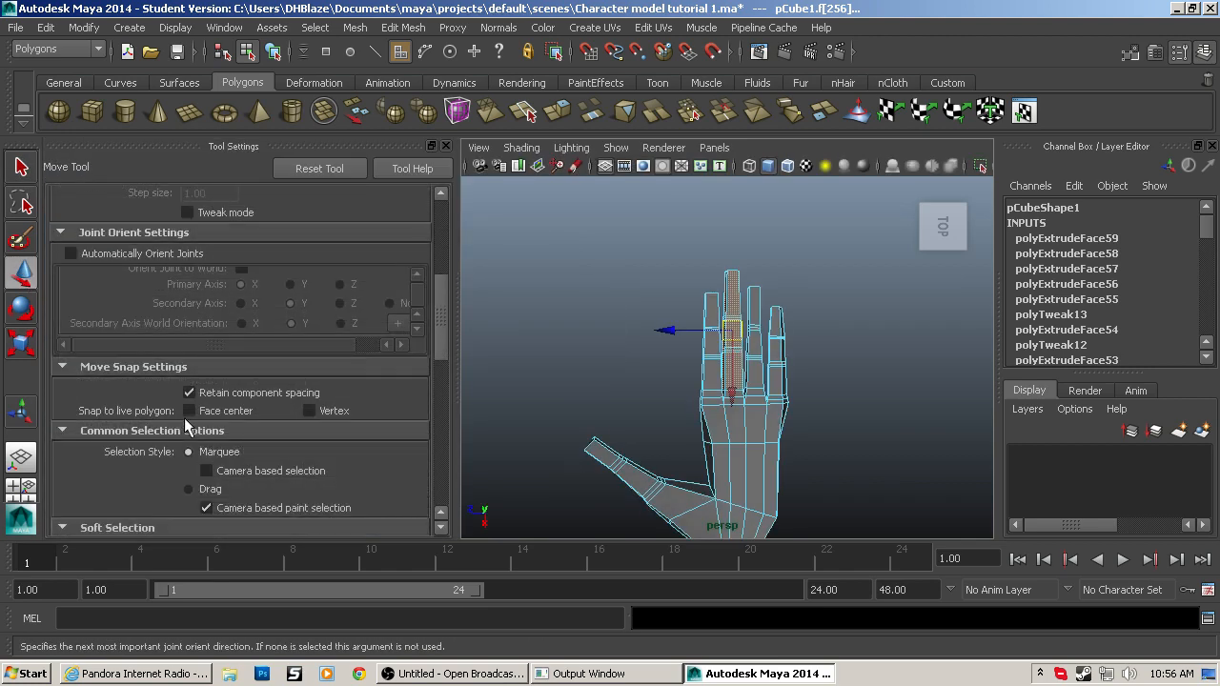
left_click(190, 380)
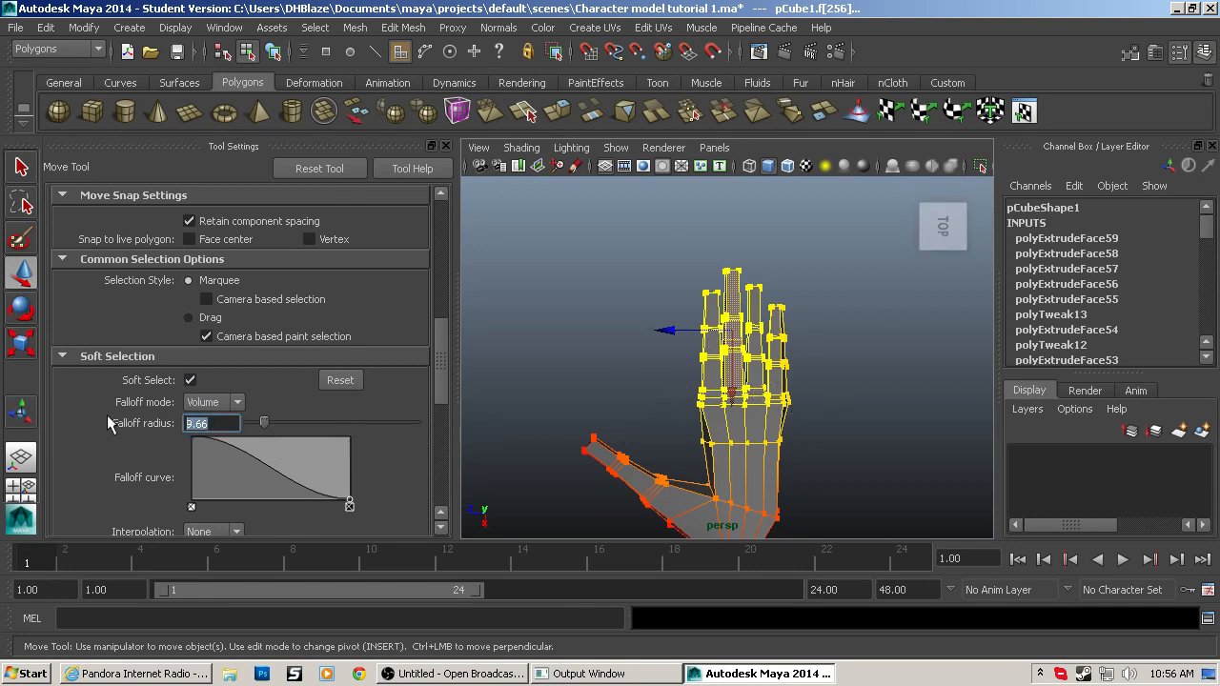
type("2")
key("Return")
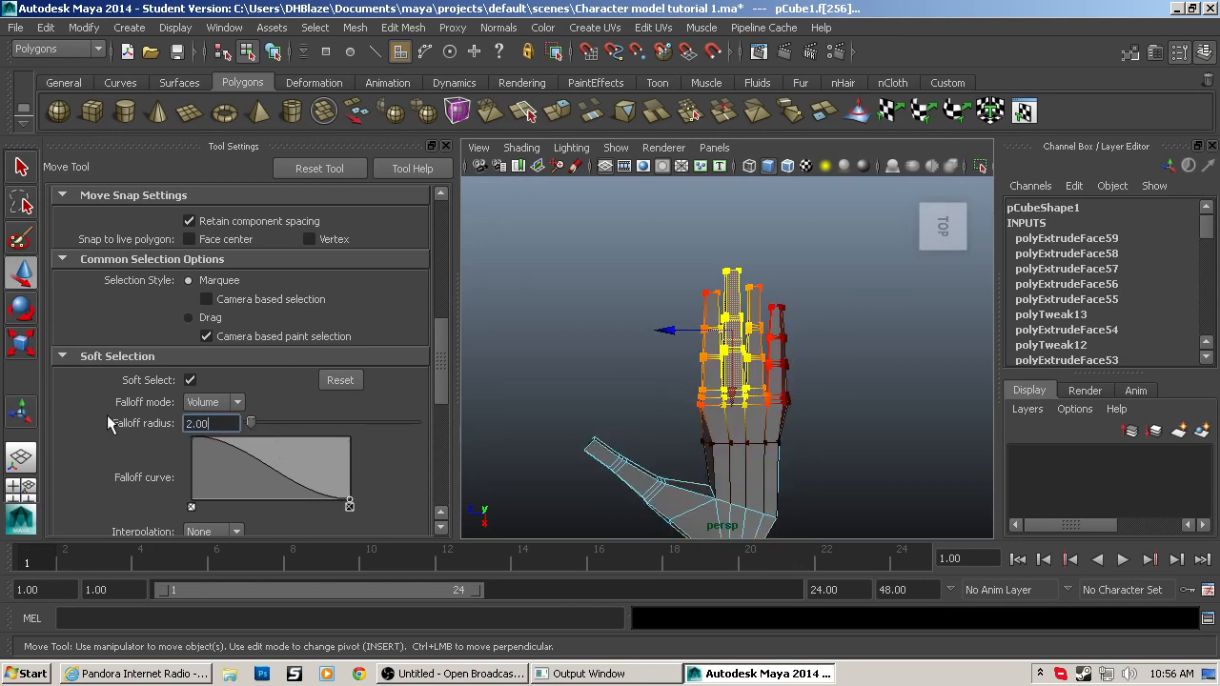
left_click_drag(733, 394, 739, 375)
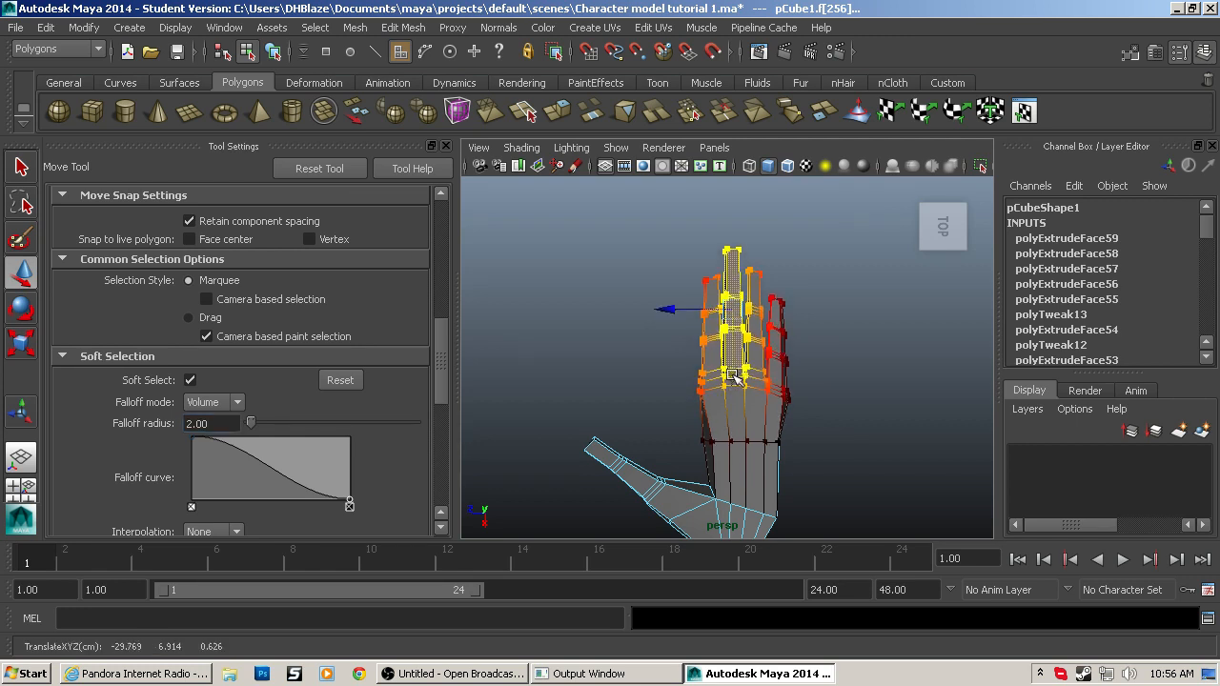
Step: Select the faces of all four fingers including the knuckles and move them back toward the palm
left_click_drag(607, 208, 879, 392, "ctrl")
left_click_drag(575, 208, 827, 408)
middle_click_drag(740, 397, 745, 420)
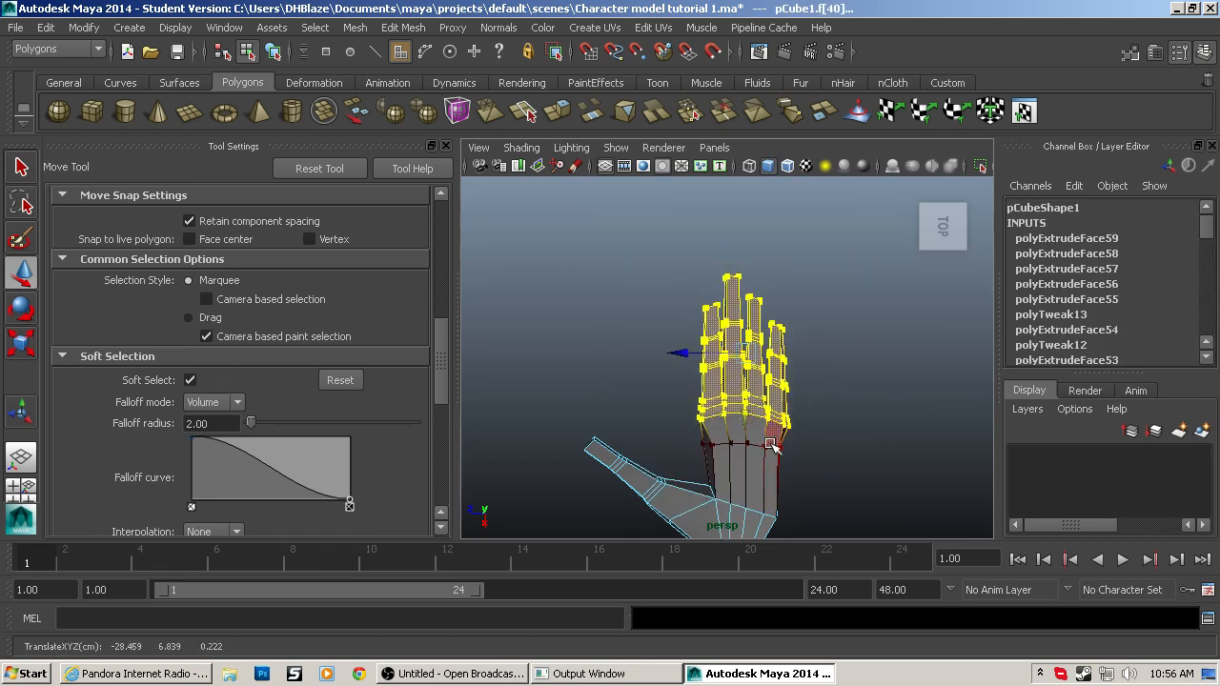
Step: Try to move the side face below the index finger's knuckle with soft selection, and undo the move
scroll(730, 335, "up", 5)
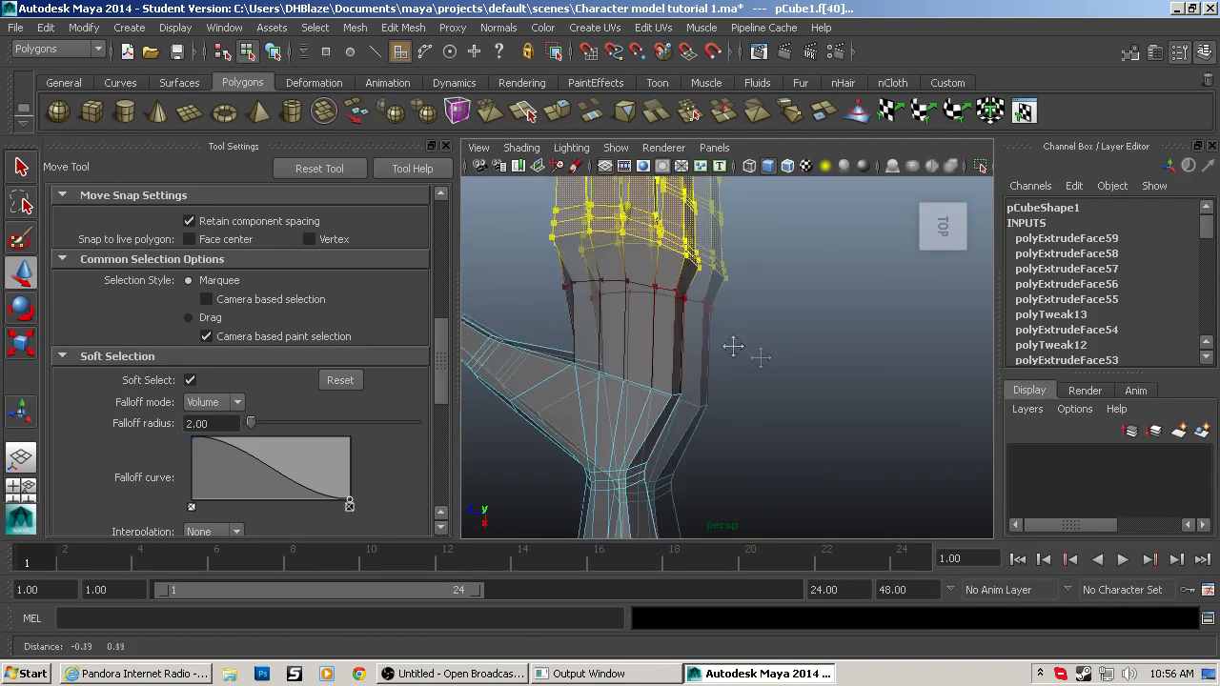
middle_click_drag(733, 346, 865, 381, "alt")
left_click(699, 356)
left_click_drag(643, 357, 620, 357)
left_click_drag(643, 293, 654, 250, "alt")
left_click(626, 334)
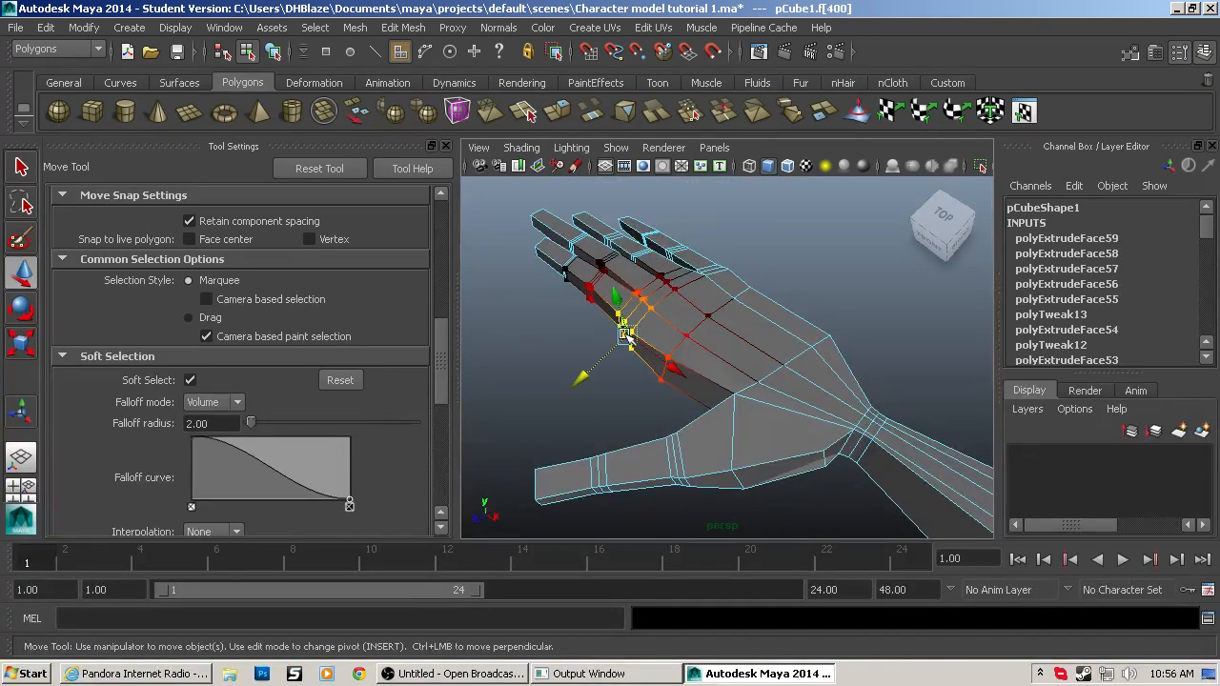
left_click_drag(593, 362, 588, 368)
key("ctrl+z")
Step: Turn off Soft Select and move the side edge at the index finger's knuckle slightly inward
left_click_drag(747, 353, 647, 353, "alt")
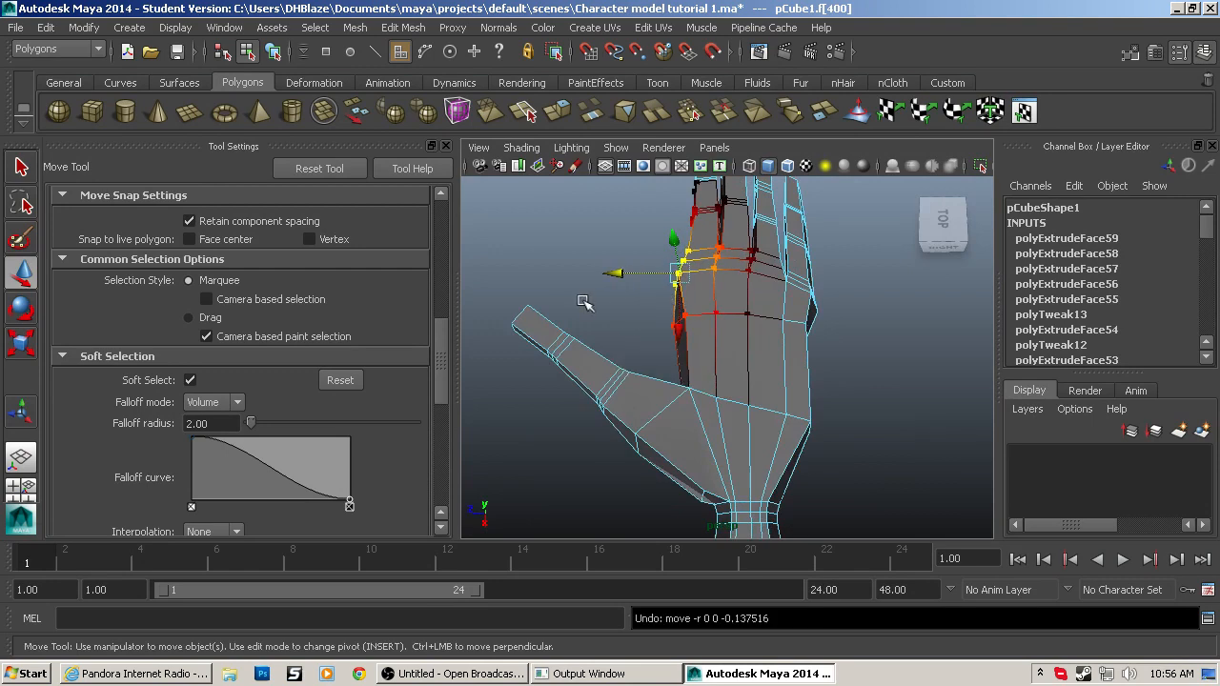
left_click_drag(591, 302, 629, 329, "alt")
scroll(634, 336, "up", 5)
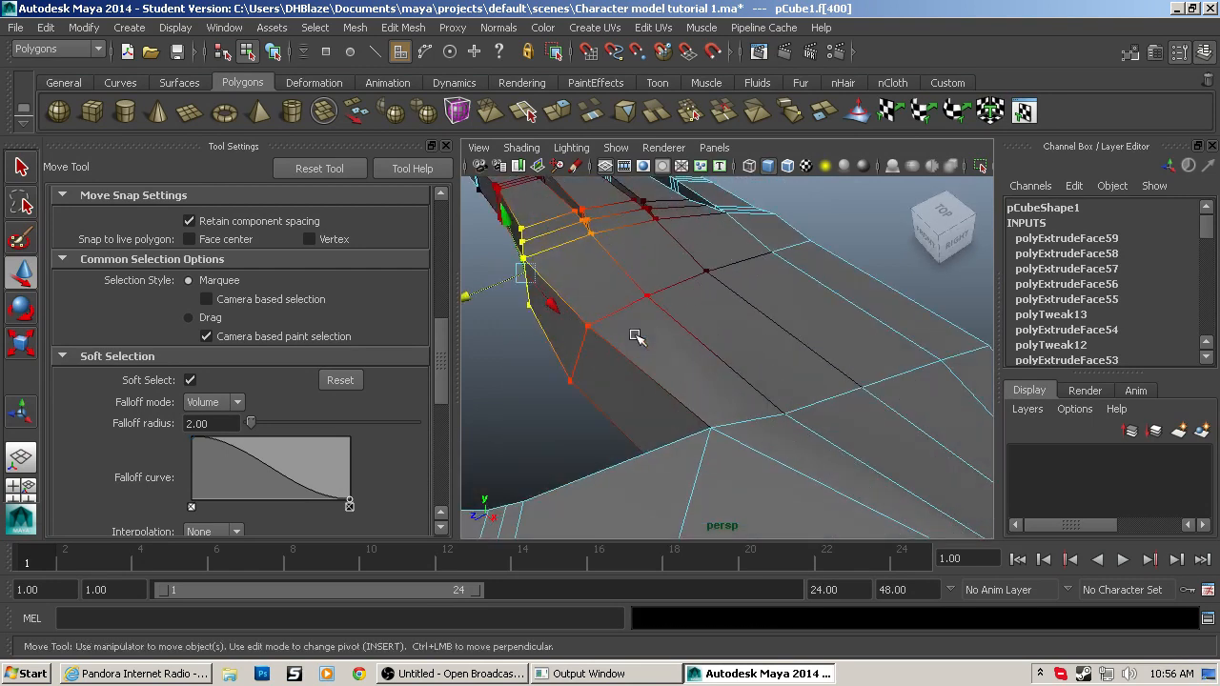
left_click(191, 380)
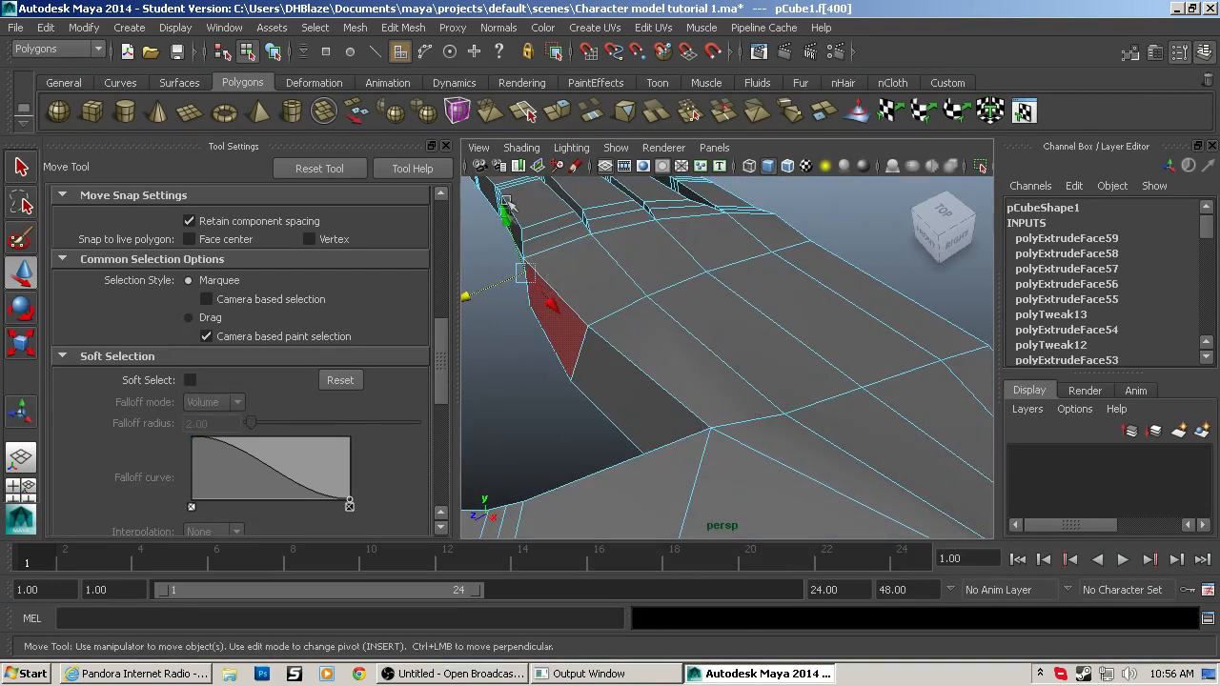
key("F10")
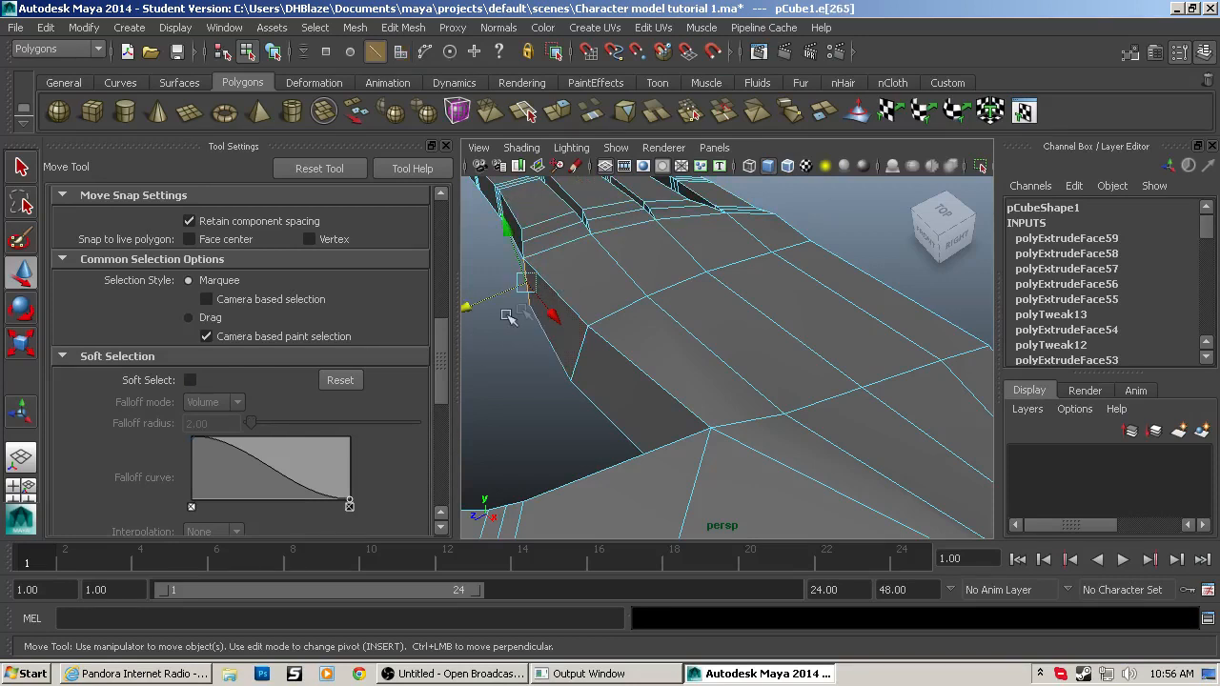
left_click_drag(469, 310, 474, 310)
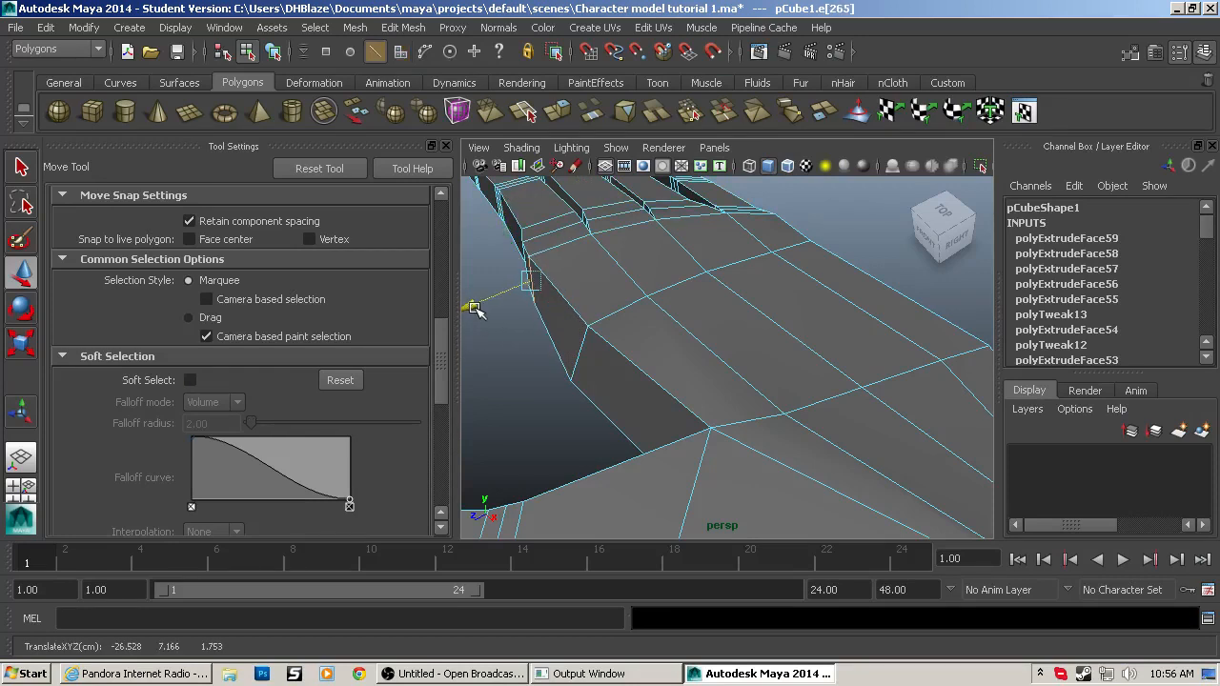
Step: Move the edge in the web between the thumb and the index finger to reshape the thumb's base
left_click_drag(539, 259, 599, 331, "alt")
left_click(630, 299)
left_click_drag(756, 330, 644, 447, "alt")
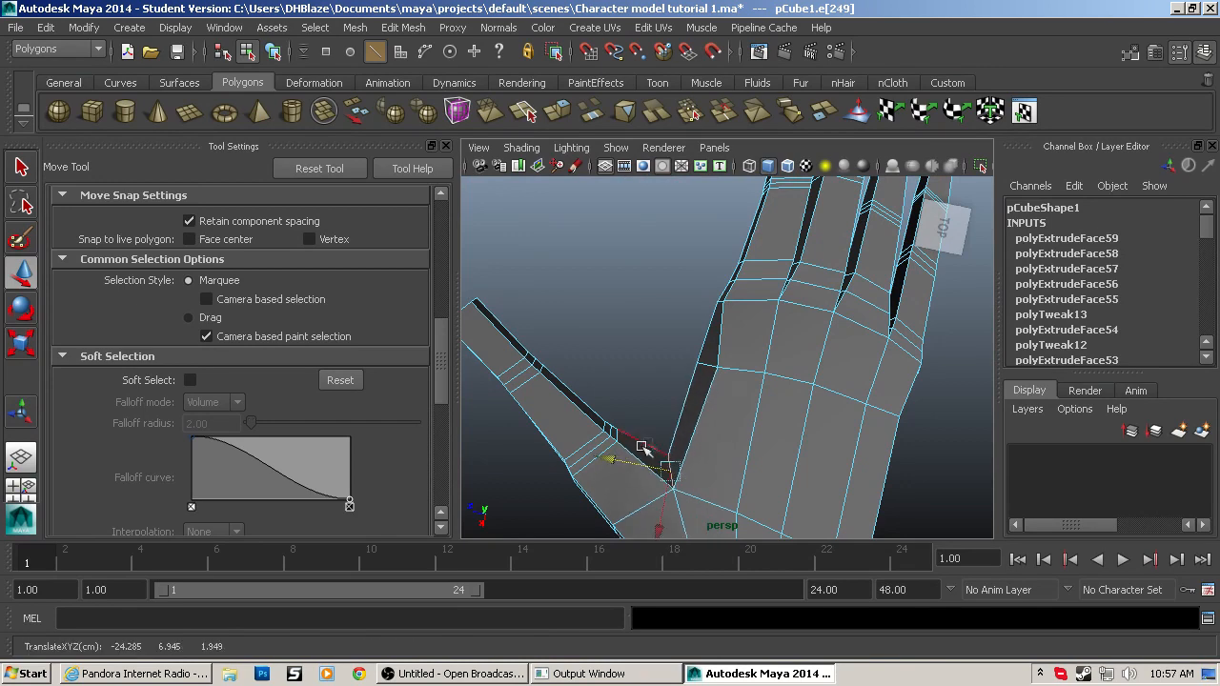
left_click_drag(664, 521, 671, 484)
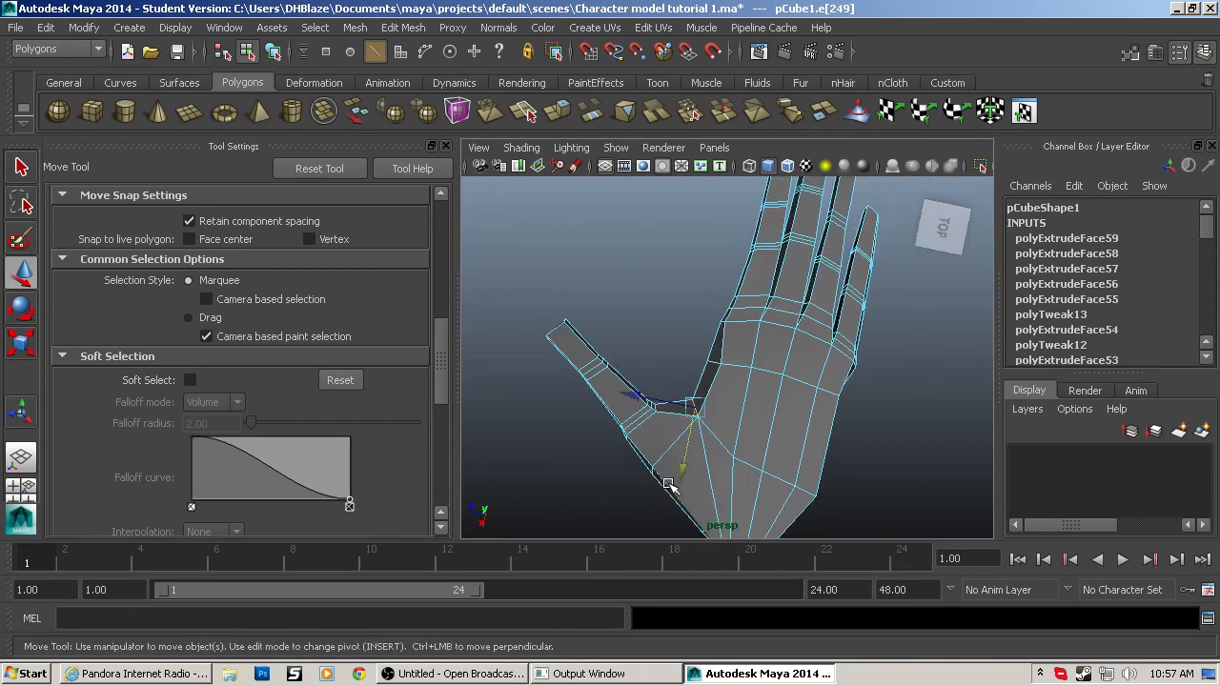
Step: Move the side edge on the little-finger side of the palm to refine the hand's outline
middle_click_drag(679, 484, 670, 429, "alt")
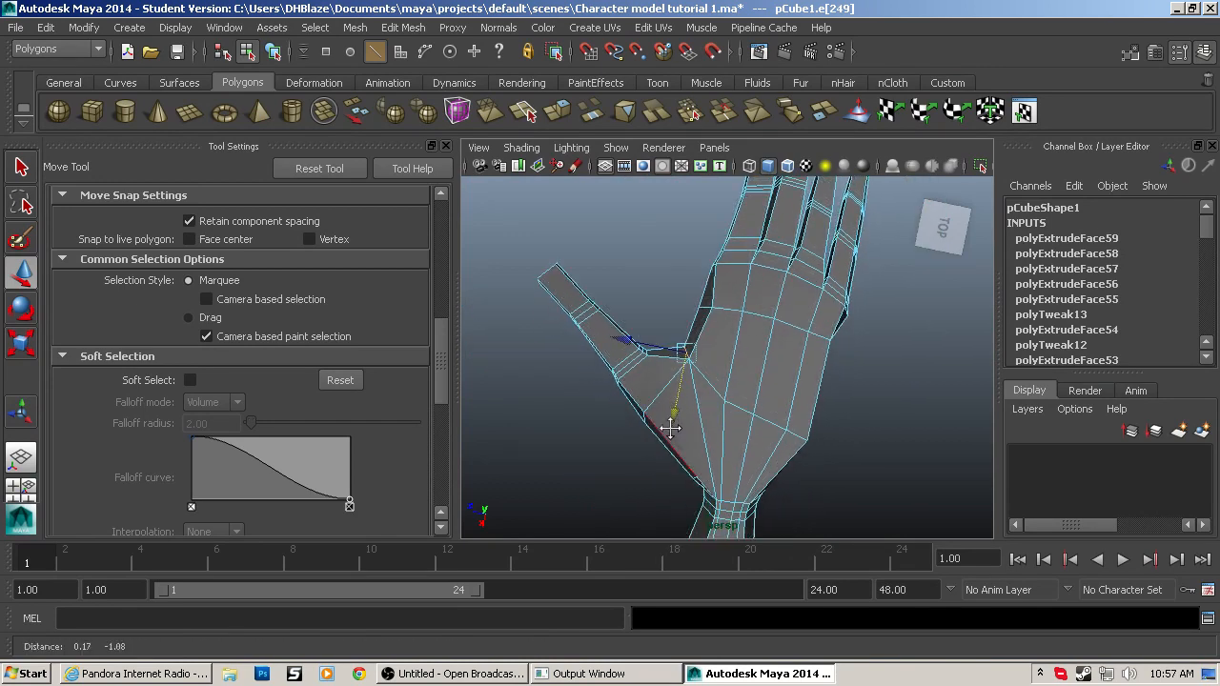
left_click_drag(665, 299, 710, 299)
left_click(701, 295)
left_click_drag(649, 276, 664, 280)
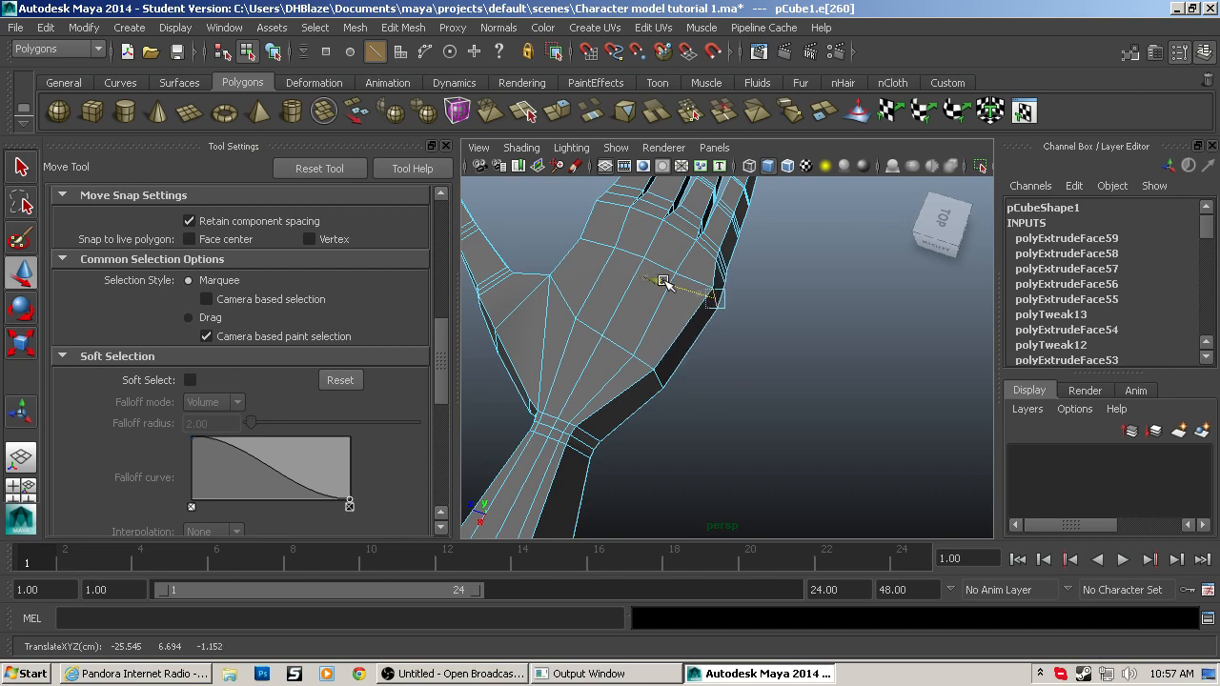
left_click(665, 383)
left_click_drag(722, 340, 555, 307, "alt")
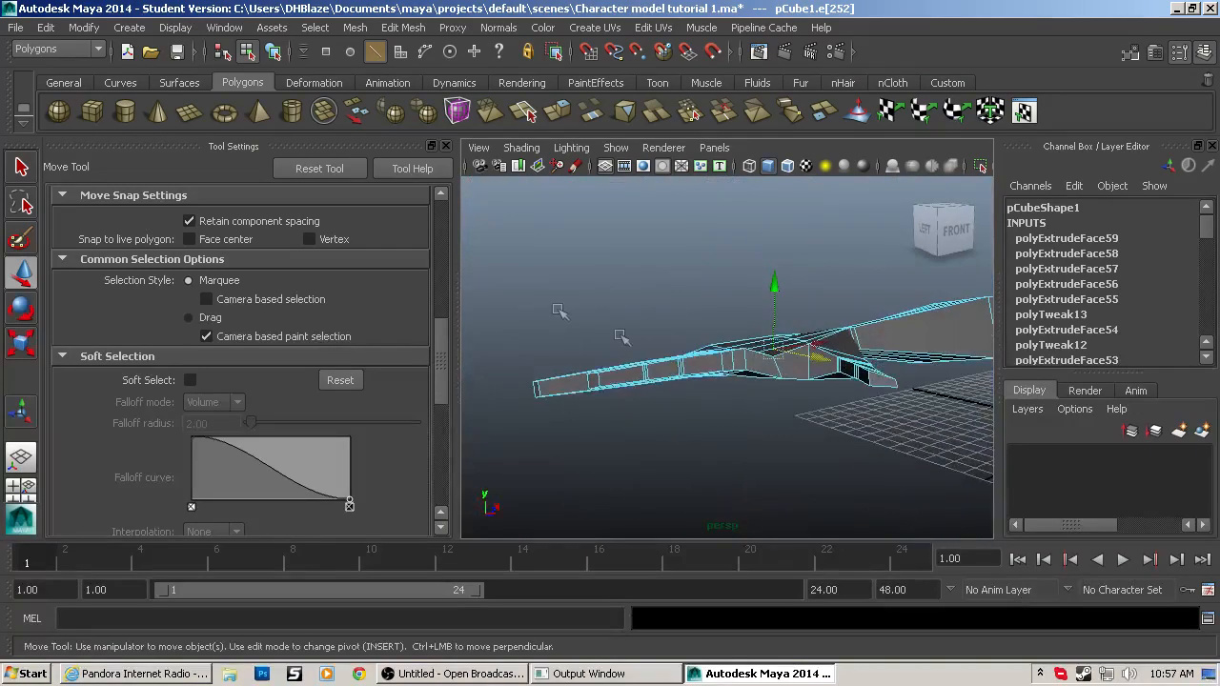
Step: Select the neighbouring faces on the back of the hand for reshaping its upper surface
left_click_drag(839, 391, 658, 429, "alt")
key("F11")
left_click_drag(656, 310, 718, 318, "alt")
left_click(718, 317)
left_click_drag(710, 251, 717, 429, "alt")
left_click(667, 274, "shift")
left_click(726, 271)
scroll(700, 428, "up", 5)
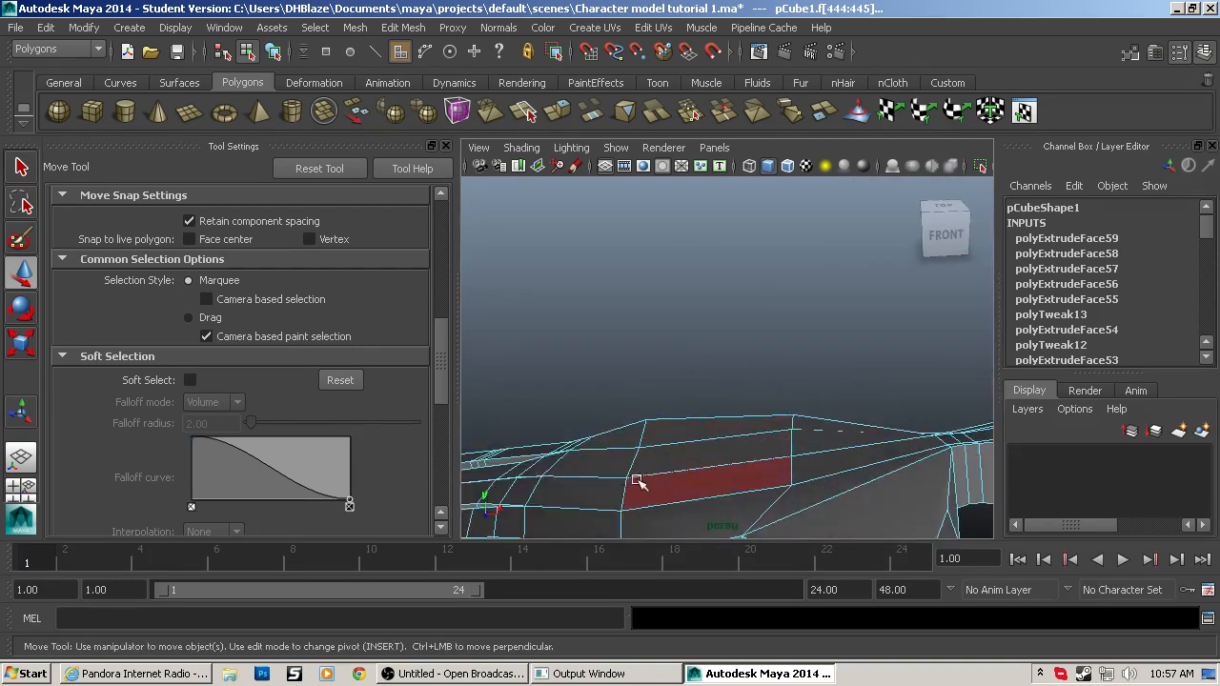
Step: Adjust the height of individual edges across the back of the hand to round its surface
key("F10")
left_click(625, 489)
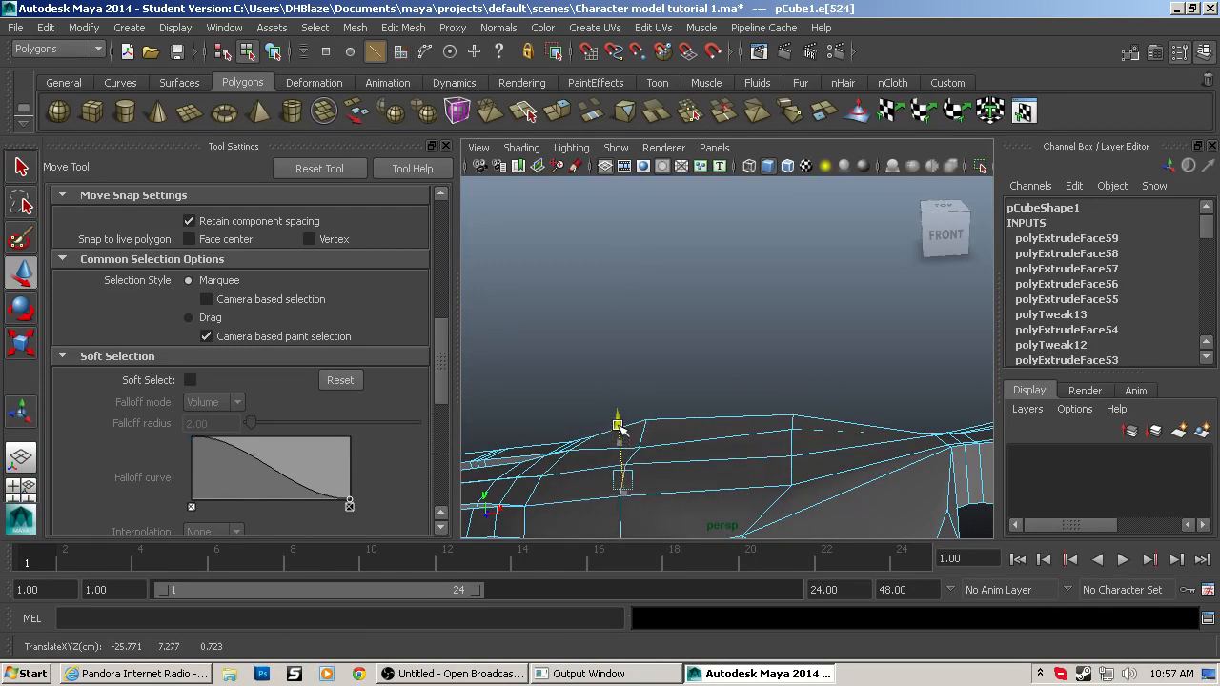
left_click_drag(618, 434, 820, 348, "alt")
left_click(826, 395)
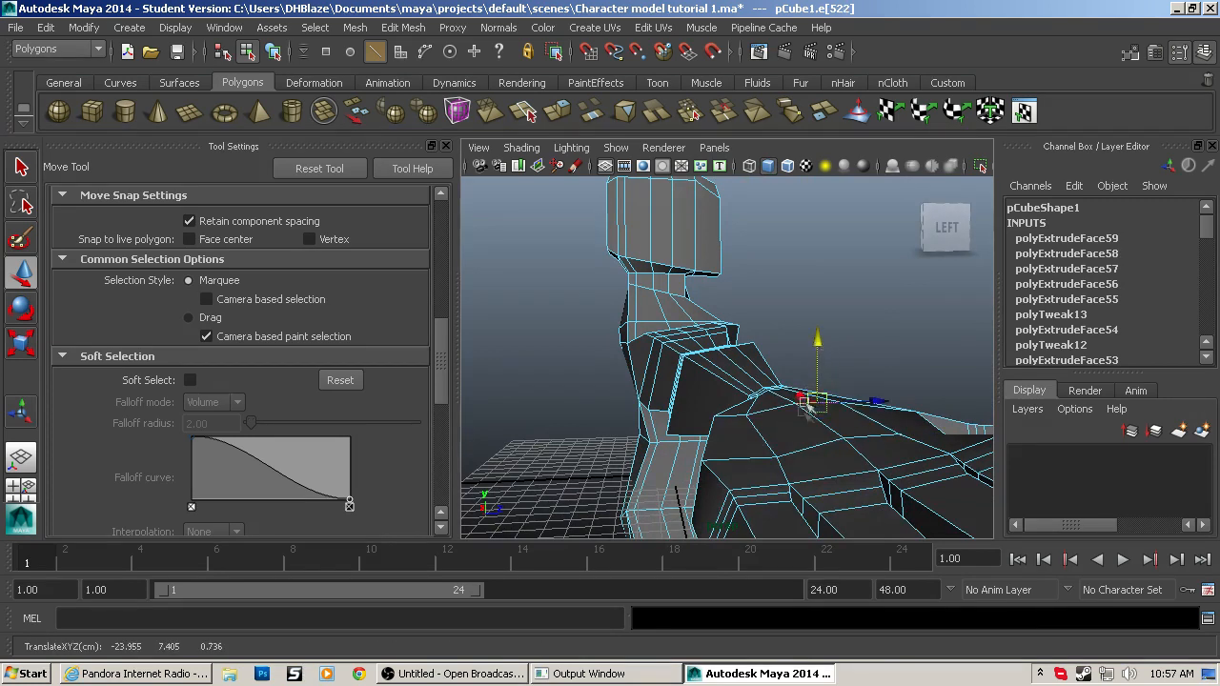
left_click(791, 451)
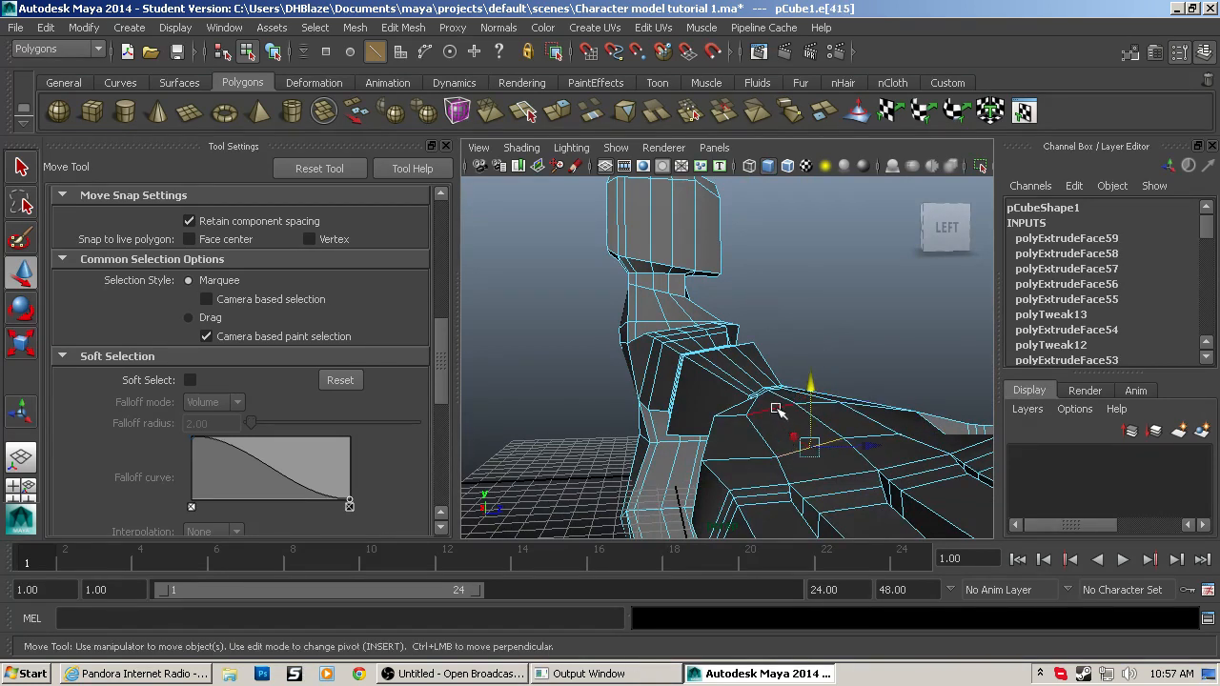
left_click(788, 419)
left_click_drag(808, 381, 697, 494, "alt")
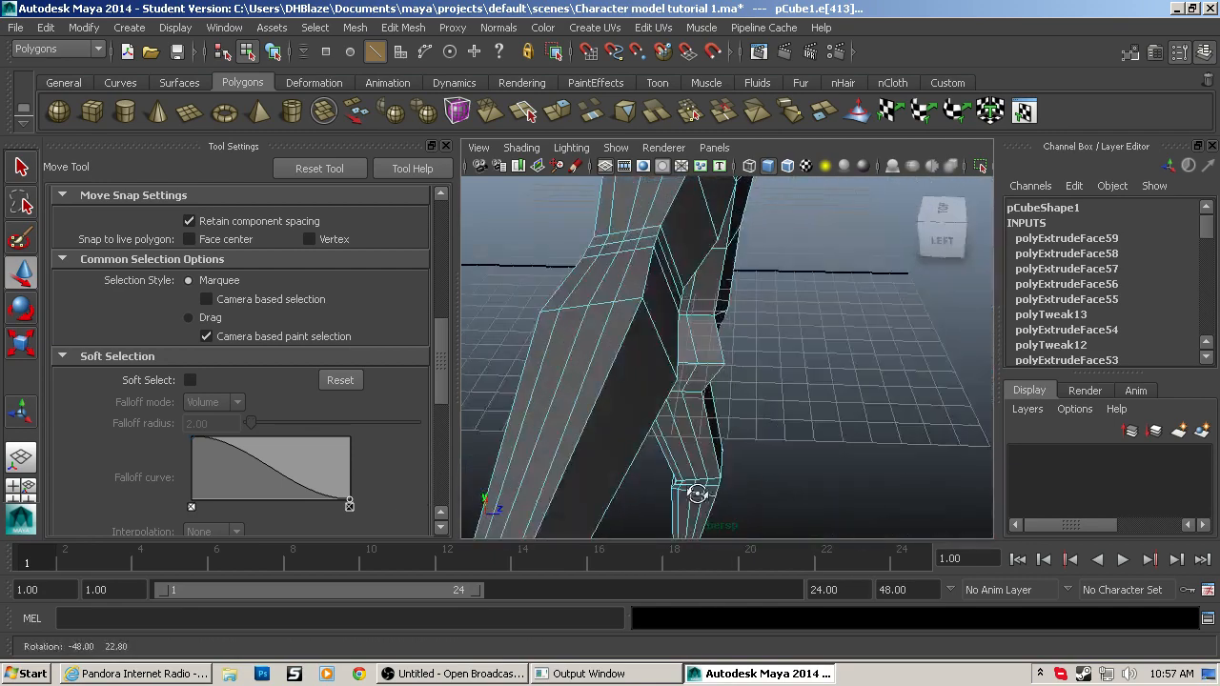
Step: Select the middle rows of faces along the upper side of the forearm for reshaping
key("f")
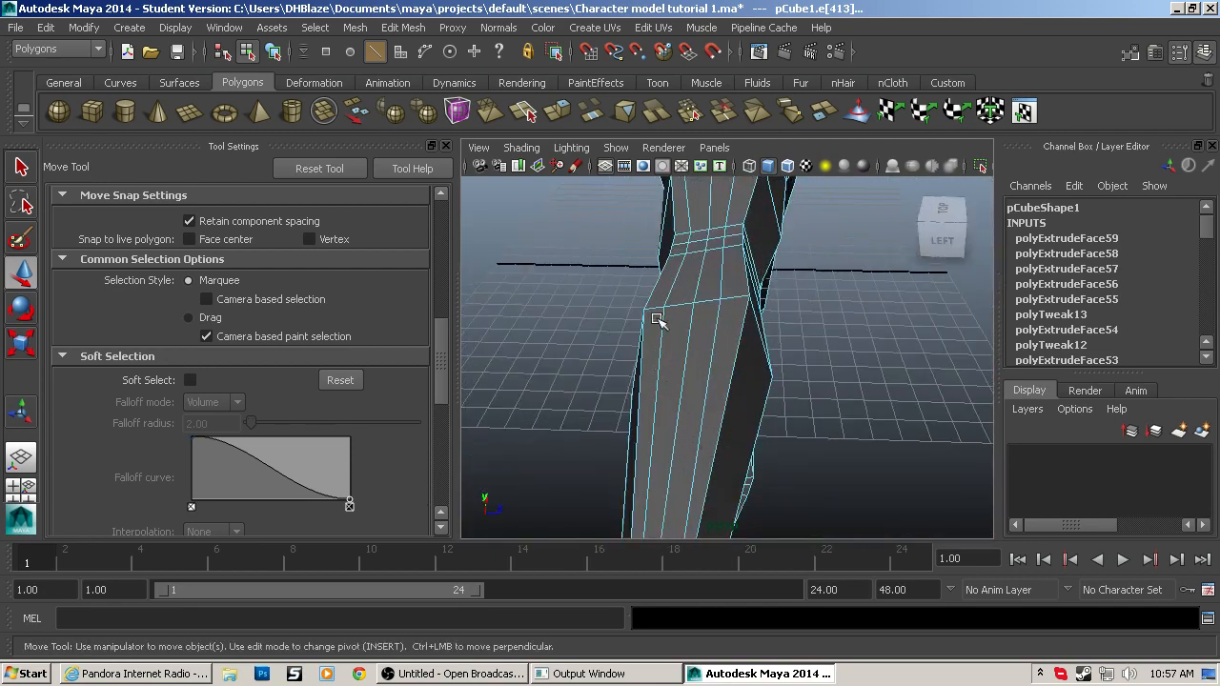
key("F11")
double_click(703, 286, "shift")
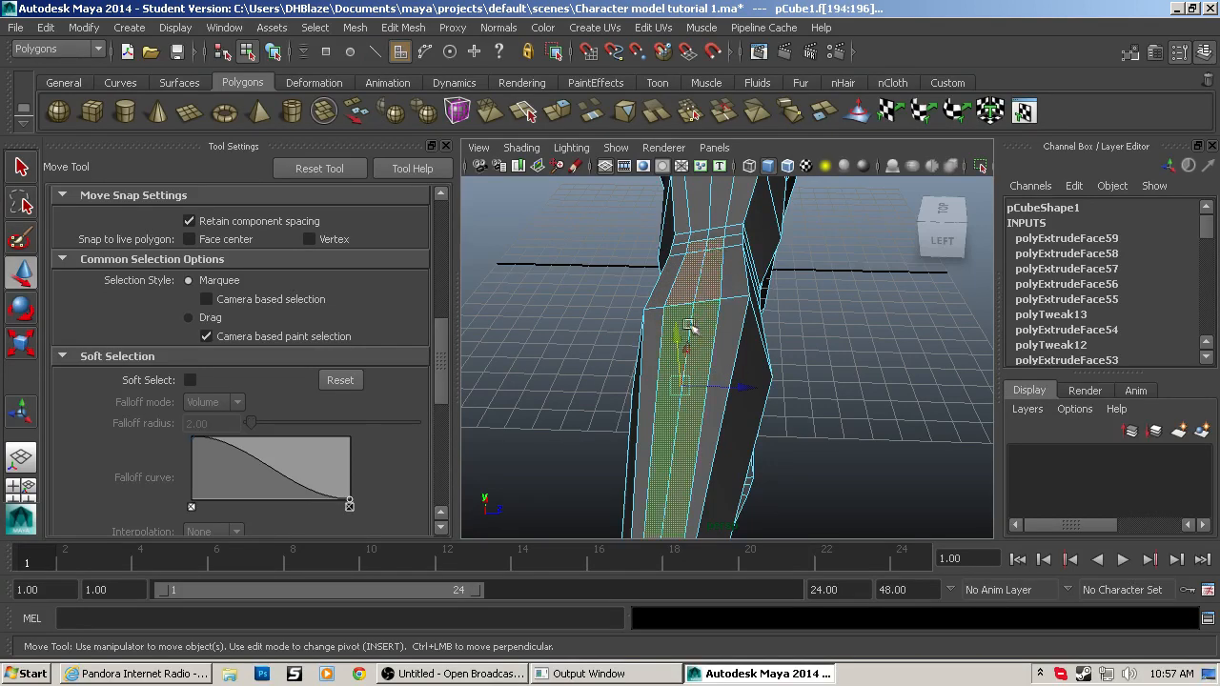
left_click_drag(672, 338, 690, 276, "alt")
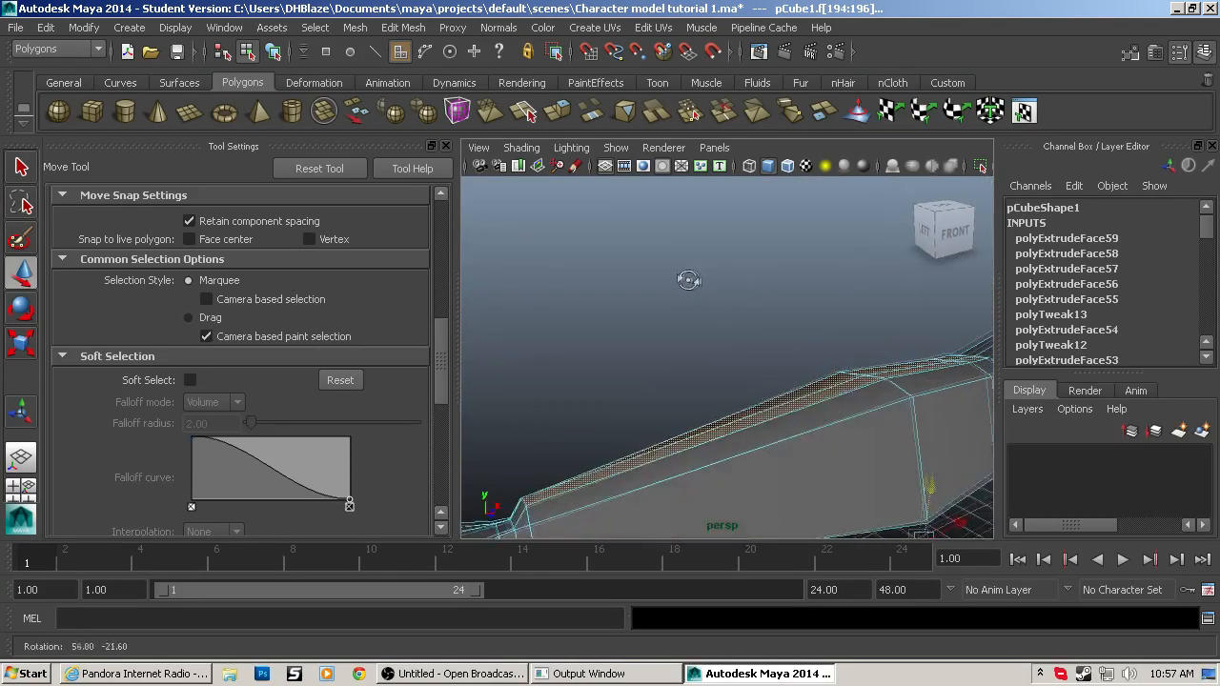
middle_click_drag(689, 276, 618, 357, "alt")
left_click_drag(618, 357, 765, 404, "alt")
Step: Select groups of neighbouring faces on the upper arm and shoulder and move them to round the shoulder's surface
left_click(770, 345)
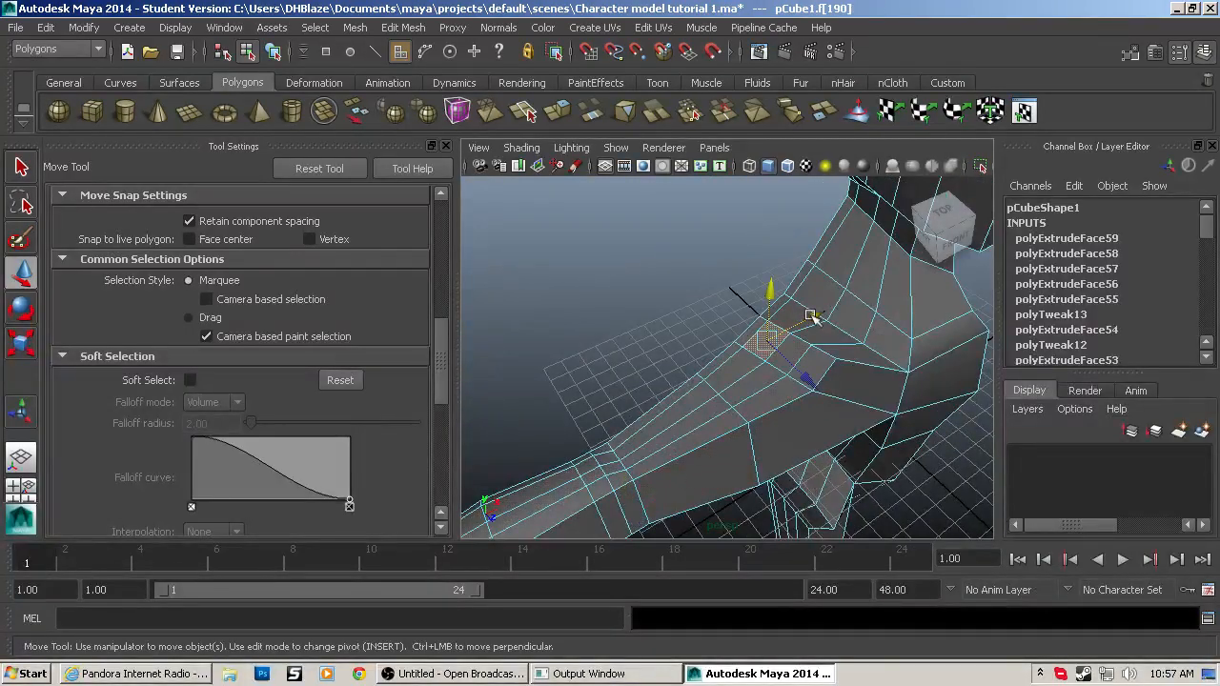
left_click(806, 334)
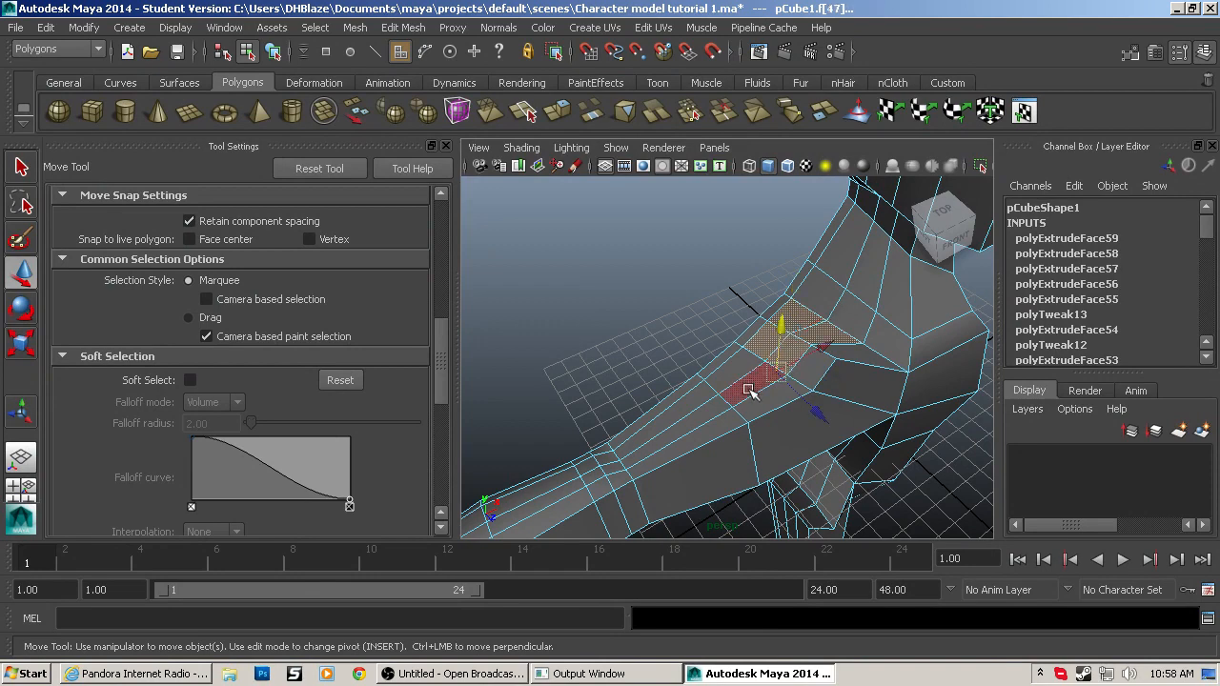
left_click_drag(782, 329, 631, 436)
left_click(803, 416)
left_click(883, 427, "shift")
left_click_drag(651, 365, 709, 324)
Step: Move the two narrow faces on the side of the head outward to round it
middle_click_drag(743, 326, 768, 489, "alt")
left_click(815, 382)
left_click(806, 331, "shift")
left_click_drag(869, 337, 850, 341)
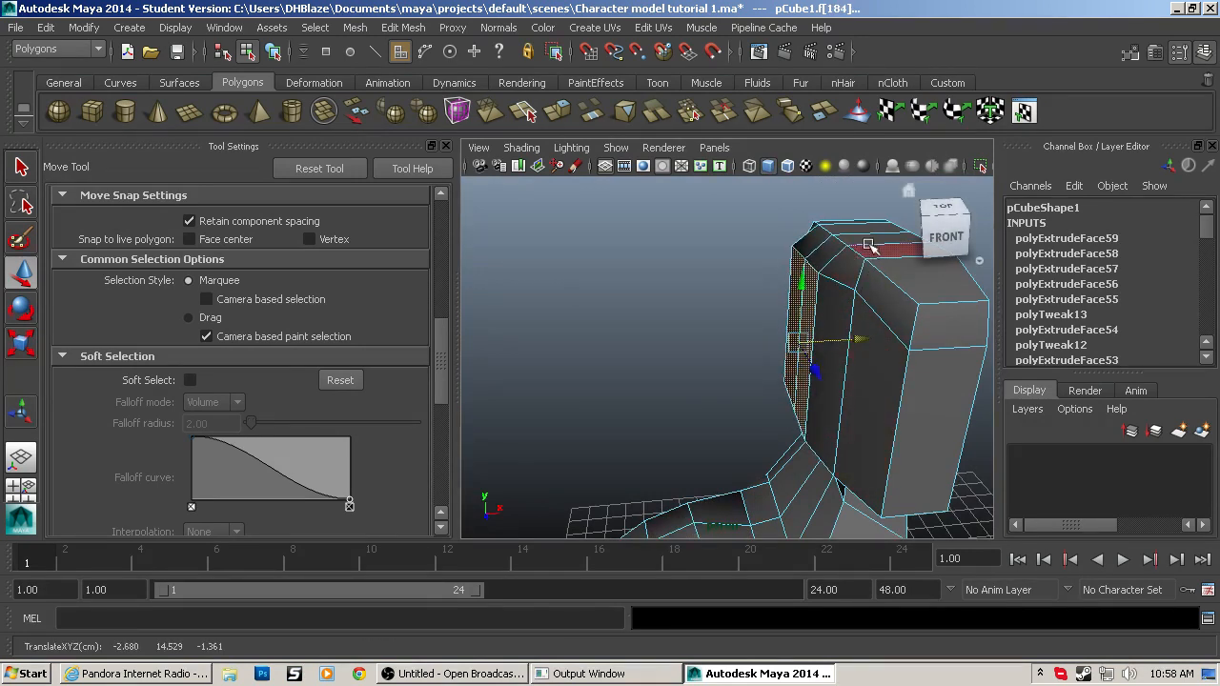
Step: Try to raise a single cross edge on top of the head, and undo the move
left_click(868, 245)
left_click(850, 224, "shift")
middle_click_drag(852, 226, 844, 337, "alt")
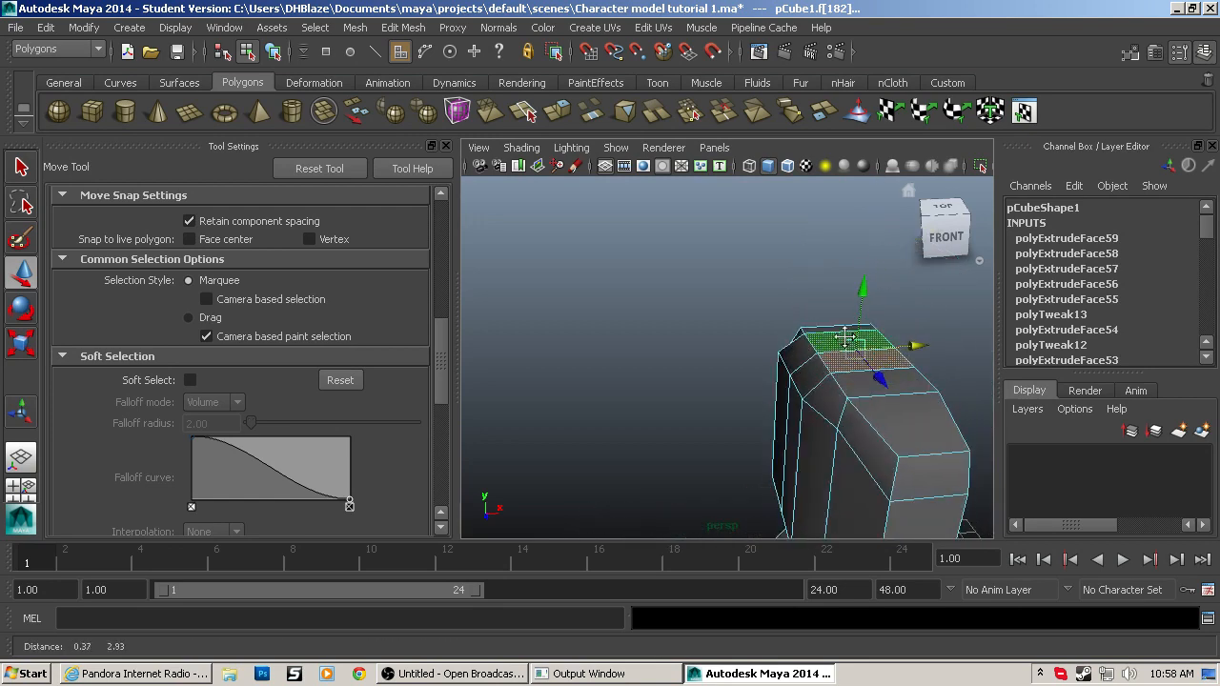
key("F10")
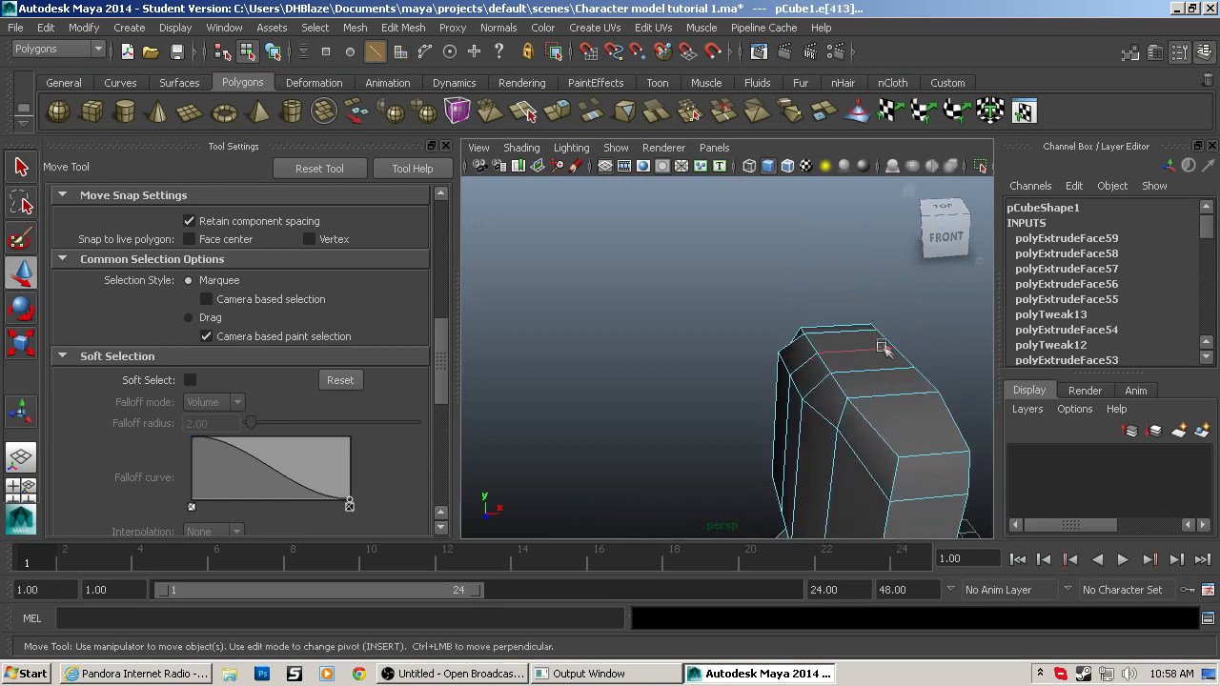
left_click(877, 327)
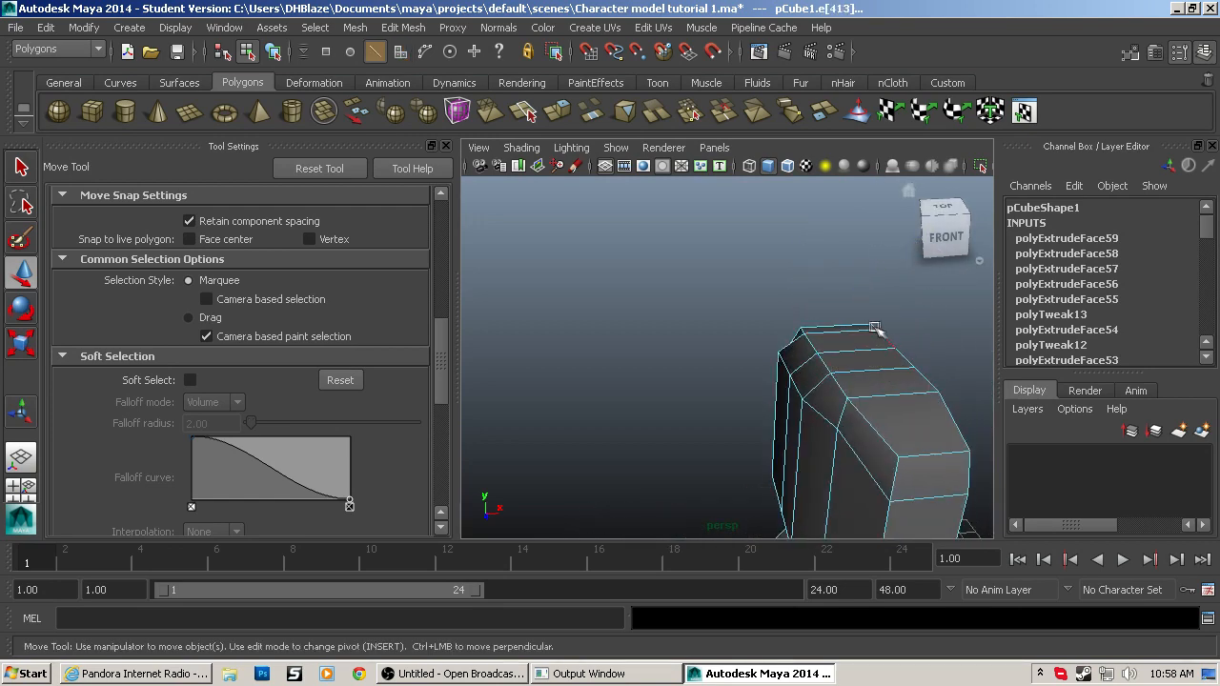
left_click_drag(924, 353, 703, 429, "alt")
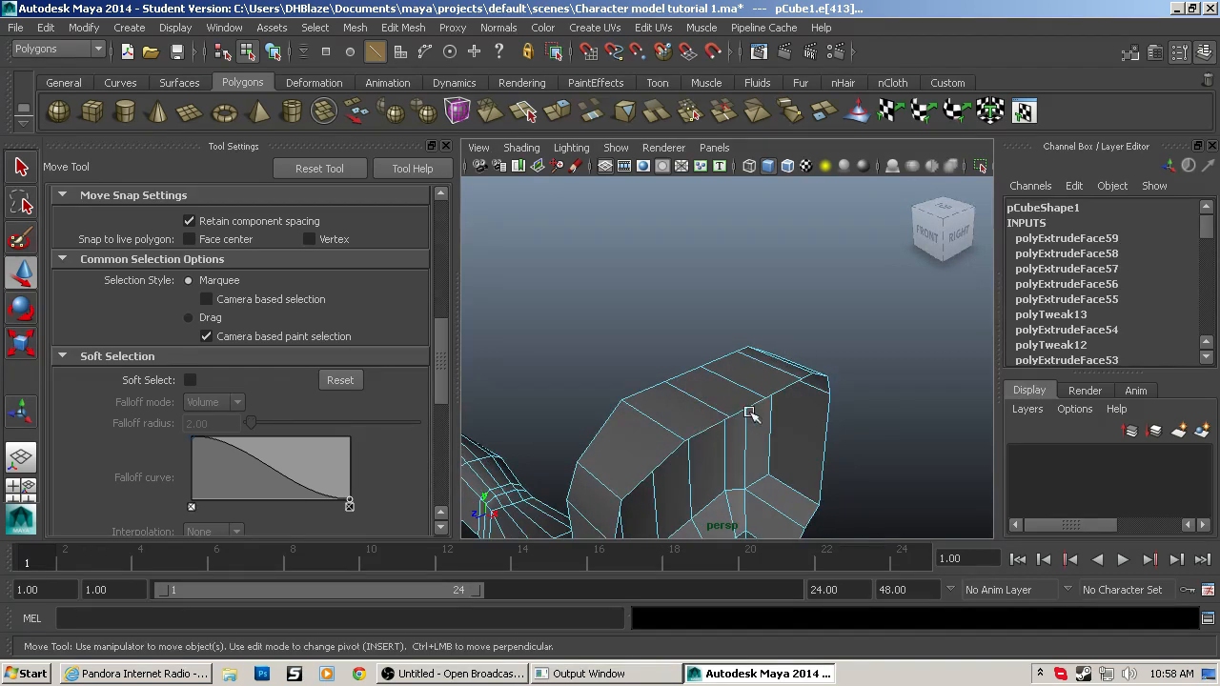
left_click_drag(751, 354, 748, 324)
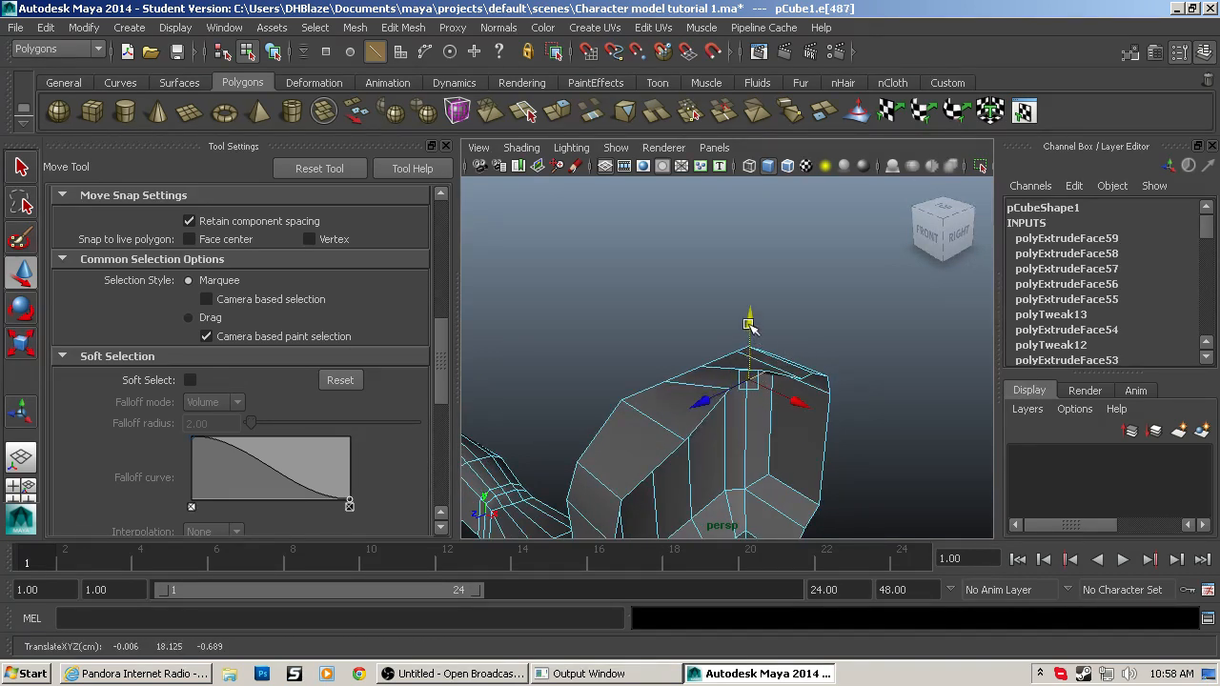
key("ctrl+z")
Step: Raise the centre-line edges along the top of the head to round the crown
key("q")
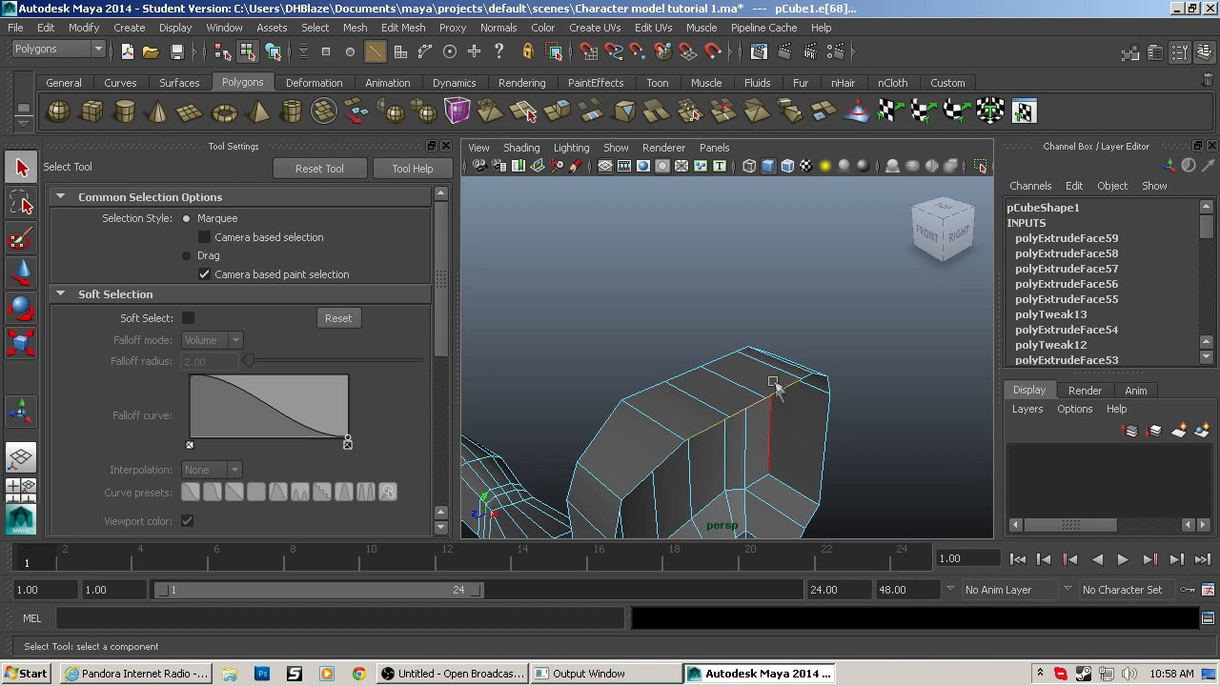
key("w")
left_click_drag(750, 351, 714, 346)
key("ctrl+z")
left_click_drag(633, 335, 578, 354)
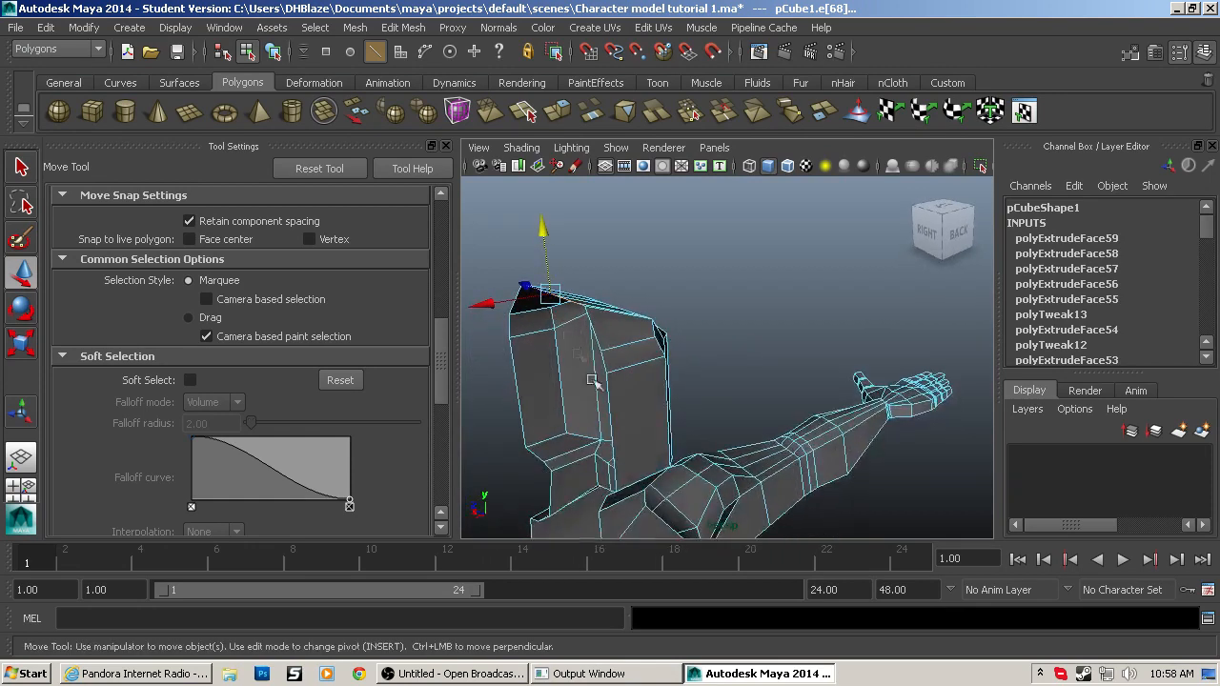
Step: Reposition the centre-line edges on the back of the head and its upper corner to round the profile
left_click(610, 410)
left_click_drag(572, 441, 675, 479, "alt")
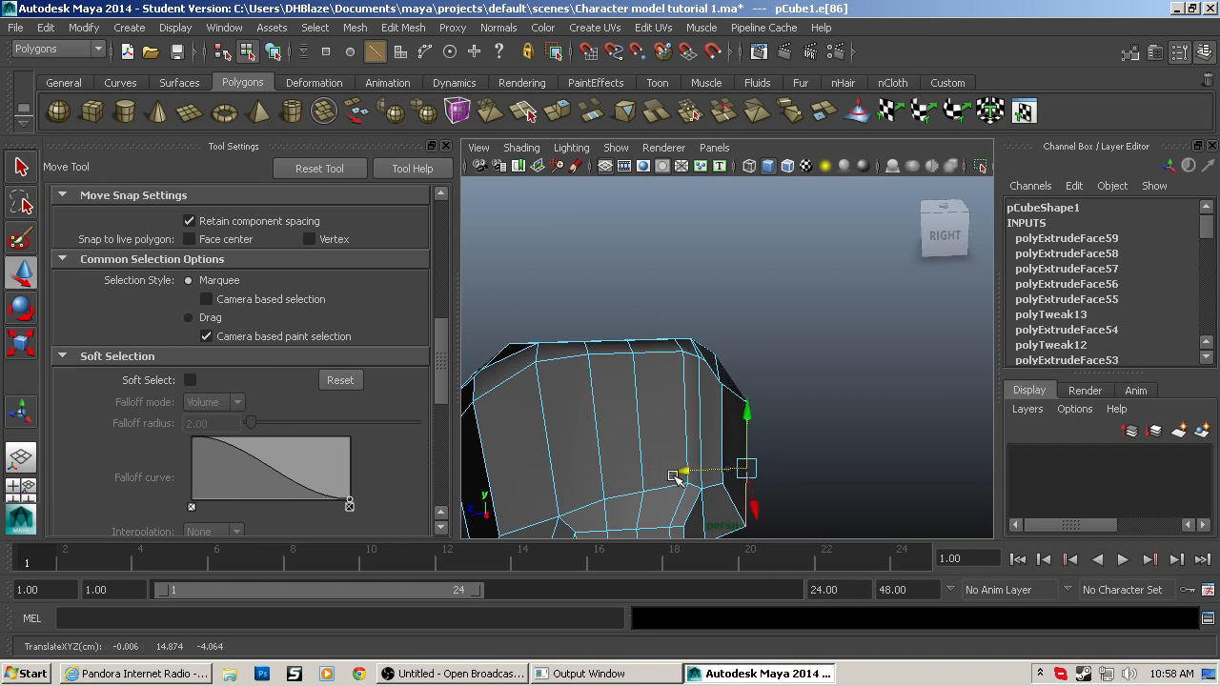
left_click(721, 390)
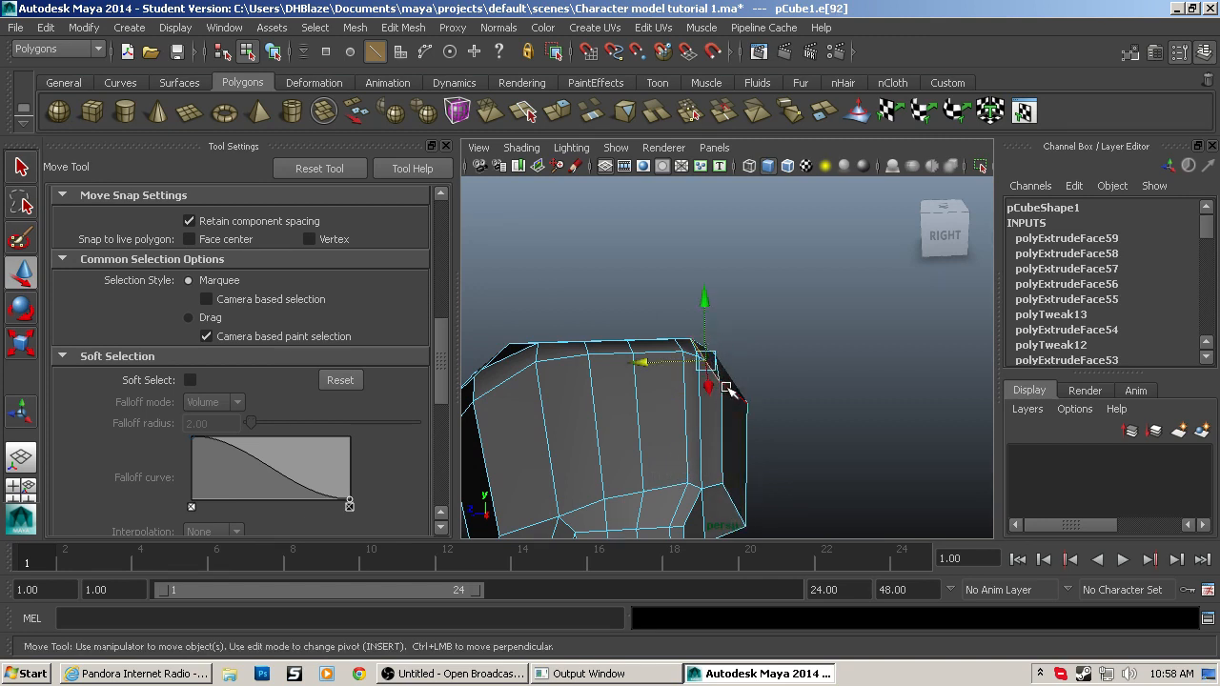
left_click_drag(720, 317, 717, 288)
key("ctrl+z")
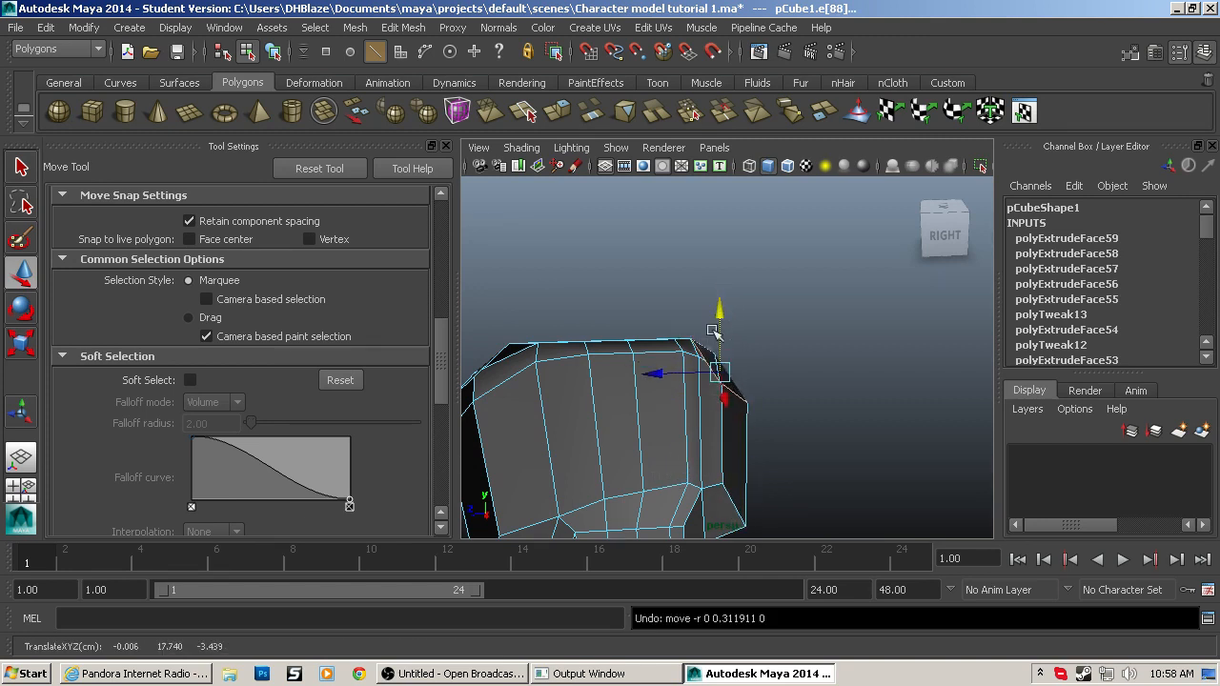
key("w")
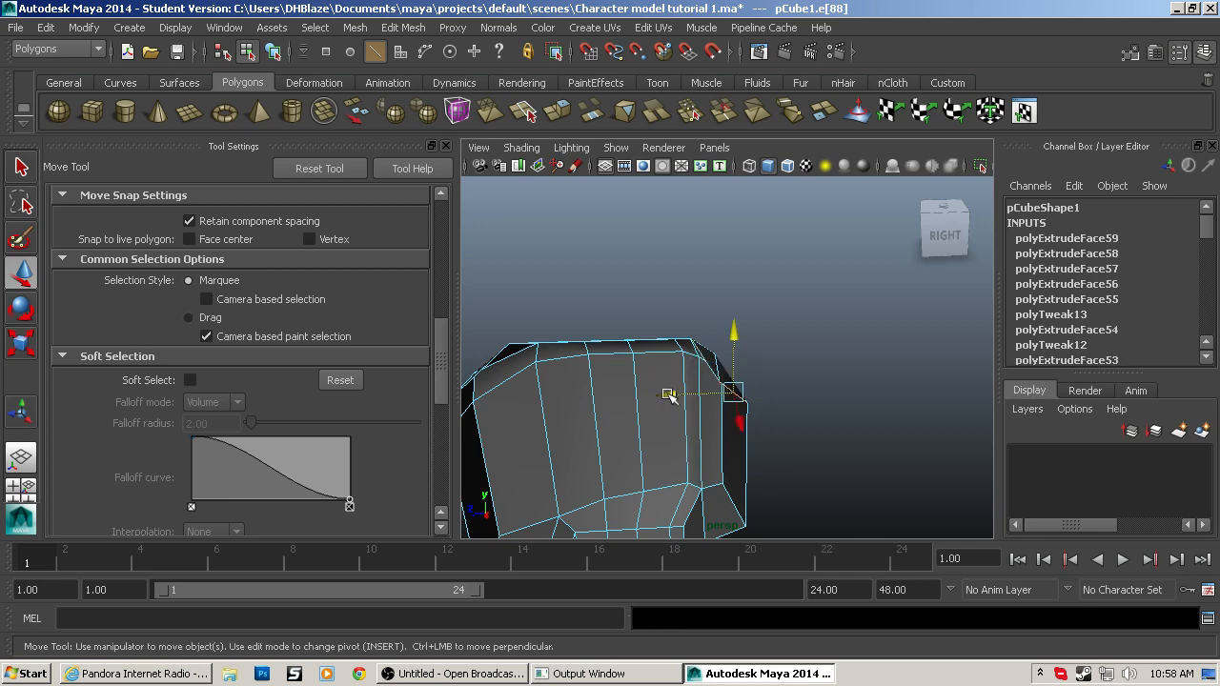
left_click_drag(670, 395, 684, 396)
left_click_drag(746, 331, 1087, 367)
left_click_drag(908, 386, 838, 405, "alt")
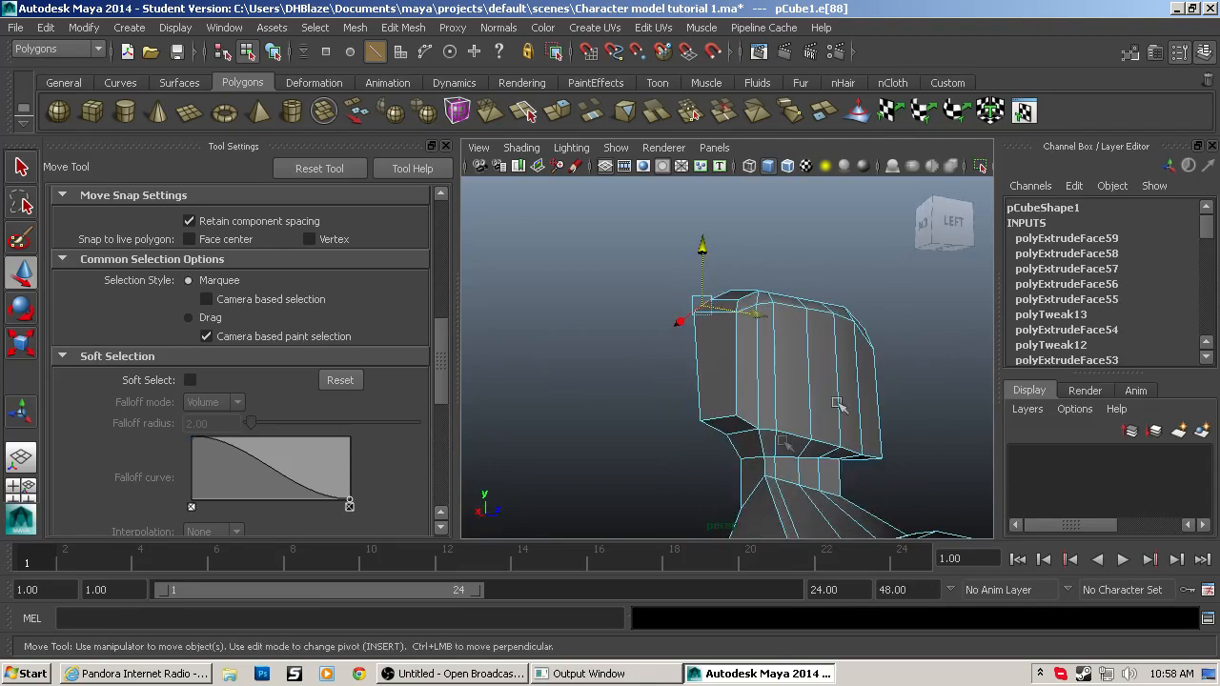
Step: Move the centre-line edges on the front of the head forward to shape the face
left_click(723, 426)
left_click_drag(723, 426, 796, 431, "alt")
left_click(916, 416)
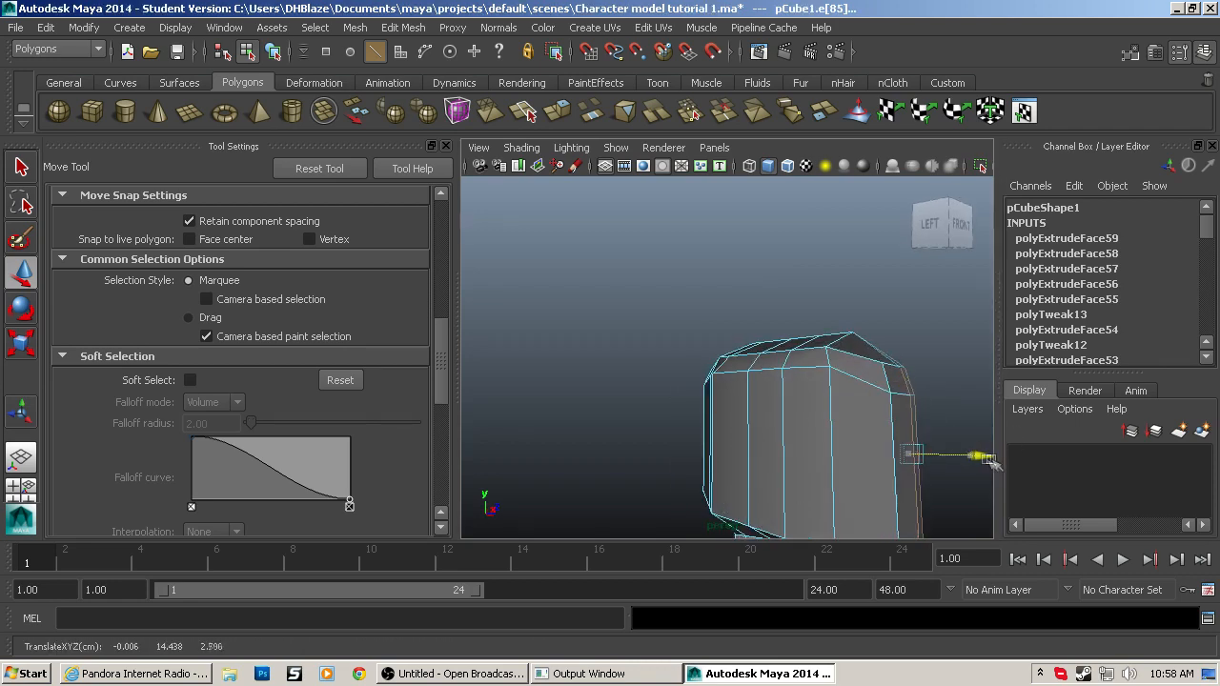
scroll(948, 454, "down", 4)
Step: Reposition the edges on the underside of the chin to shape the jaw
scroll(915, 490, "up", 3)
left_click_drag(907, 468, 863, 458, "alt")
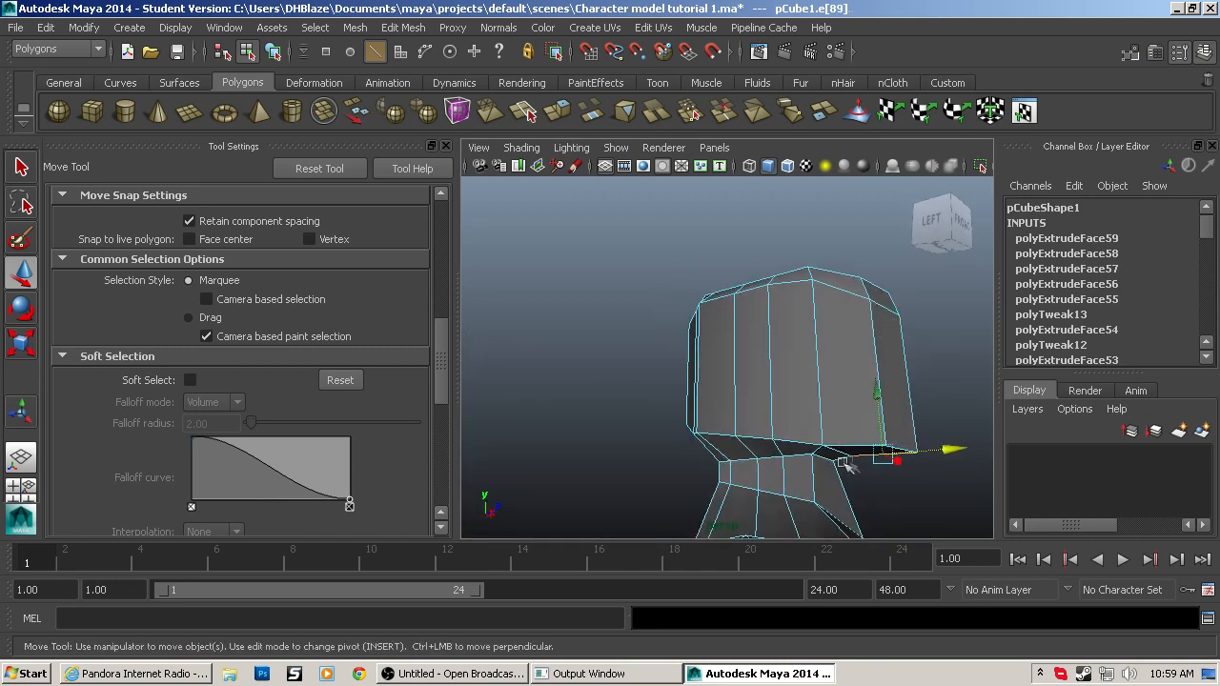
left_click_drag(864, 391, 918, 437)
scroll(862, 401, "up", 5)
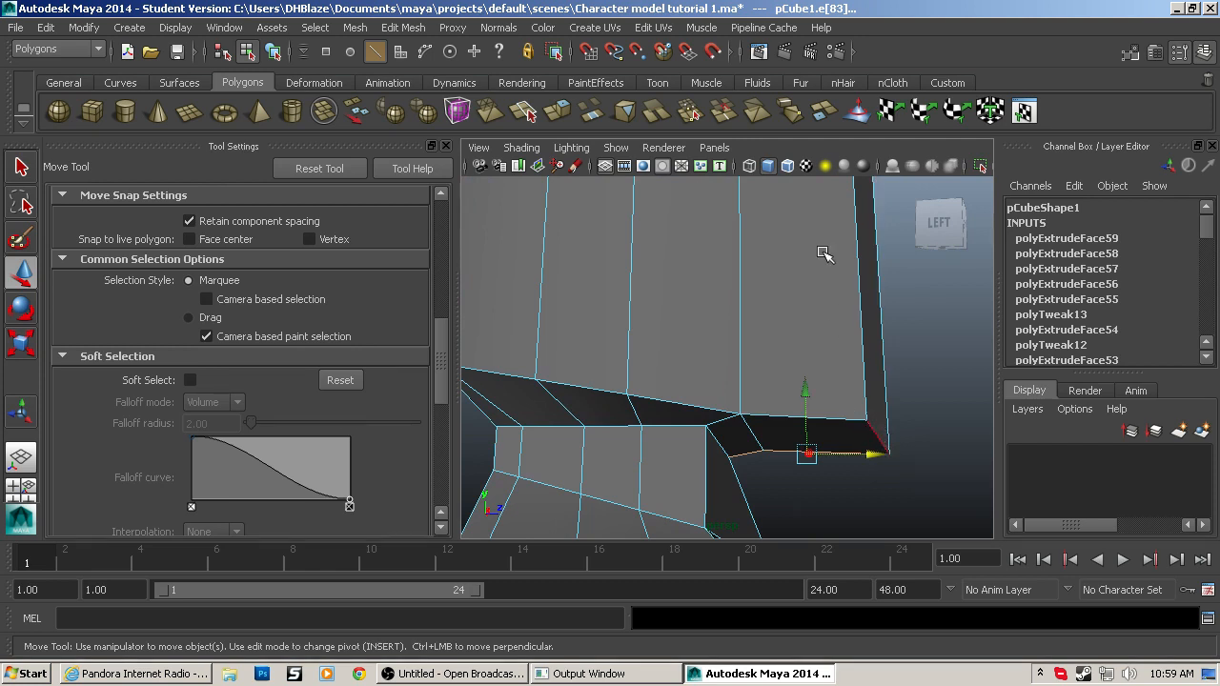
Step: Raise the two vertices at the front corner of the chin
left_click(898, 463)
left_click_drag(881, 441, 894, 456)
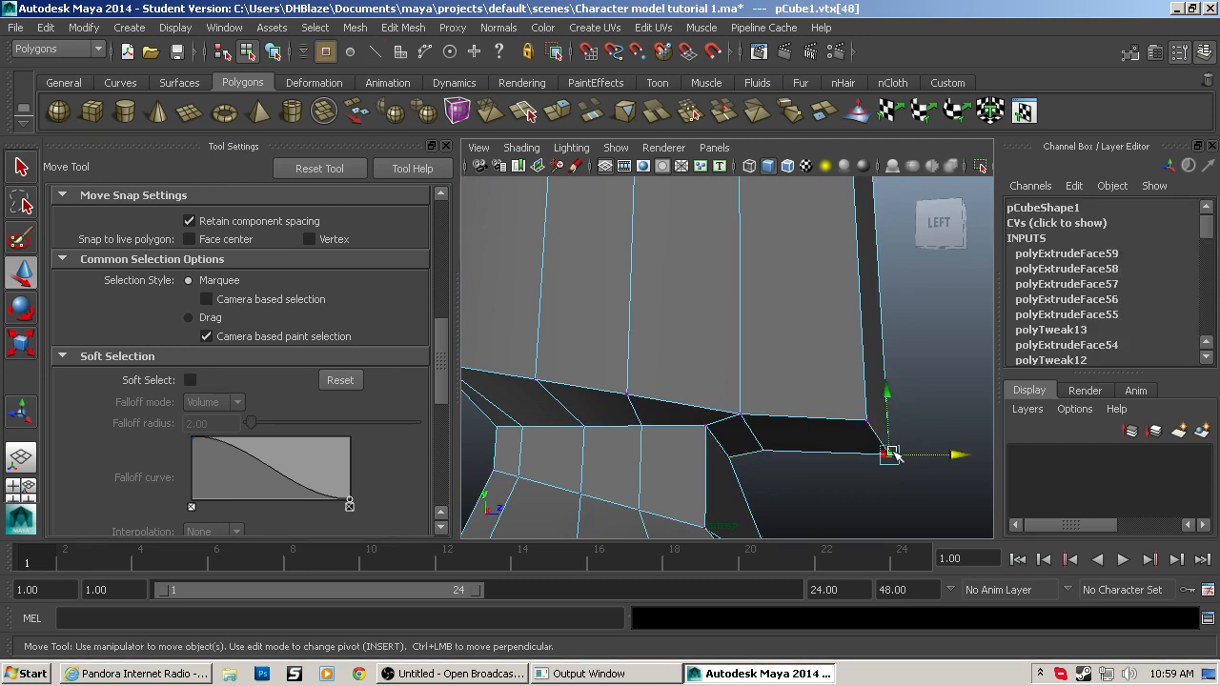
left_click(870, 419, "shift")
mouse_move(880, 379)
left_mouse_down()
mouse_move(880, 346)
mouse_move(880, 362)
left_mouse_up()
scroll(886, 377, "down", 10)
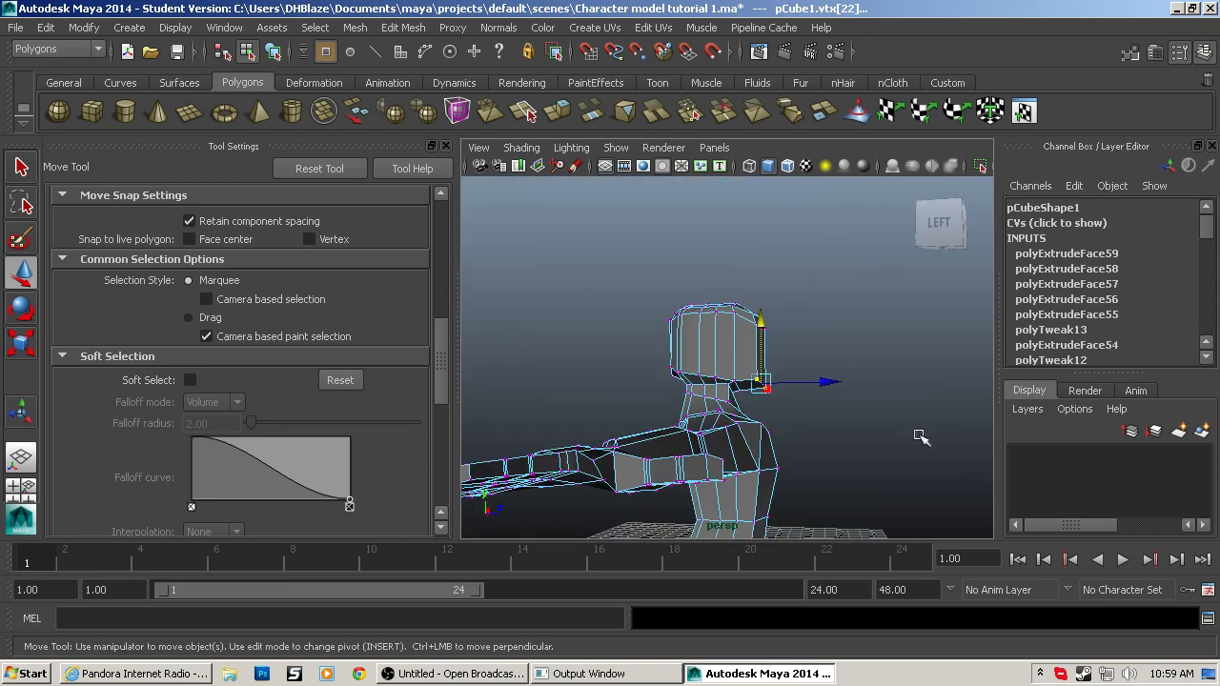
Step: Select the strip of side faces on the torso from the armpit down to the hip and move it sideways
left_click_drag(920, 437, 744, 466, "alt")
scroll(745, 466, "up", 3)
middle_click_drag(746, 464, 818, 256, "alt")
right_click_drag(779, 315, 782, 354)
left_click_drag(782, 354, 830, 352, "alt")
left_click(755, 353, "shift")
left_click(770, 361, "shift")
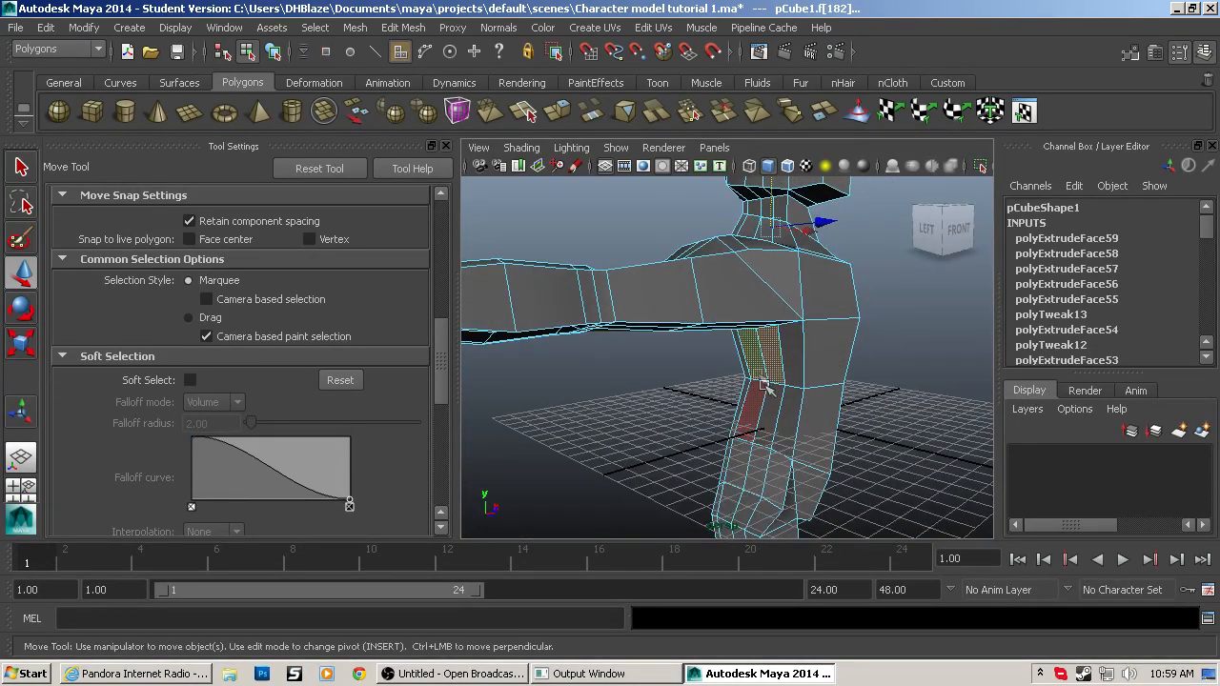
left_click(760, 367)
left_click(769, 376, "shift")
left_click(773, 395, "shift")
left_click(754, 429, "shift")
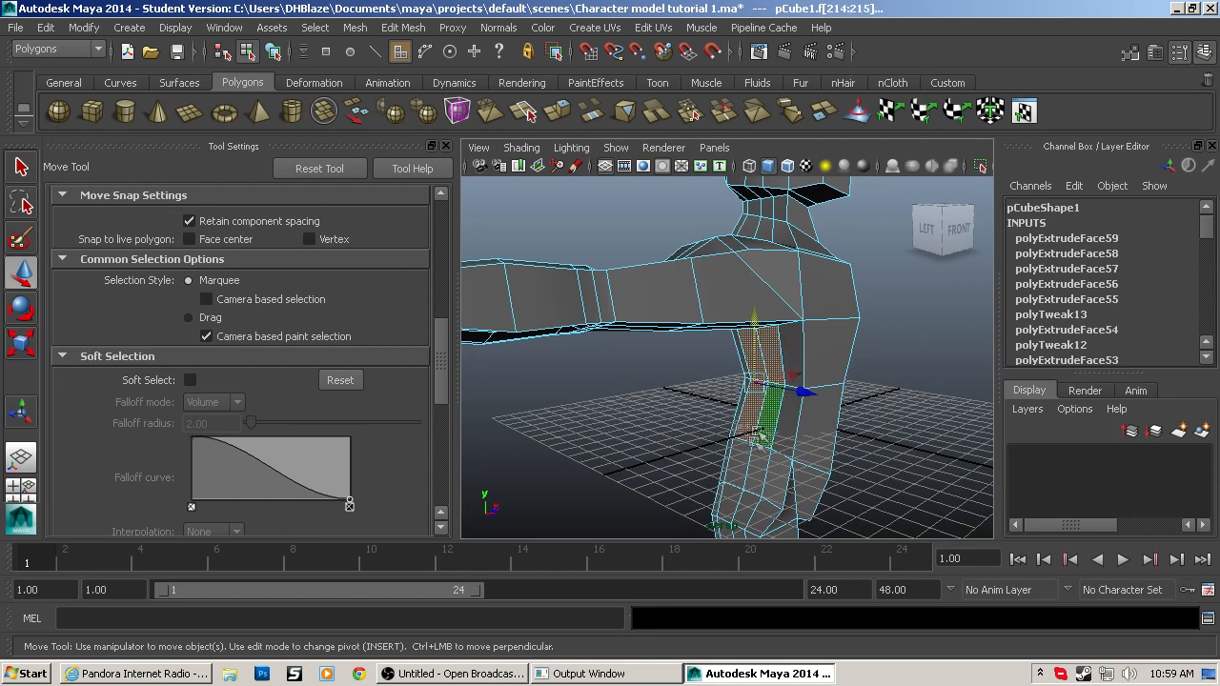
left_click(746, 459, "shift")
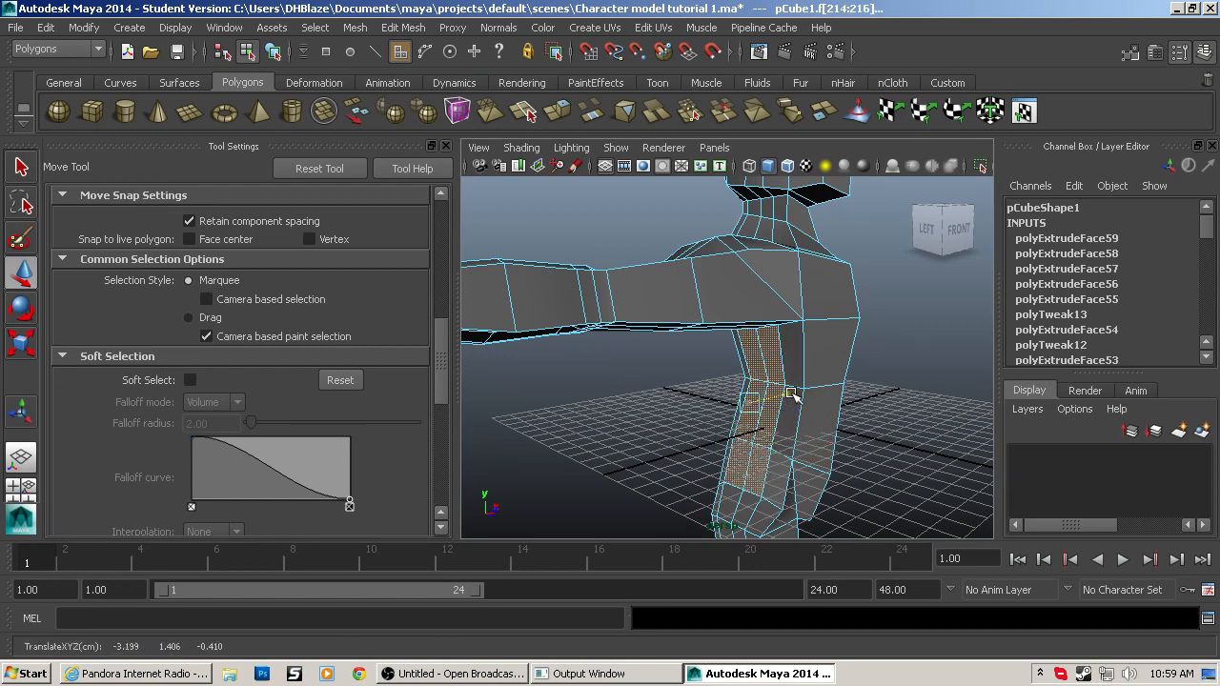
left_click_drag(784, 404, 706, 388, "alt")
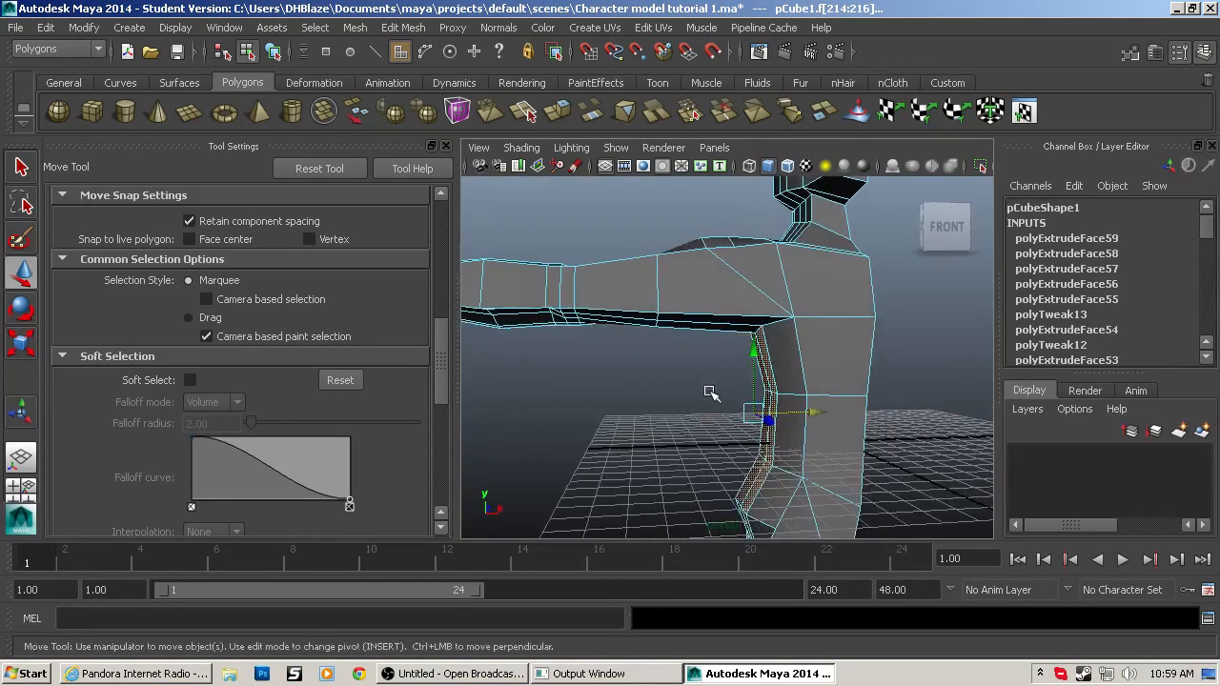
Step: Lower the faces on the underside of the upper arm and adjust the pair nearest the armpit separately
scroll(707, 388, "up", 3)
left_click(711, 310)
middle_click_drag(713, 310, 872, 224, "alt")
left_click_drag(872, 224, 828, 205, "alt")
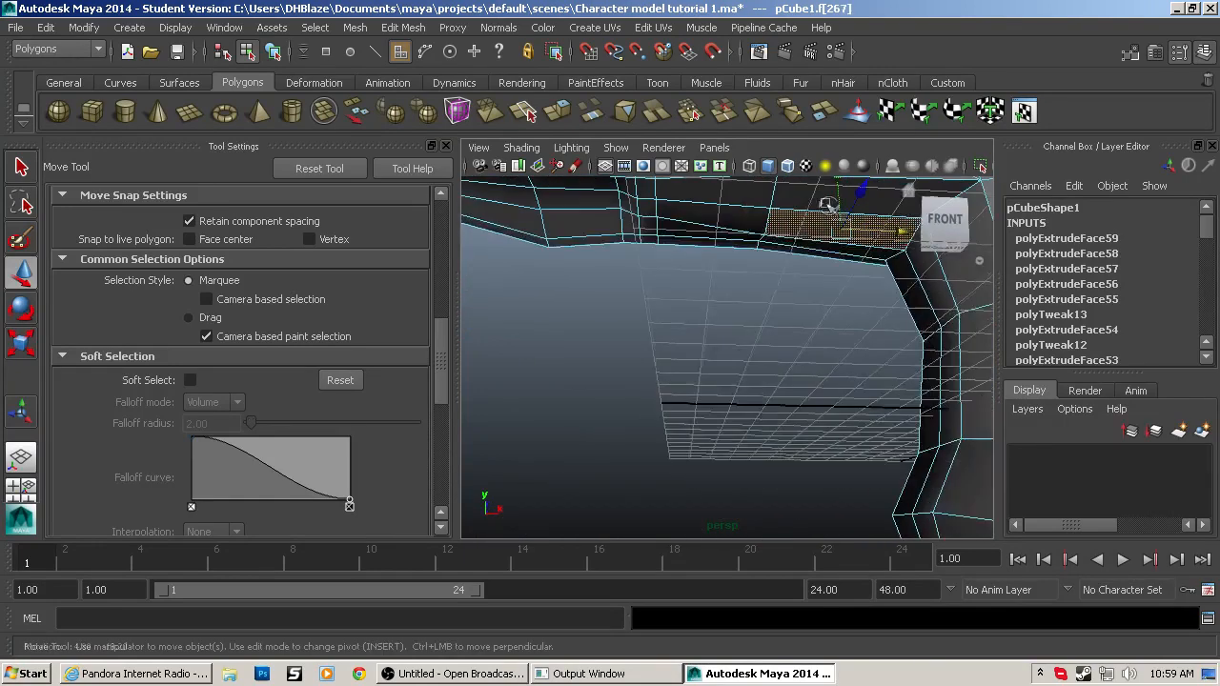
left_click(784, 244, "shift")
left_click(752, 237, "shift")
left_click_drag(782, 194, 781, 188)
key("ctrl+z")
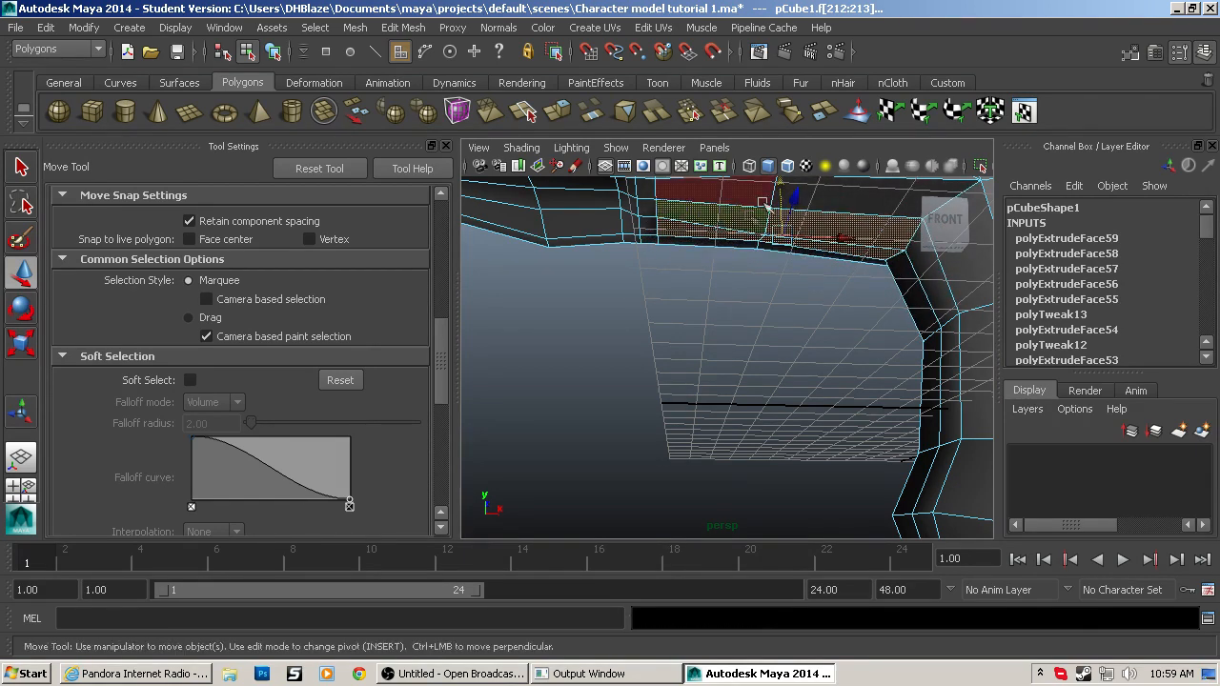
left_click_drag(784, 191, 768, 204)
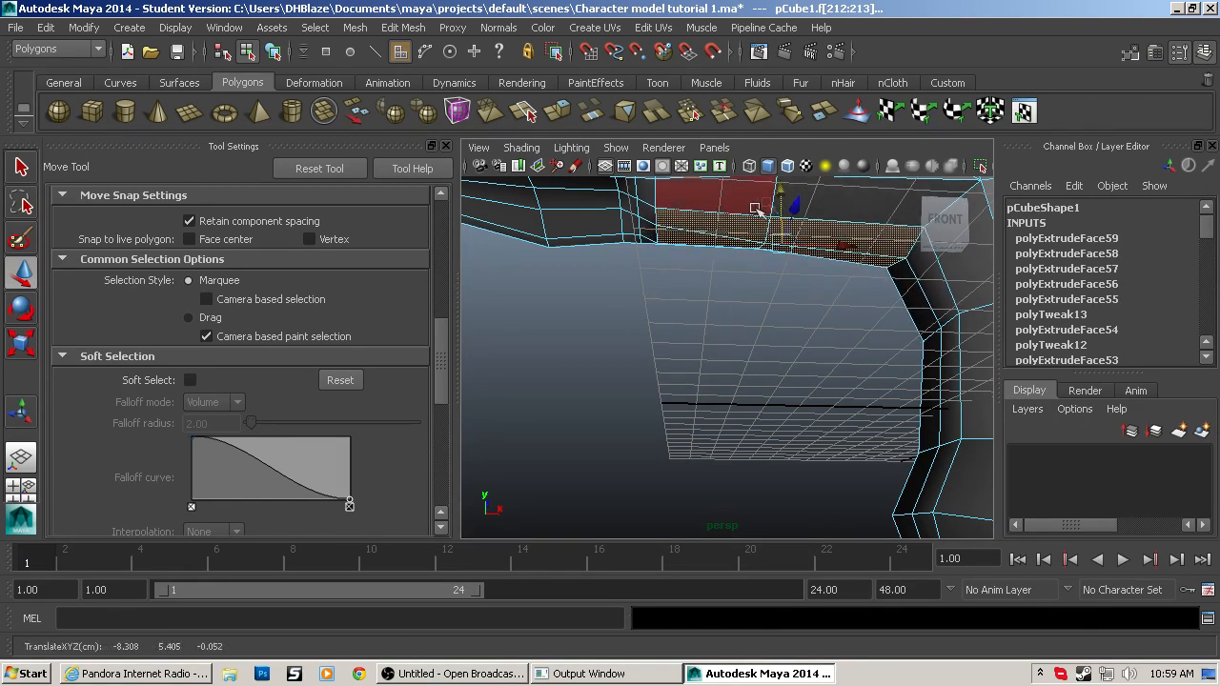
left_click(709, 238, "shift")
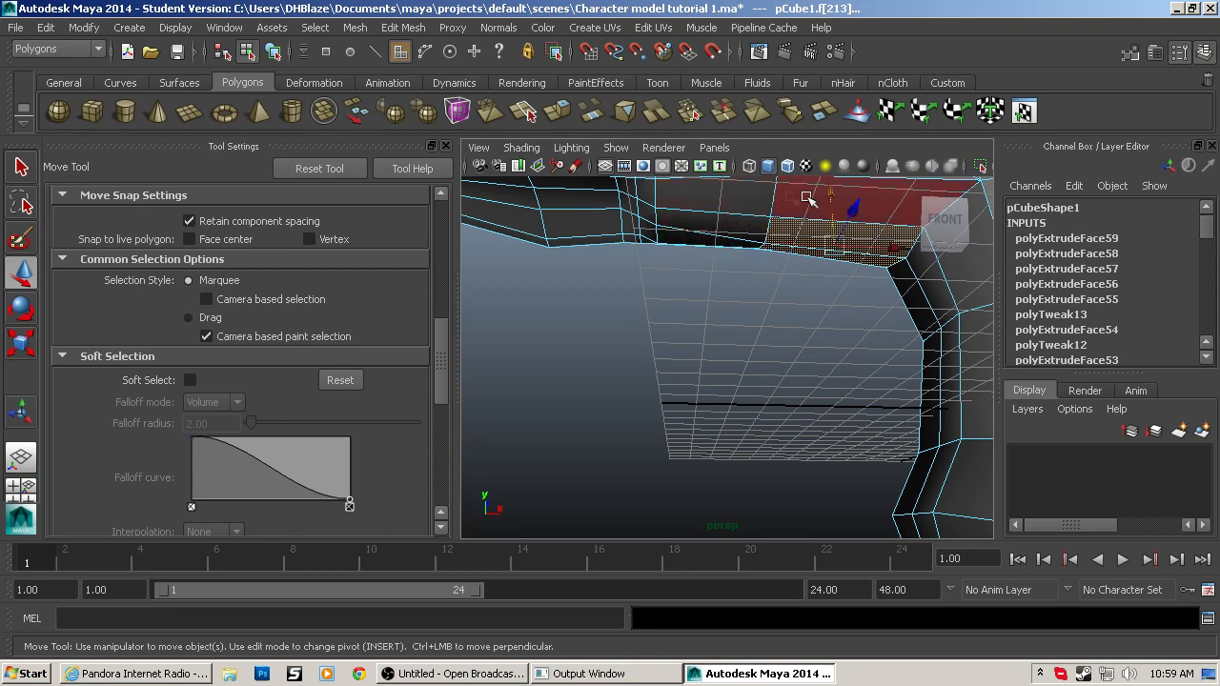
left_click_drag(828, 190, 897, 397)
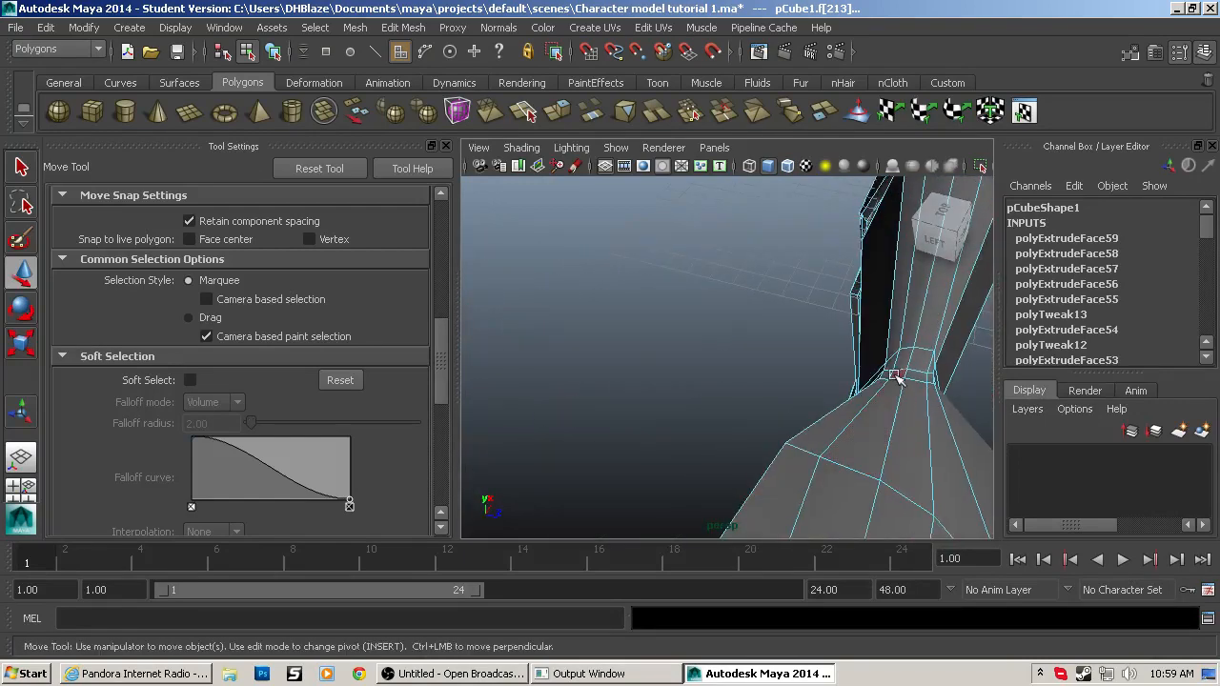
Step: Adjust the height of the small faces on the wrist to smooth the transition between forearm and hand
left_click_drag(920, 371, 706, 286)
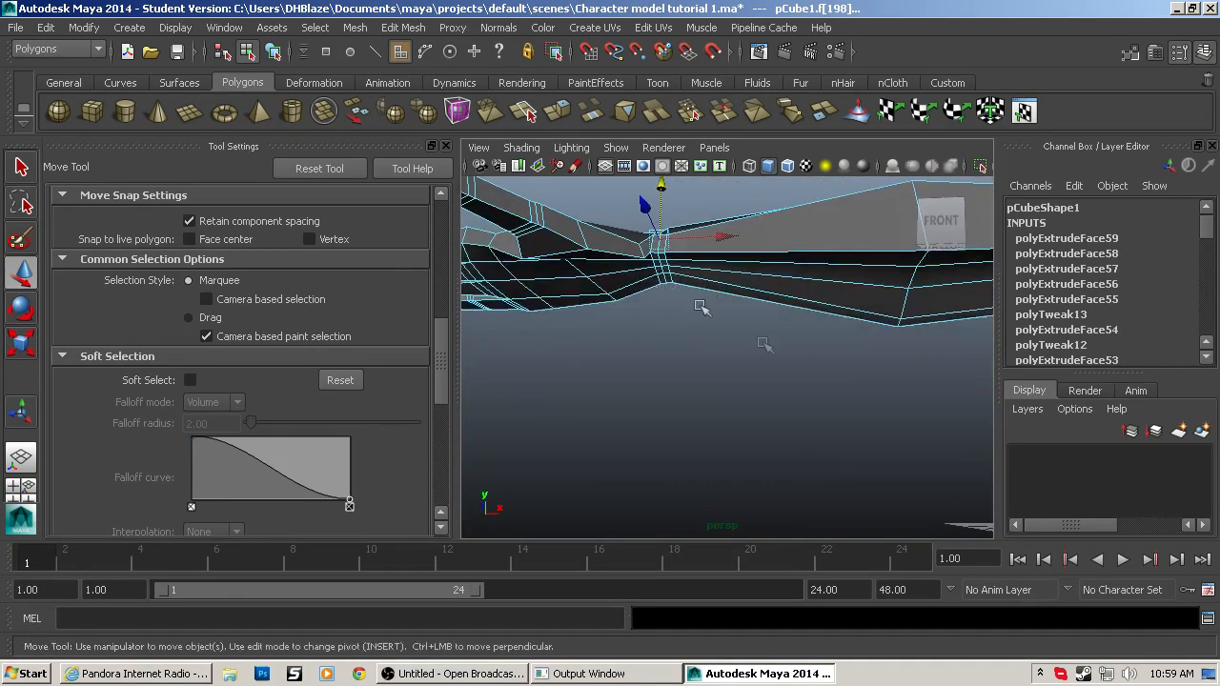
scroll(771, 349, "down", 5)
left_click_drag(858, 441, 848, 466, "alt")
scroll(850, 466, "up", 3)
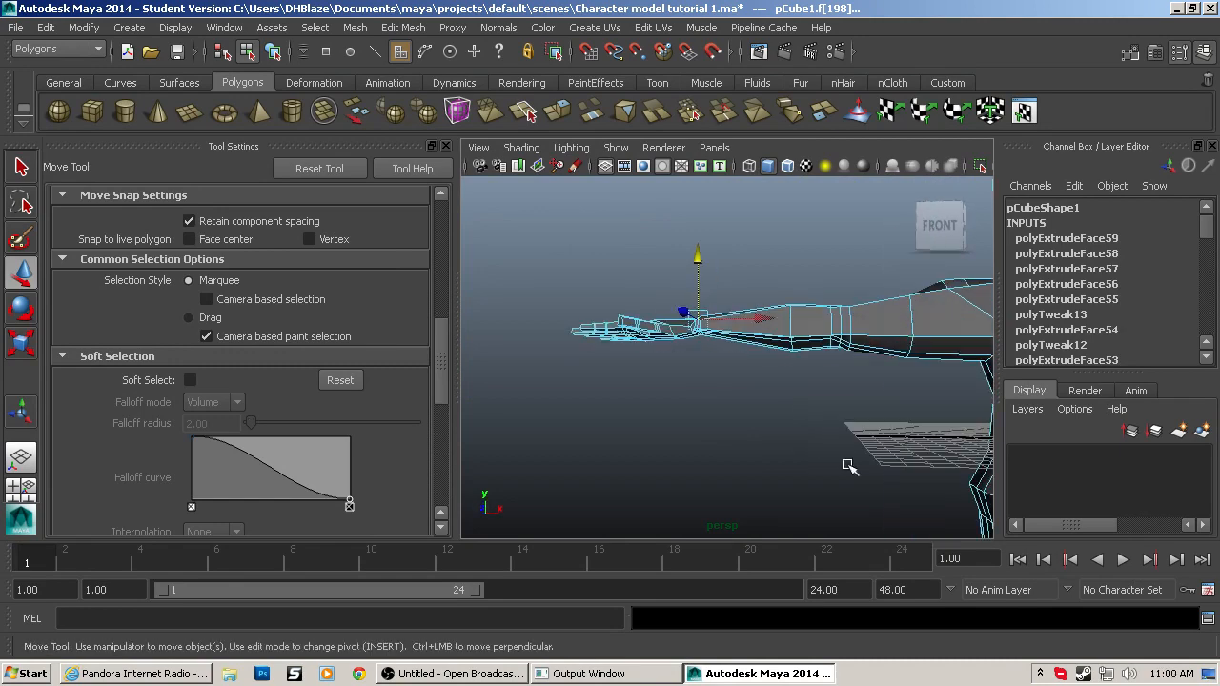
middle_click_drag(850, 466, 760, 327, "alt")
left_click_drag(760, 327, 863, 368, "alt")
scroll(865, 372, "up", 3)
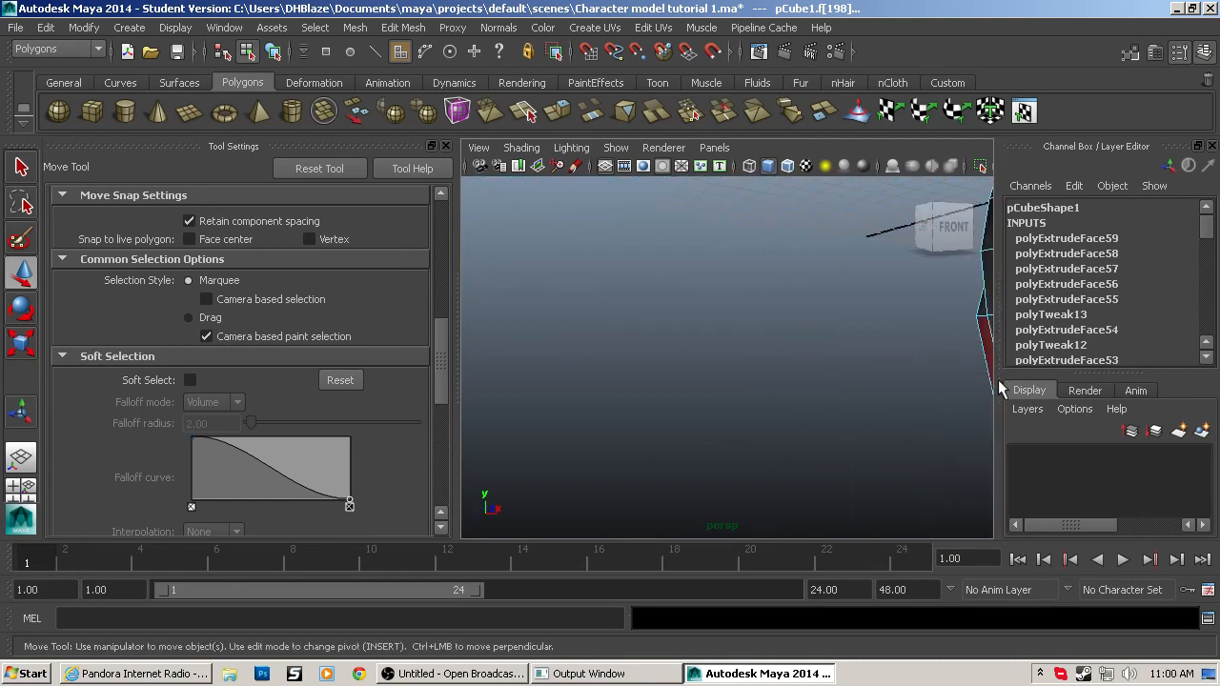
Step: Close the tool settings and move the strip of narrow faces along the outer side of the thigh sideways
middle_click_drag(787, 315, 489, 317, "alt")
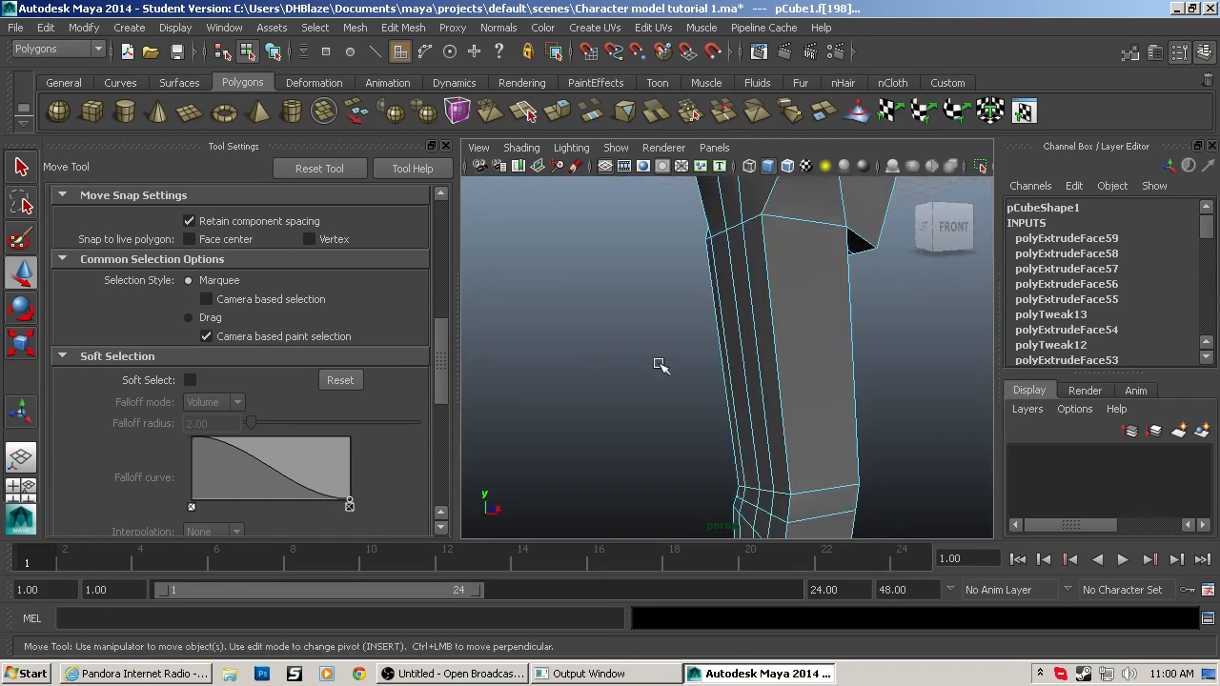
scroll(661, 369, "down", 2)
left_click(446, 145)
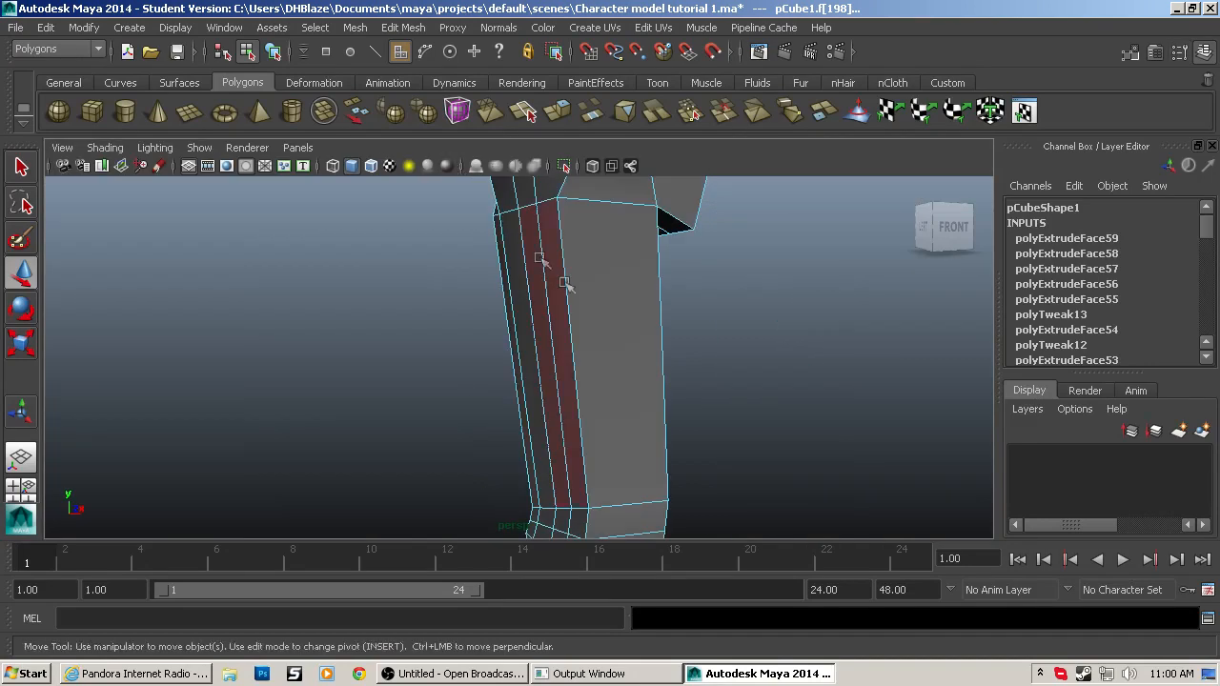
left_click_drag(539, 259, 661, 307, "alt")
left_click(543, 351)
left_click_drag(543, 350, 558, 308, "alt")
key("w")
scroll(537, 372, "down", 2)
left_click(530, 327)
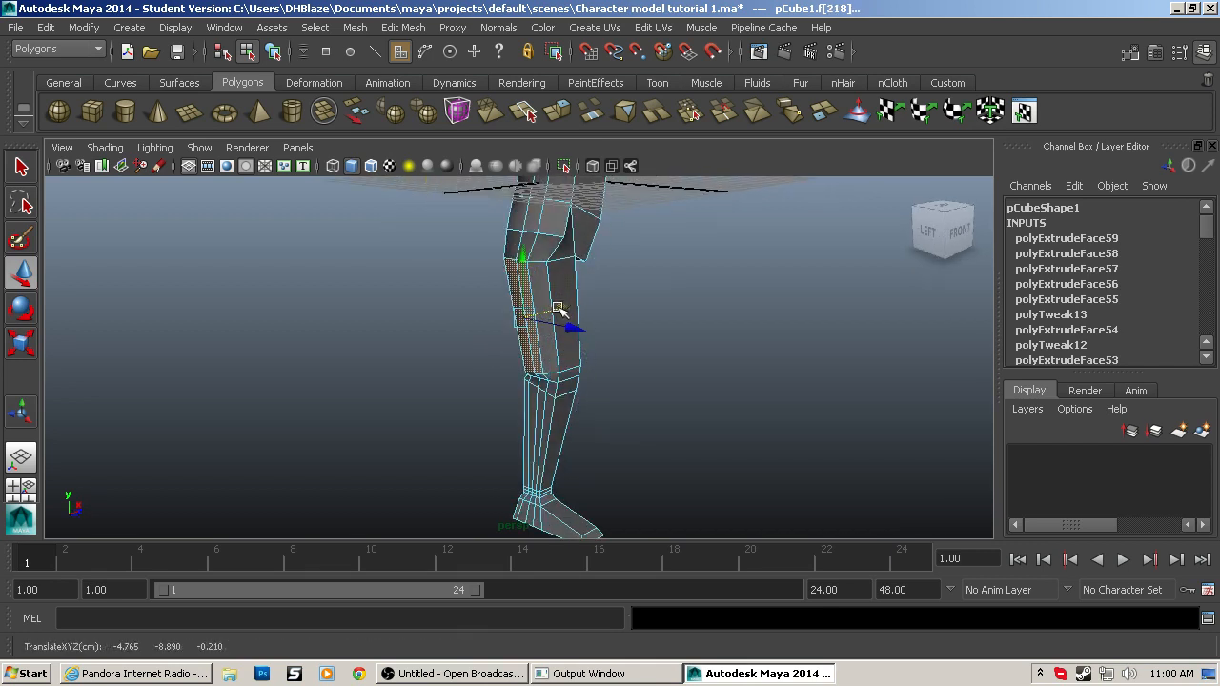
Step: Select the narrow faces along the outer side of the lower leg and move them sideways
left_click(534, 393)
left_click(542, 405)
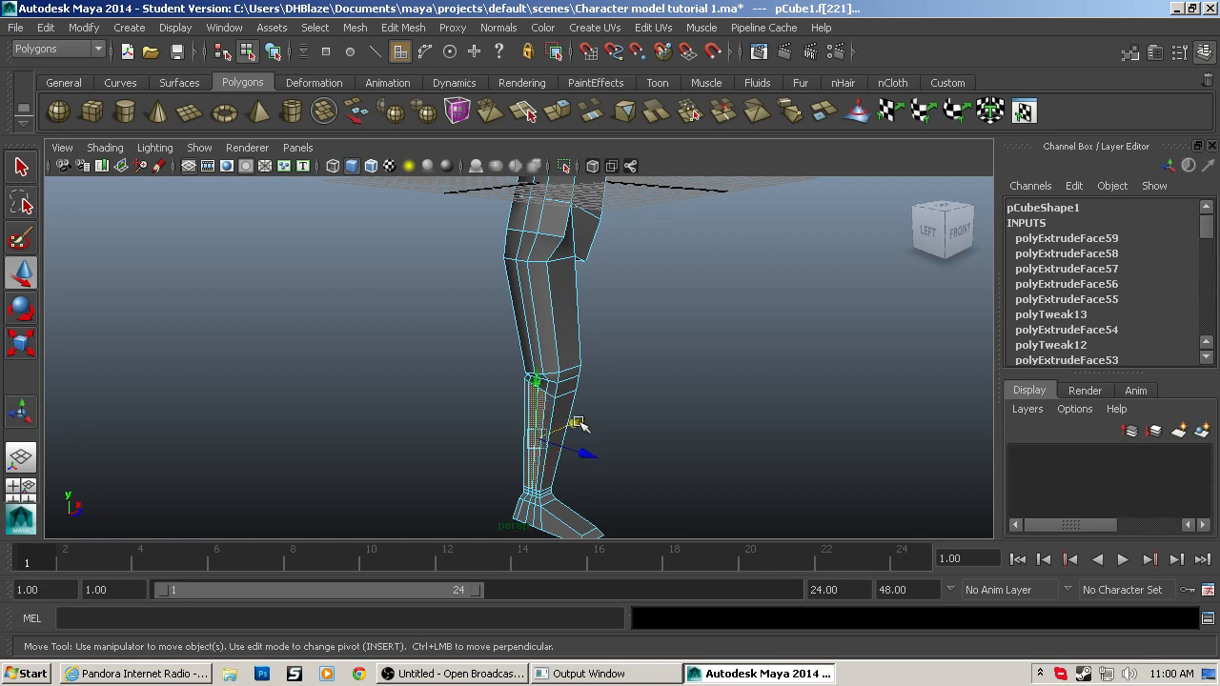
left_click_drag(577, 496, 595, 340, "alt")
scroll(596, 340, "up", 8)
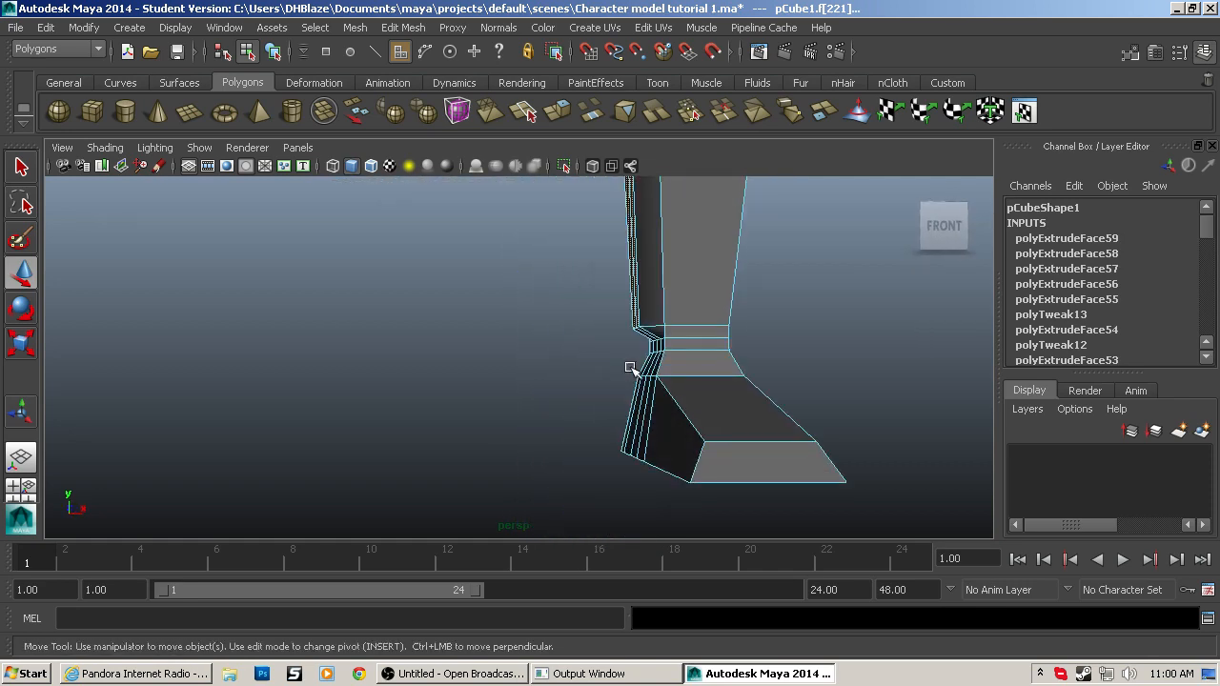
Step: Select the small faces on the outer side of the ankle down to the heel and shift them sideways
left_click_drag(654, 345, 640, 351, "alt")
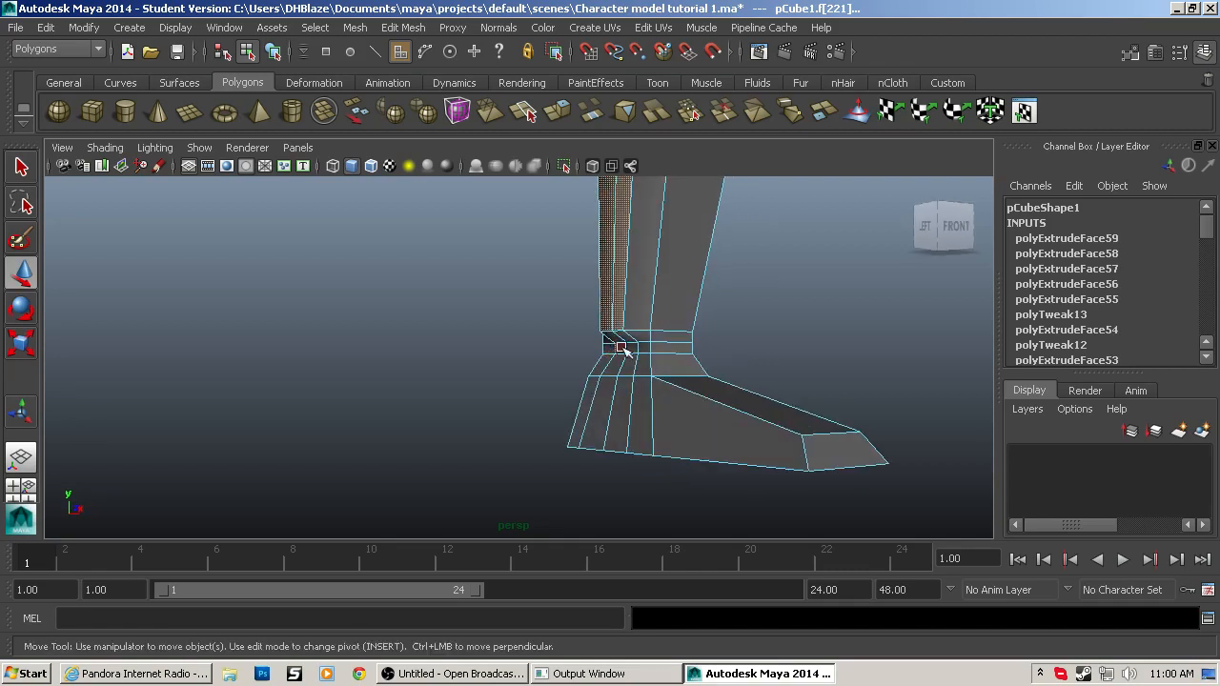
left_click(624, 349)
key("q")
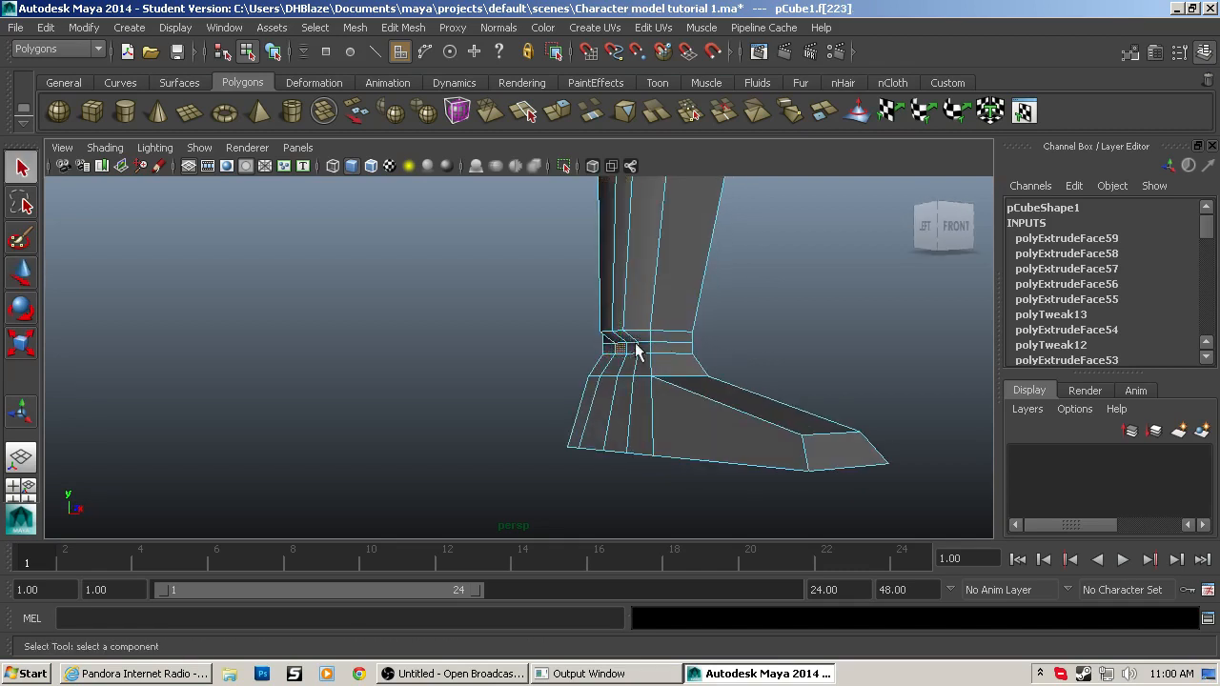
left_click(632, 353, "shift")
key("w")
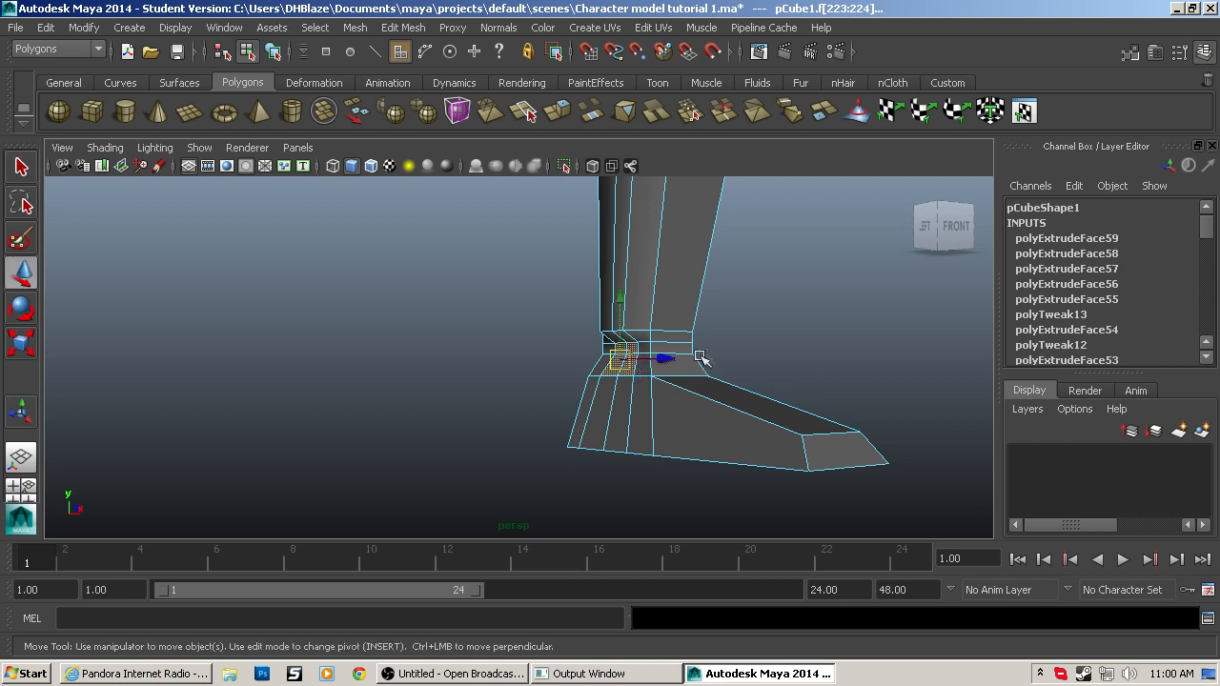
left_click_drag(702, 353, 600, 368, "alt")
left_click(712, 352)
key("ctrl+z")
left_click_drag(726, 360, 641, 376)
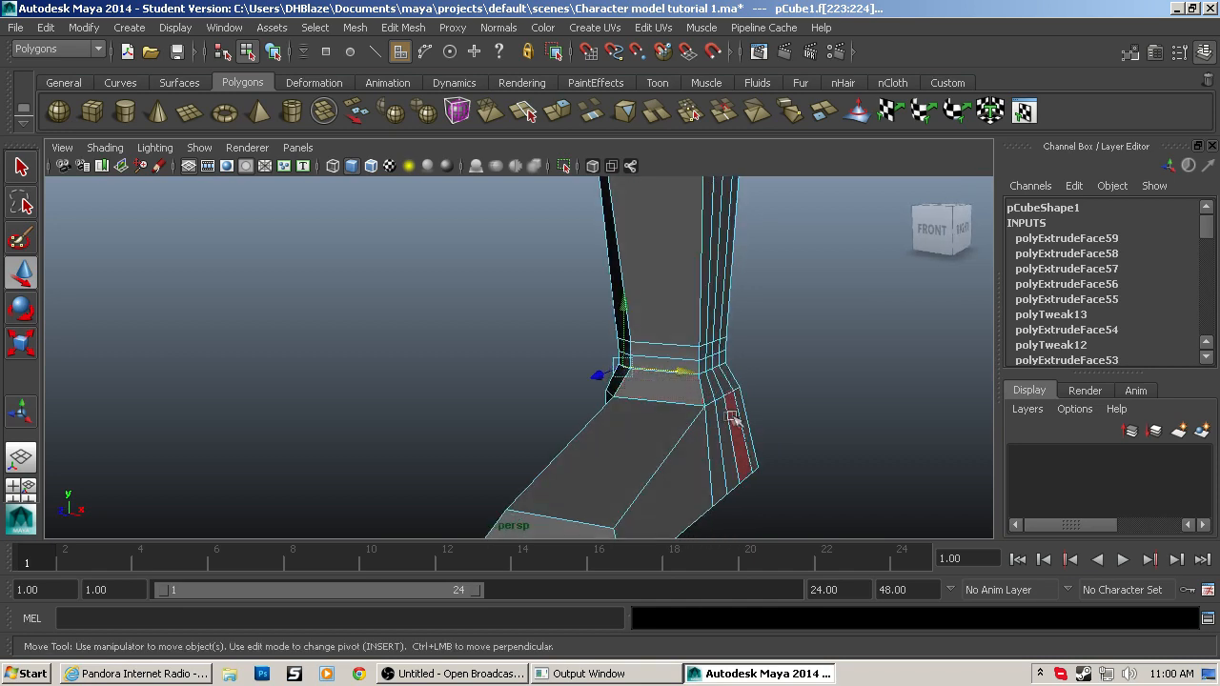
Step: Select the strip of faces along the inner side of the lower leg, ankle and heel and move it sideways
left_click(734, 420)
left_click_drag(736, 420, 690, 420, "alt")
left_click(568, 364)
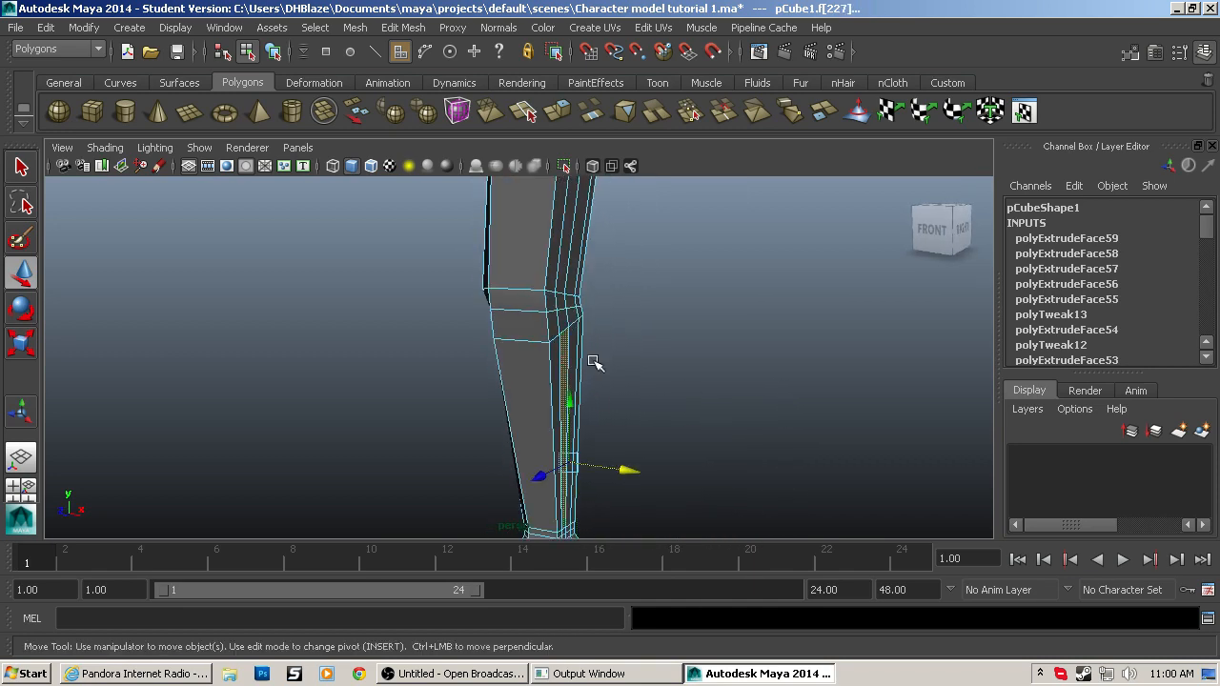
left_click_drag(632, 468, 631, 470)
key("ctrl+z")
middle_click_drag(632, 468, 613, 359, "alt")
right_click_drag(612, 359, 596, 464, "alt")
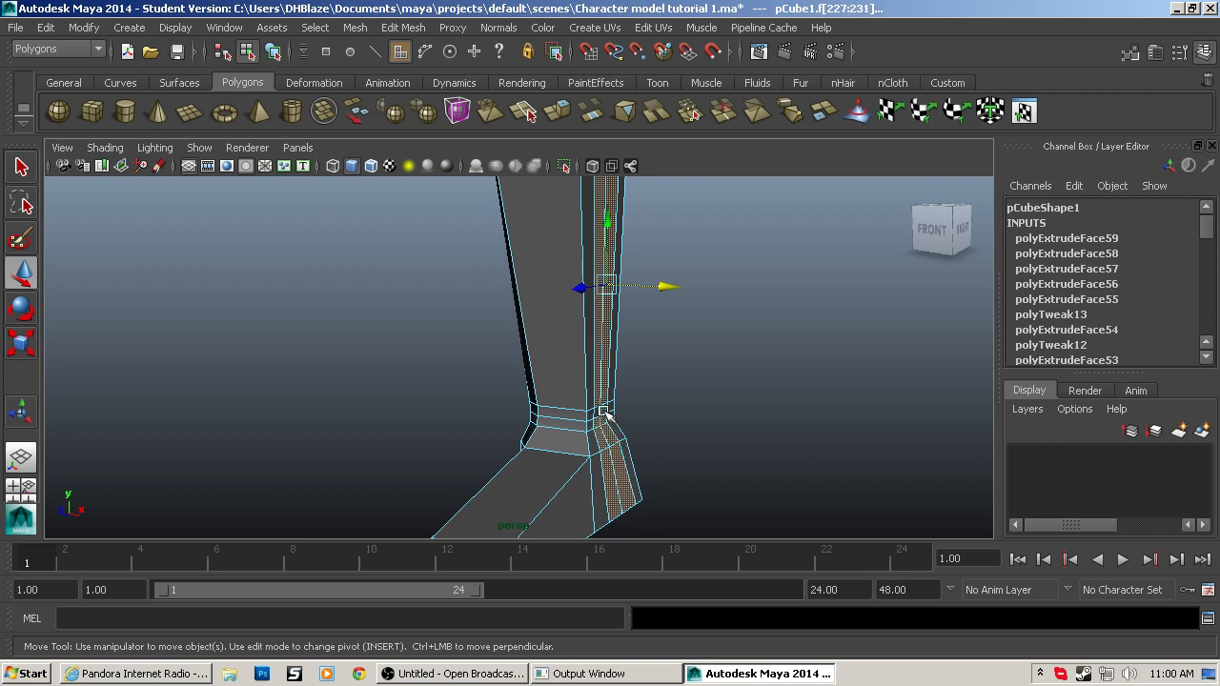
left_click(664, 275)
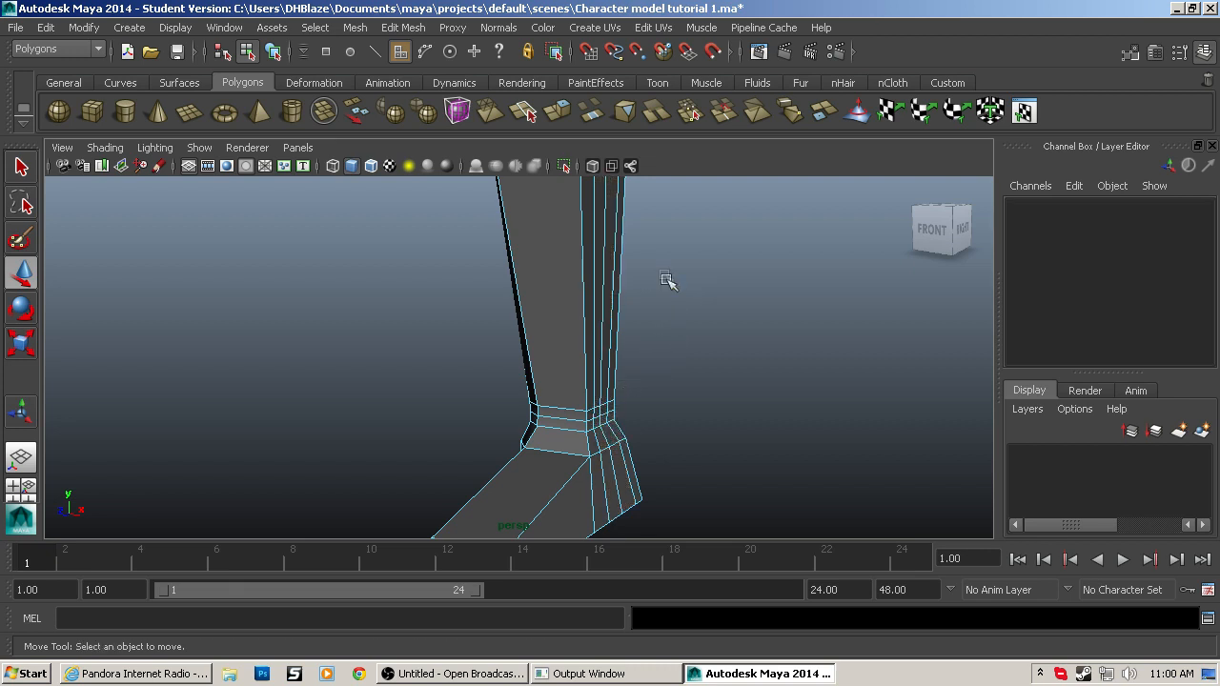
key("ctrl+z")
left_click_drag(670, 289, 678, 284)
middle_click_drag(678, 284, 759, 422, "alt")
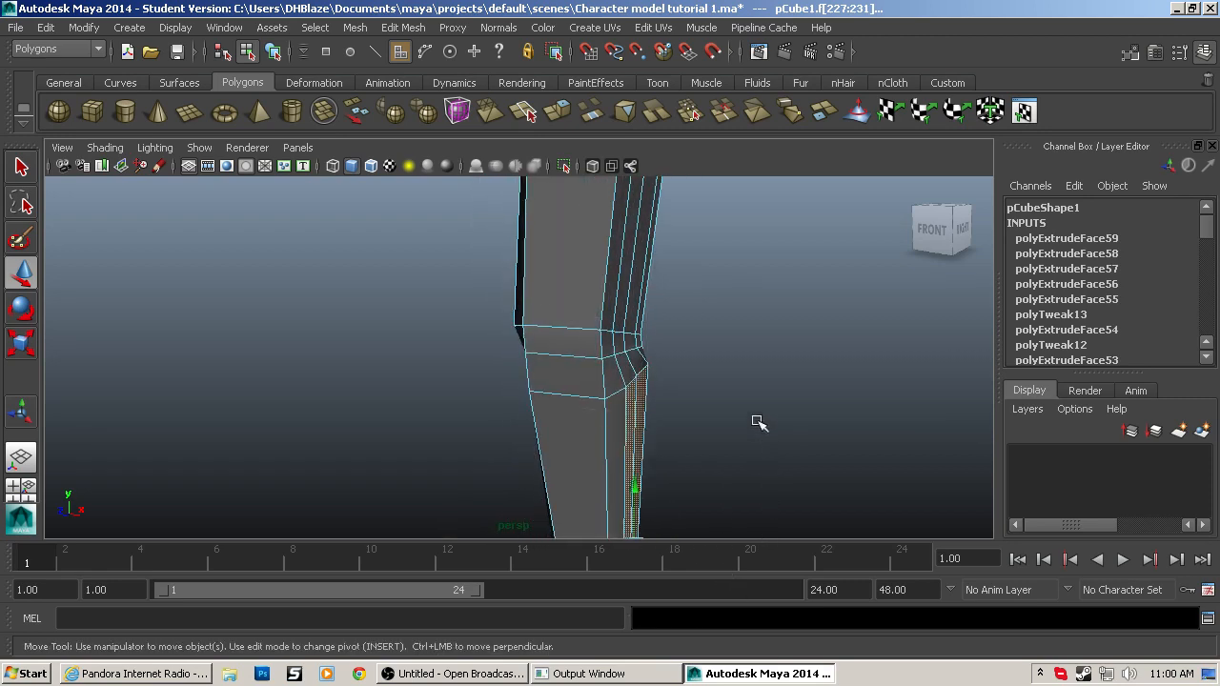
Step: Select the lengthwise edges on the inner side of the thigh and adjust them sideways
left_click_drag(759, 423, 792, 414, "alt")
left_click(649, 291)
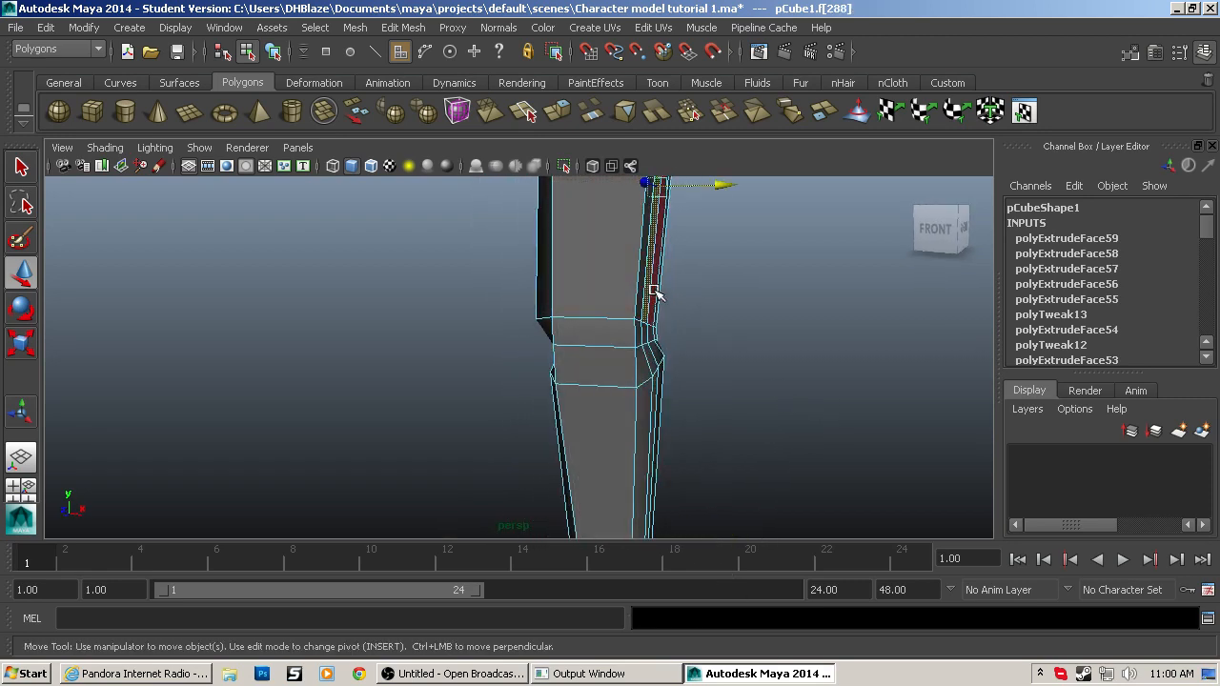
left_click_drag(716, 295, 686, 295, "alt")
key("F10")
left_click(644, 238)
left_click(662, 250)
left_click_drag(701, 229, 771, 308, "alt")
scroll(777, 314, "up", 2)
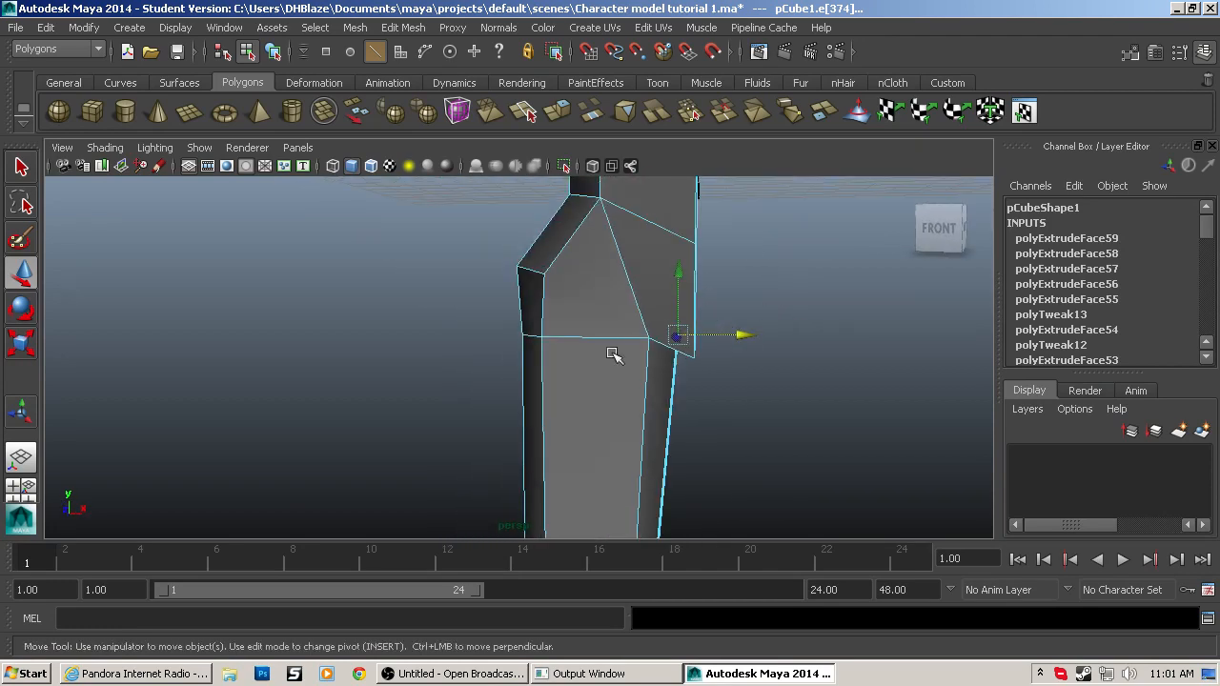
Step: Raise the vertex at the top of the inner thigh and adjust the lowest crotch vertex on the centre line
scroll(614, 355, "up", 1)
key("F9")
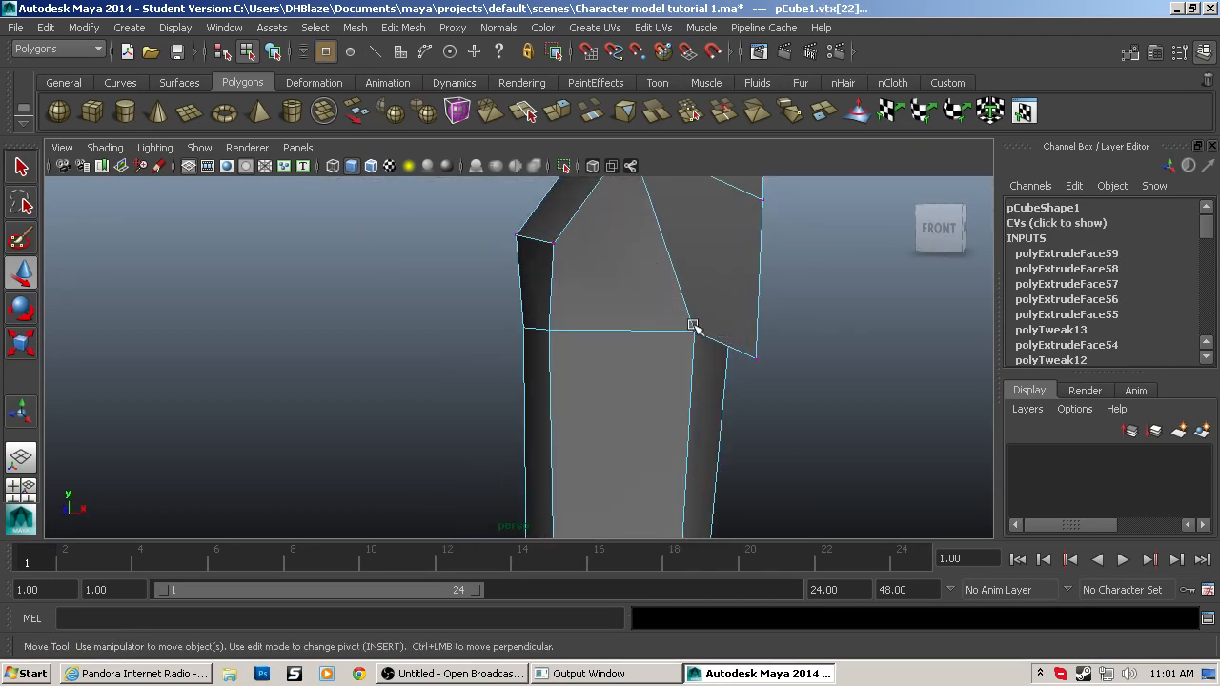
left_click(693, 327)
left_click_drag(694, 327, 694, 311)
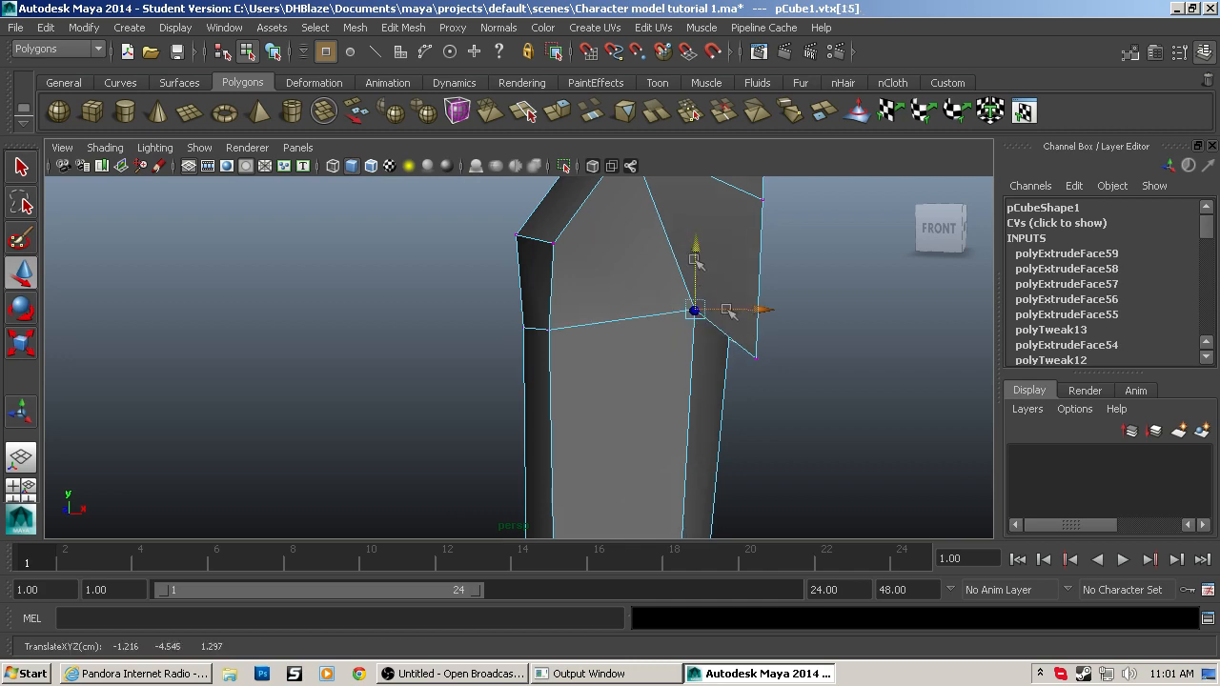
left_click(756, 361)
left_click_drag(758, 289, 664, 432)
scroll(686, 428, "down", 5)
middle_click_drag(665, 433, 631, 259, "alt")
scroll(637, 365, "up", 3)
scroll(637, 365, "up", 4)
scroll(573, 324, "up", 2)
middle_click_drag(572, 376, 642, 298, "alt")
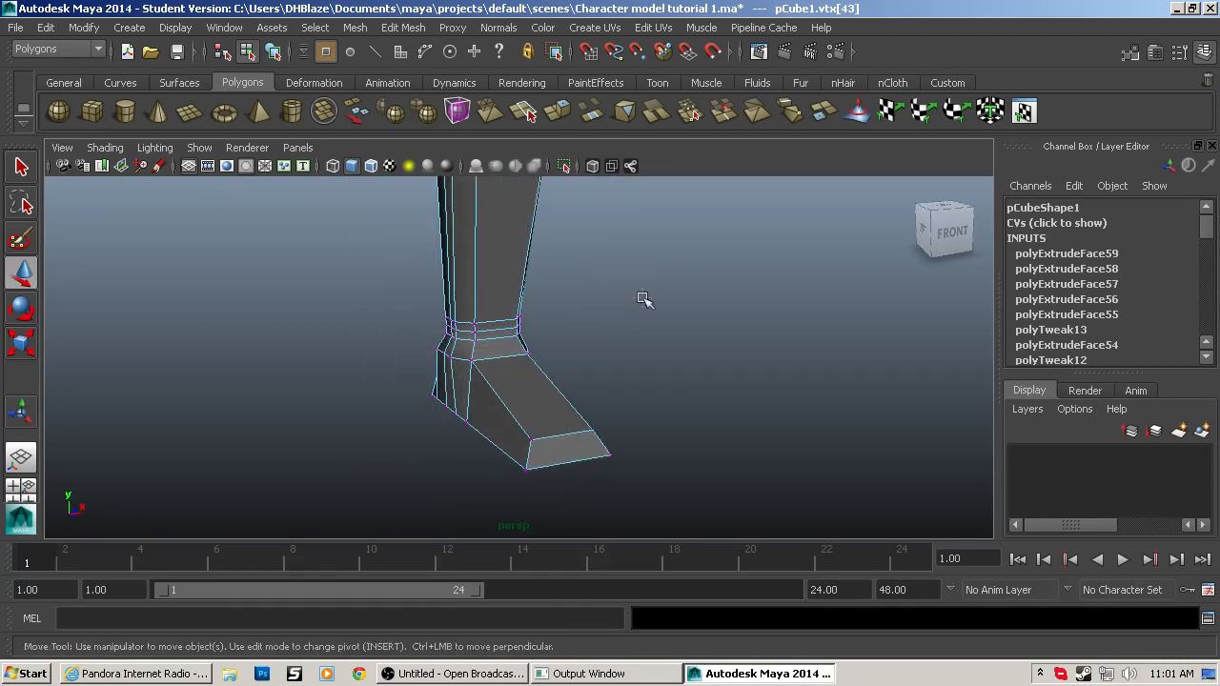
Step: Insert an edge loop across the upper chest and over the shoulder, just above armpit level
key("q")
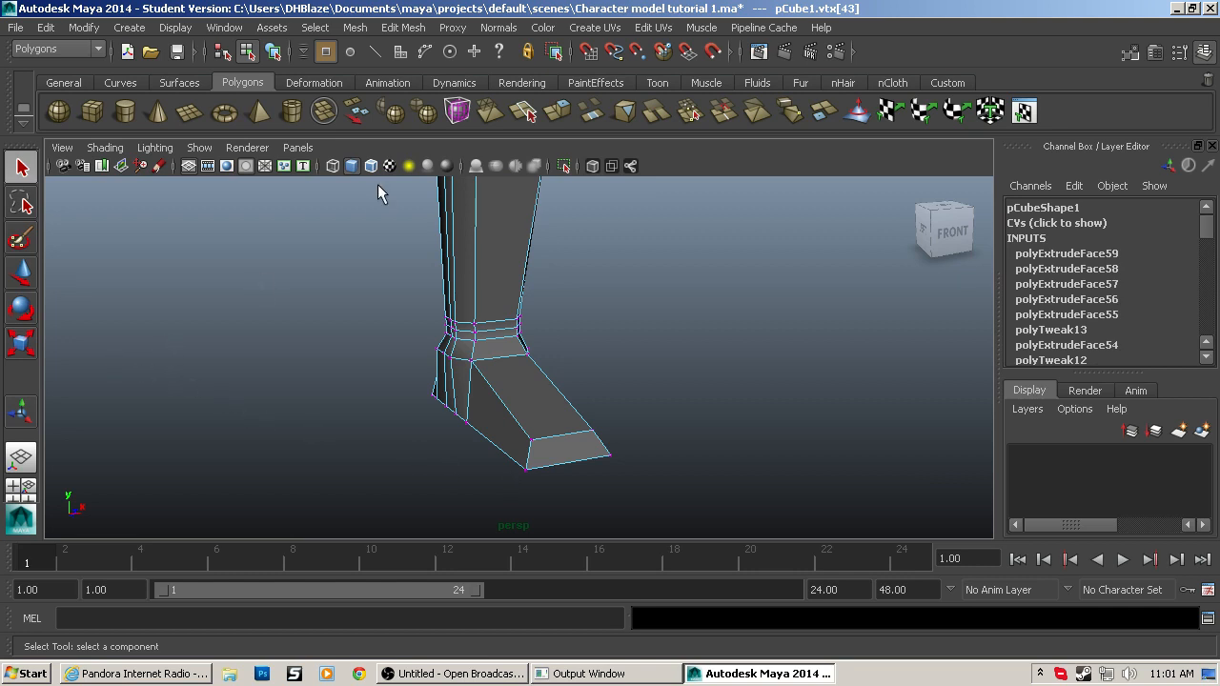
left_click(413, 29)
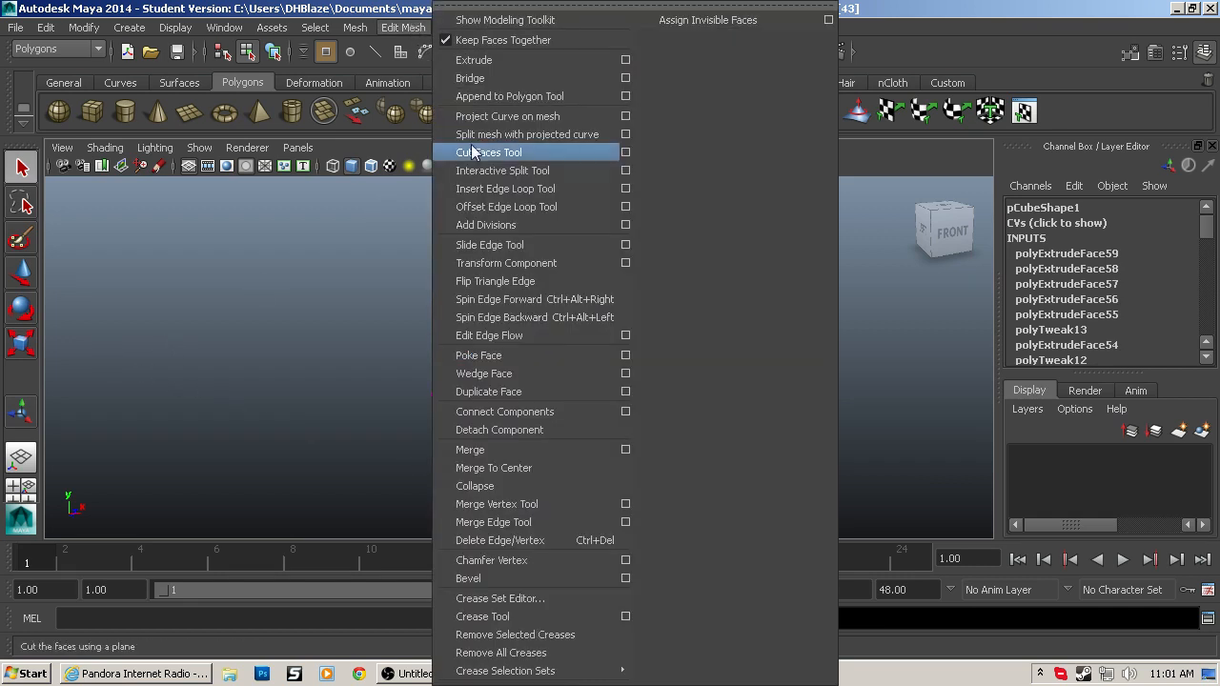
left_click(505, 190)
scroll(611, 467, "up", 1)
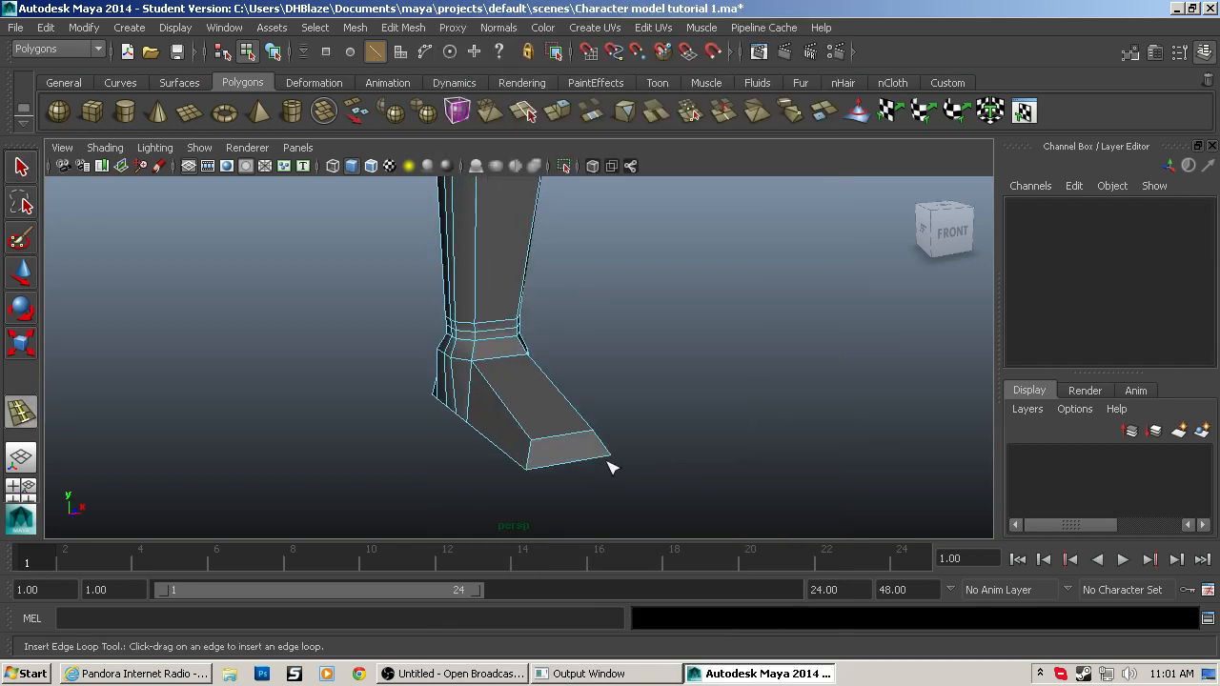
scroll(604, 438, "down", 1)
middle_click_drag(641, 286, 664, 526, "alt")
scroll(629, 422, "down", 3)
middle_click_drag(624, 321, 619, 495, "alt")
scroll(546, 327, "up", 4)
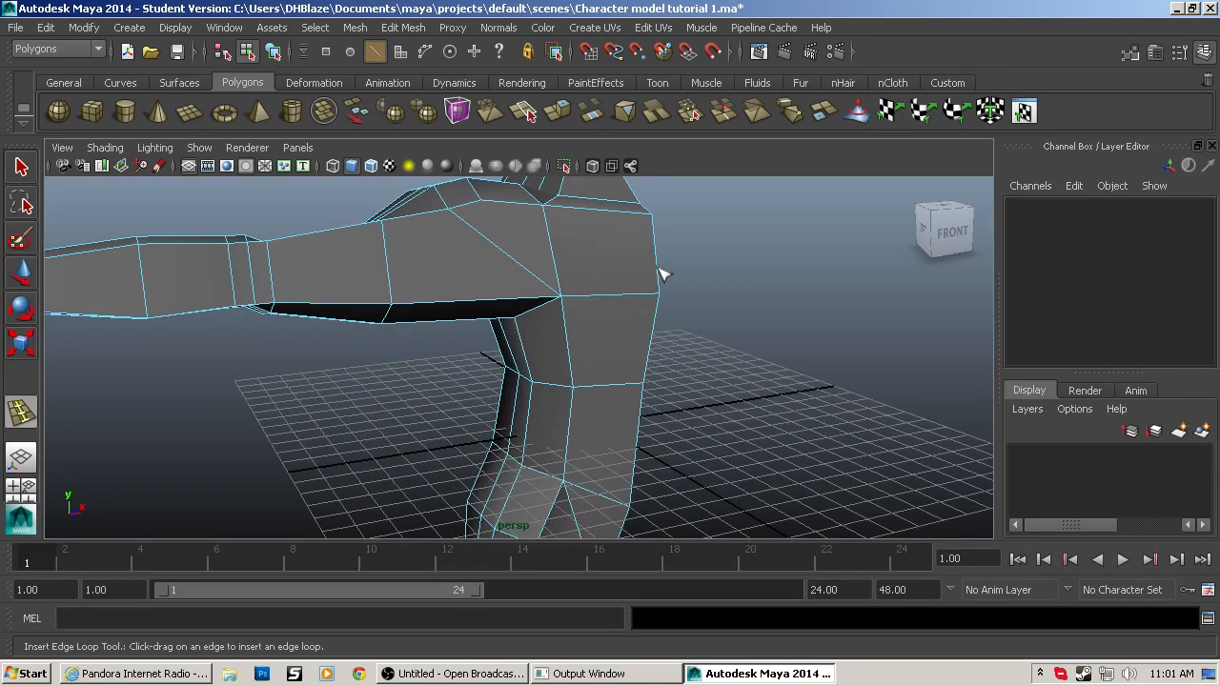
left_click_drag(664, 276, 665, 276)
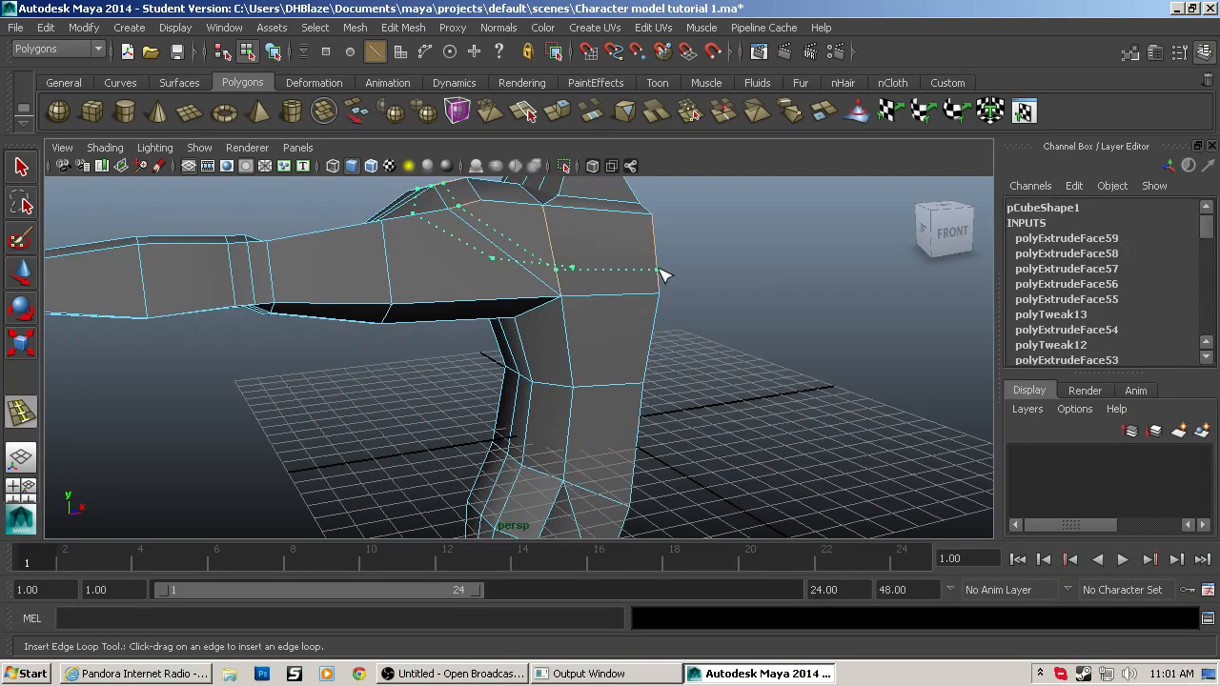
left_click_drag(663, 269, 664, 270)
Step: Insert edge loops around the ribs and the waist, and another along the length of the arm
right_click_drag(665, 270, 588, 386, "alt")
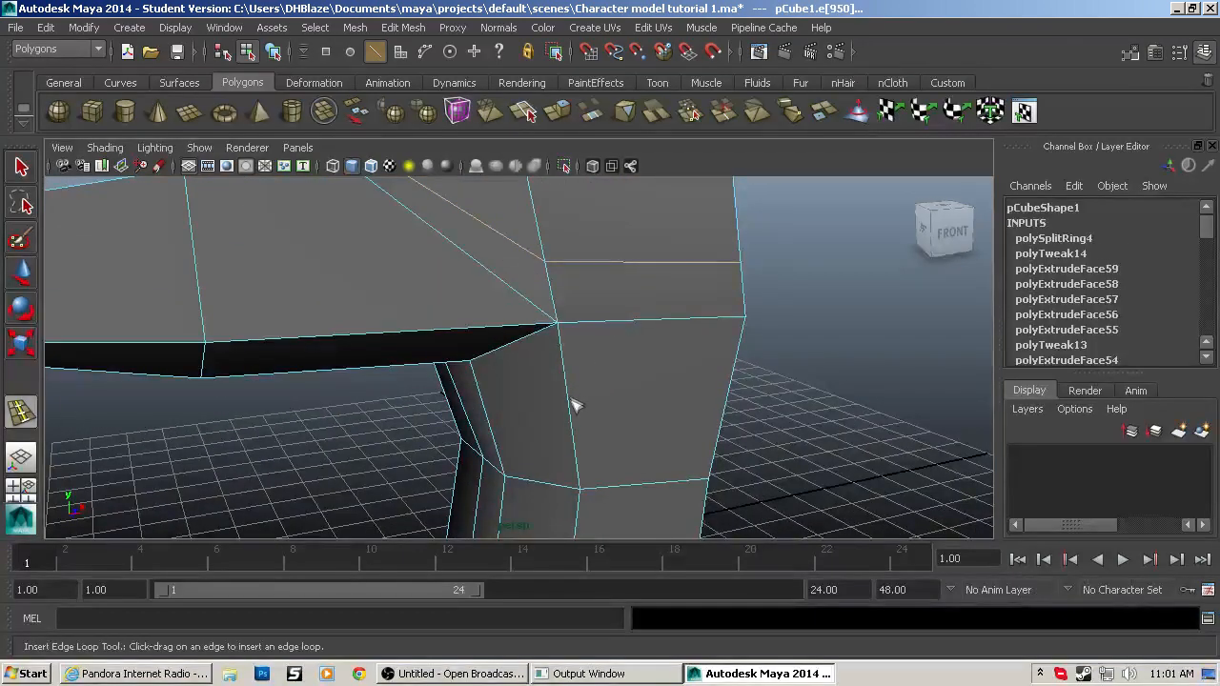
left_click_drag(572, 405, 572, 405)
left_click_drag(580, 509, 648, 422, "alt")
right_click_drag(648, 422, 599, 295, "alt")
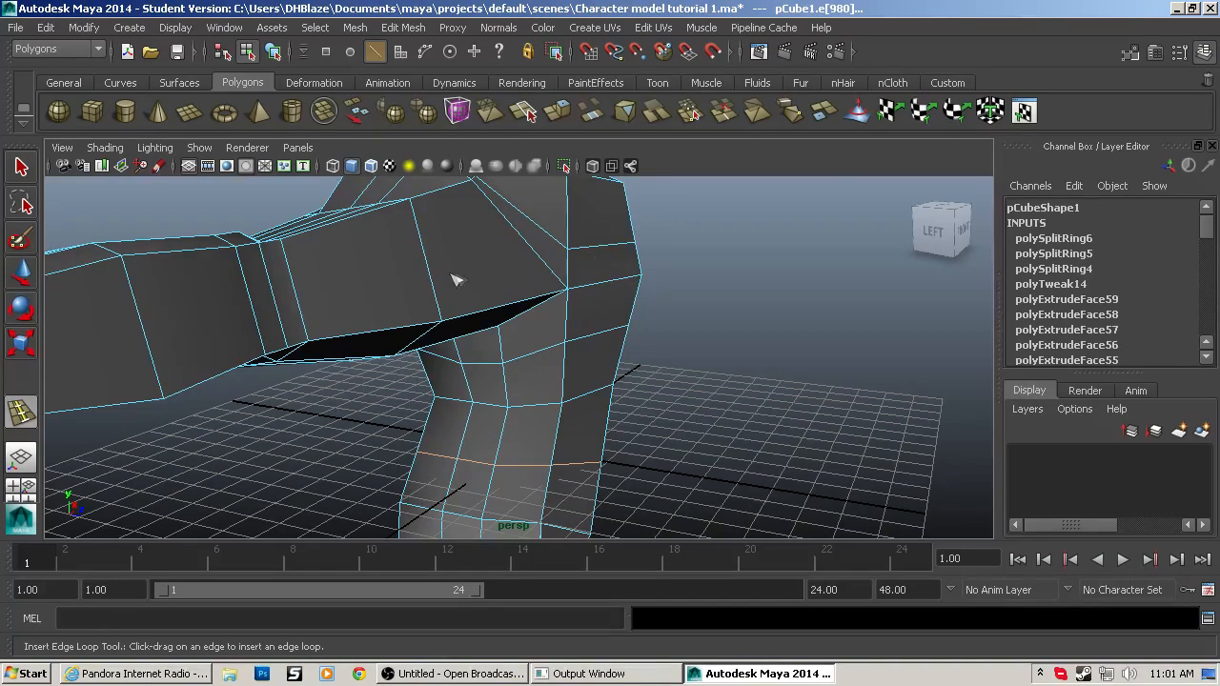
left_click_drag(431, 275, 460, 456)
Step: Move the vertex at the front of the armpit backward toward the arm
key("F9")
key("q")
left_click(426, 484)
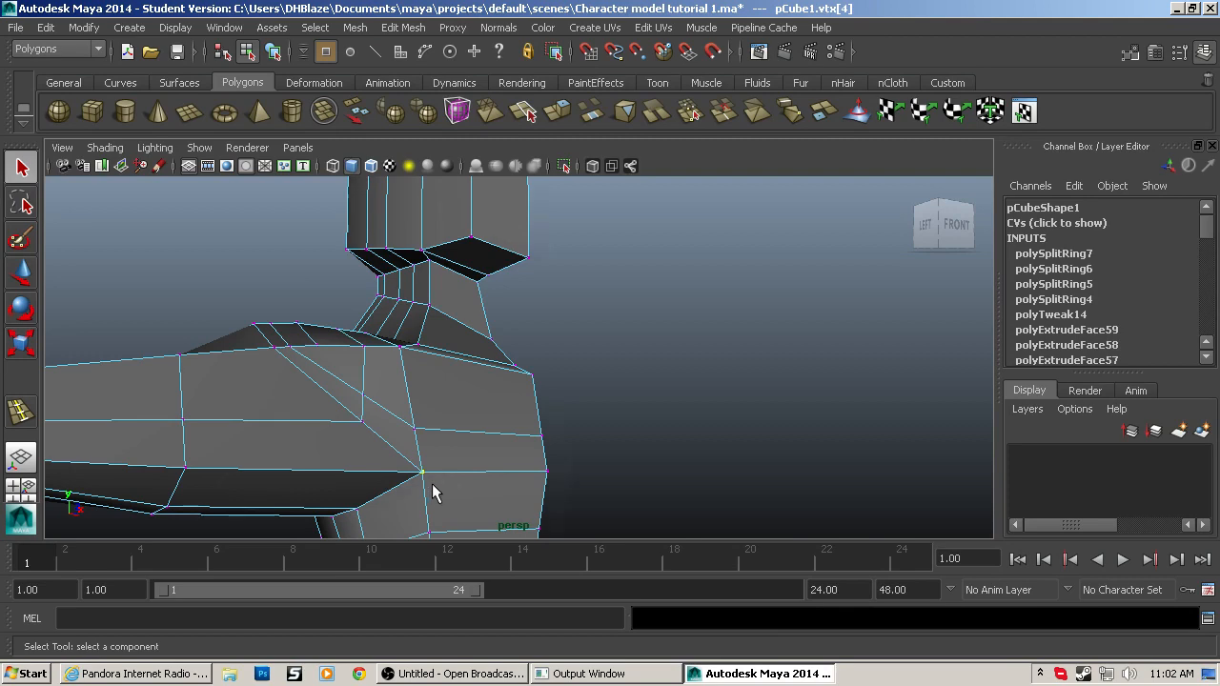
left_click_drag(430, 490, 506, 505, "alt")
key("w")
scroll(519, 530, "up", 2)
scroll(586, 451, "up", 2)
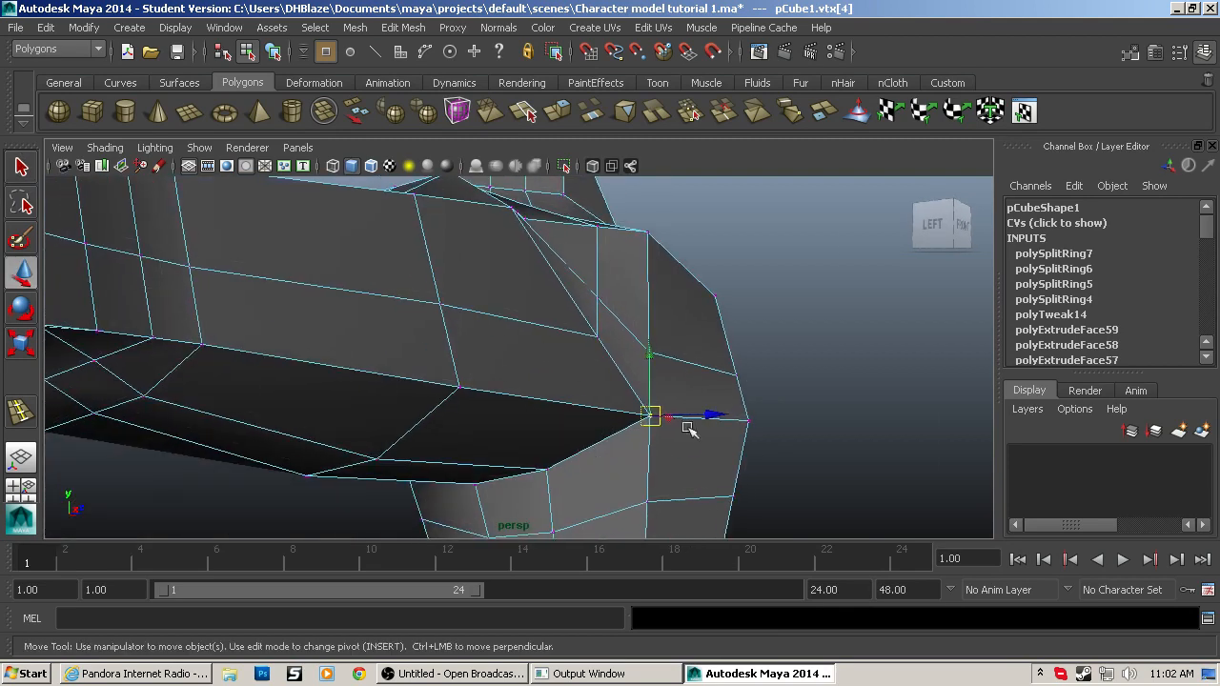
left_click_drag(713, 416, 665, 416)
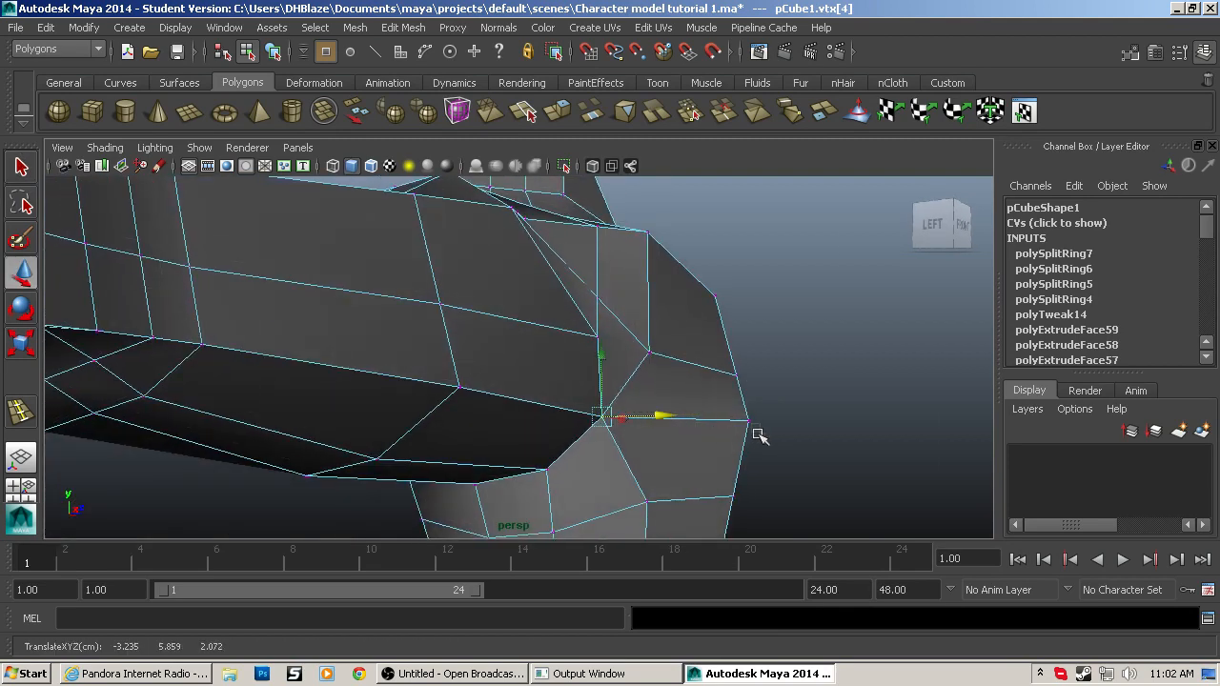
Step: Push the centre vertex under the chest backward and lower the two vertices of the chest loop above it
left_click(751, 419)
left_click_drag(808, 422, 783, 420)
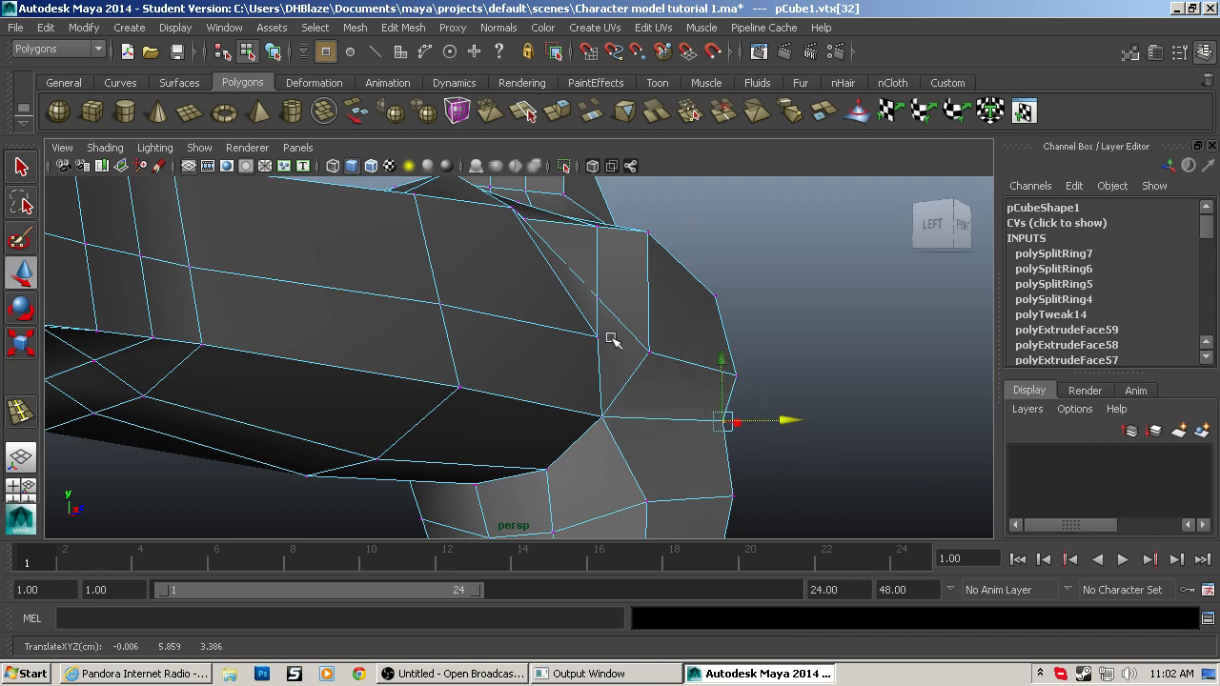
left_click(647, 350)
left_click(735, 380, "shift")
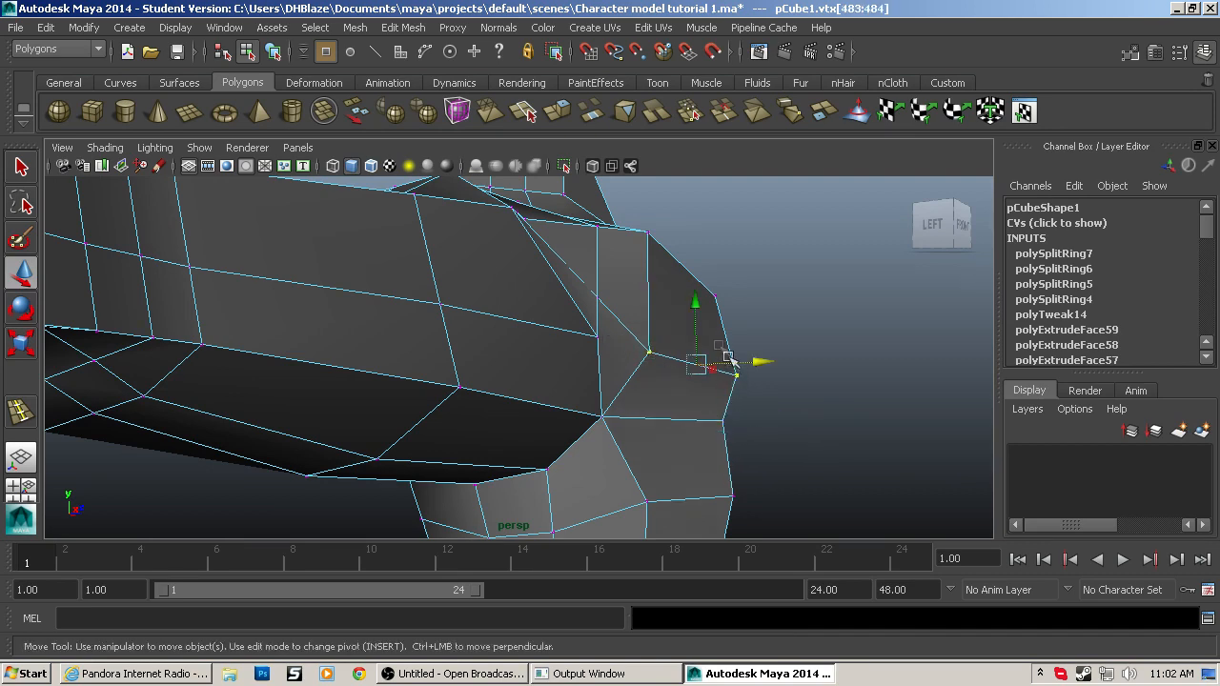
left_click_drag(701, 311, 663, 415)
Step: Reposition the vertices at the front of the shoulder and move the upper chest corner vertex backward
left_click(589, 408)
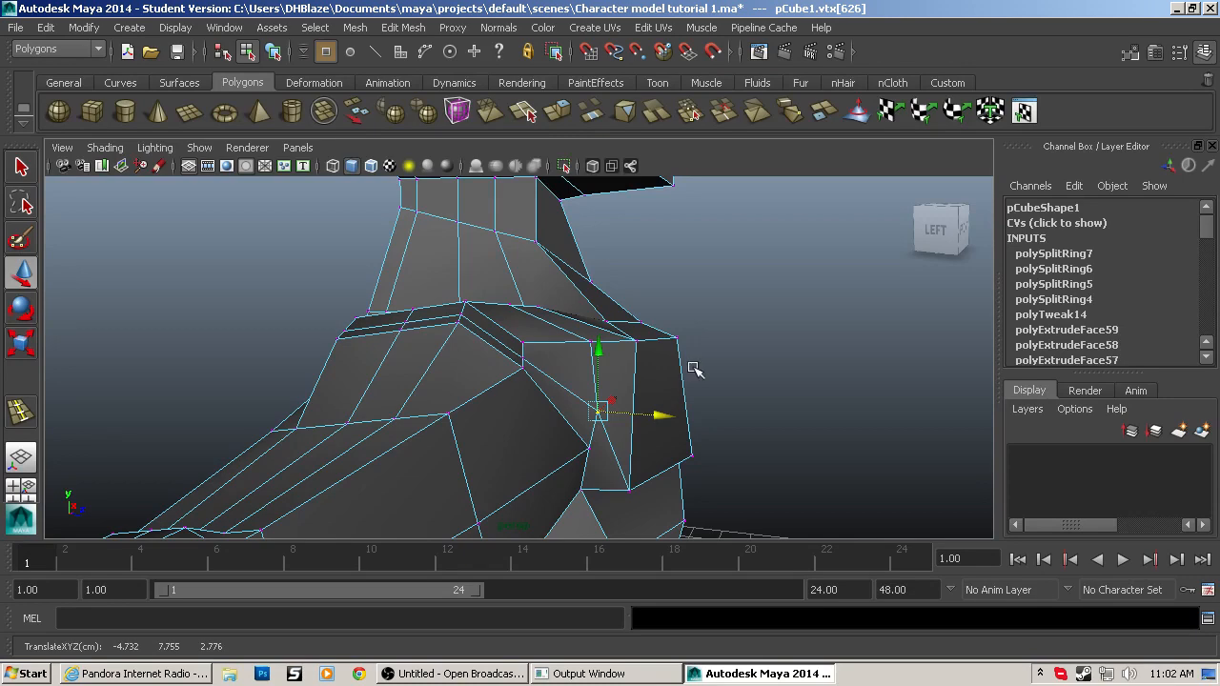
left_click(635, 340)
left_click_drag(697, 346, 689, 345)
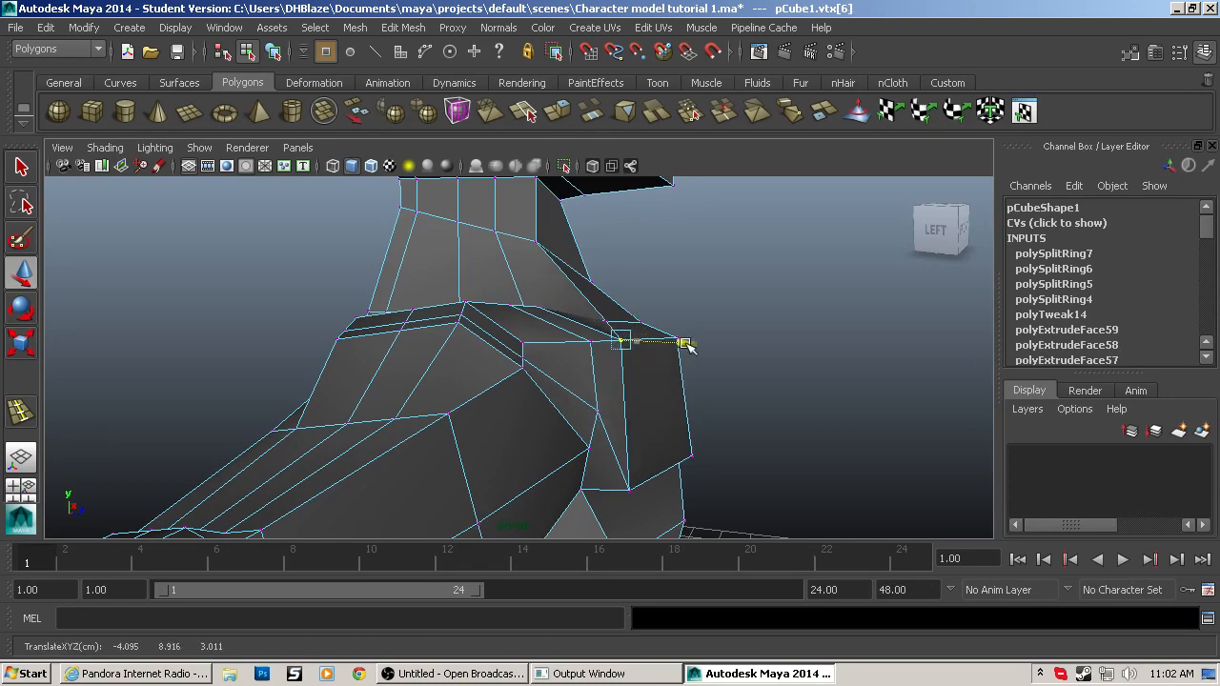
left_click(598, 343)
left_click_drag(632, 347, 602, 374, "alt")
middle_click_drag(603, 373, 728, 248, "alt")
left_click_drag(601, 296, 643, 345, "alt")
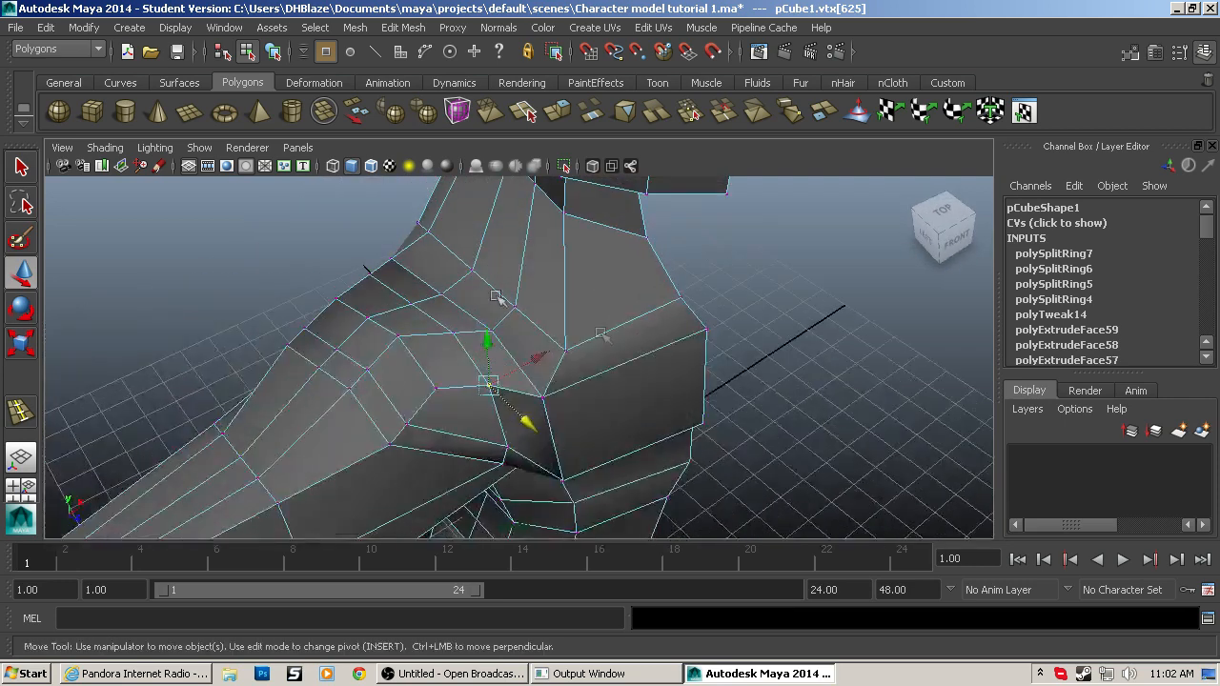
Step: Raise two neighbouring pairs of faces across the top of the shoulder slightly
key("F11")
left_click(444, 278)
left_click(480, 292, "shift")
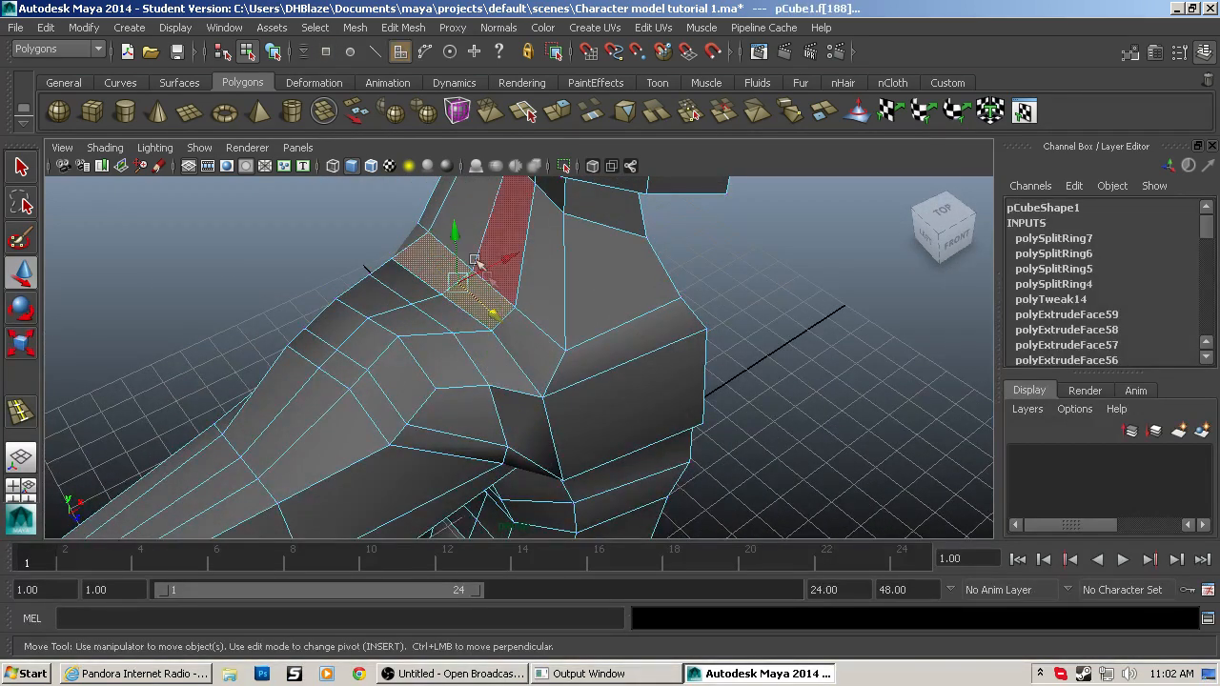
left_click_drag(453, 237, 452, 224)
left_click(442, 296)
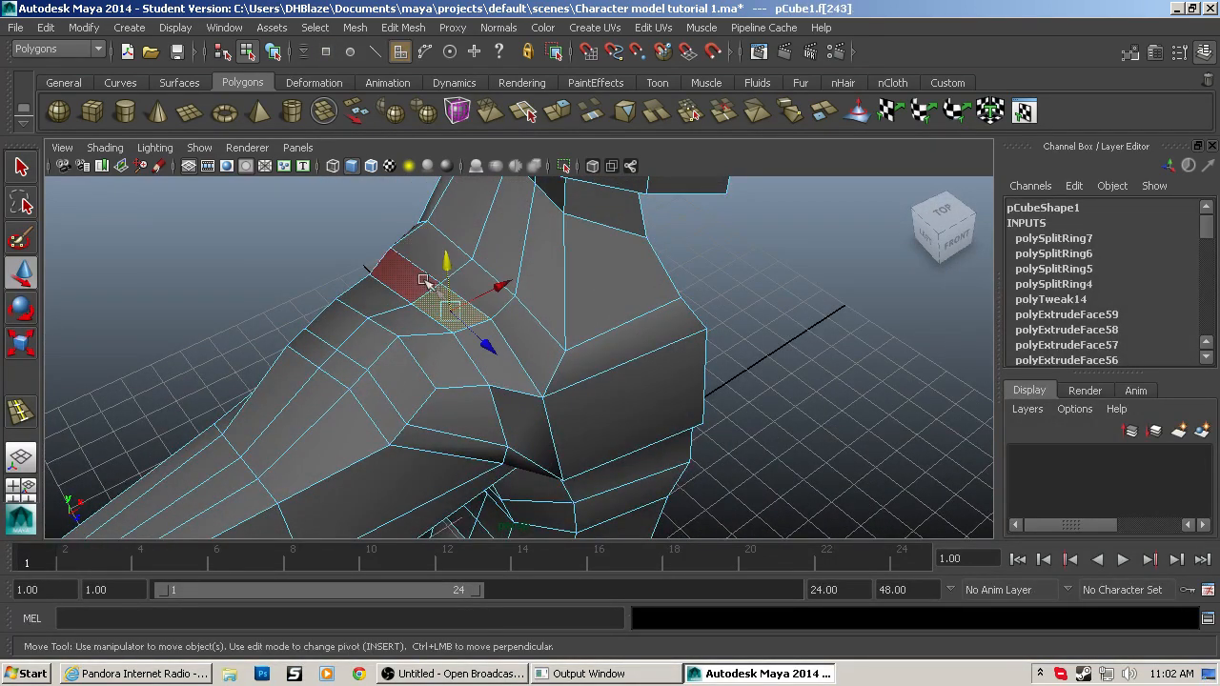
left_click(411, 275, "shift")
left_click_drag(416, 244, 416, 237)
Step: Lower two connected edges on top of the shoulder, near the base of the neck, slightly
left_click_drag(443, 291, 502, 332, "alt")
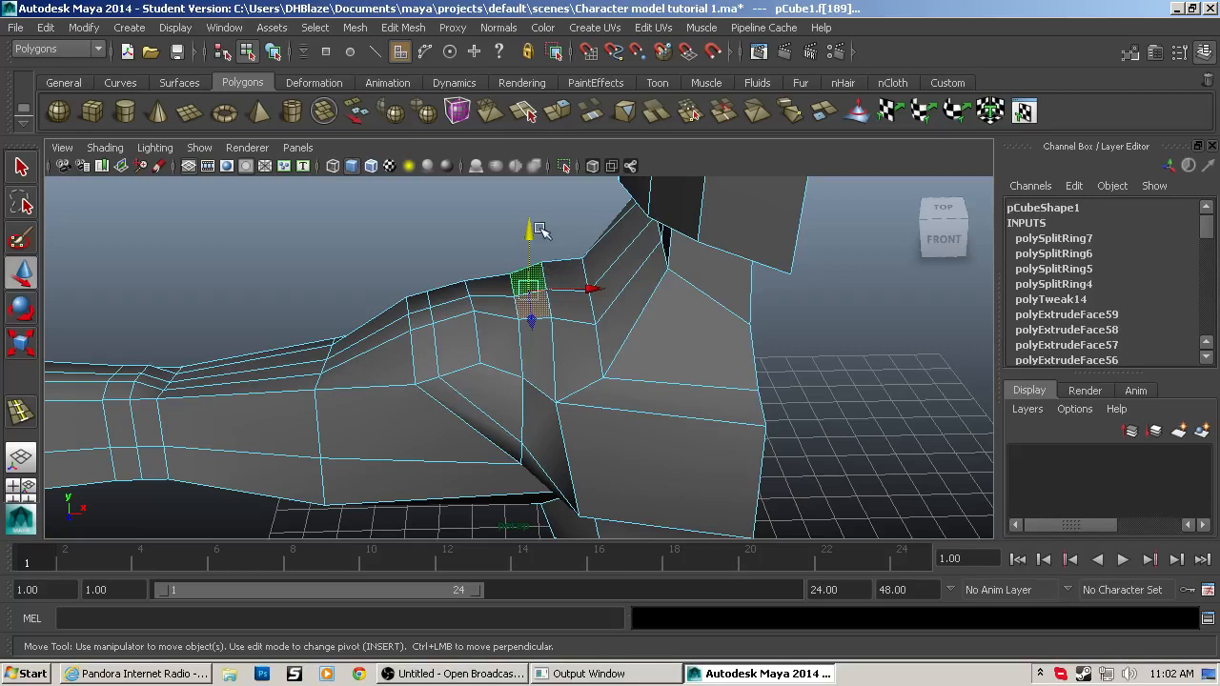
key("F10")
left_click(547, 273)
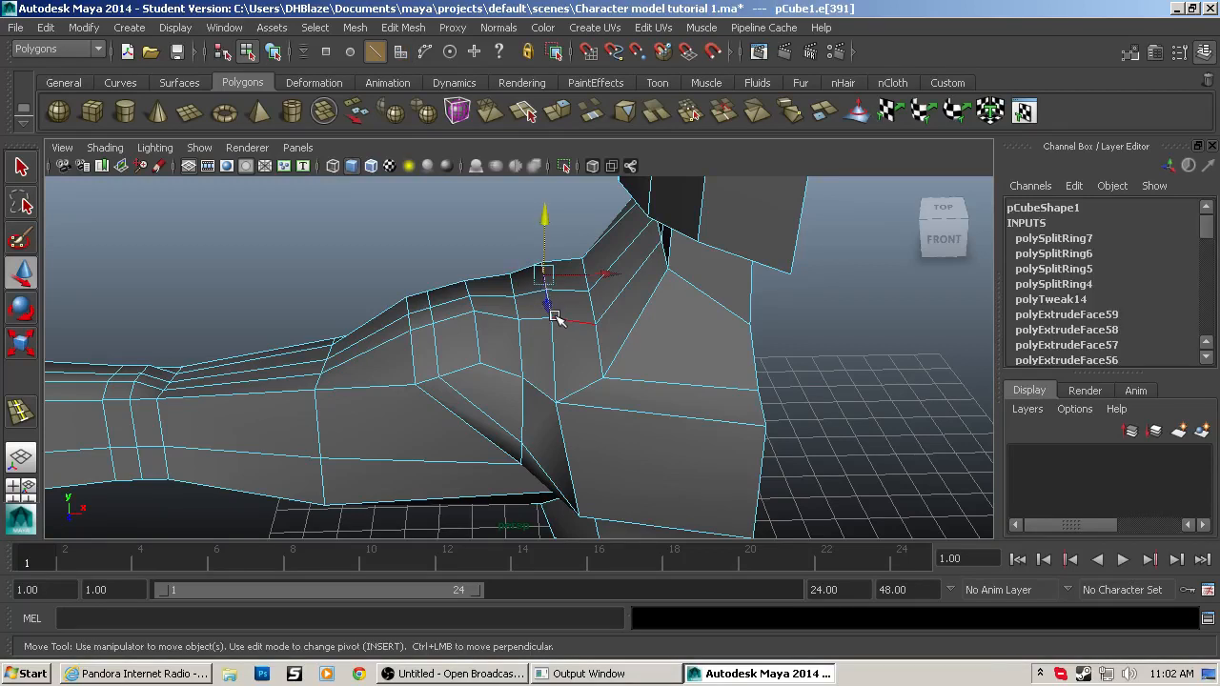
key("q")
left_click(544, 303, "shift")
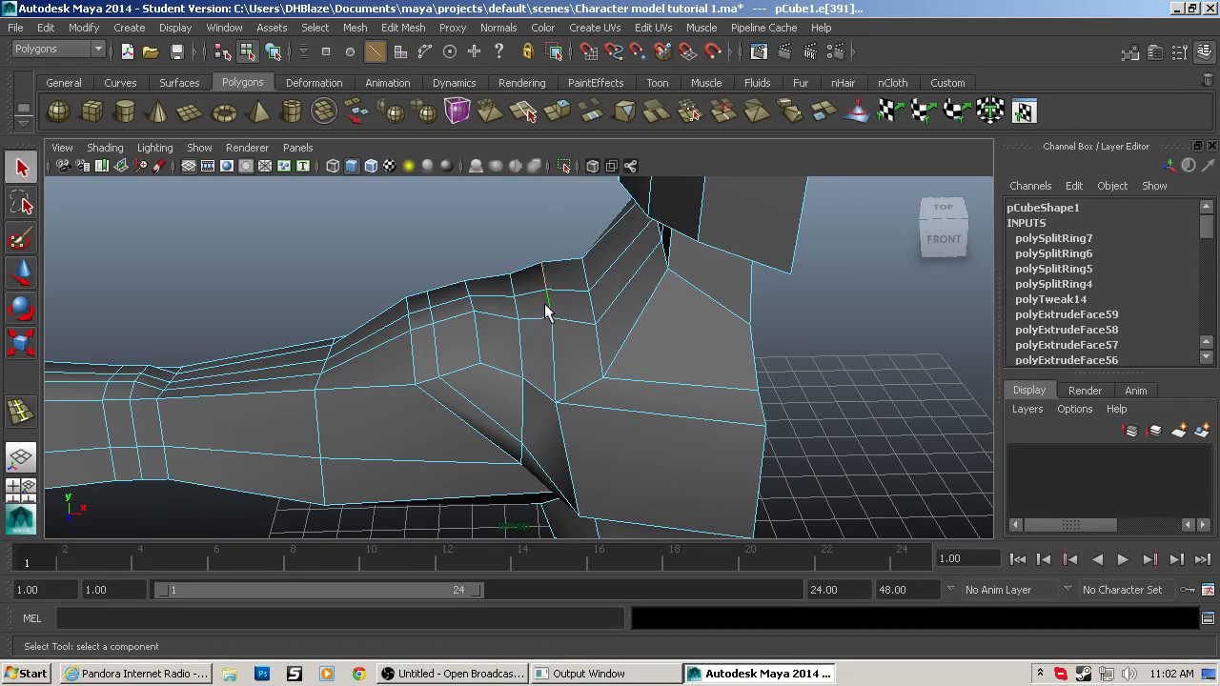
key("w")
left_click_drag(545, 230, 547, 235)
Step: Insert three lengthwise edge loops through the front of the foot, dividing the toe end into four strips
left_click_drag(574, 286, 602, 286, "alt")
scroll(613, 286, "down", 4)
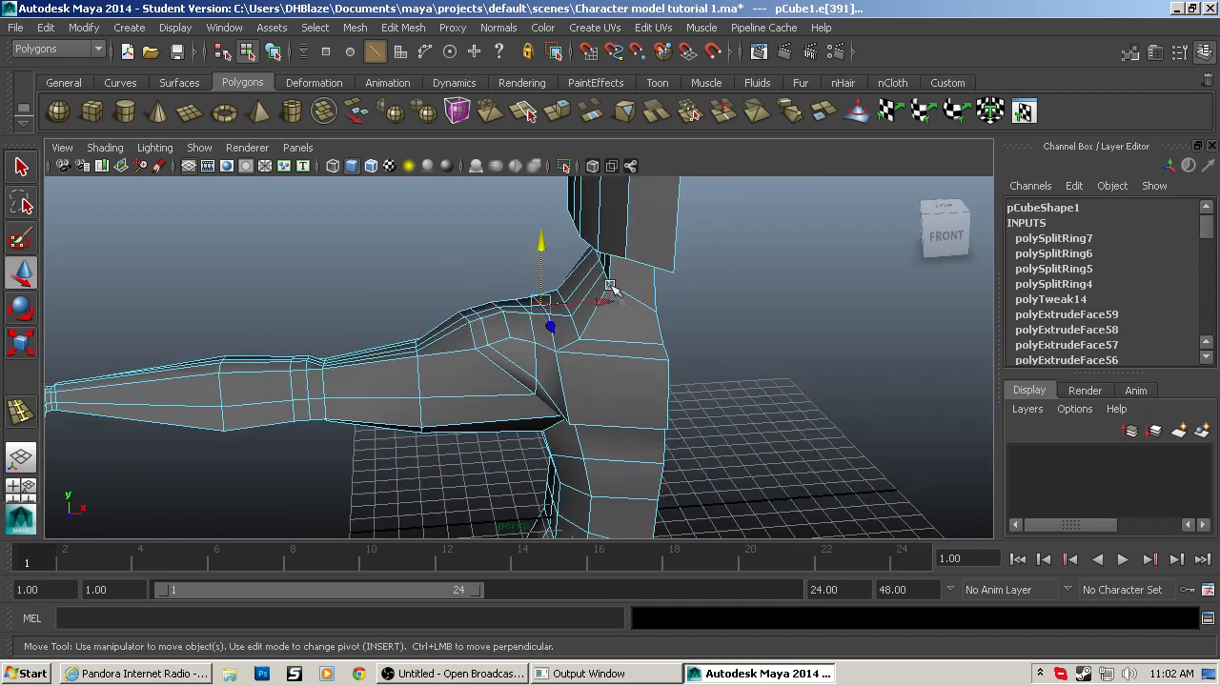
middle_click_drag(672, 410, 663, 50, "alt")
left_click_drag(632, 169, 796, 338, "alt")
left_click_drag(710, 341, 585, 406, "alt")
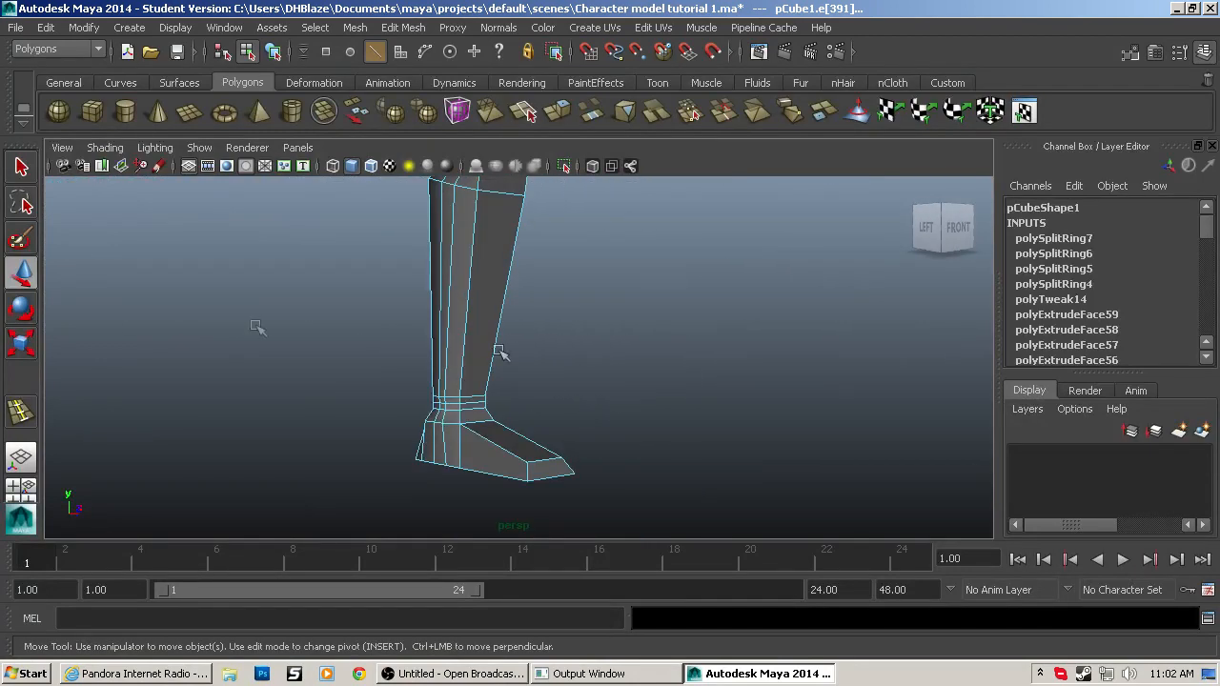
left_click(23, 418)
scroll(593, 442, "up", 2)
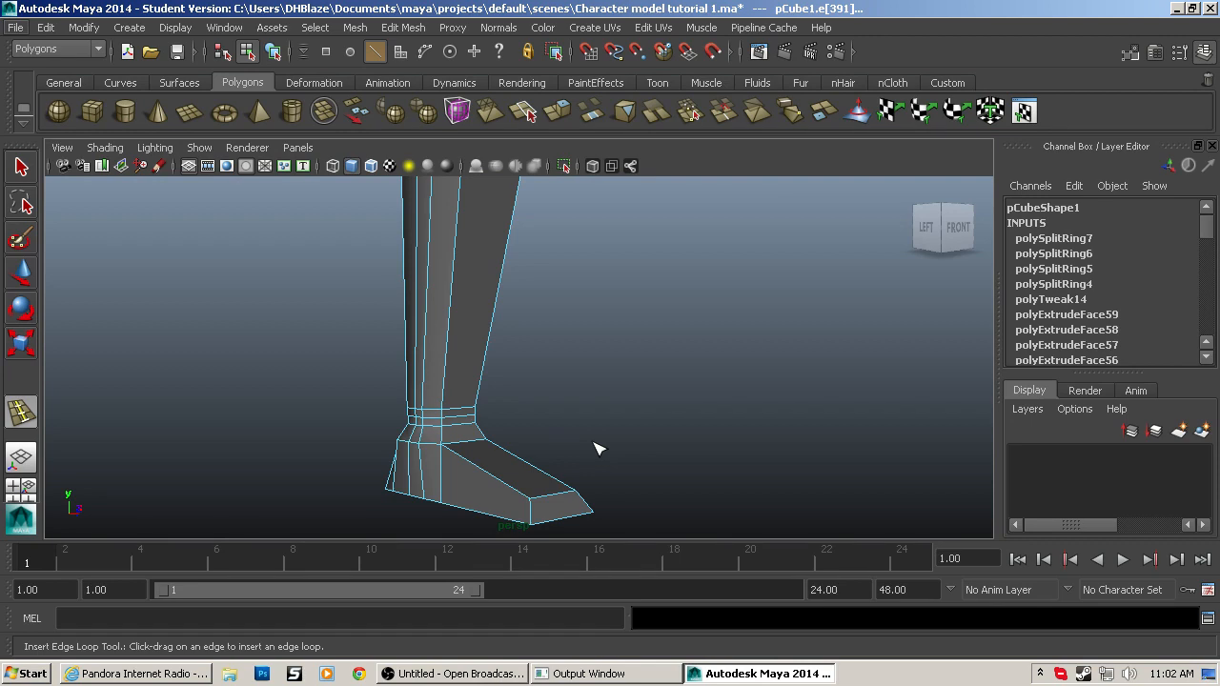
left_click_drag(594, 448, 502, 470, "alt")
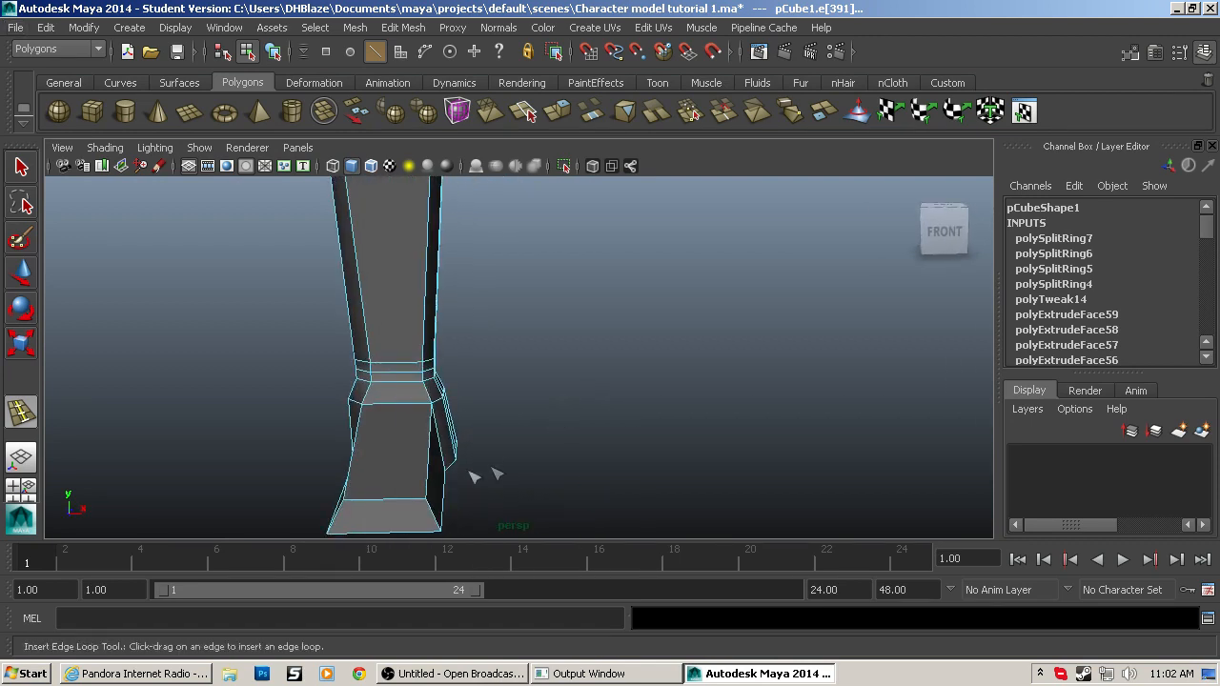
left_click_drag(360, 503, 406, 499)
scroll(416, 505, "up", 1)
middle_click_drag(417, 505, 523, 378, "alt")
Step: Scale the two inner vertices on the lower toe edge closer together, and scale its two corner vertices inward
key("q")
left_click_drag(481, 404, 531, 422, "alt")
key("F9")
left_click(509, 398)
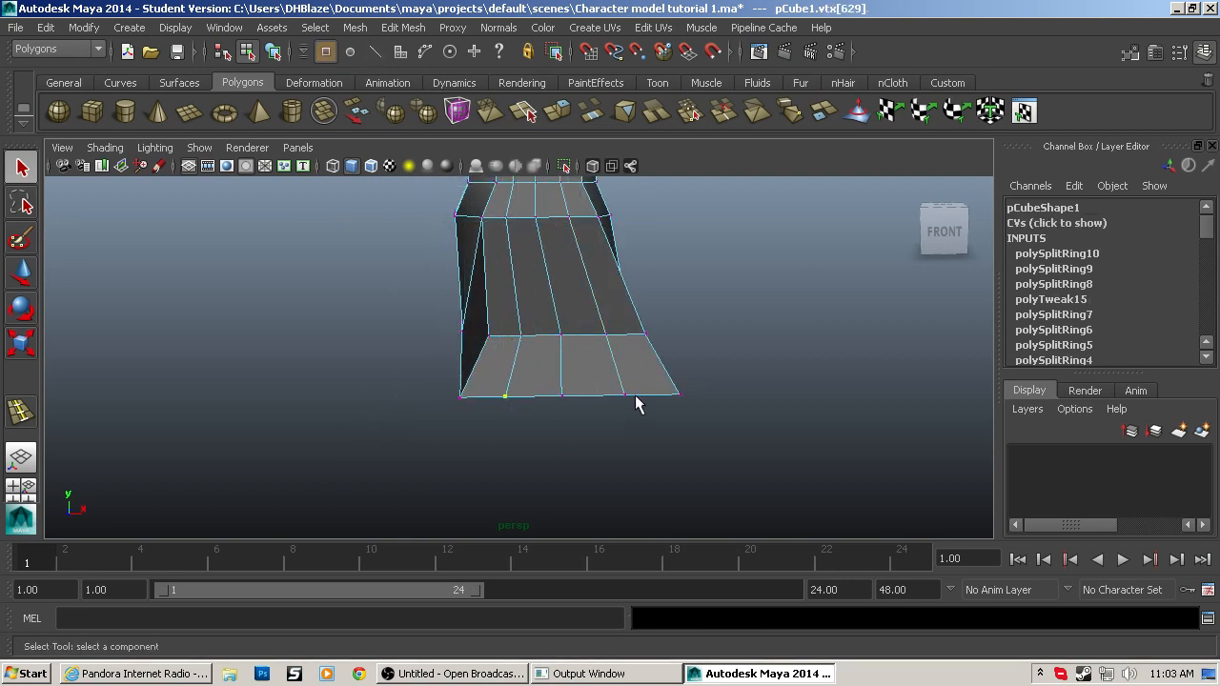
key("r")
left_click_drag(479, 400, 502, 401)
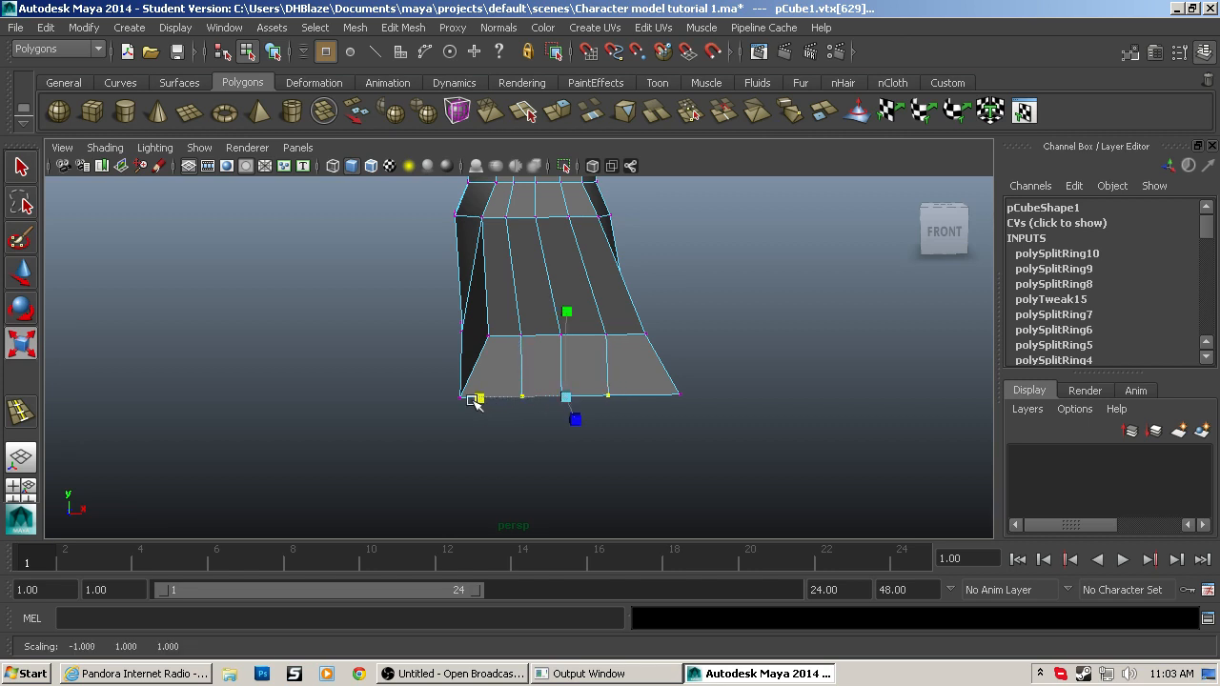
left_click(464, 400)
left_click(683, 395, "shift")
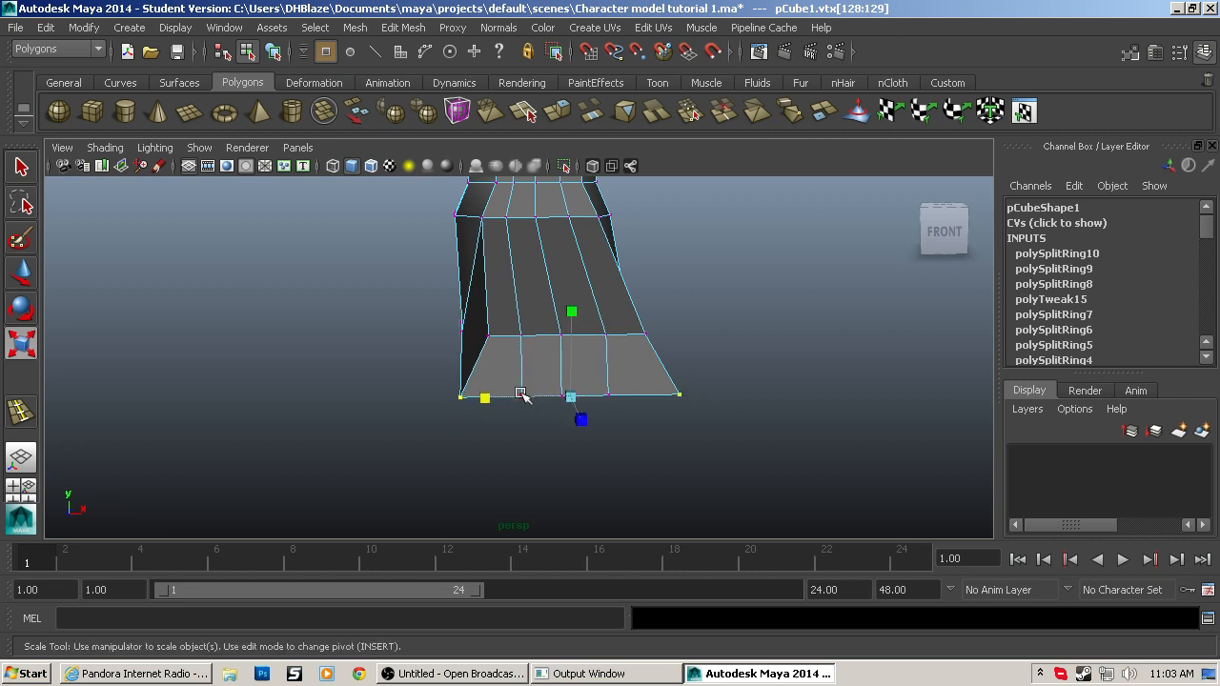
left_click_drag(489, 393, 486, 397)
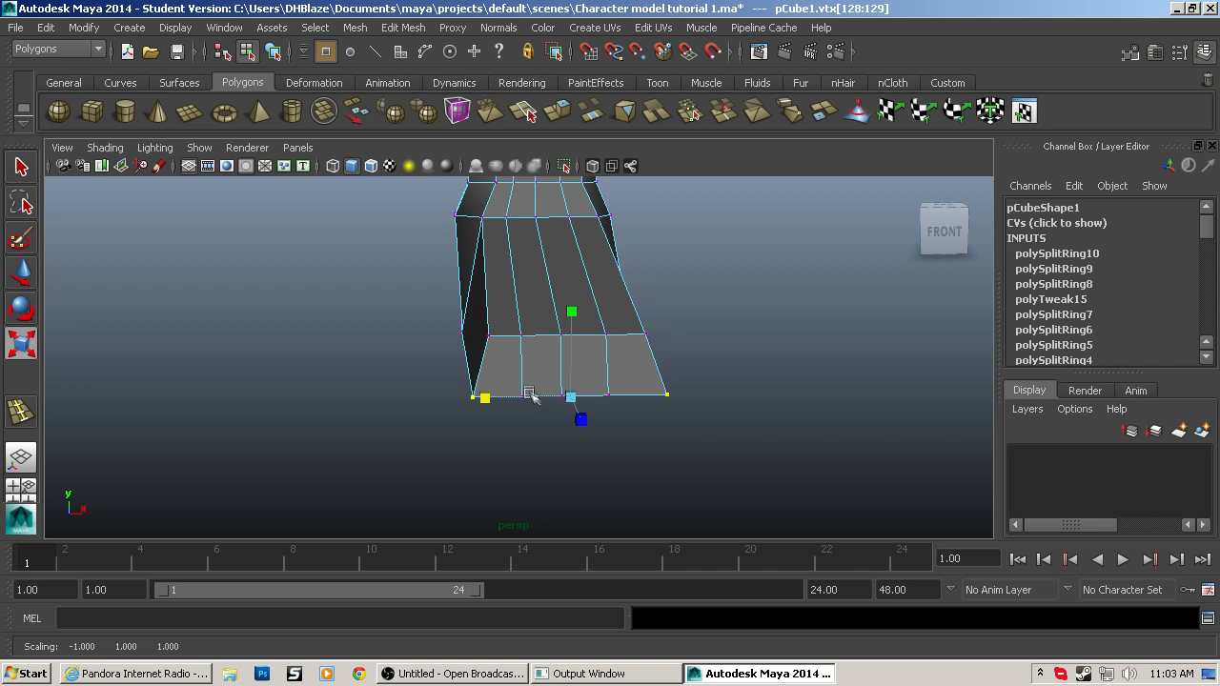
Step: Extrude the outermost toe face and the face beside the big toe forward from the front of the foot
left_click(497, 374)
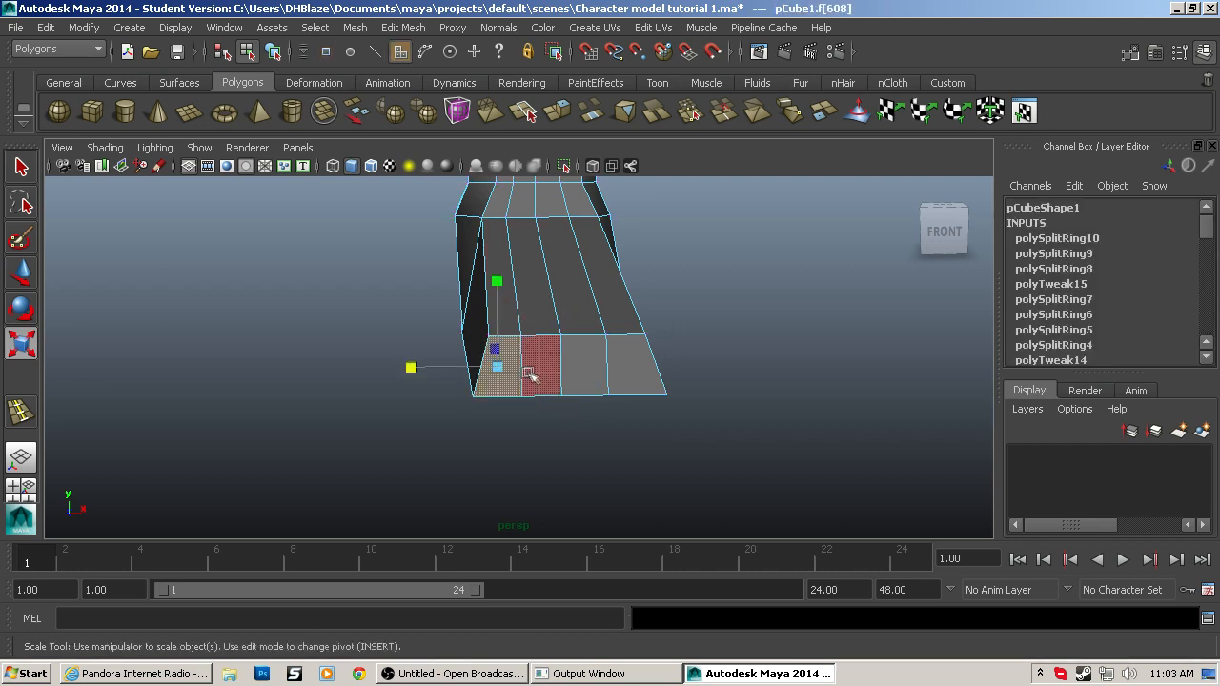
left_click(540, 367, "shift")
left_click(583, 367, "shift")
key("ctrl+z")
left_click(541, 379, "shift")
left_click(583, 371, "shift")
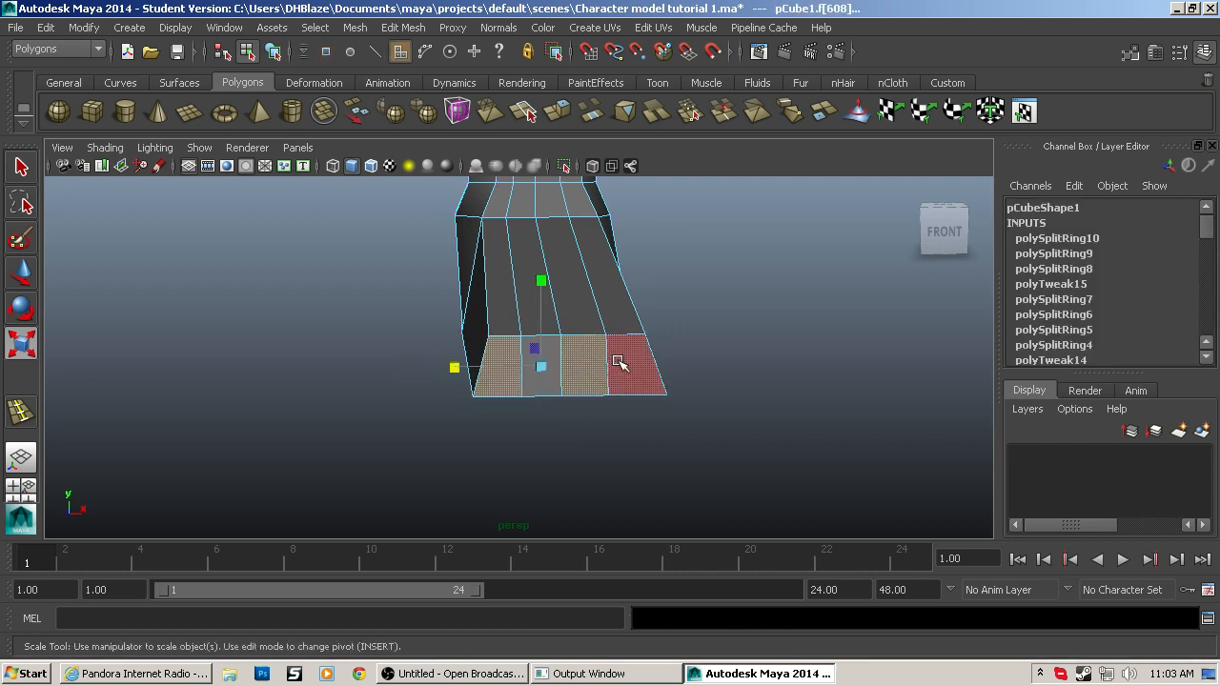
left_click(557, 123)
left_click_drag(575, 356, 639, 458, "alt")
key("w")
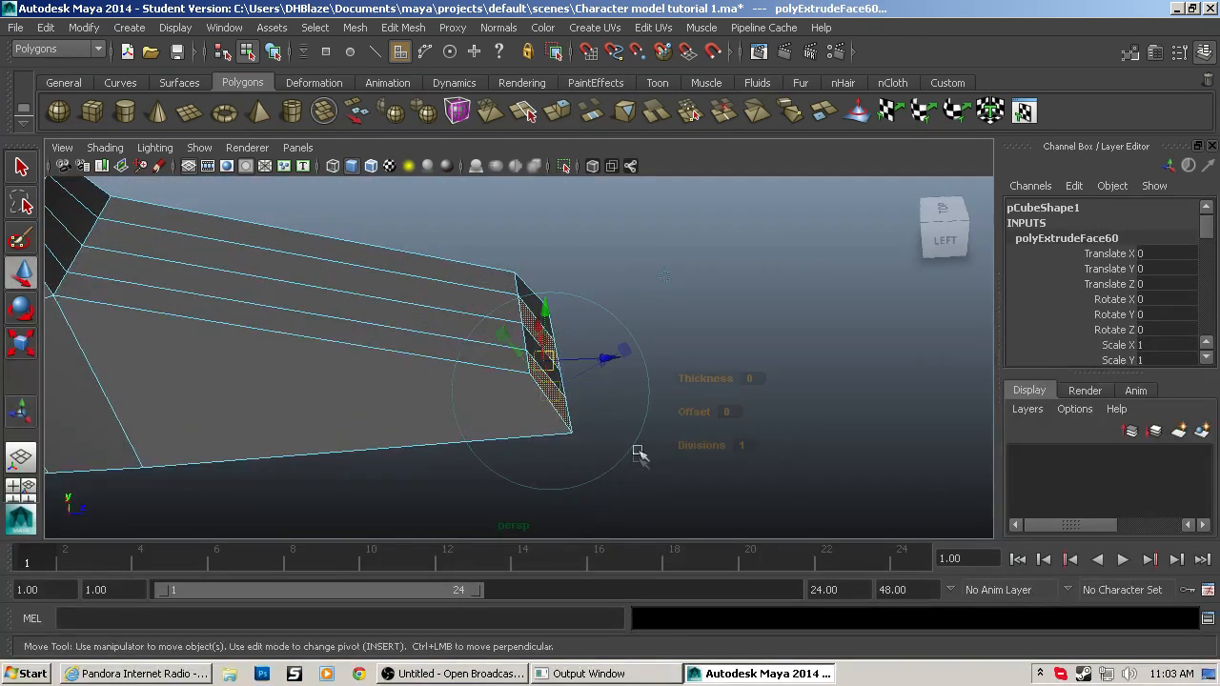
left_click_drag(621, 365, 635, 362)
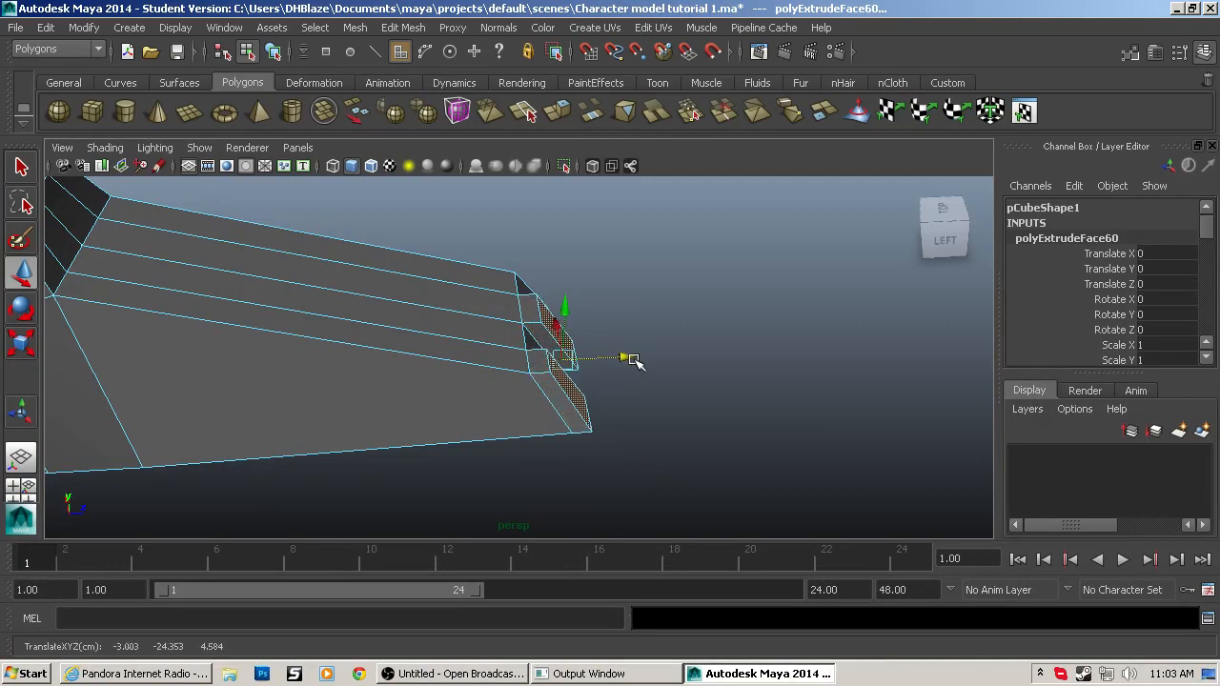
Step: Flatten the fronts of the two extruded toes by scaling, and move the front face of the toe beside the big toe forward
key("r")
left_click_drag(471, 362, 526, 363)
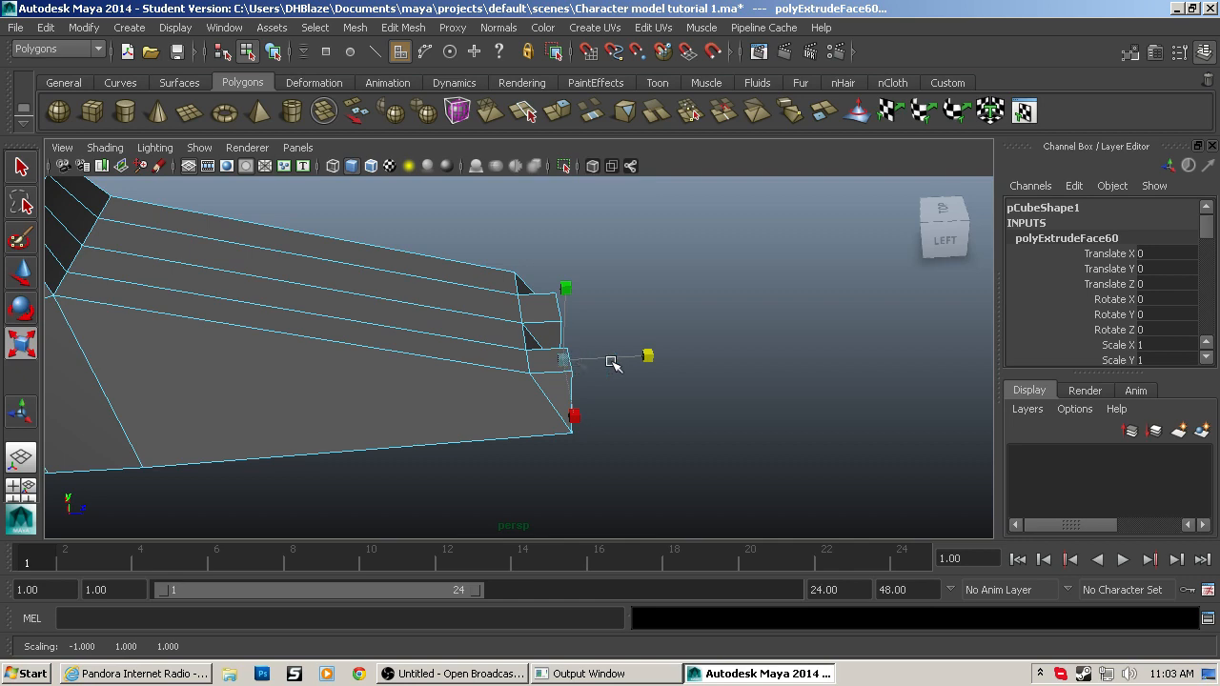
key("w")
left_click_drag(620, 358, 569, 406)
left_click(598, 367)
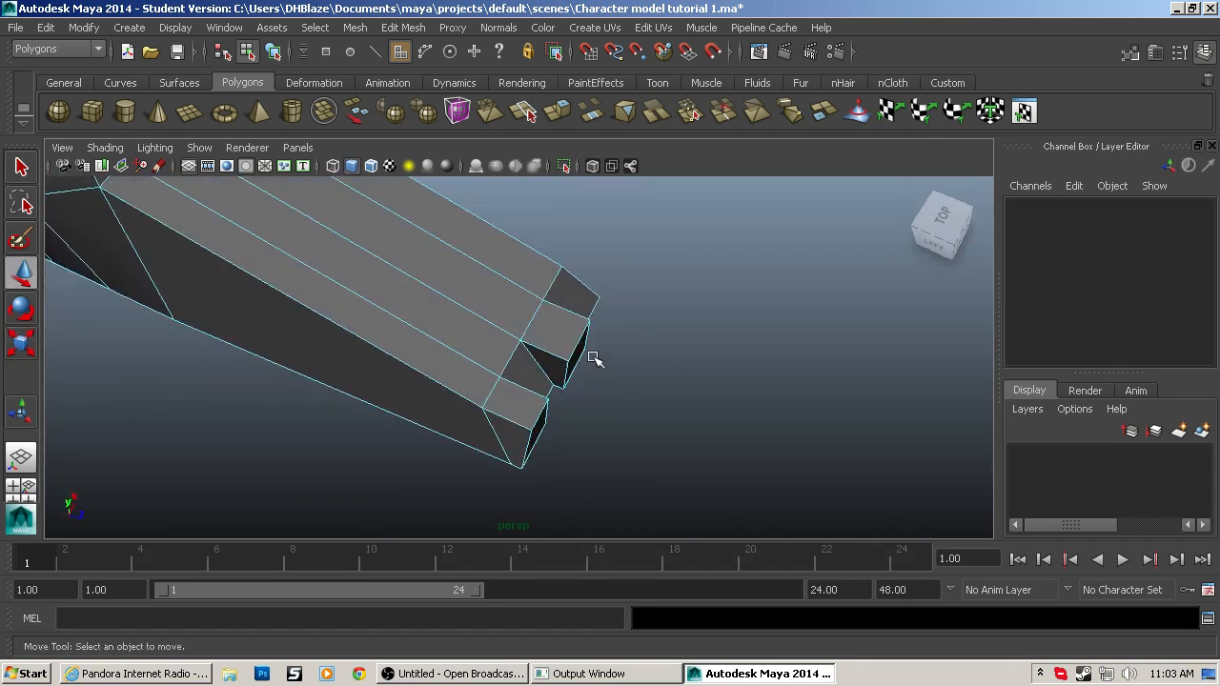
left_click(575, 355)
left_click_drag(627, 375, 636, 379)
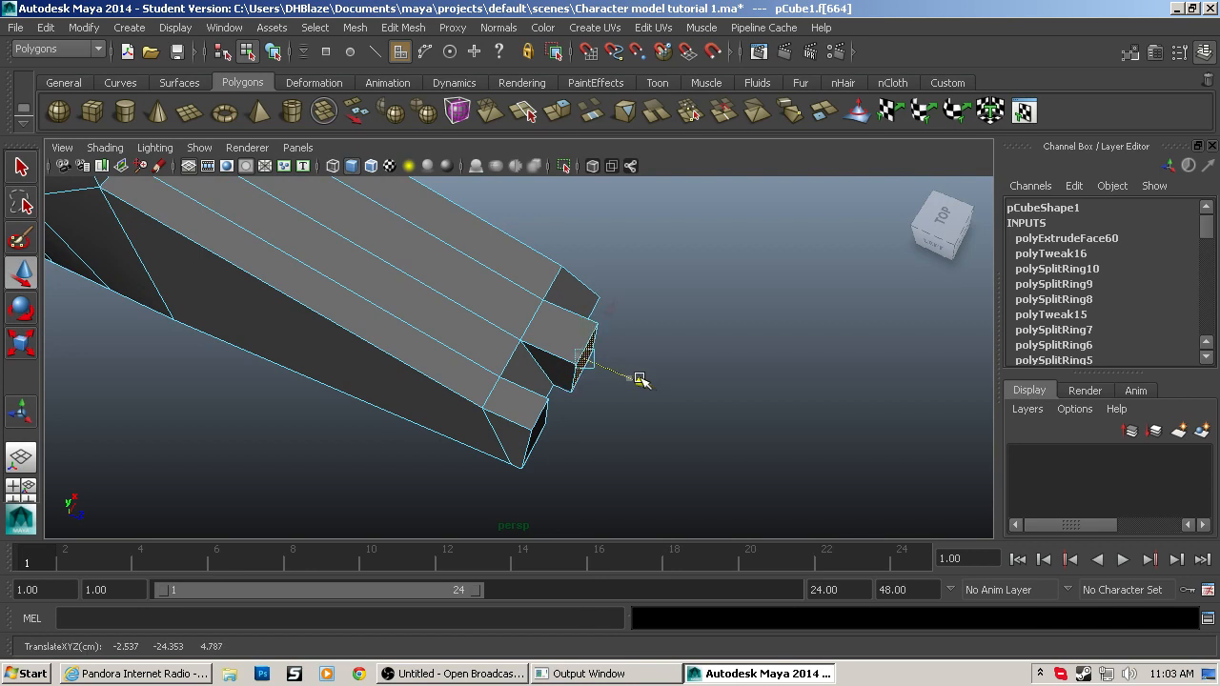
Step: Extrude the two remaining toe faces, including the big toe, forward
left_click(524, 379)
left_click(575, 292, "shift")
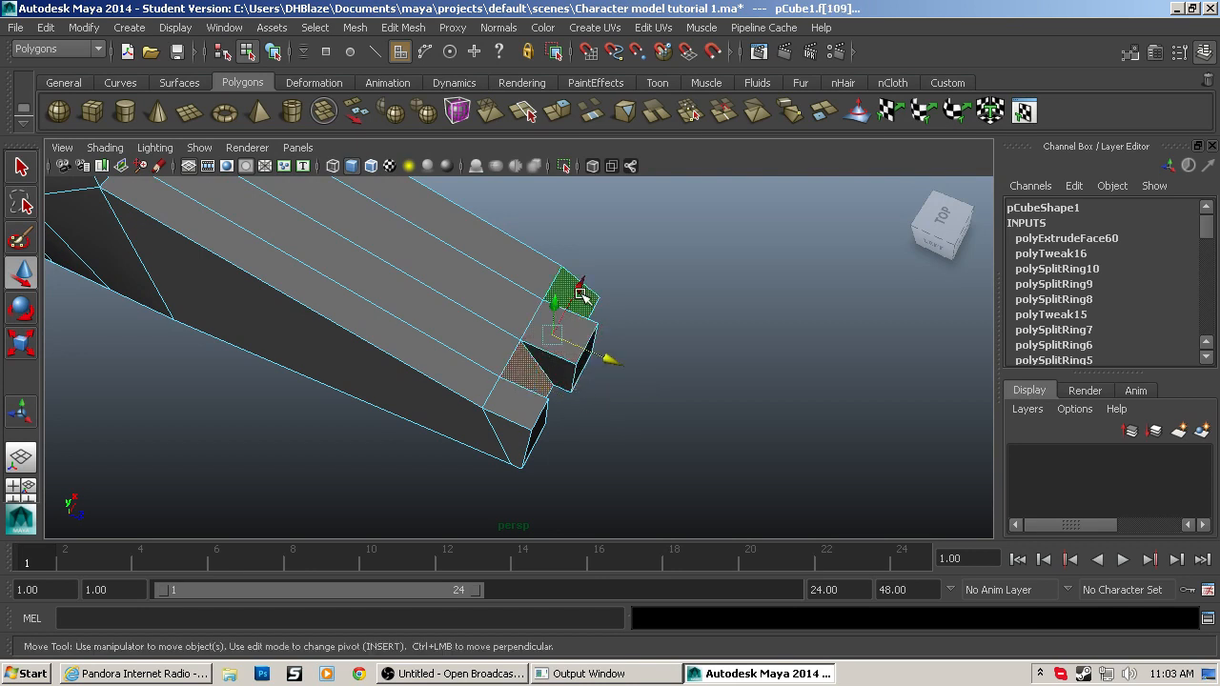
key("ctrl+e")
key("w")
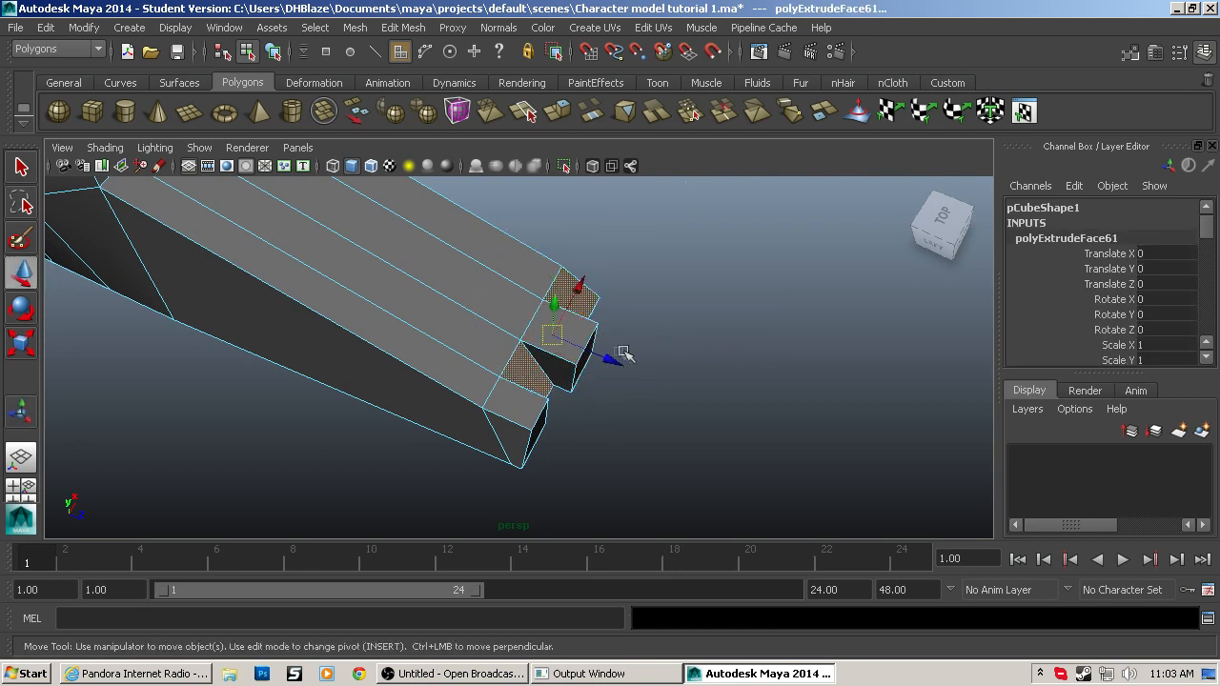
left_click_drag(614, 356, 652, 371)
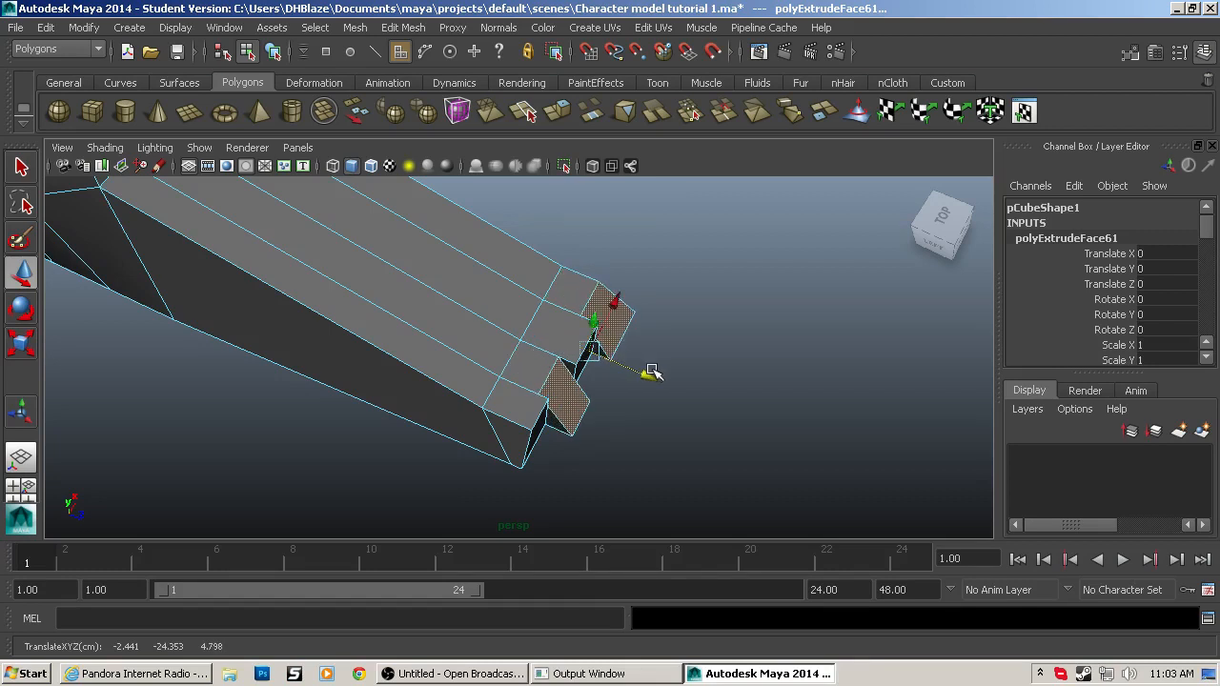
Step: Flatten the fronts of the two new toes by scaling, and adjust each front face's depth to stagger the toe lengths
key("r")
left_click_drag(520, 317, 588, 351)
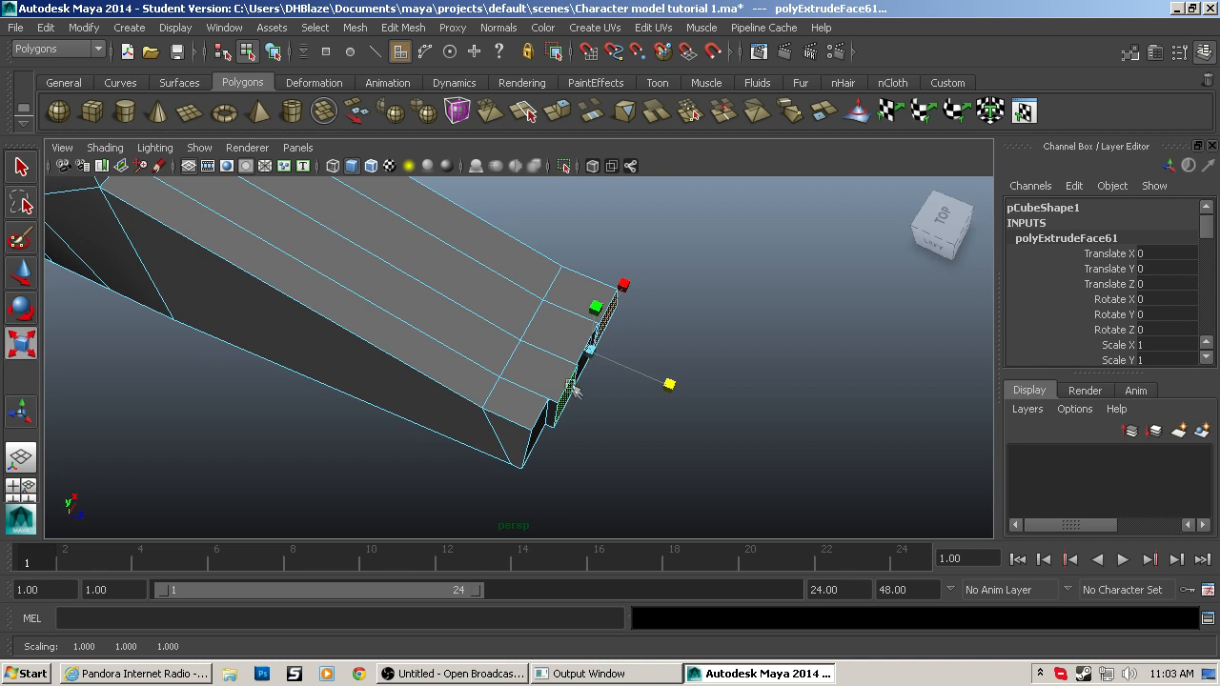
key("r")
key("w")
left_click_drag(620, 417, 618, 424)
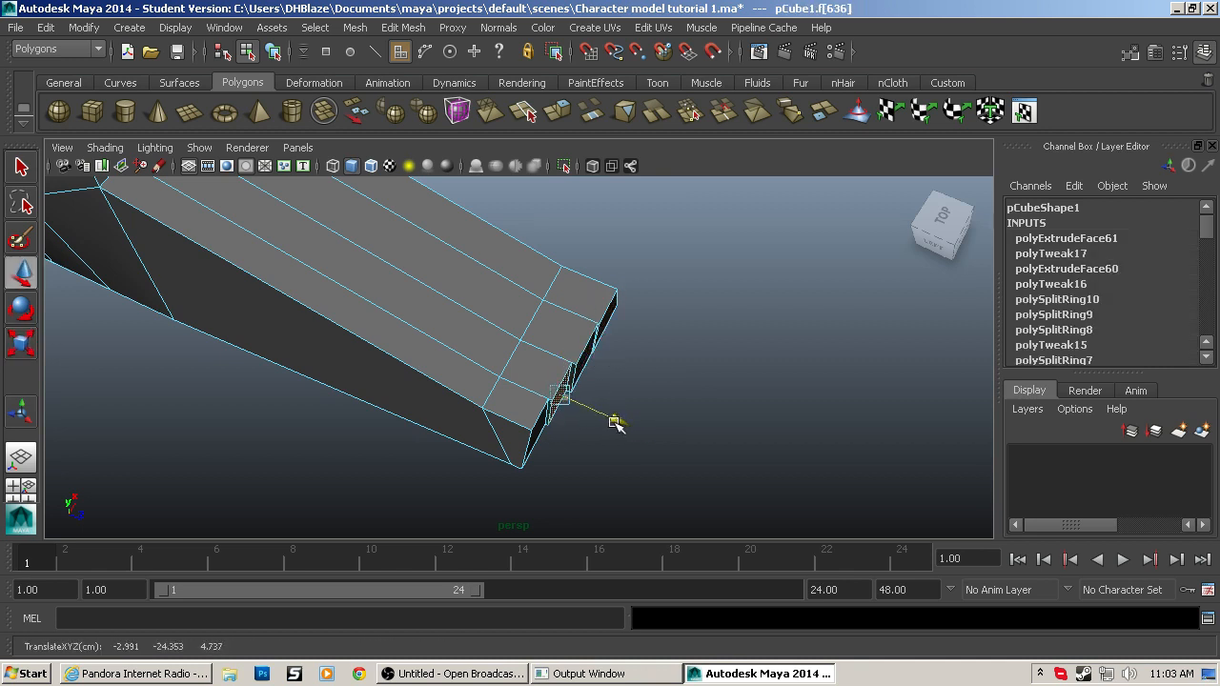
left_click(611, 317)
left_click_drag(657, 336, 759, 245)
Step: Insert an edge loop across the middle of each of the four toes
left_click(403, 27)
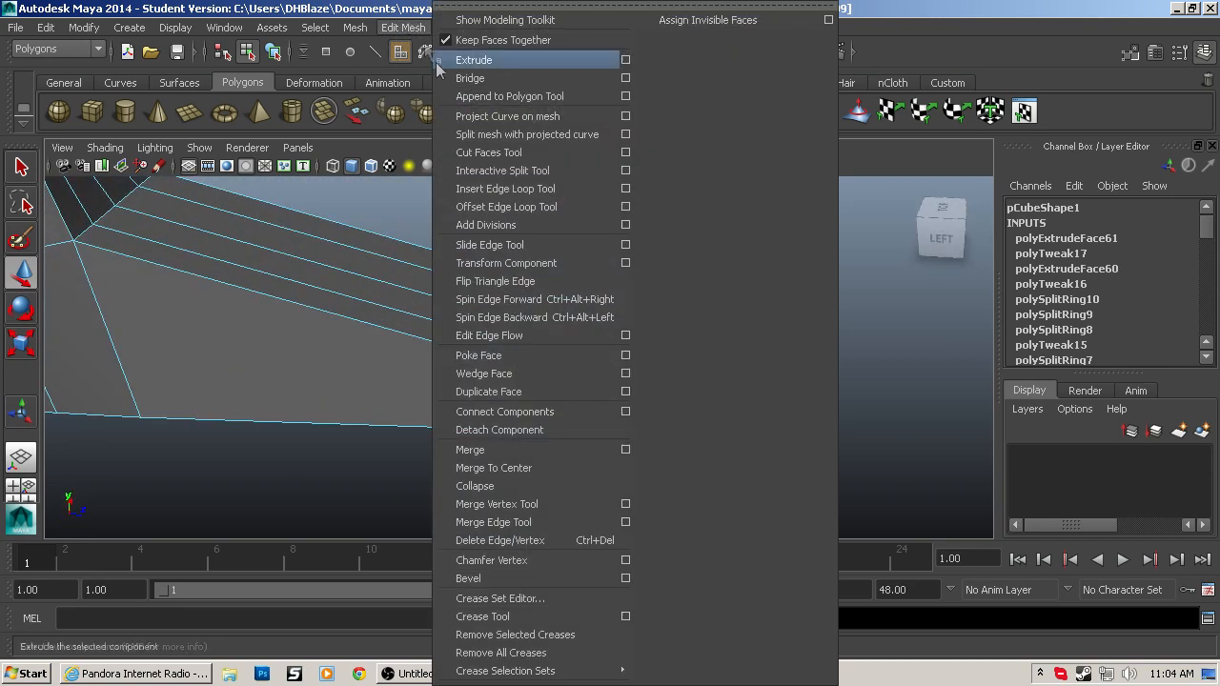
left_click(511, 193)
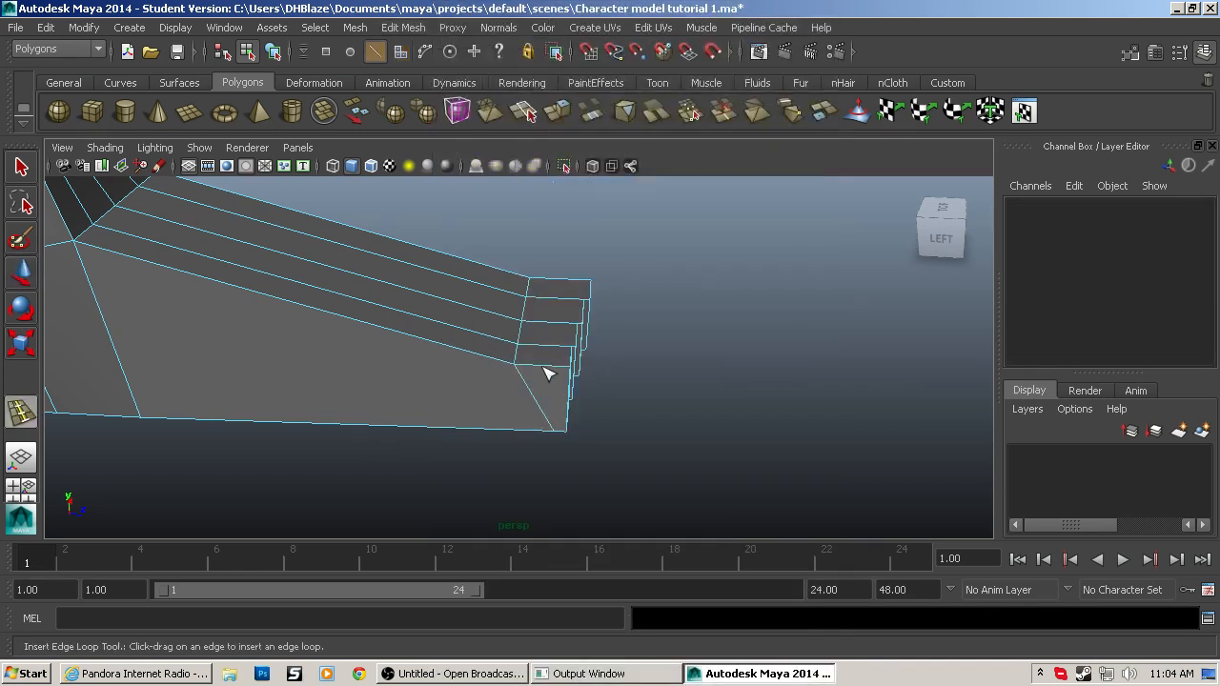
left_click(544, 370)
left_click_drag(553, 329, 514, 380)
key("ctrl+z")
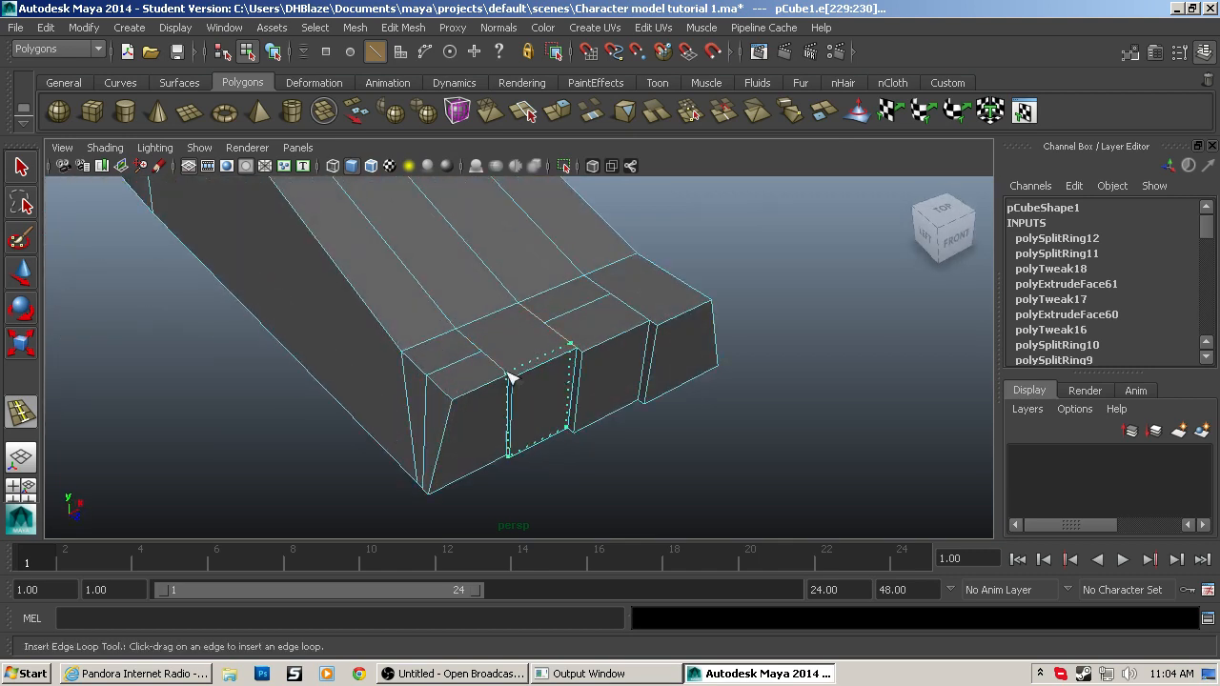
left_click_drag(504, 355, 506, 354)
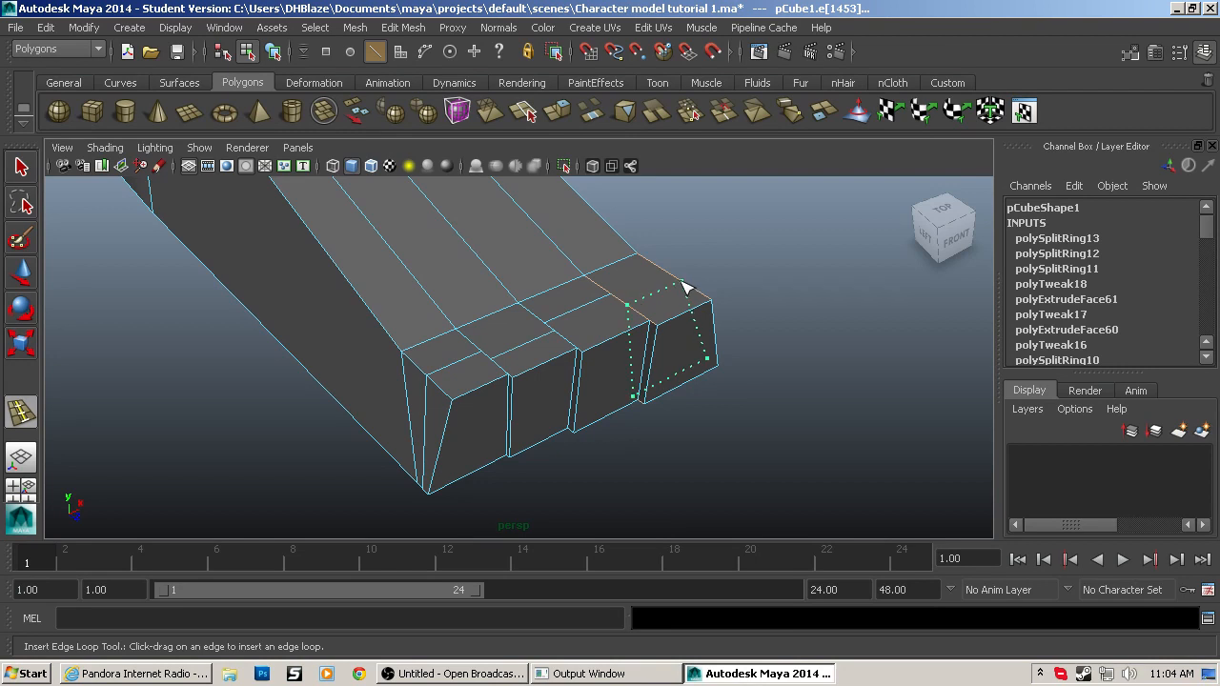
left_click_drag(684, 287, 684, 288)
Step: Move the edge loop across the toe beside the big toe forward
key("q")
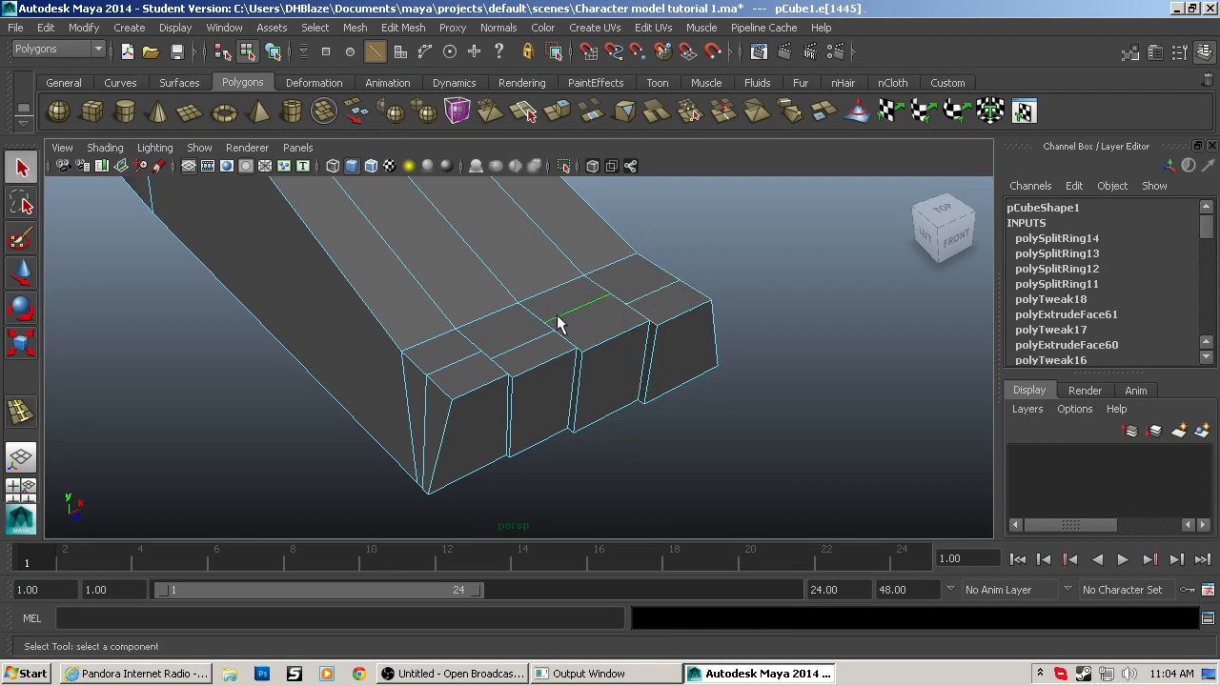
key("w")
middle_click_drag(612, 384, 634, 398)
key("ctrl+z")
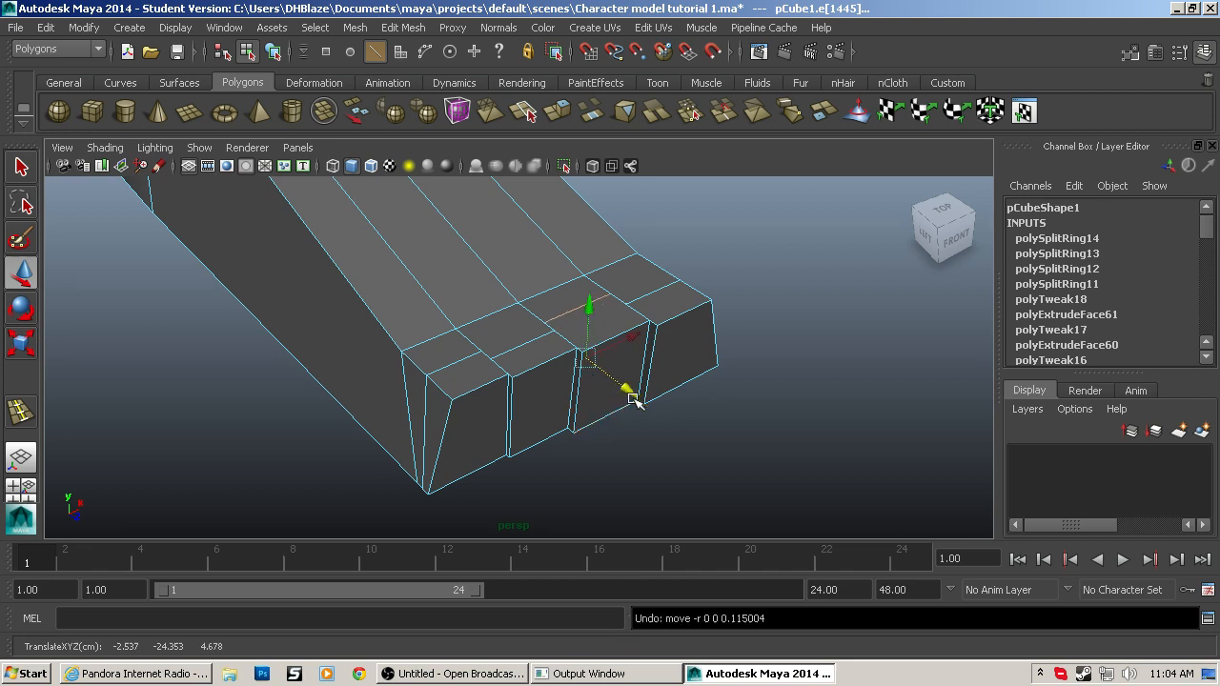
key("e")
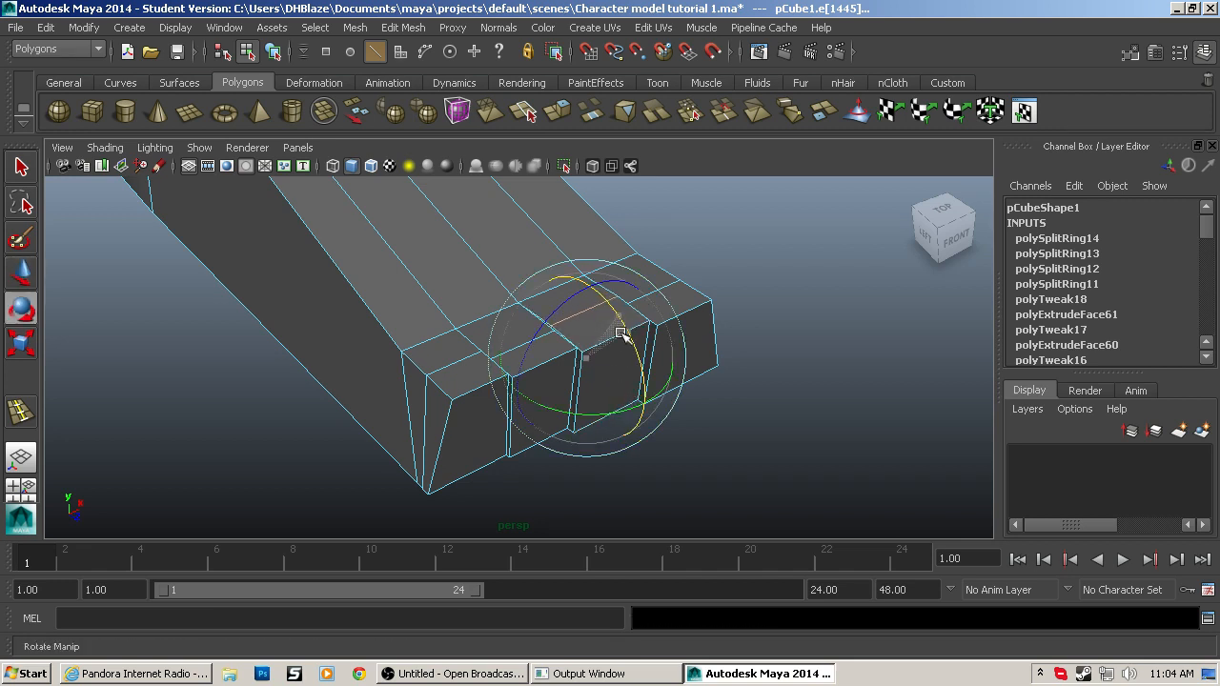
key("w")
middle_click_drag(633, 383, 642, 400)
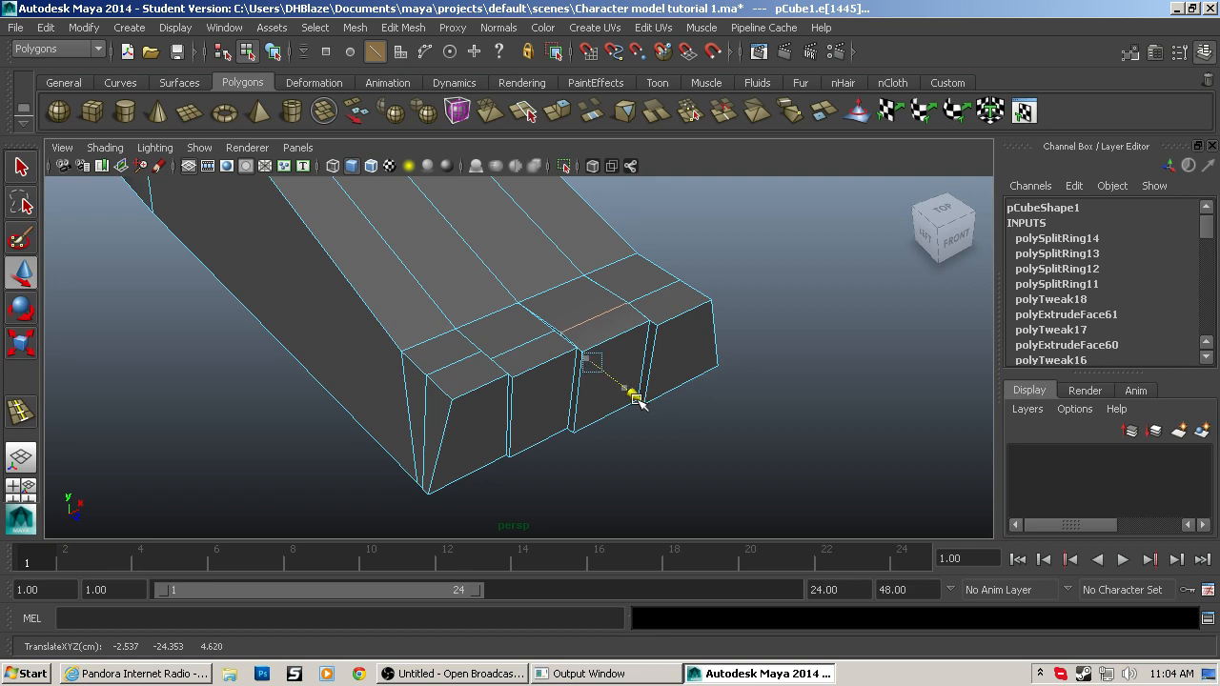
Step: Extrude the large side face of the foot next to the toes and move it outward
left_click_drag(700, 349, 654, 409, "alt")
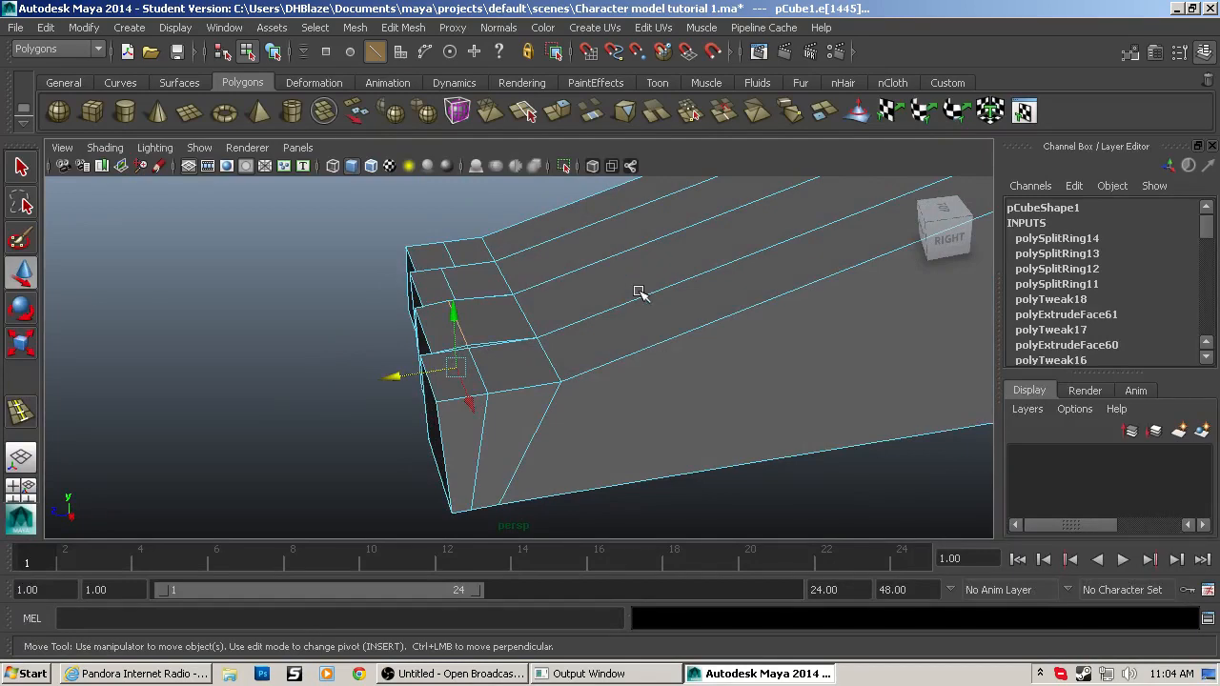
key("F11")
left_click_drag(639, 292, 651, 325, "alt")
left_click(629, 398)
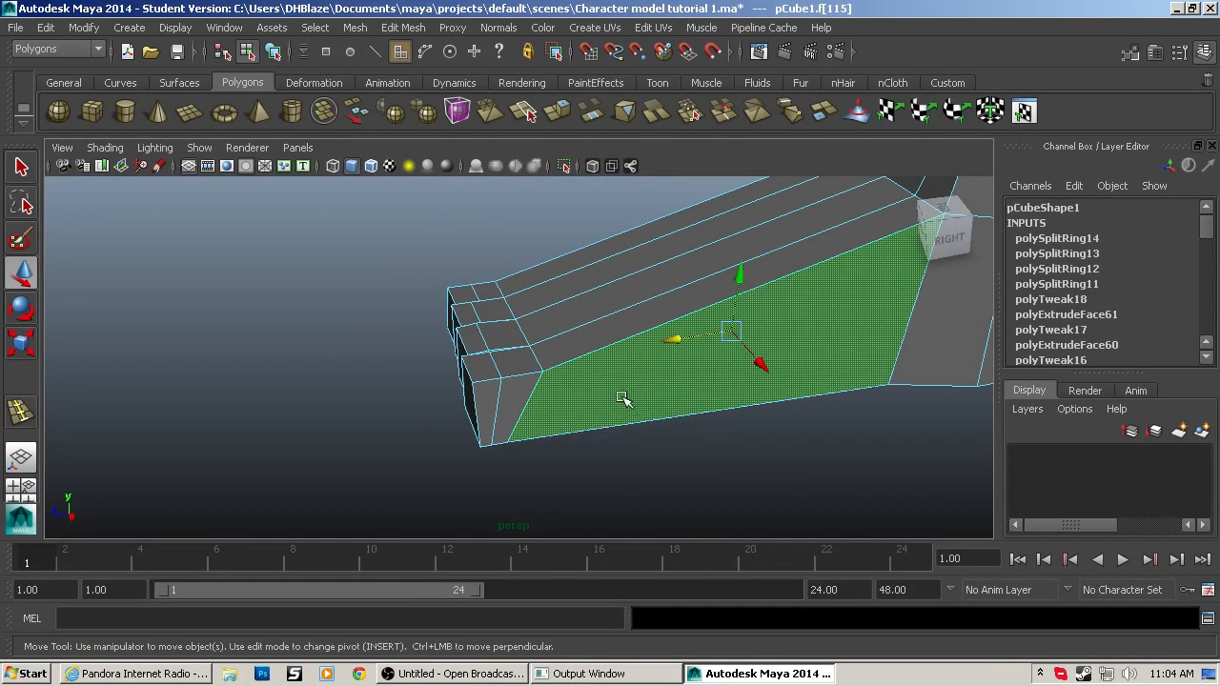
left_click(558, 112)
left_click_drag(705, 408, 847, 471, "alt")
key("w")
left_click(752, 239)
right_click_drag(754, 245, 772, 480, "alt")
key("e")
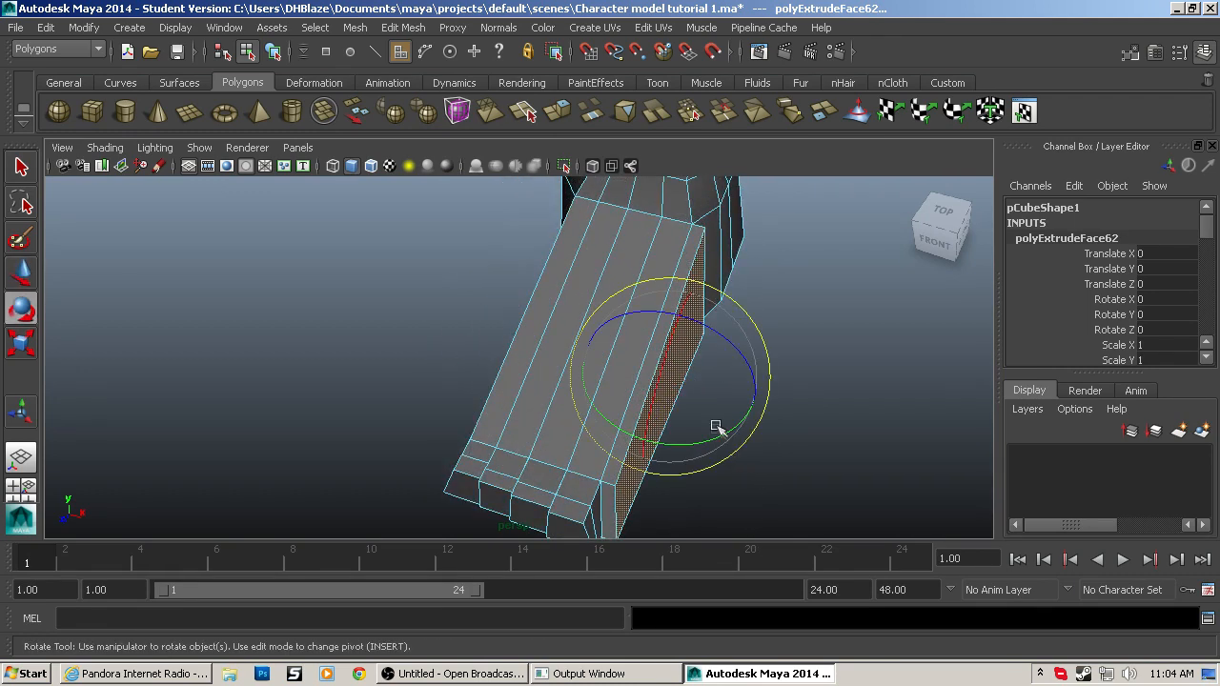
left_click_drag(724, 436, 727, 437)
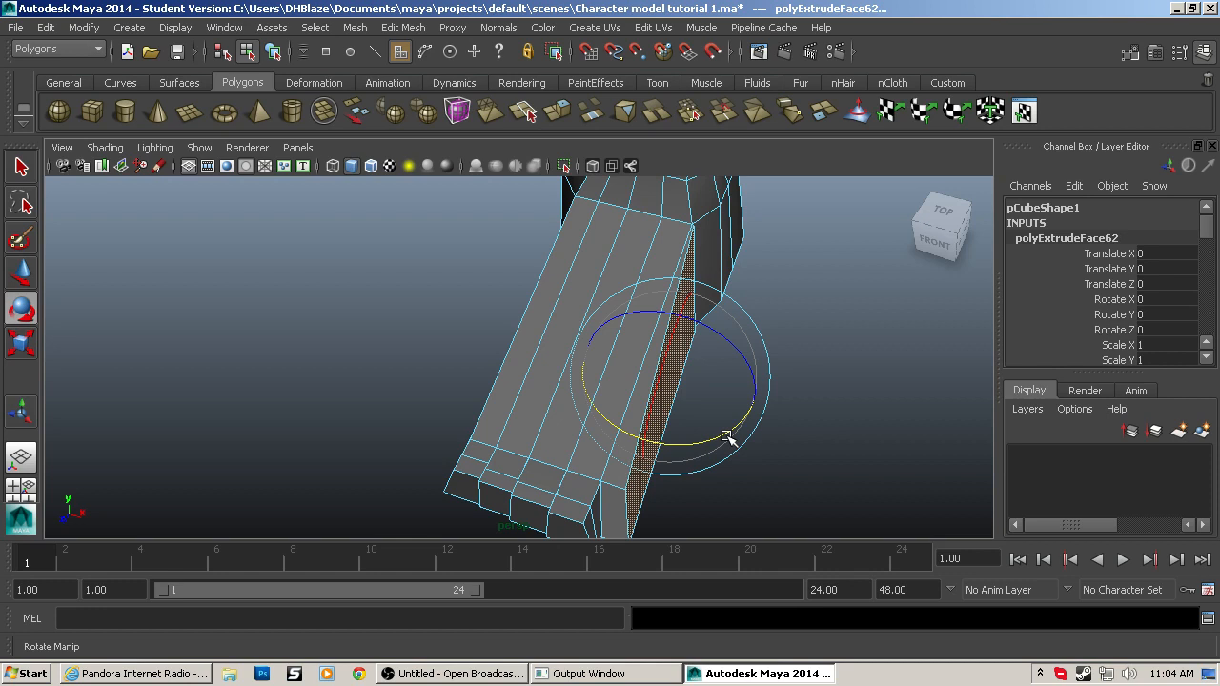
key("w")
key("ctrl+z")
Step: Flatten the extruded side face by scaling and adjust its sideways position beside the foot
key("r")
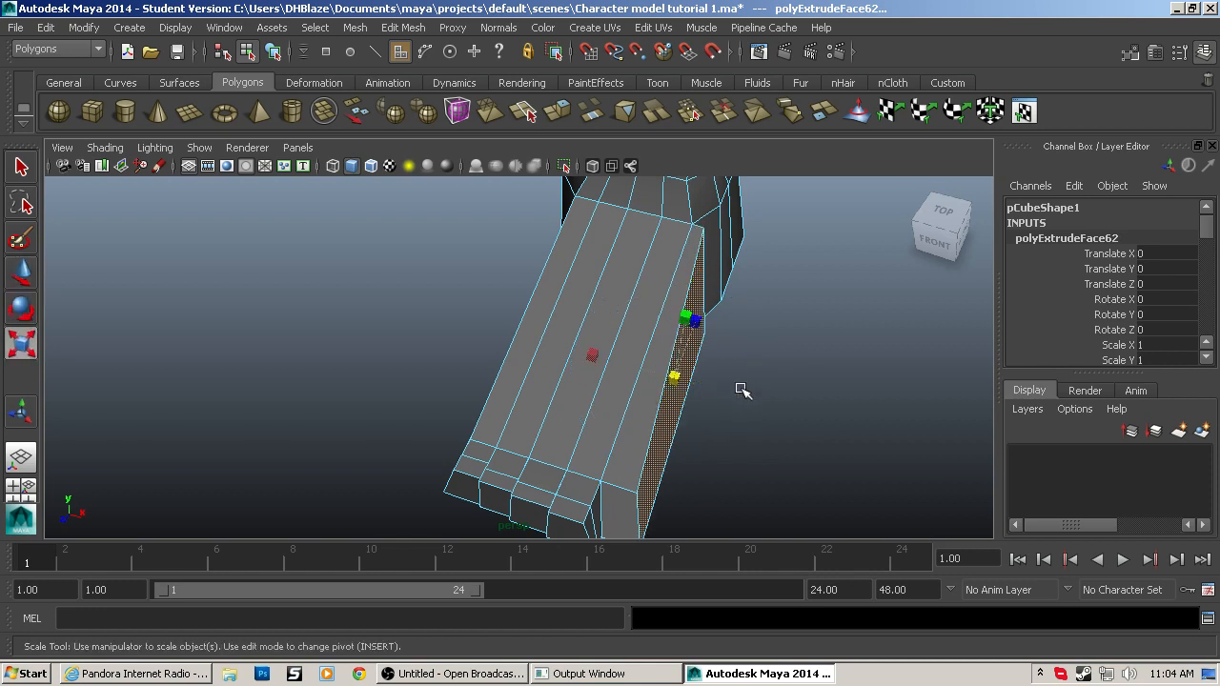
left_click_drag(693, 333, 699, 341)
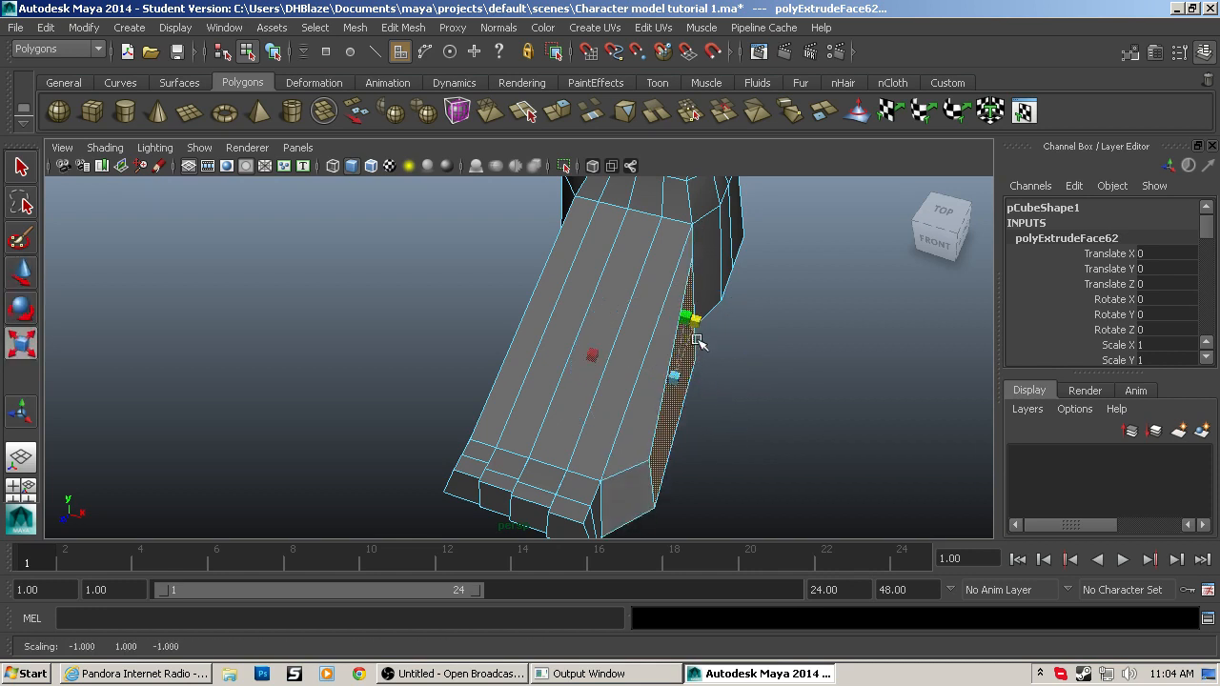
key("w")
left_click_drag(667, 424, 850, 476)
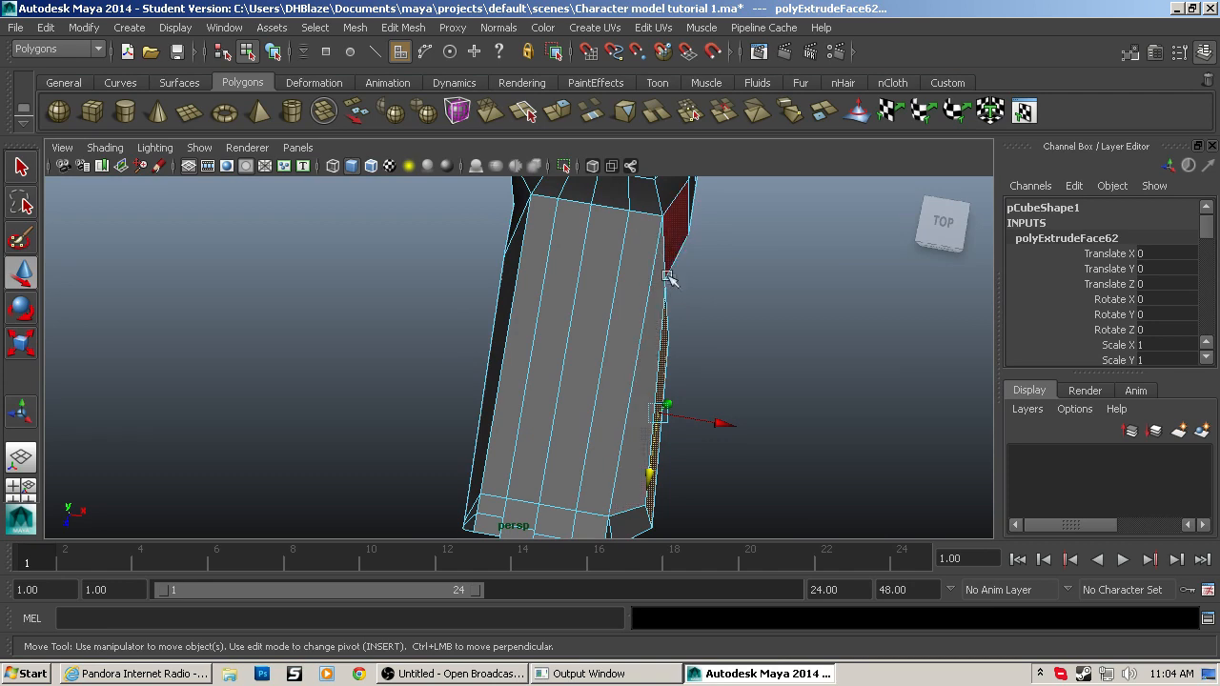
Step: Straighten the outer front edge of the extruded side block by scaling it sideways, and move the edge outward
left_click_drag(690, 291, 693, 198, "alt")
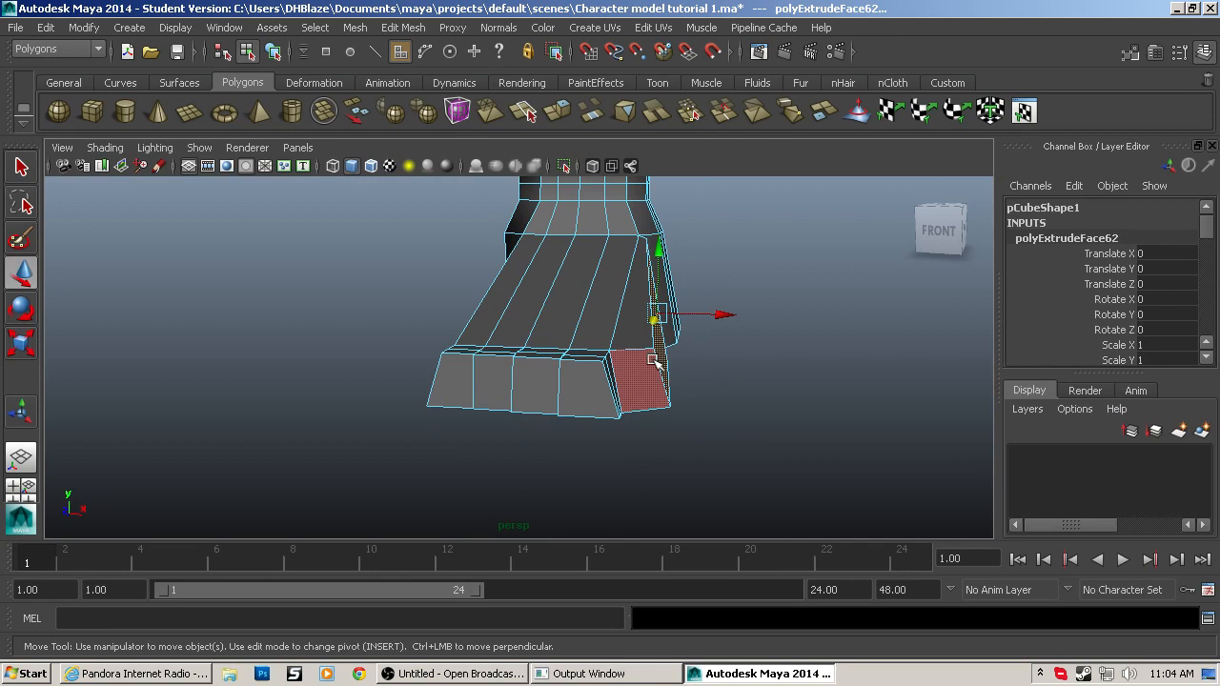
key("F10")
left_click(656, 388)
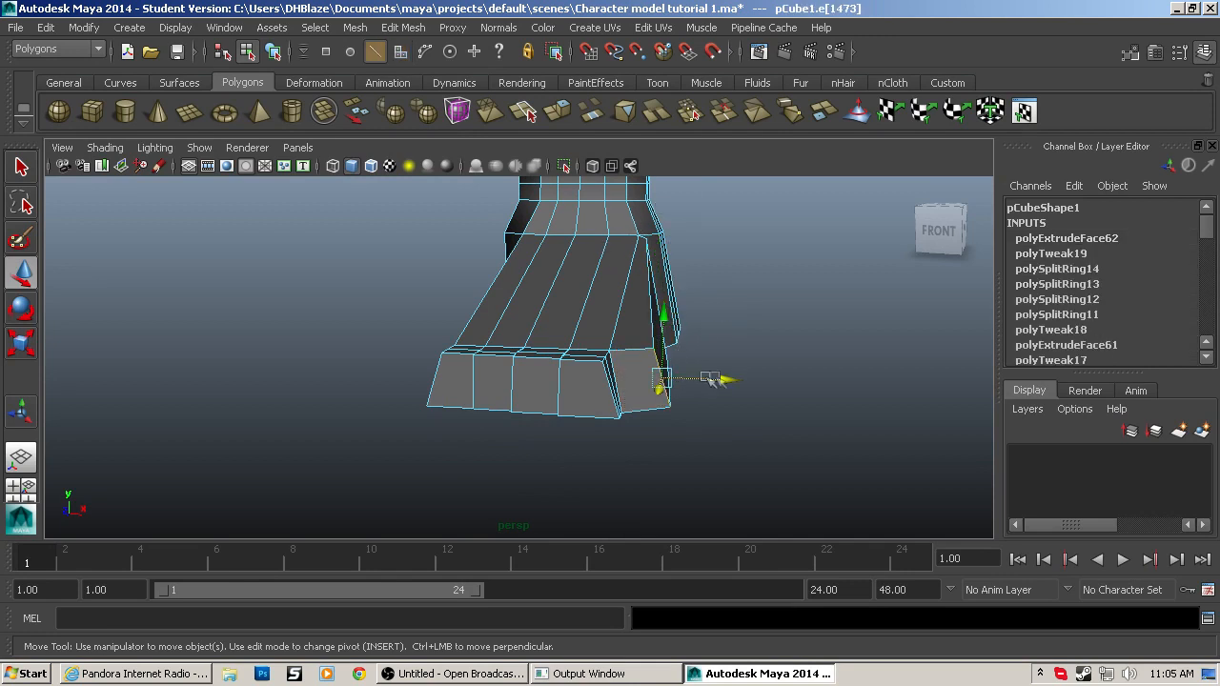
key("r")
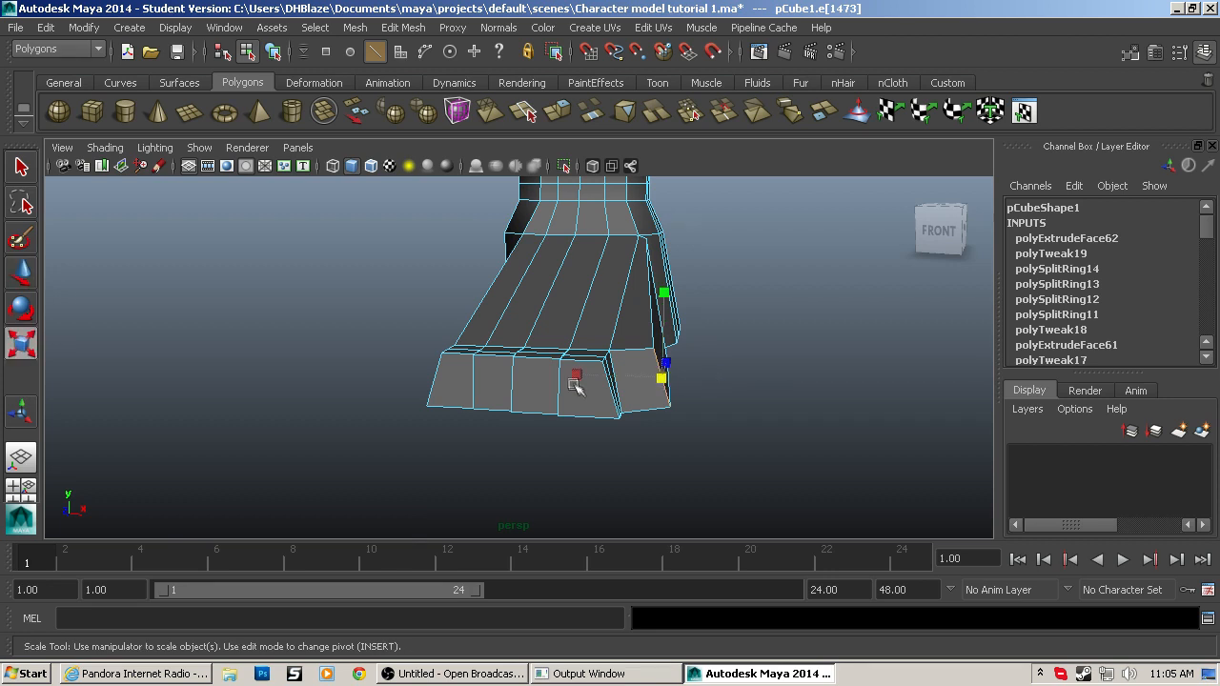
left_click_drag(576, 384, 587, 380)
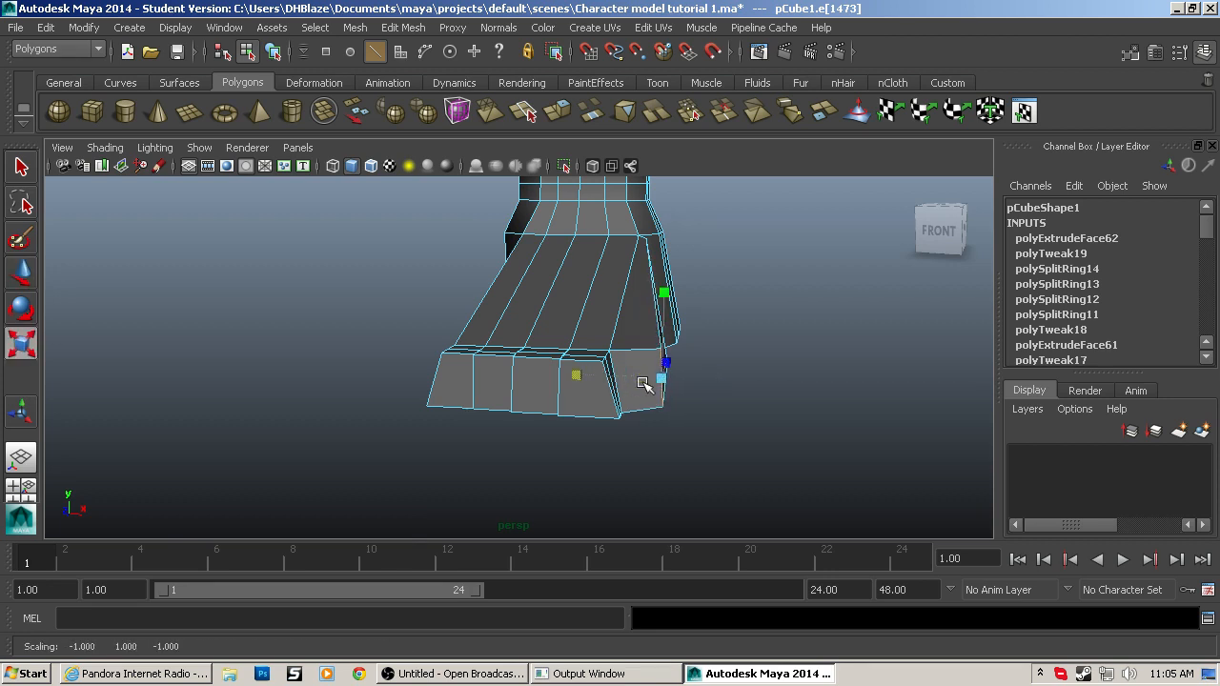
key("w")
left_click_drag(711, 383, 742, 381)
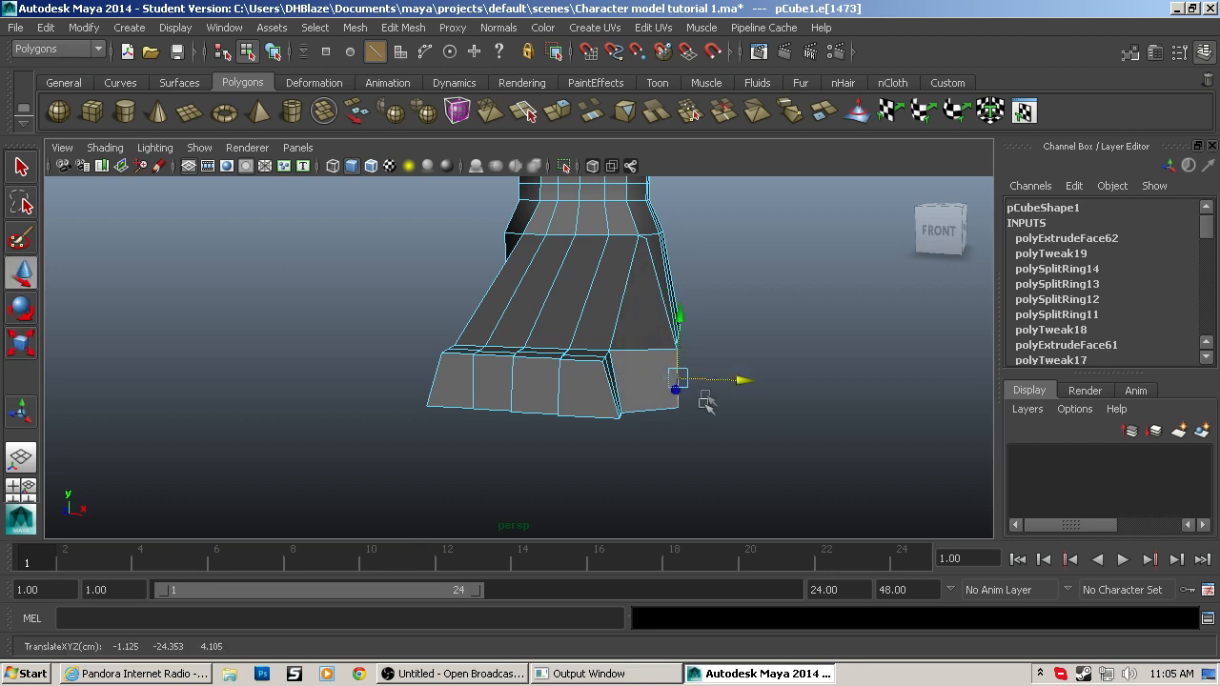
Step: Extrude the front face of the side block forward into a fifth toe and flatten its front by scaling
scroll(704, 404, "up", 2)
key("F11")
left_click(764, 385)
key("ctrl+e")
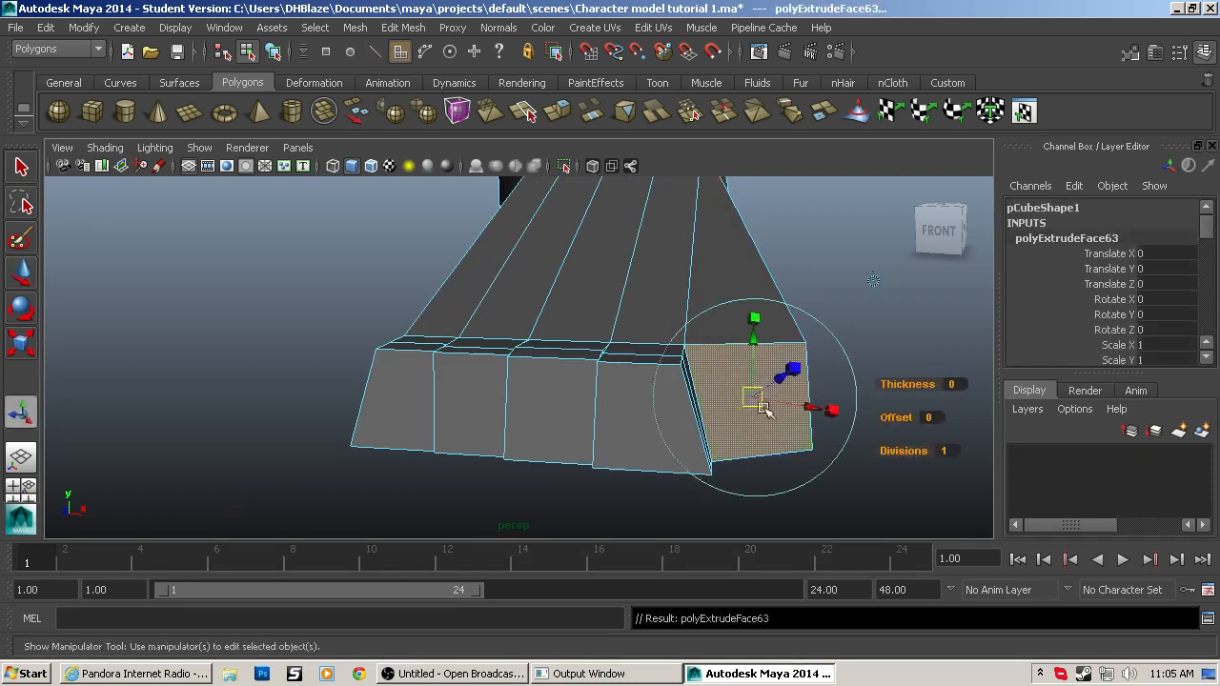
key("w")
left_click_drag(775, 473, 585, 471, "alt")
left_click_drag(522, 502, 458, 537)
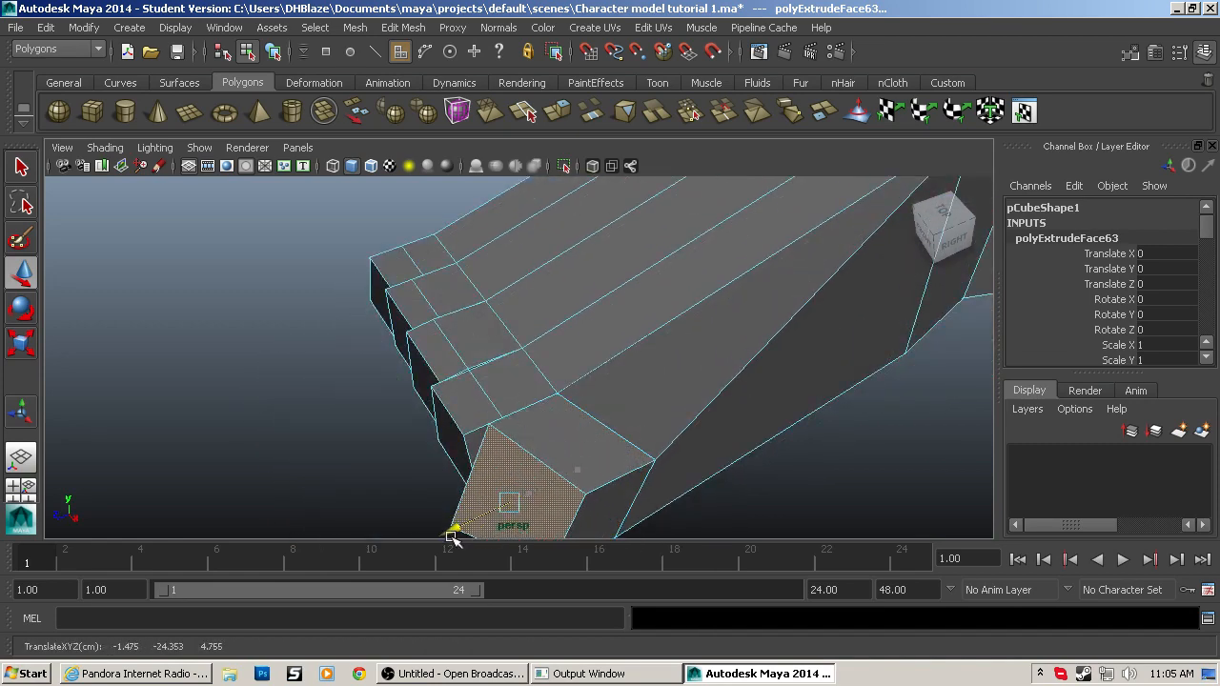
key("r")
left_click_drag(596, 467, 502, 498)
key("w")
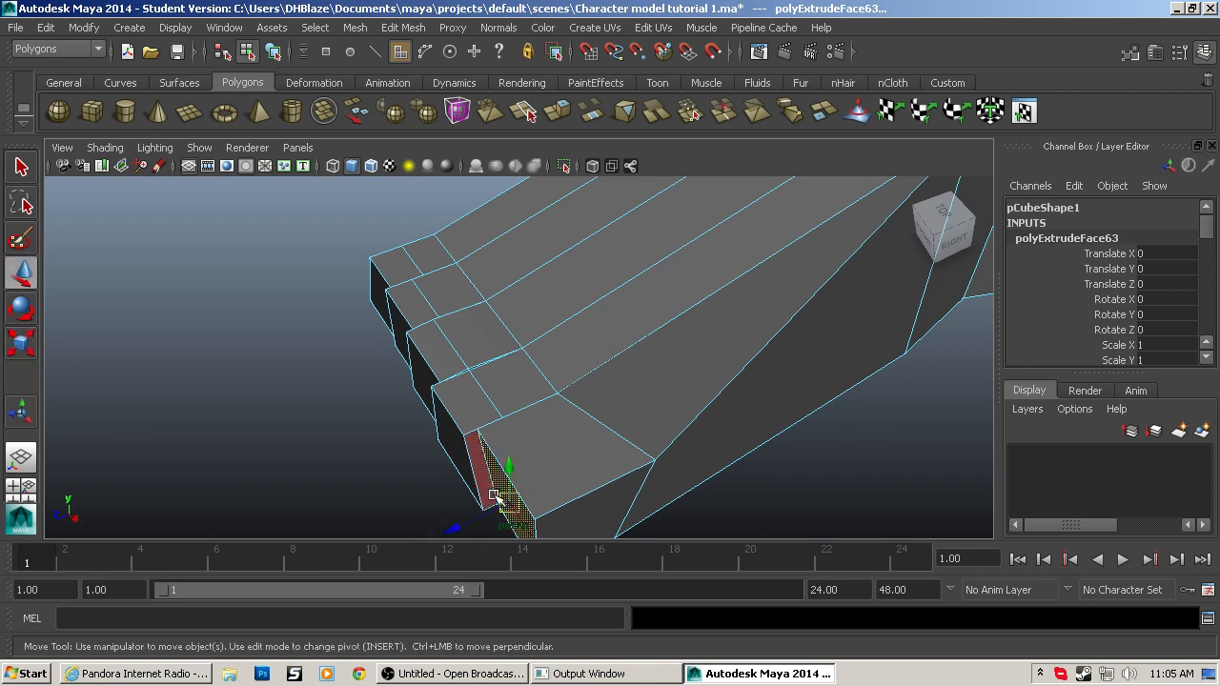
Step: Insert an edge loop across the middle of the new fifth toe
left_click(405, 28)
left_click(486, 191)
left_click_drag(580, 503, 595, 494)
key("q")
Step: Select the front faces of all five toes and extrude them slightly forward
left_click_drag(372, 446, 525, 391, "alt")
key("F11")
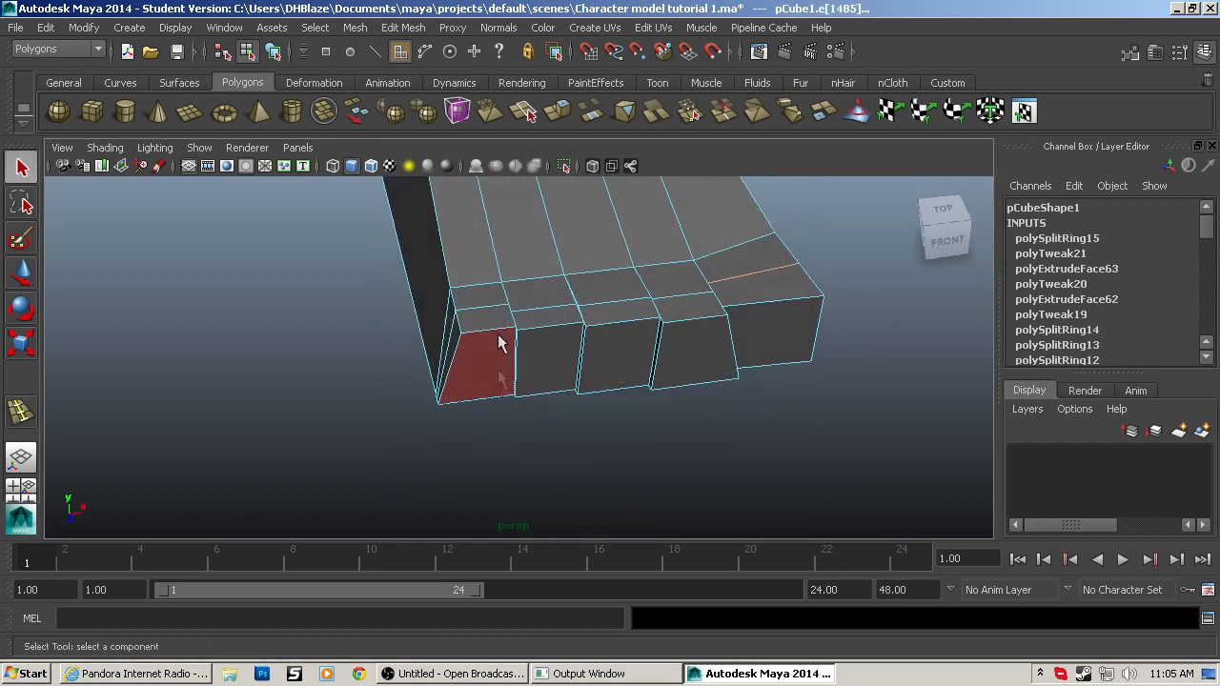
left_click(497, 367)
left_click(531, 379, "shift")
left_click(619, 355, "shift")
left_click(694, 362, "shift")
left_click(772, 334, "shift")
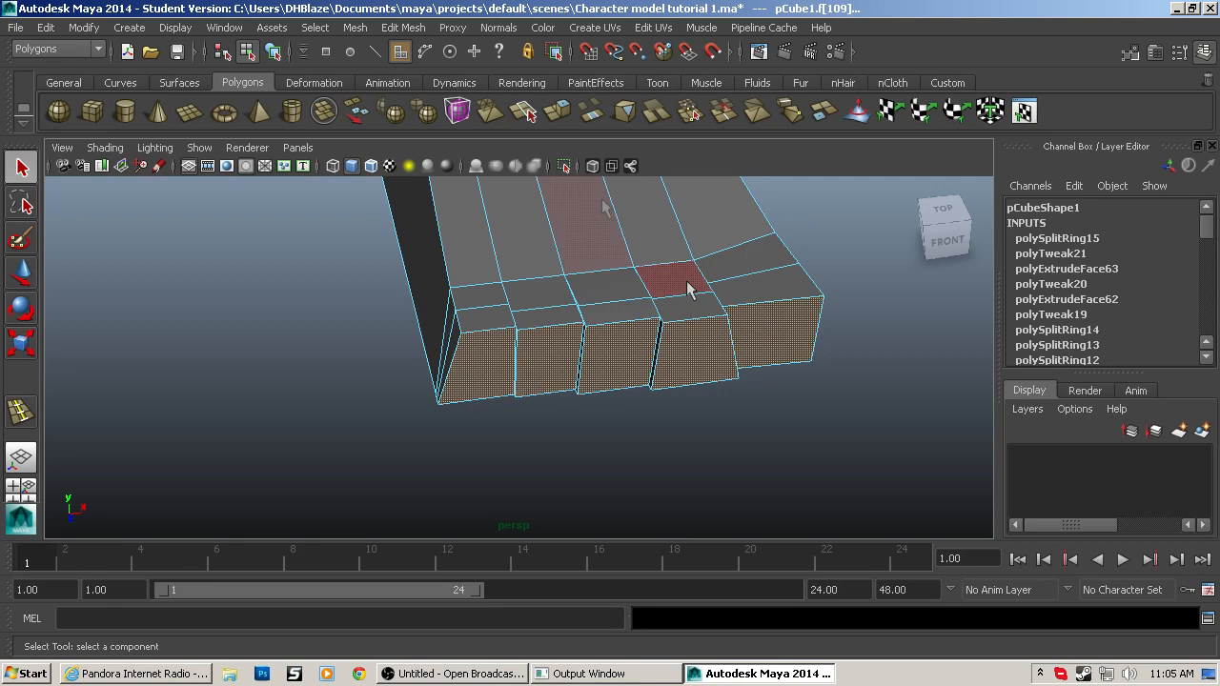
key("ctrl+e")
left_click_drag(700, 414, 697, 442, "alt")
left_click_drag(658, 370, 723, 362)
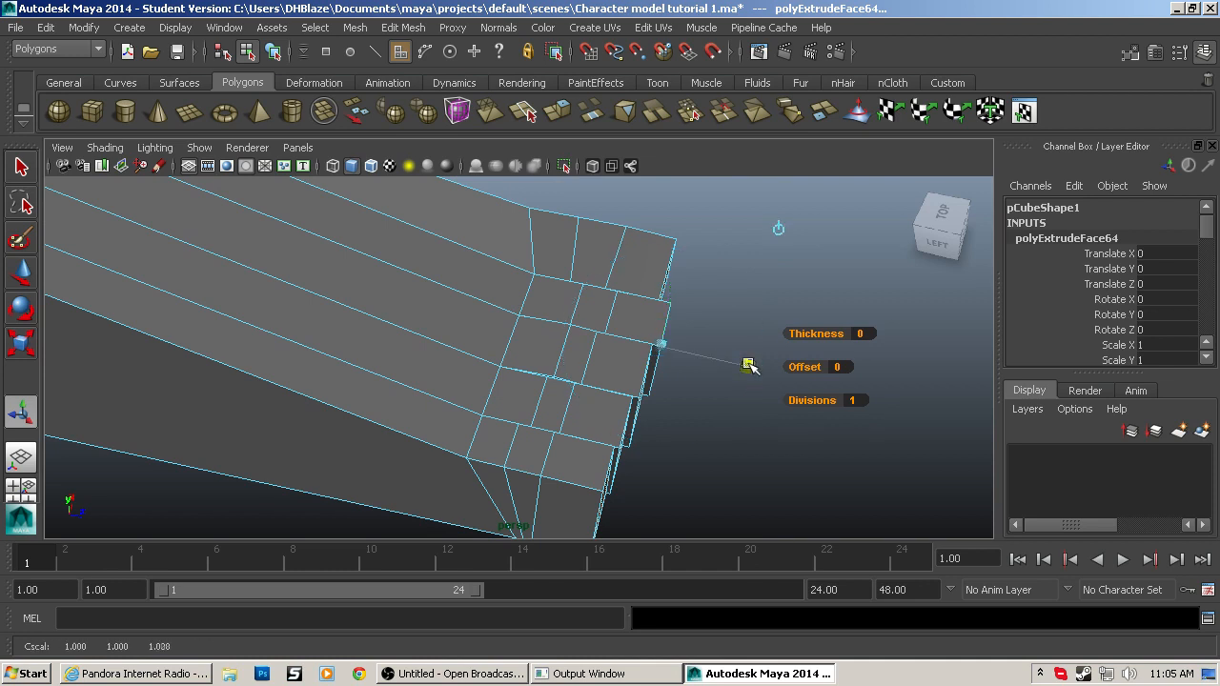
left_click_drag(667, 346, 730, 365)
Step: Extrude the five toe fronts into another thin segment, and extrude them again into a longer one
key("ctrl+e")
left_click(864, 405)
key("Return")
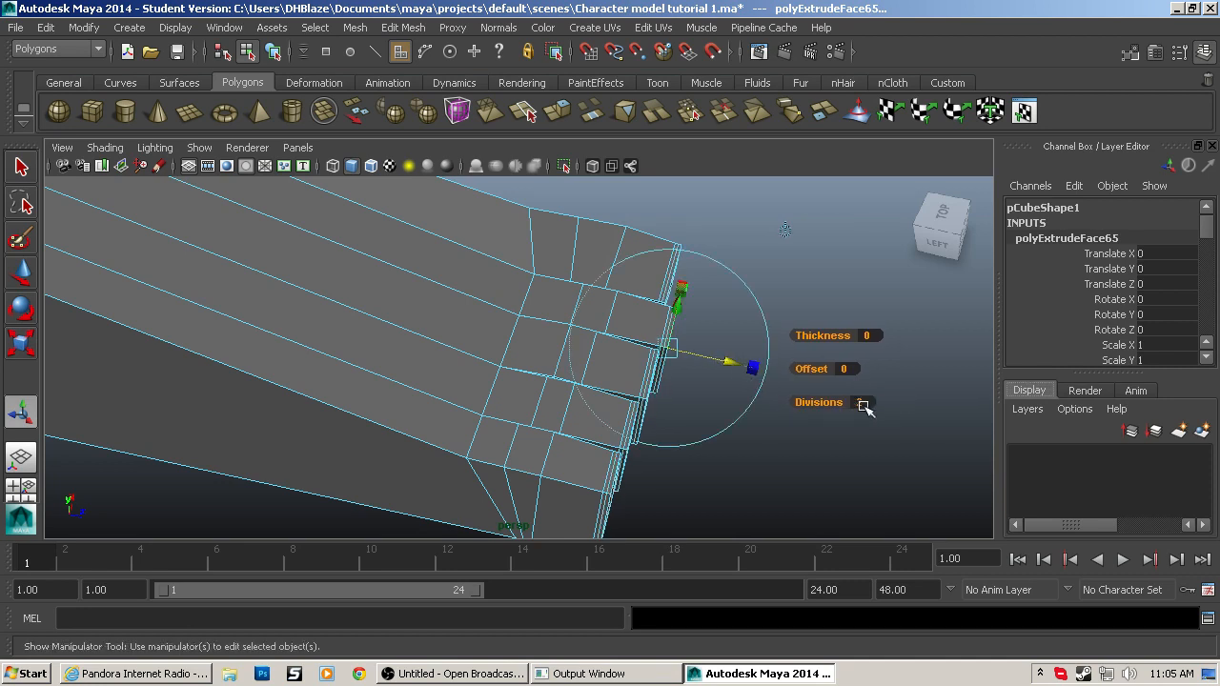
key("ctrl+e")
left_click_drag(735, 353, 770, 374)
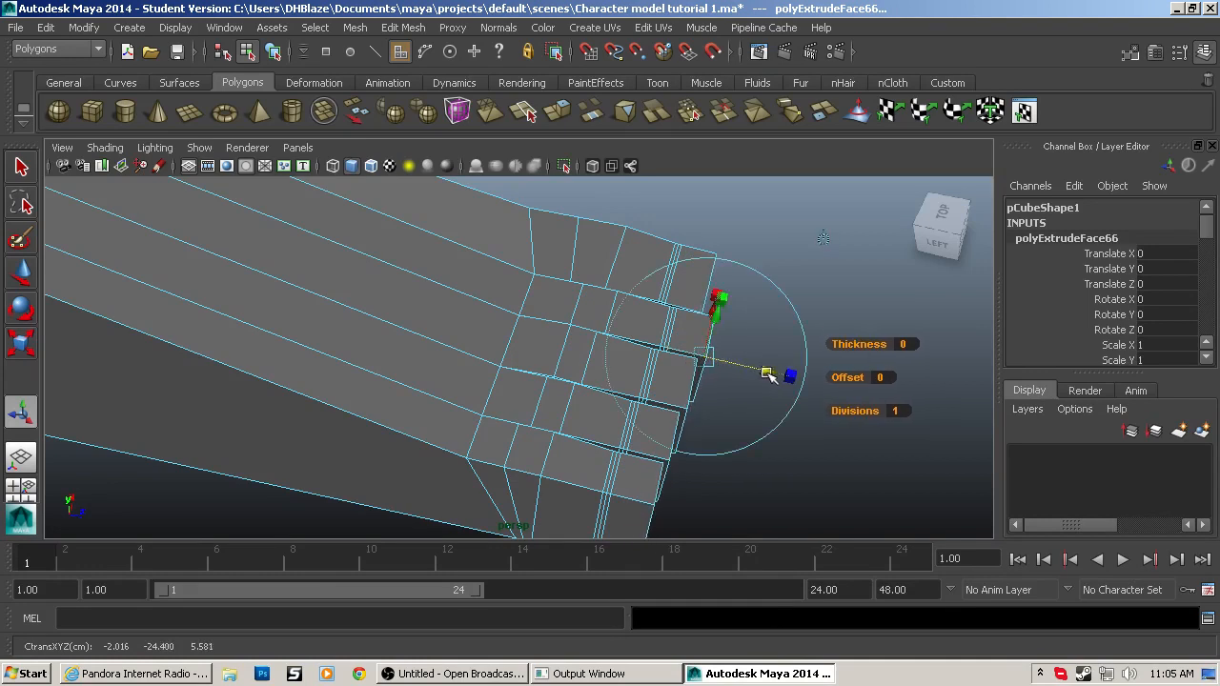
left_click(704, 358)
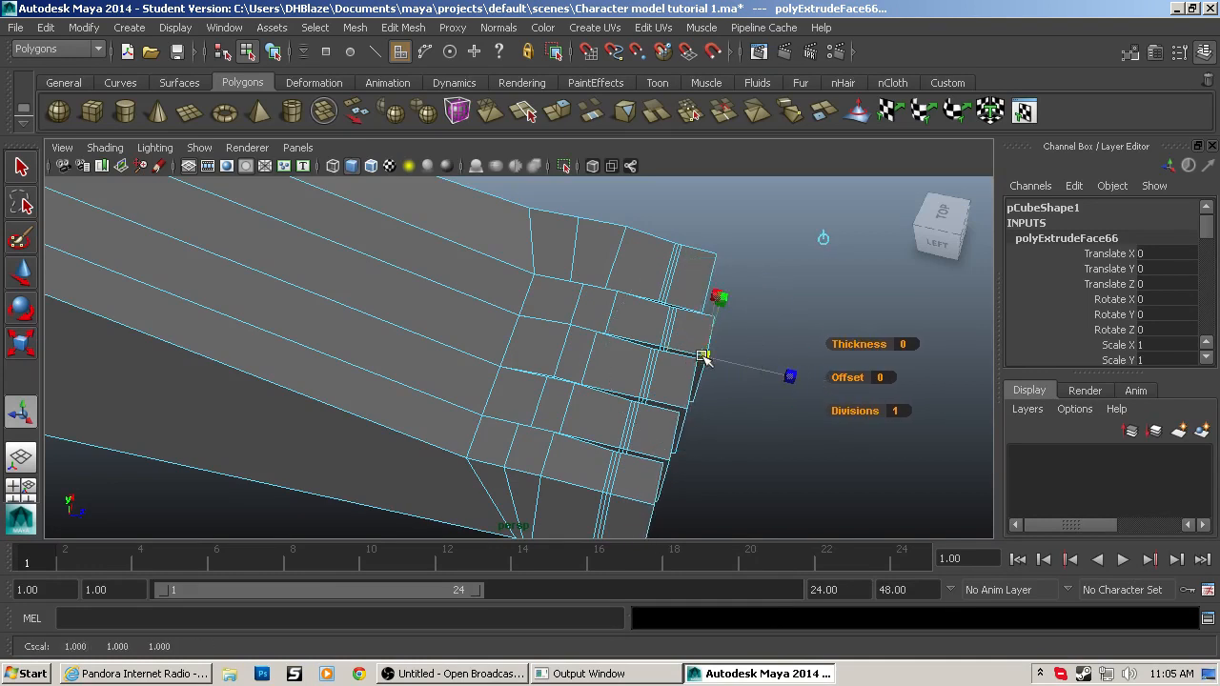
Step: Add another thin extruded segment at the toe fronts and extrude the toe tips further forward
key("ctrl+e")
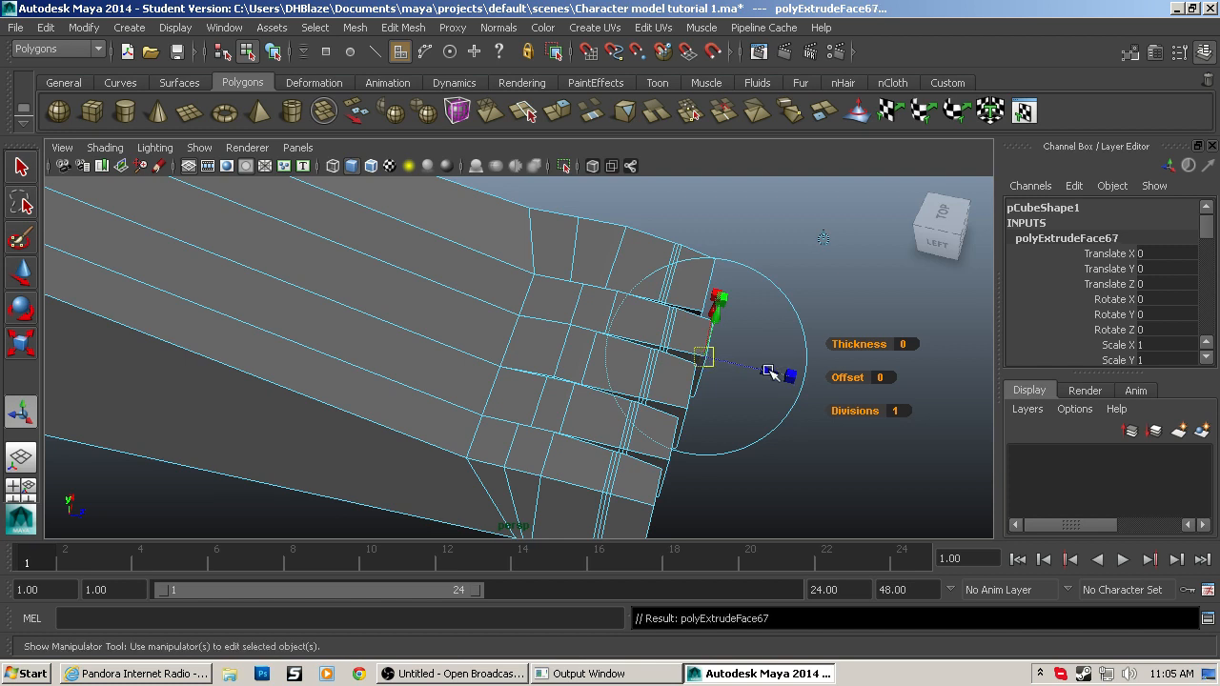
left_click(900, 411)
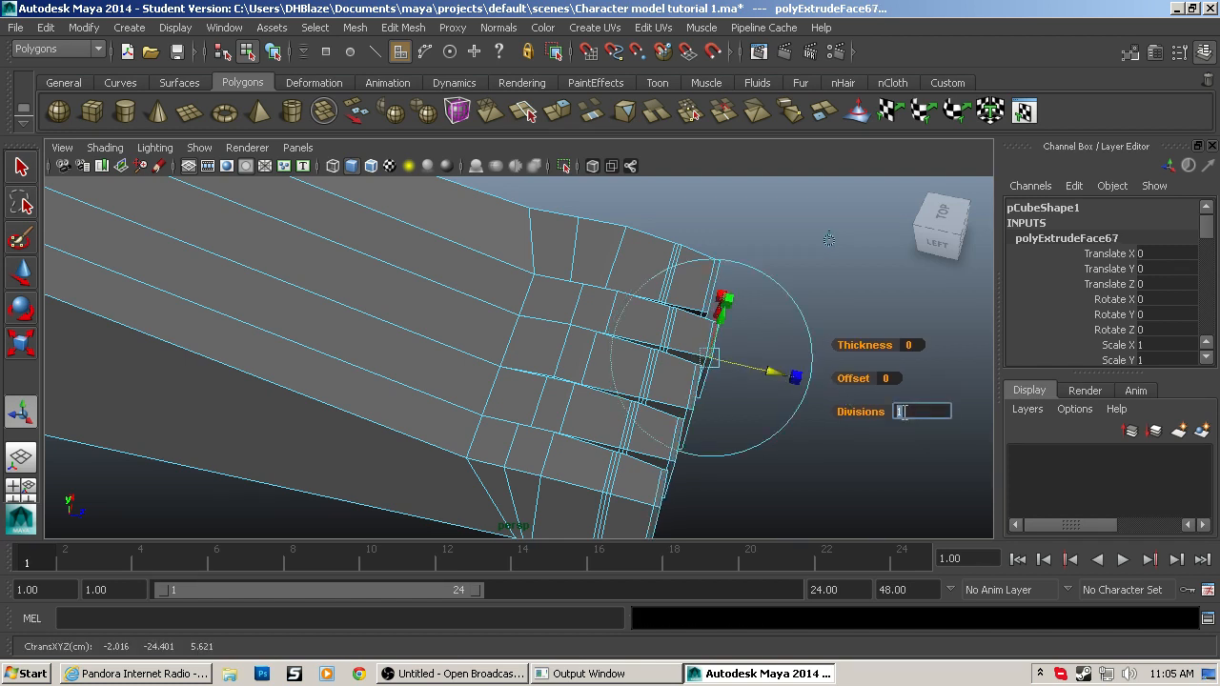
key("Return")
key("ctrl+e")
left_click_drag(770, 376, 615, 322)
Step: Select the faces along the outer side of the fifth toe and move them slightly outward
left_click_drag(631, 202, 856, 363, "alt")
left_click_drag(755, 436, 426, 458, "alt")
left_click_drag(185, 463, 644, 363, "alt")
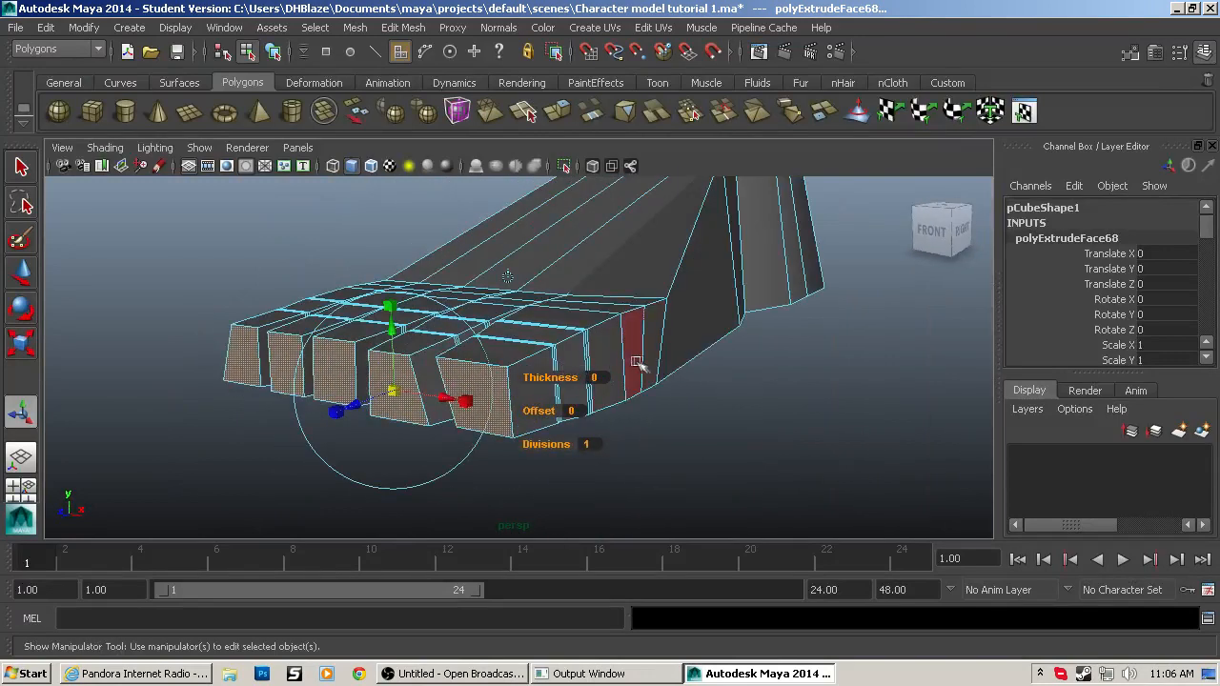
left_click(641, 362)
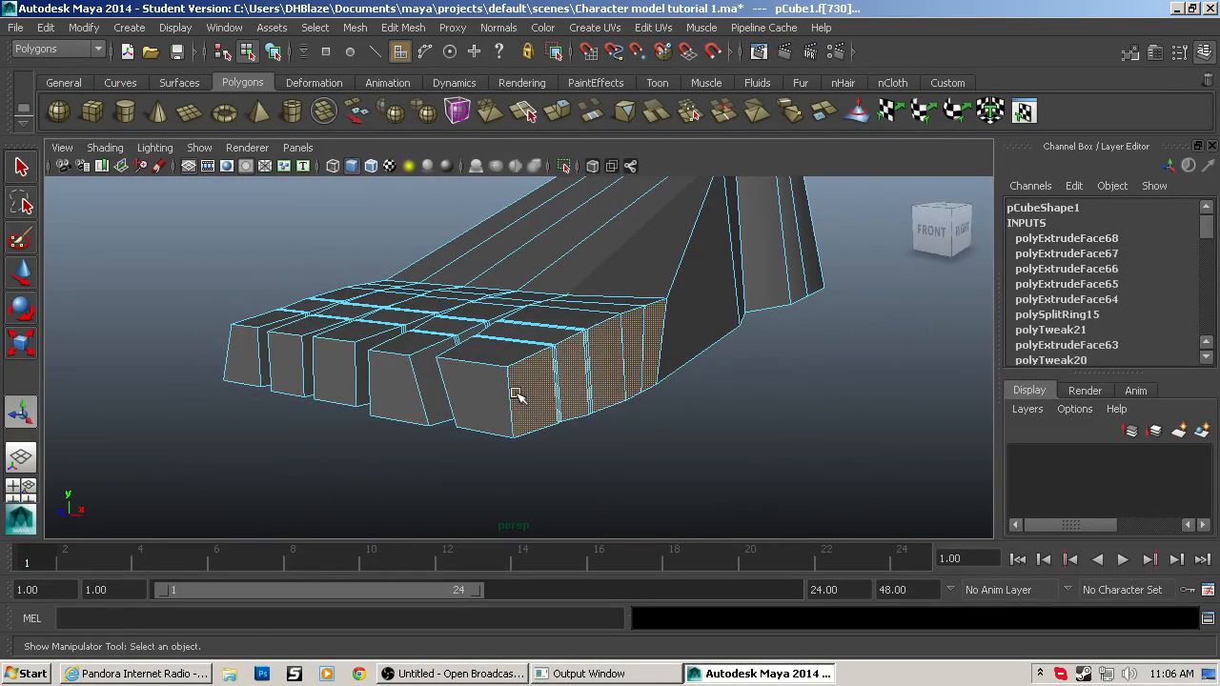
key("w")
left_click_drag(662, 376, 671, 377)
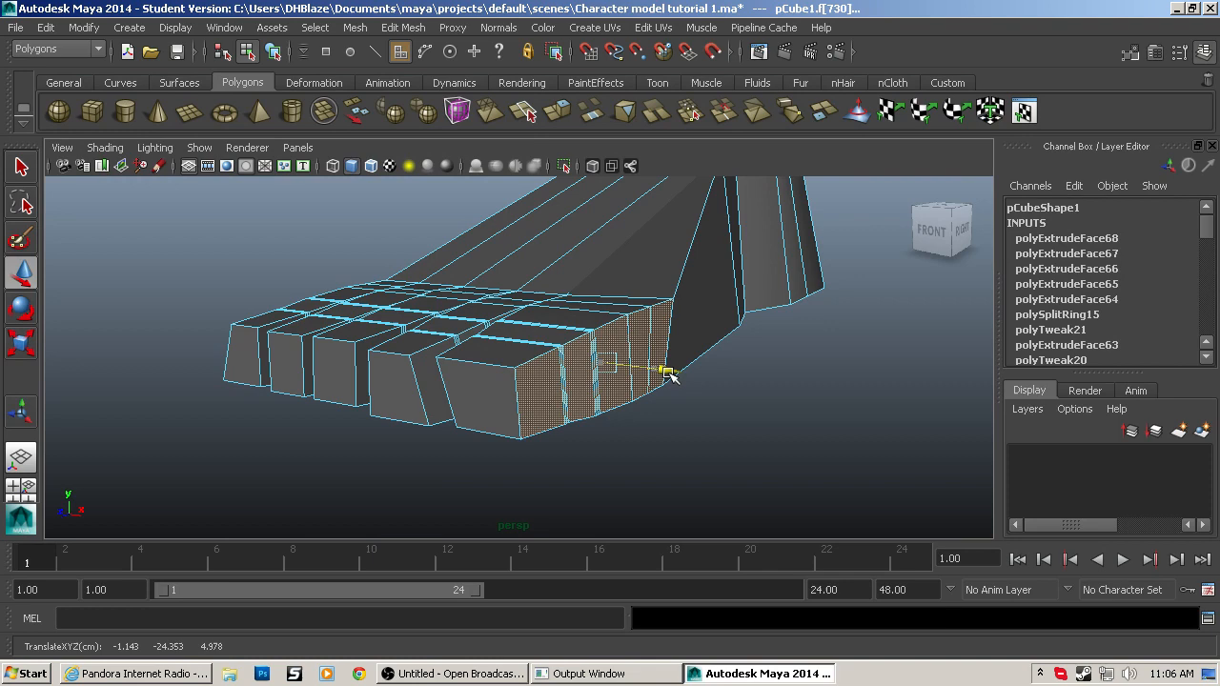
Step: Insert a horizontal edge loop around the lower side of the foot and through all the toes
scroll(330, 365, "down", 5)
left_click_drag(349, 371, 710, 371, "alt")
left_click_drag(332, 318, 640, 382, "alt")
scroll(632, 403, "up", 6)
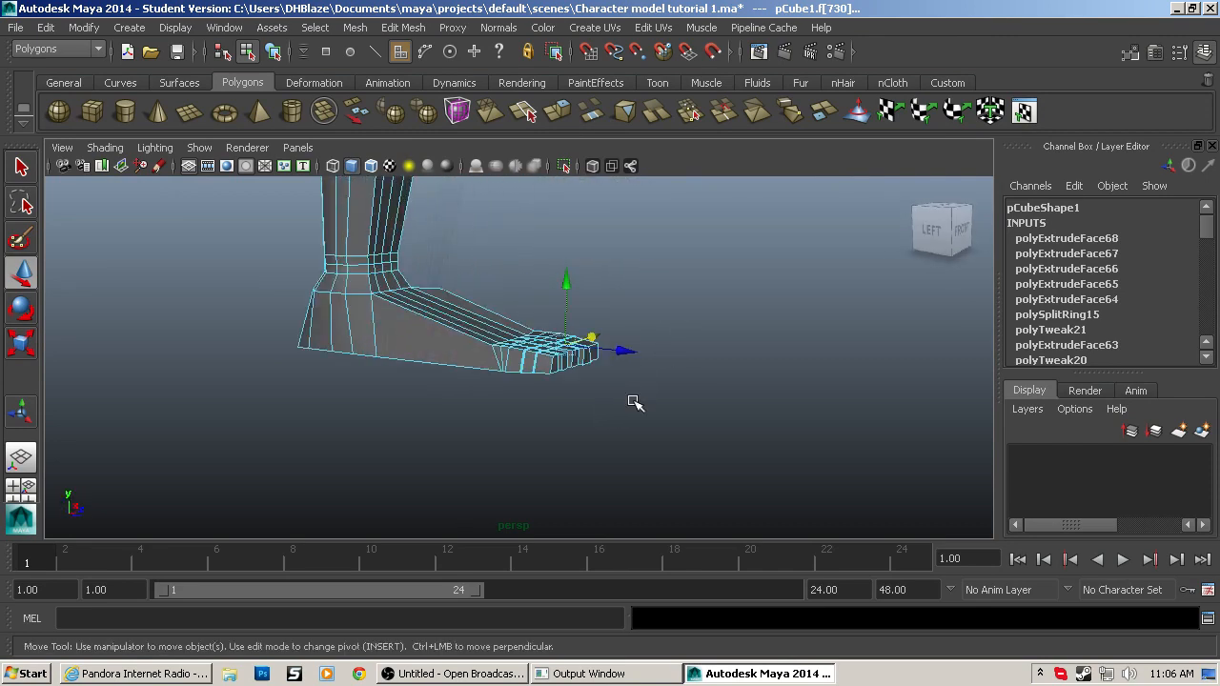
left_click_drag(214, 364, 346, 373, "alt")
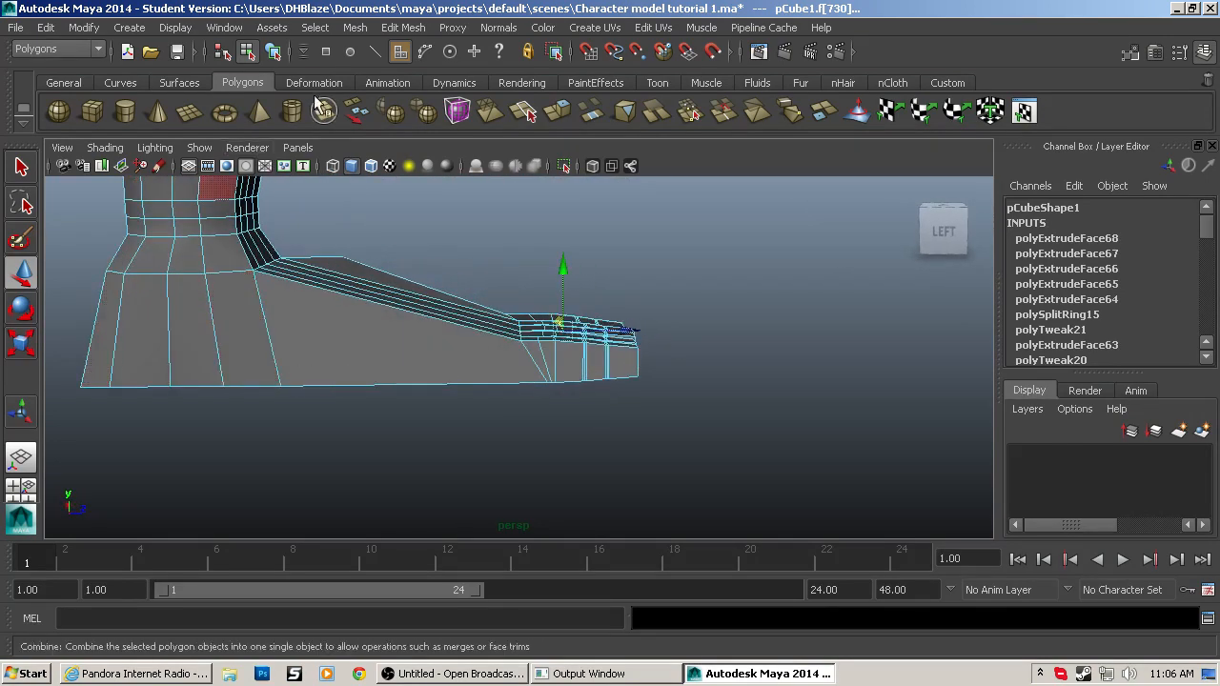
left_click(404, 28)
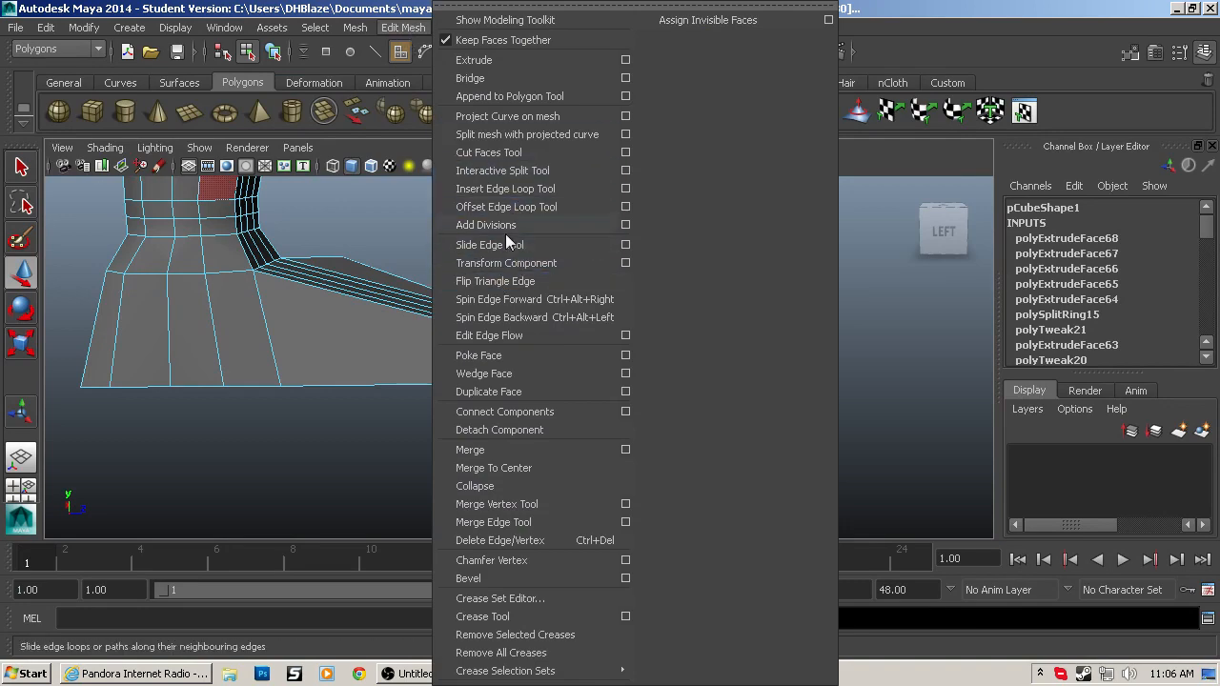
left_click(504, 189)
left_click(539, 369)
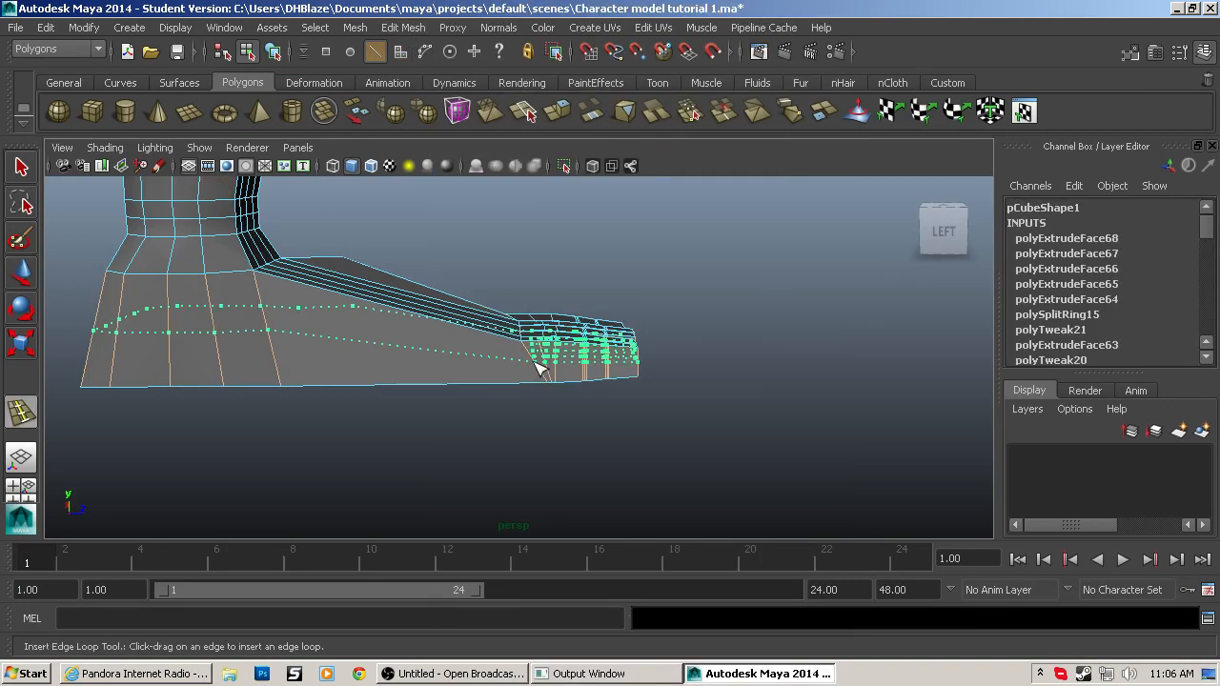
Step: Scale the new horizontal edge loop sideways to widen the foot and toes
left_click_drag(525, 353, 294, 376, "alt")
key("r")
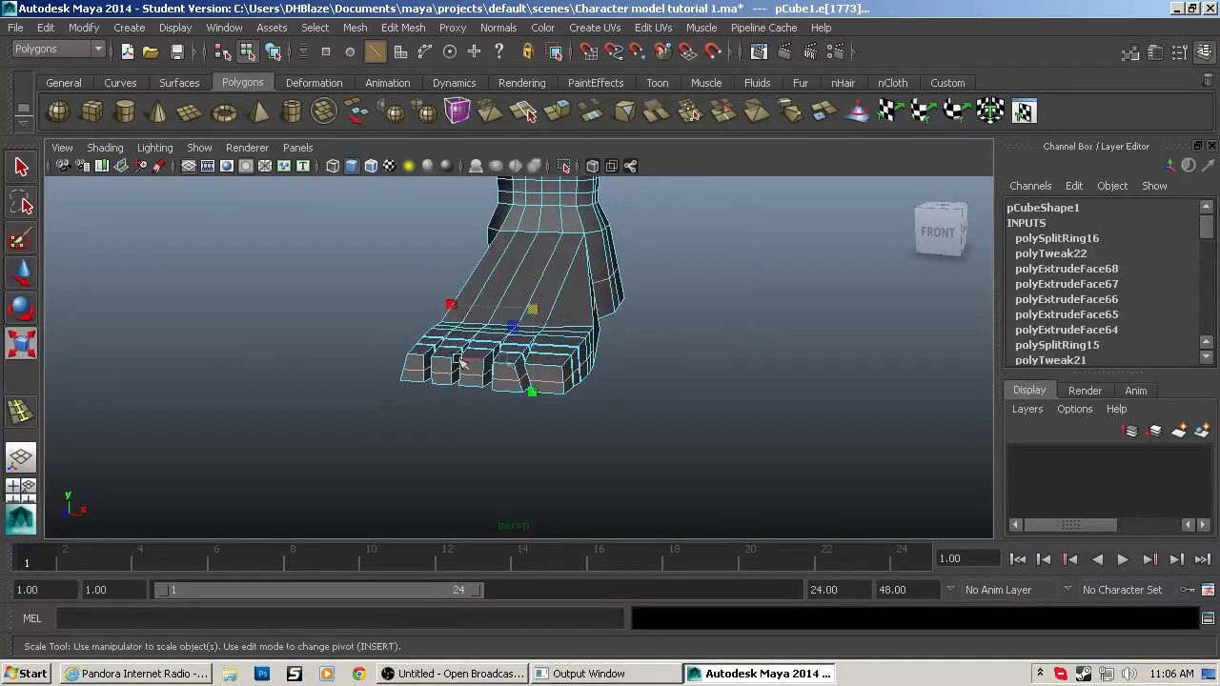
left_click_drag(450, 308, 454, 355)
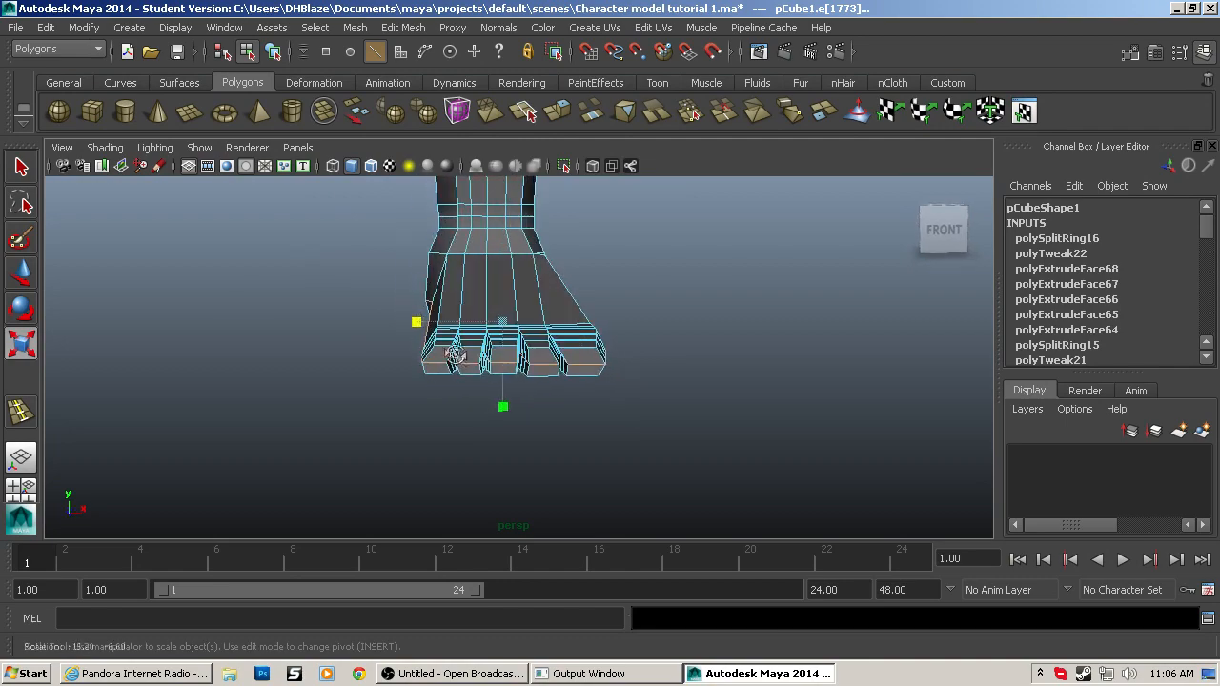
Step: Examine the toes from several angles, including the edge on the big toe facing its neighbouring toe
scroll(439, 429, "up", 3)
left_click_drag(438, 429, 462, 463, "alt")
left_click_drag(506, 462, 626, 441, "alt")
key("5")
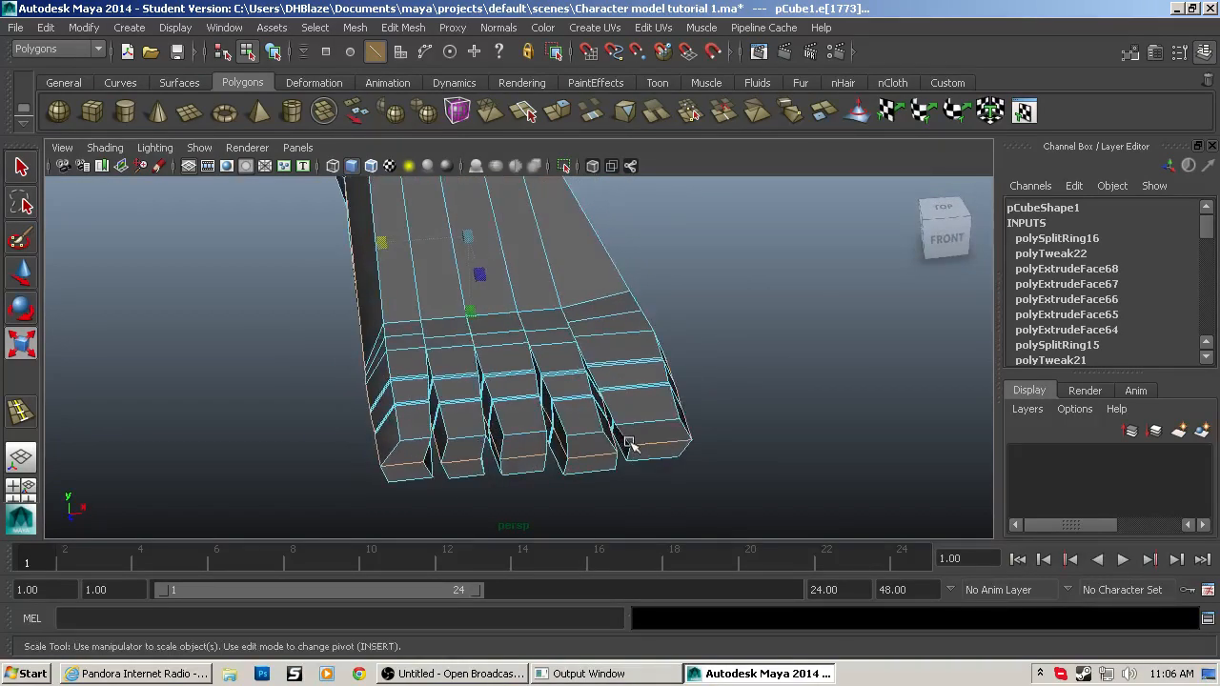
right_click_drag(626, 441, 658, 451, "alt")
middle_click_drag(659, 452, 642, 369, "alt")
double_click(692, 389)
left_click_drag(734, 444, 665, 343, "alt")
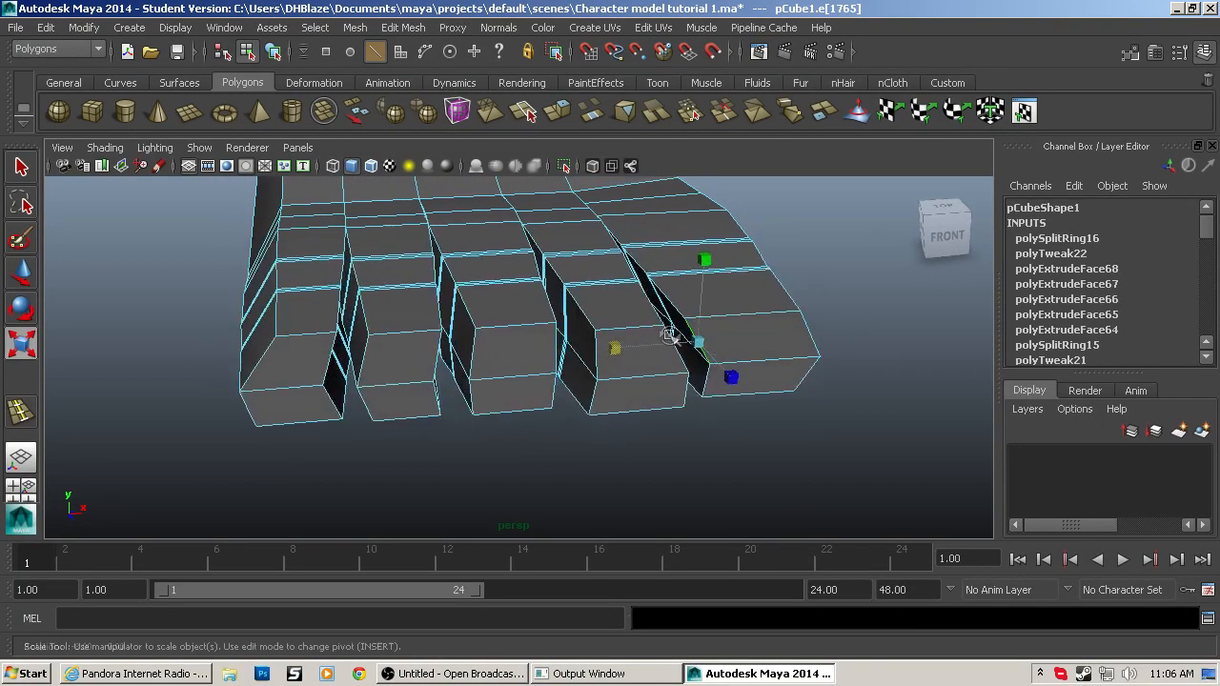
key("q")
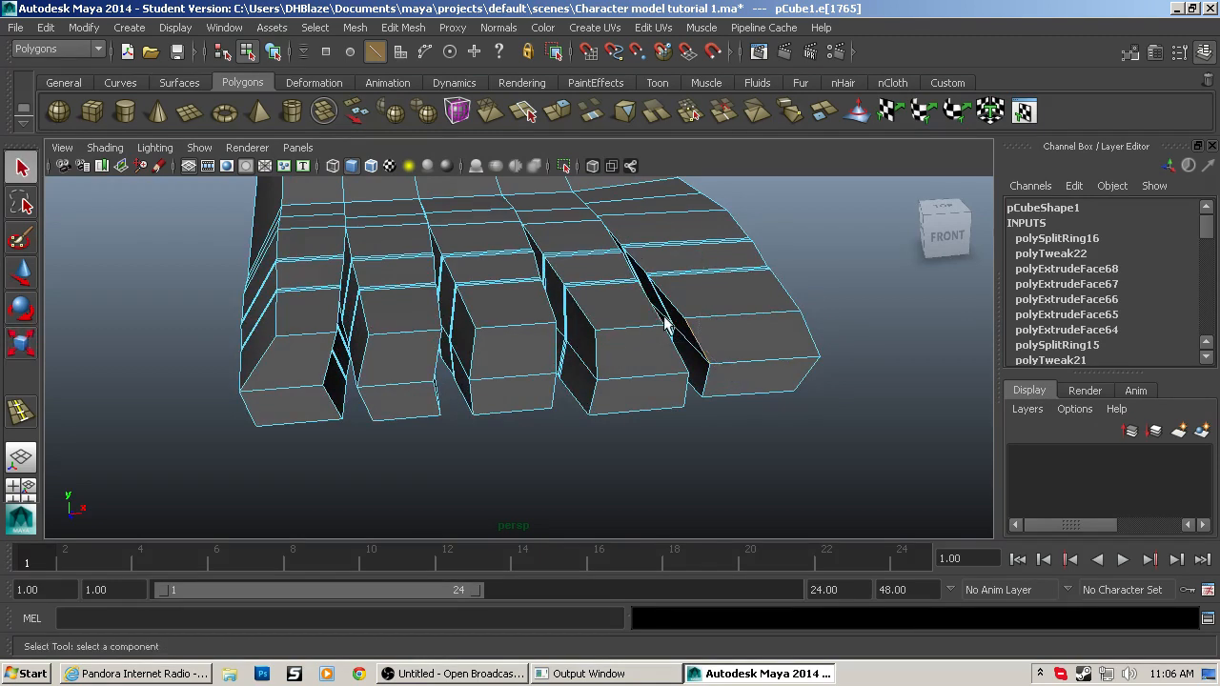
scroll(792, 341, "down", 3)
left_click_drag(792, 342, 715, 473, "alt")
scroll(710, 448, "up", 3)
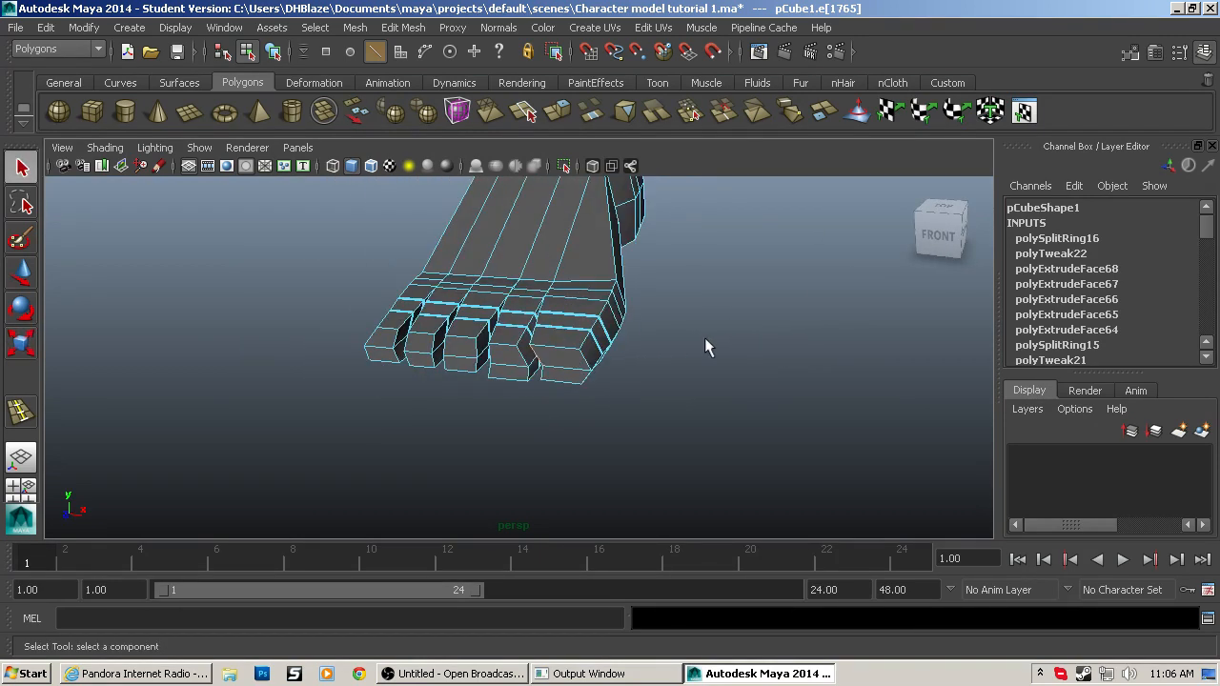
Step: Select the vertex on the side of the foot just in front of the ankle and move it
left_click_drag(704, 419, 624, 431, "alt")
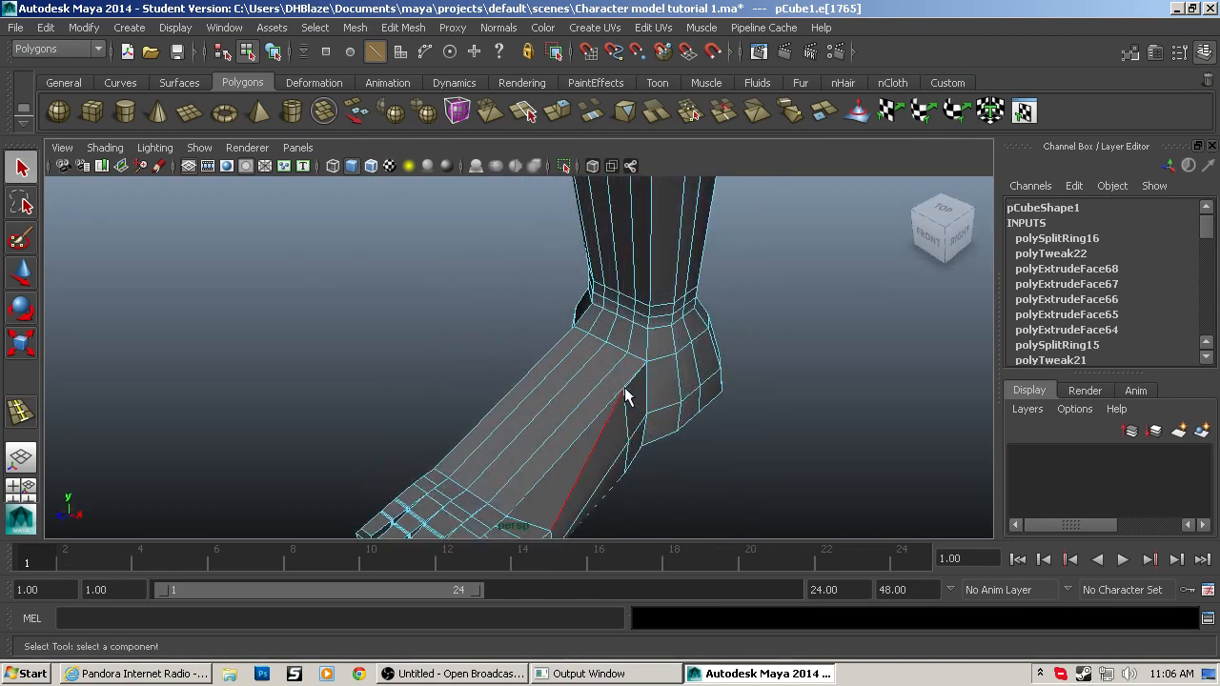
key("F9")
left_click(621, 391)
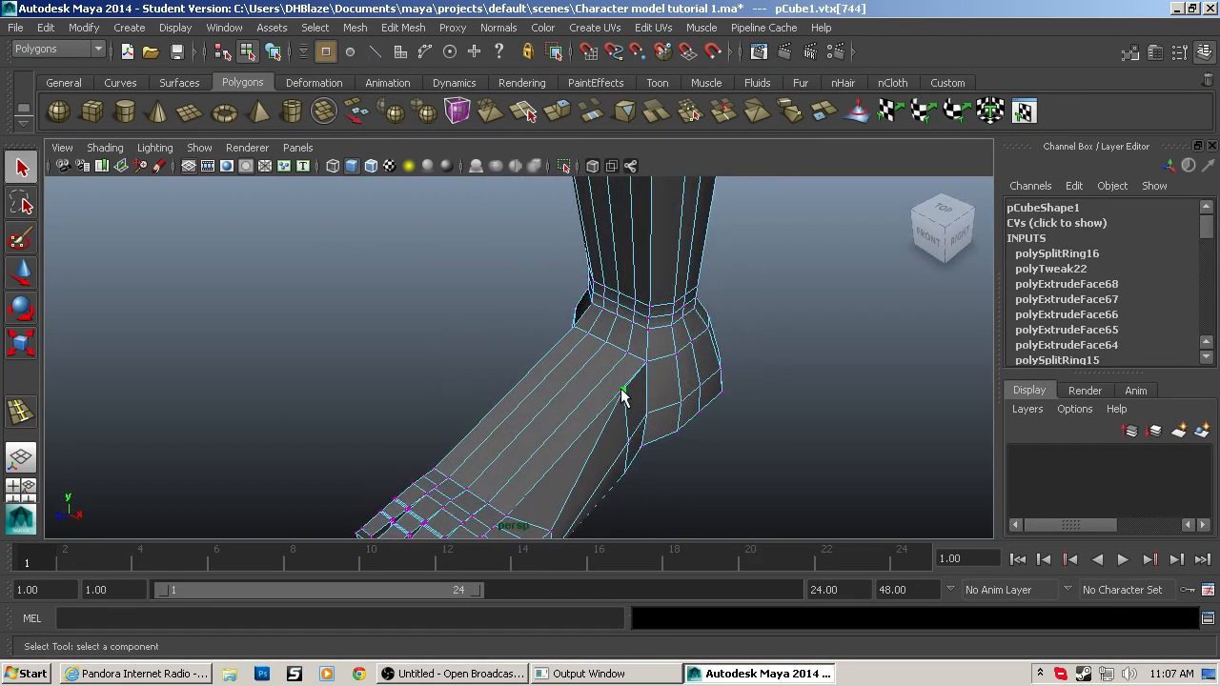
key("w")
left_click_drag(623, 402, 602, 529)
Step: Select the front faces around the knee and extend the selection up the front of the thigh
key("F10")
left_click_drag(615, 222, 581, 400, "alt")
scroll(763, 382, "up", 5)
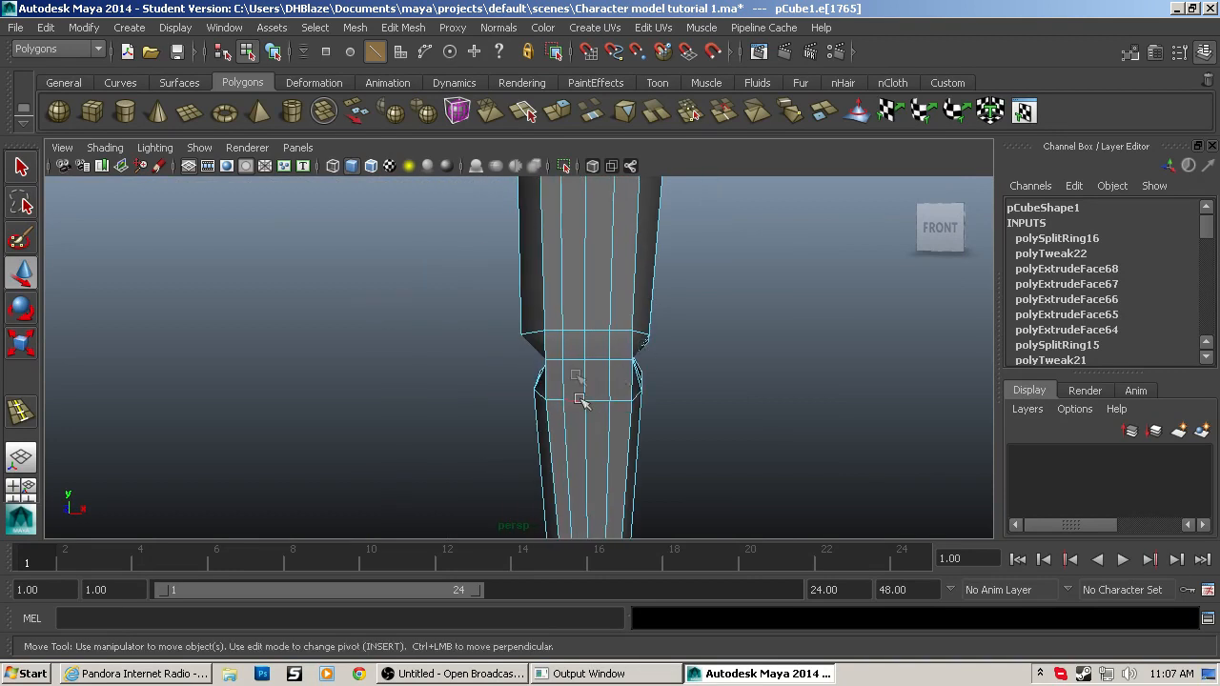
key("F11")
left_click(577, 383)
left_click(587, 347, "shift")
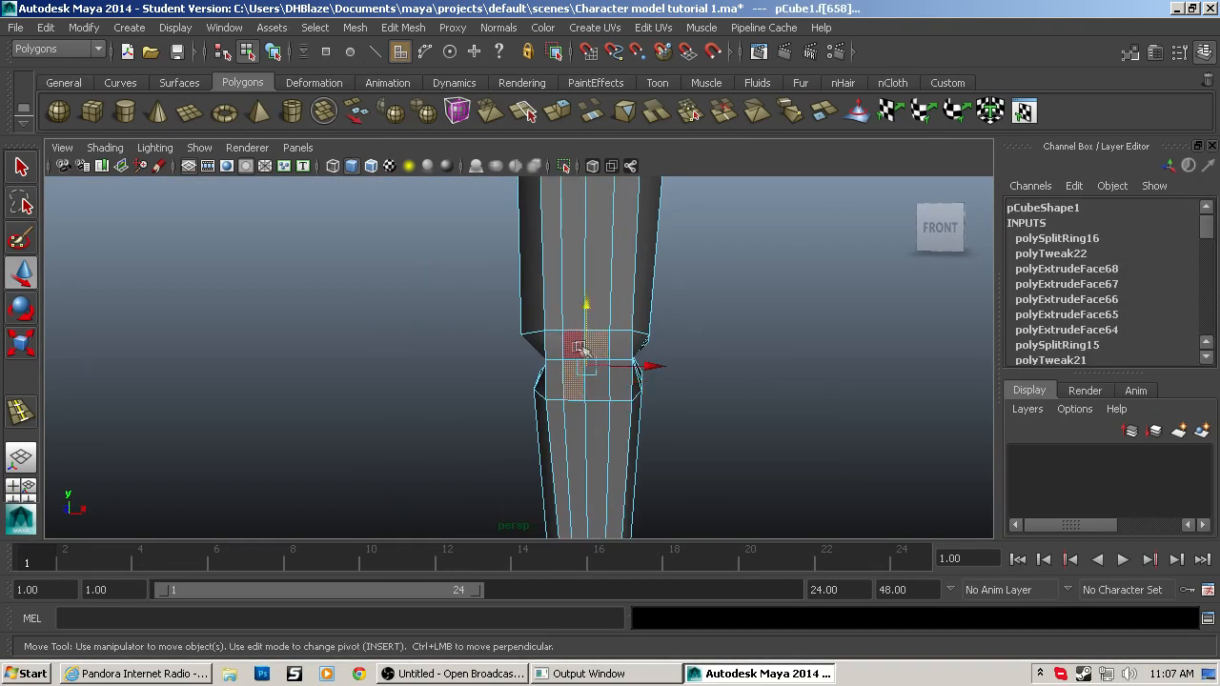
left_click(591, 279, "shift")
left_click_drag(574, 299, 748, 441, "alt")
left_click_drag(758, 352, 626, 375, "alt")
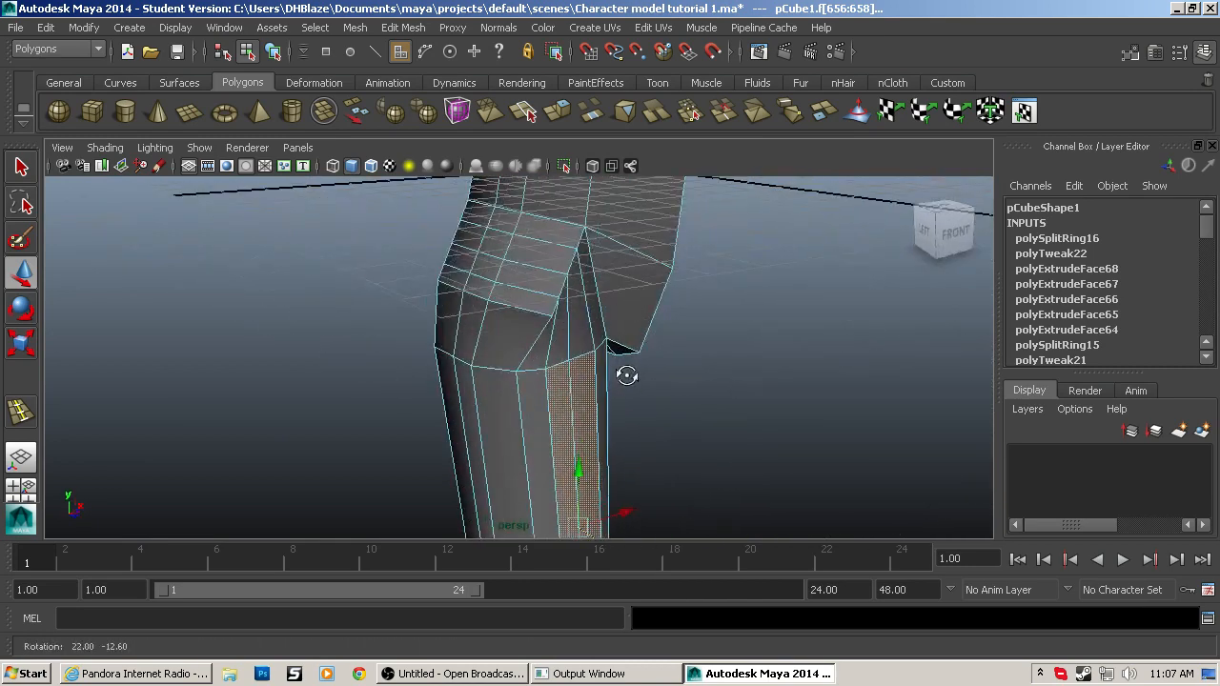
Step: Select the rear column of faces on the side of the hip and move it backward
left_click(549, 309)
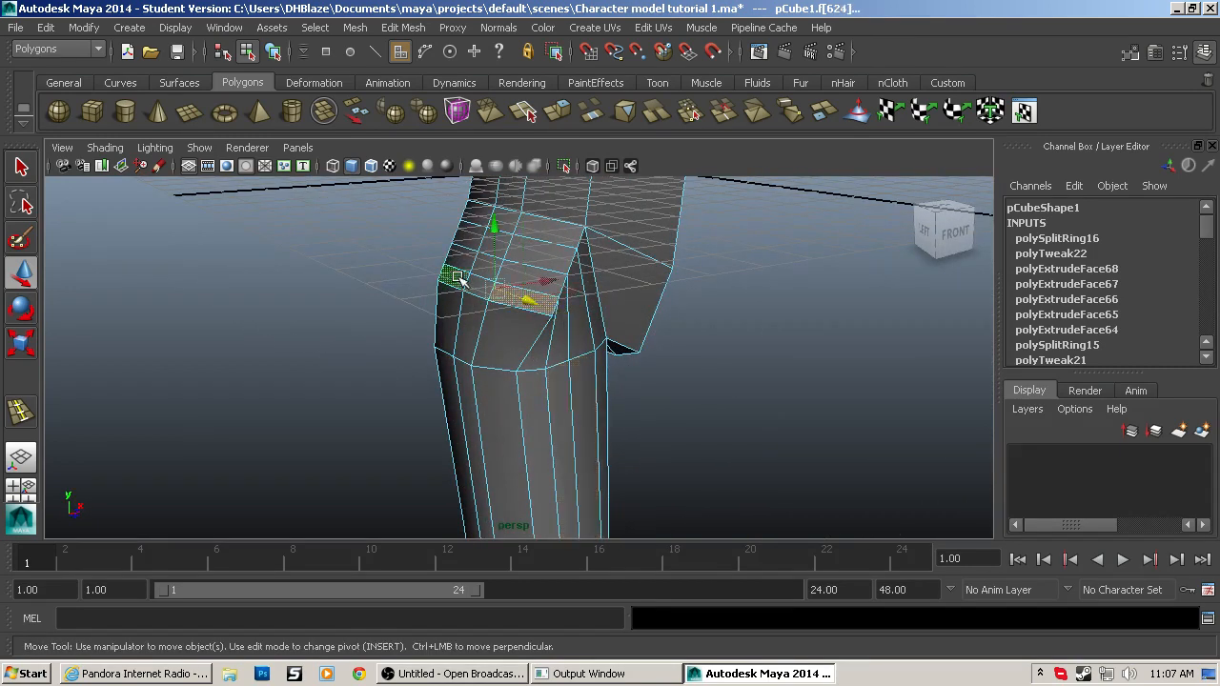
left_click_drag(456, 279, 825, 331, "alt")
scroll(696, 329, "up", 5)
scroll(730, 319, "down", 5)
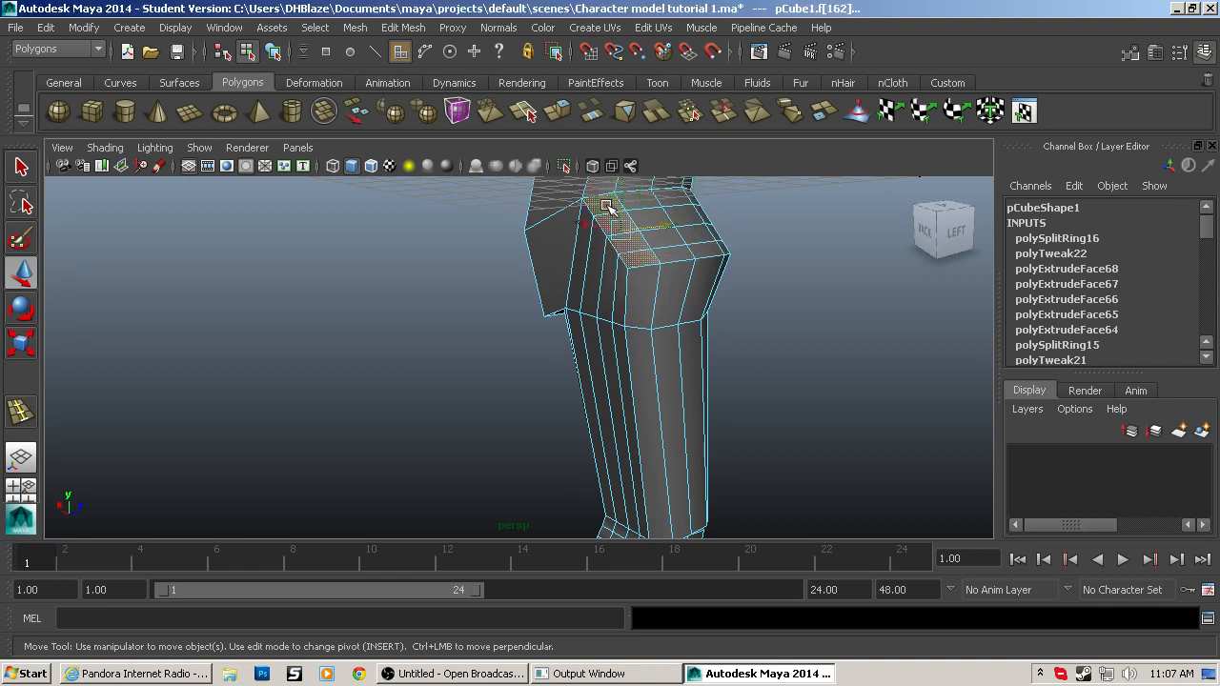
double_click(653, 231)
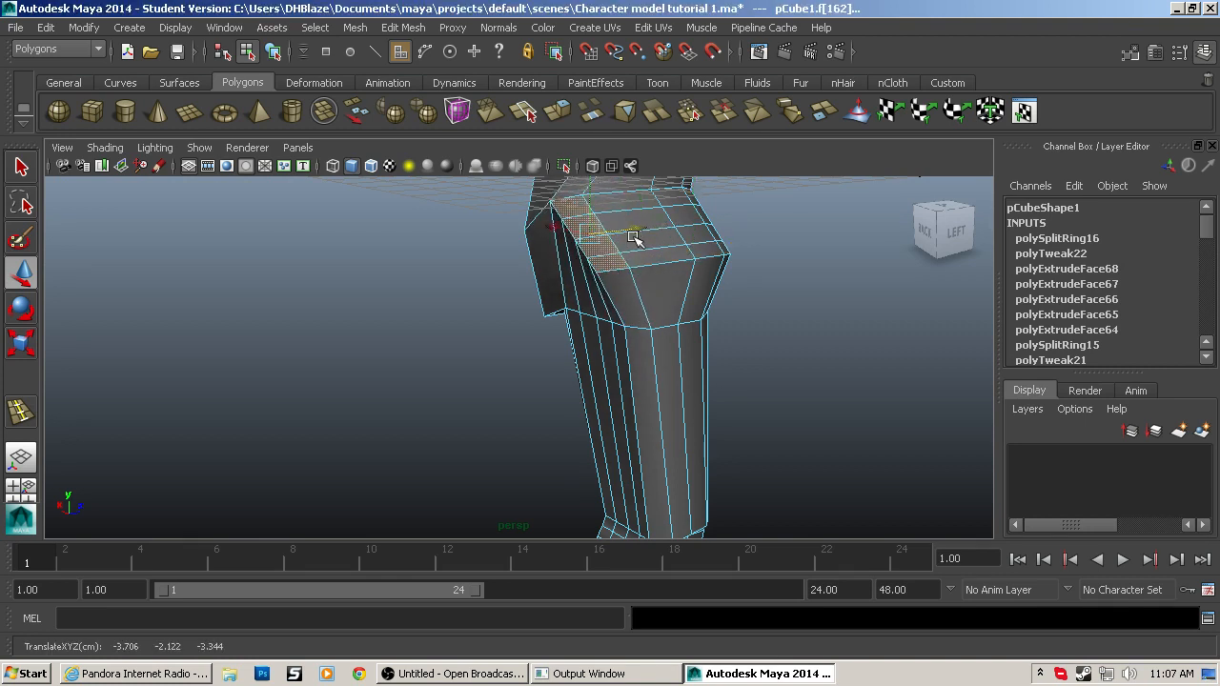
Step: Select the adjoining faces at the back of the hip and shift them along the depth axis
left_click(572, 285)
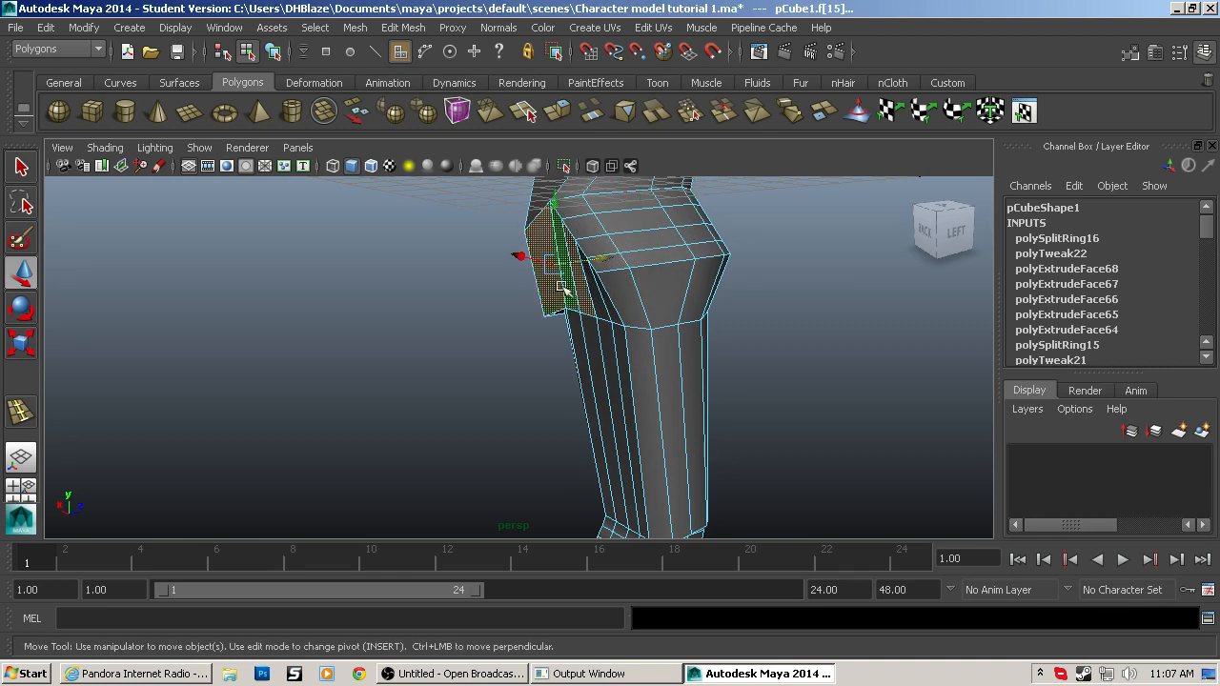
left_click_drag(605, 253, 658, 181)
left_click(579, 257)
Step: Insert a horizontal edge loop around the middle of the lower leg
left_click_drag(582, 286, 632, 322, "alt")
middle_click_drag(632, 322, 607, 282, "alt")
left_click(591, 298)
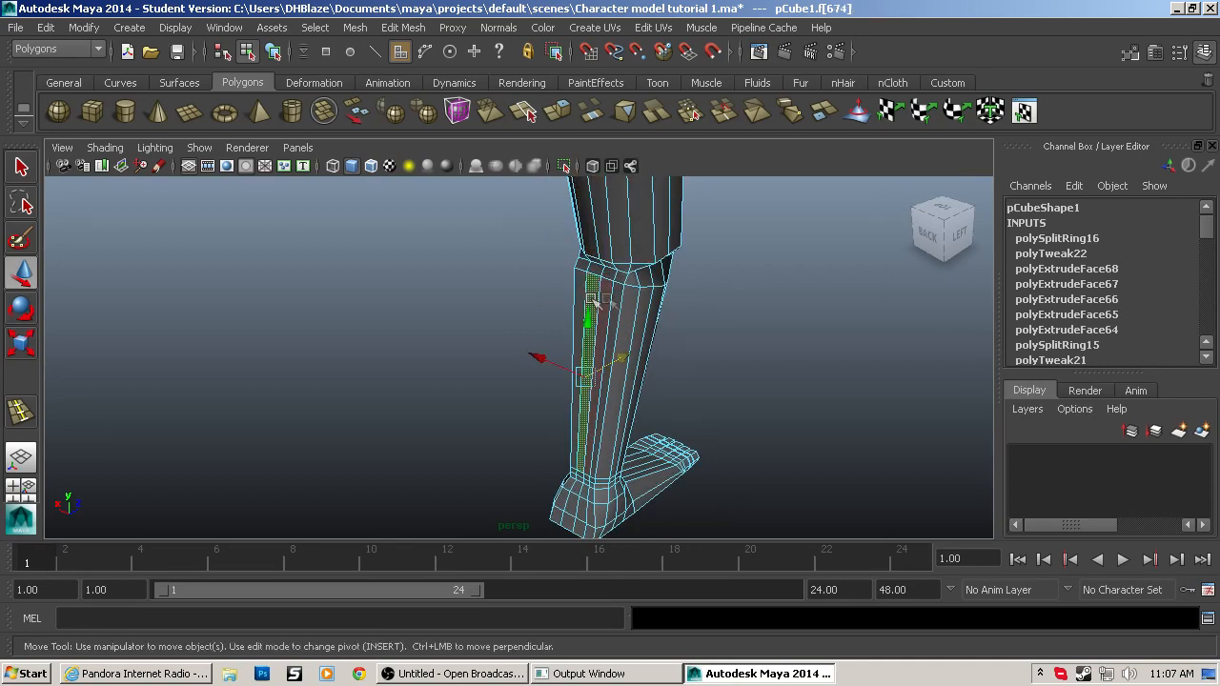
left_click_drag(613, 301, 537, 286, "alt")
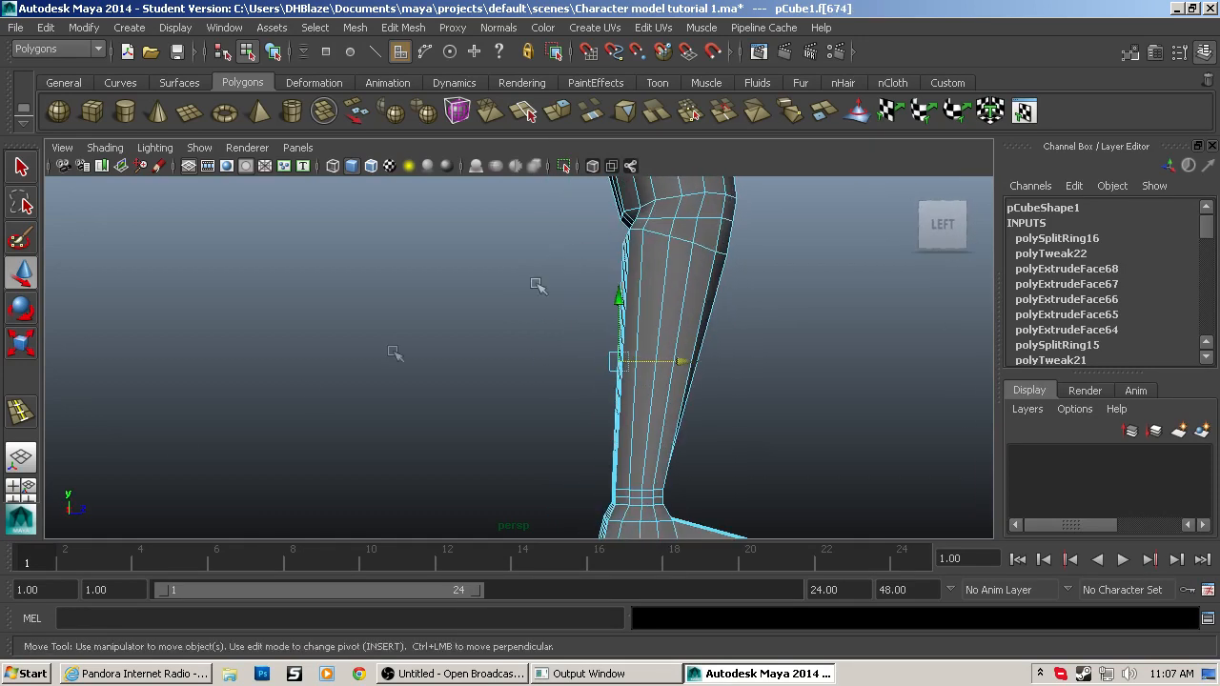
left_click(21, 412)
left_click(655, 381)
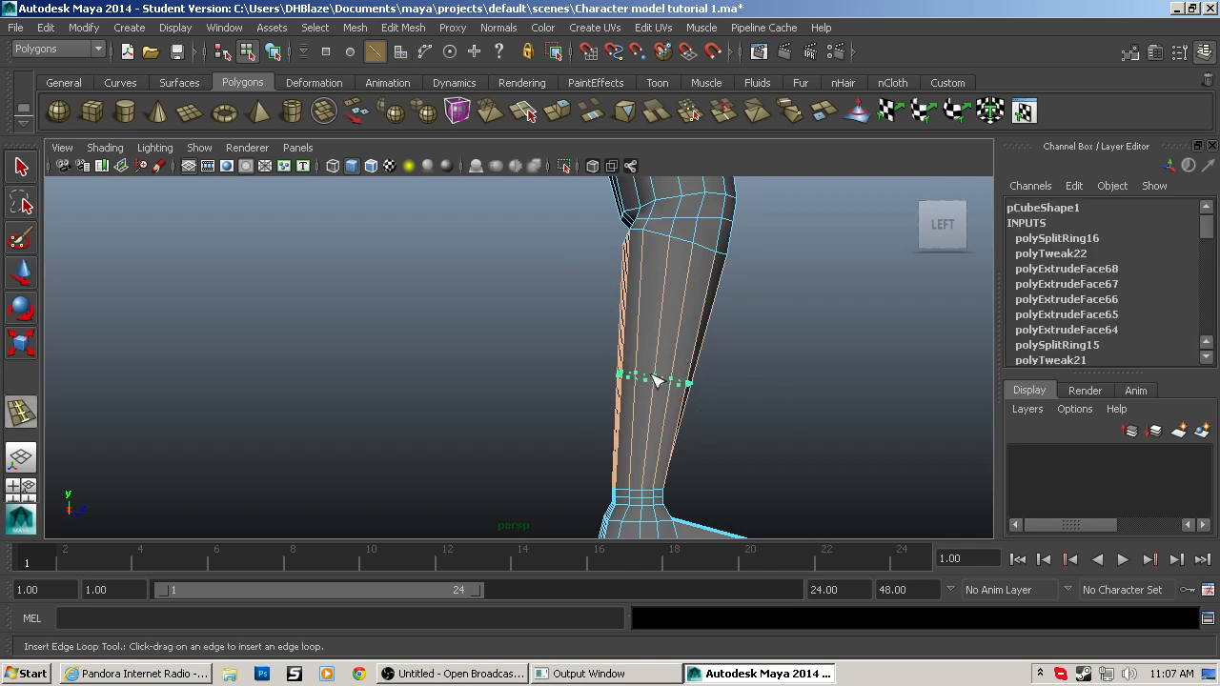
Step: Select the back faces of the lower leg above the new edge loop and move them backward to form the calf
left_click_drag(658, 379, 558, 357, "alt")
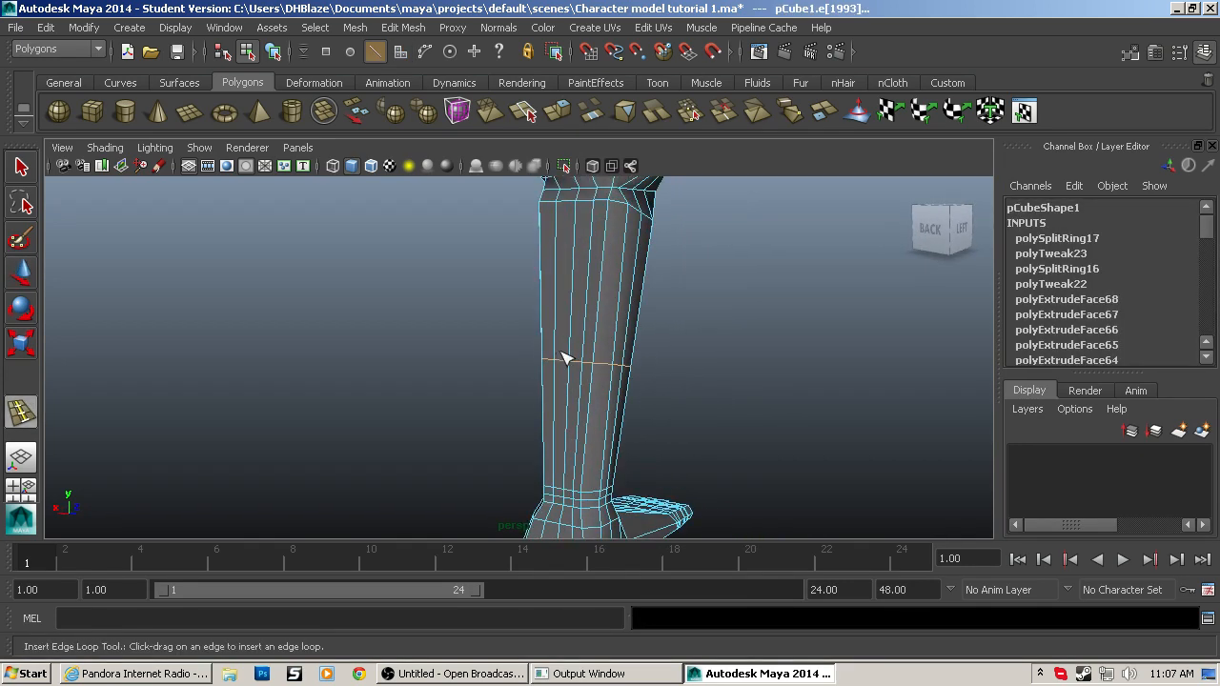
key("q")
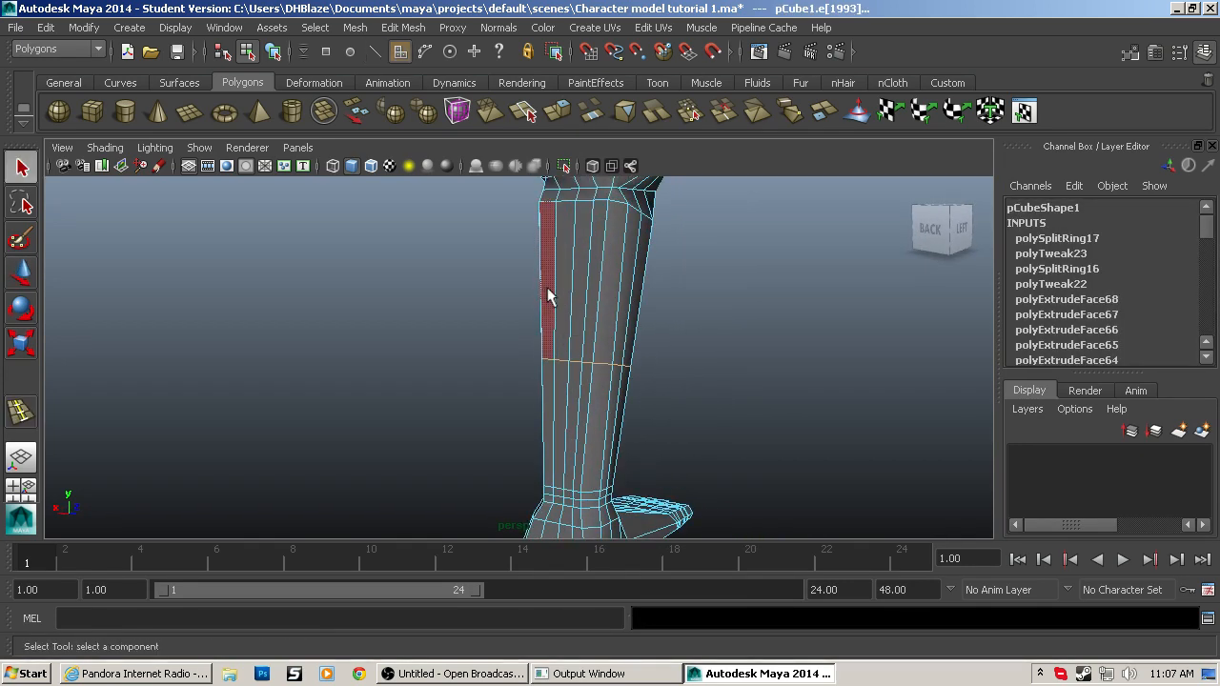
left_click(564, 289, "shift")
left_click(578, 290, "shift")
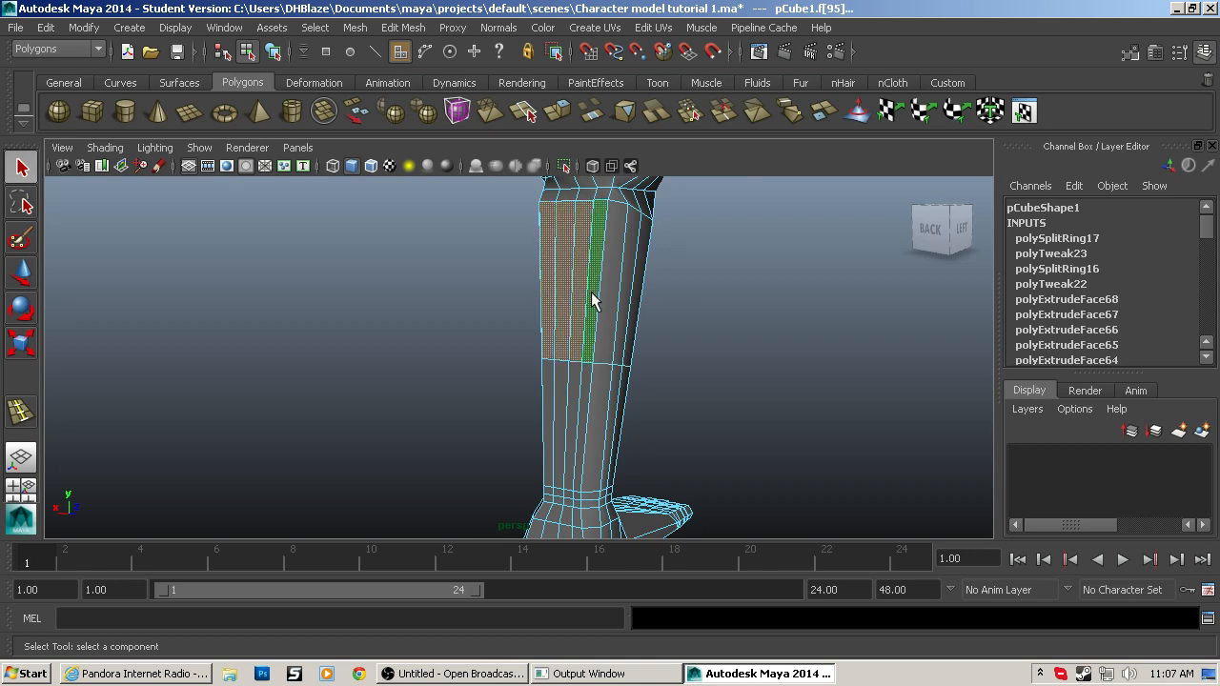
key("w")
left_click_drag(687, 295, 583, 293, "alt")
left_click_drag(715, 285, 681, 307)
Step: Insert a second horizontal edge loop a little below the mid-calf loop
left_click(21, 412)
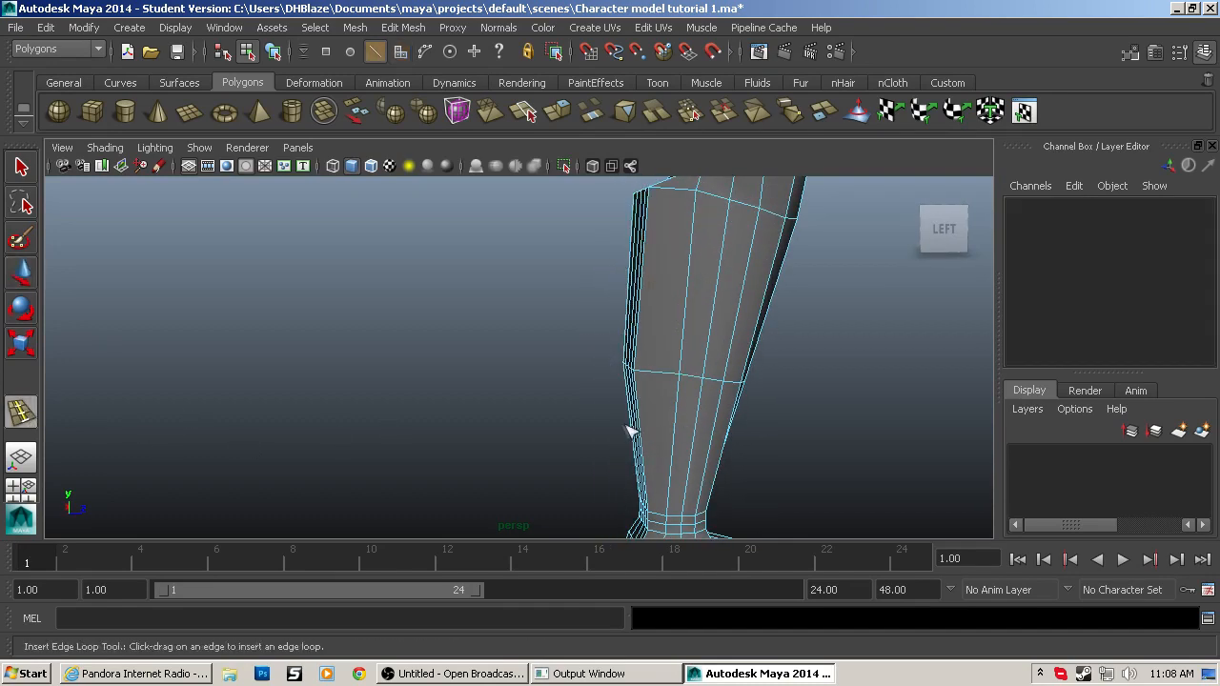
mouse_move(641, 431)
left_mouse_down()
mouse_move(641, 419)
mouse_move(661, 422)
mouse_move(635, 414)
left_mouse_up()
key("q")
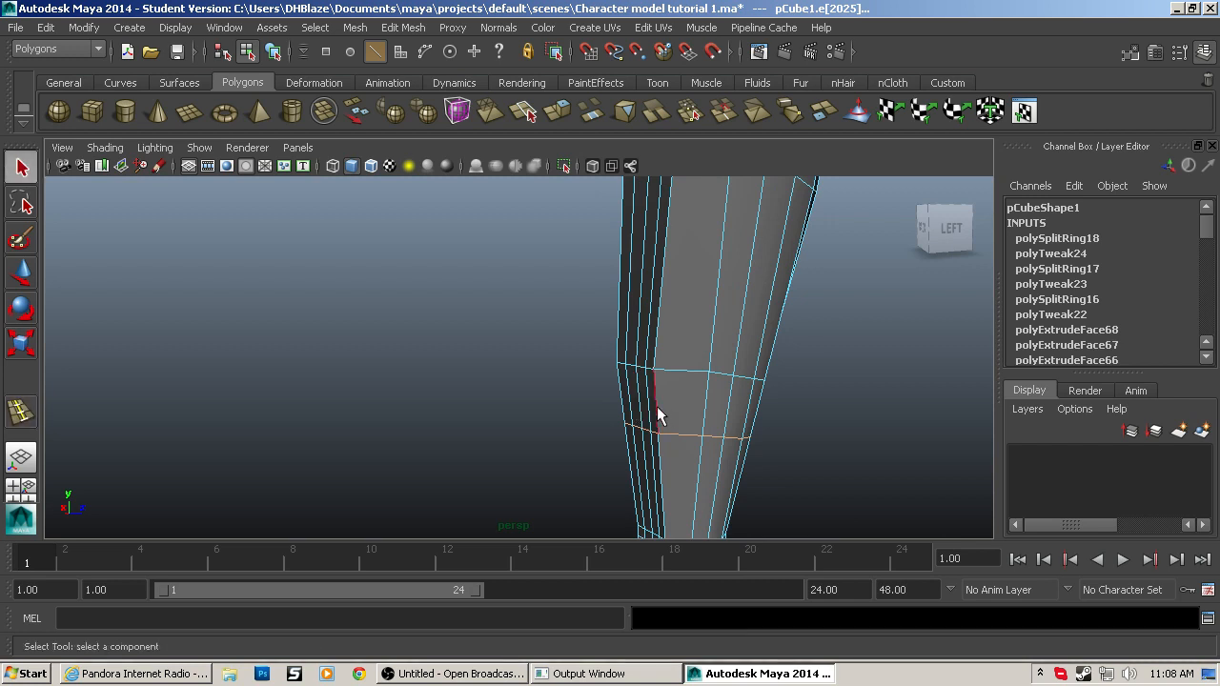
Step: Select the four back faces between the two calf edge loops and move them to shape the lower calf
right_click_drag(663, 390, 663, 331)
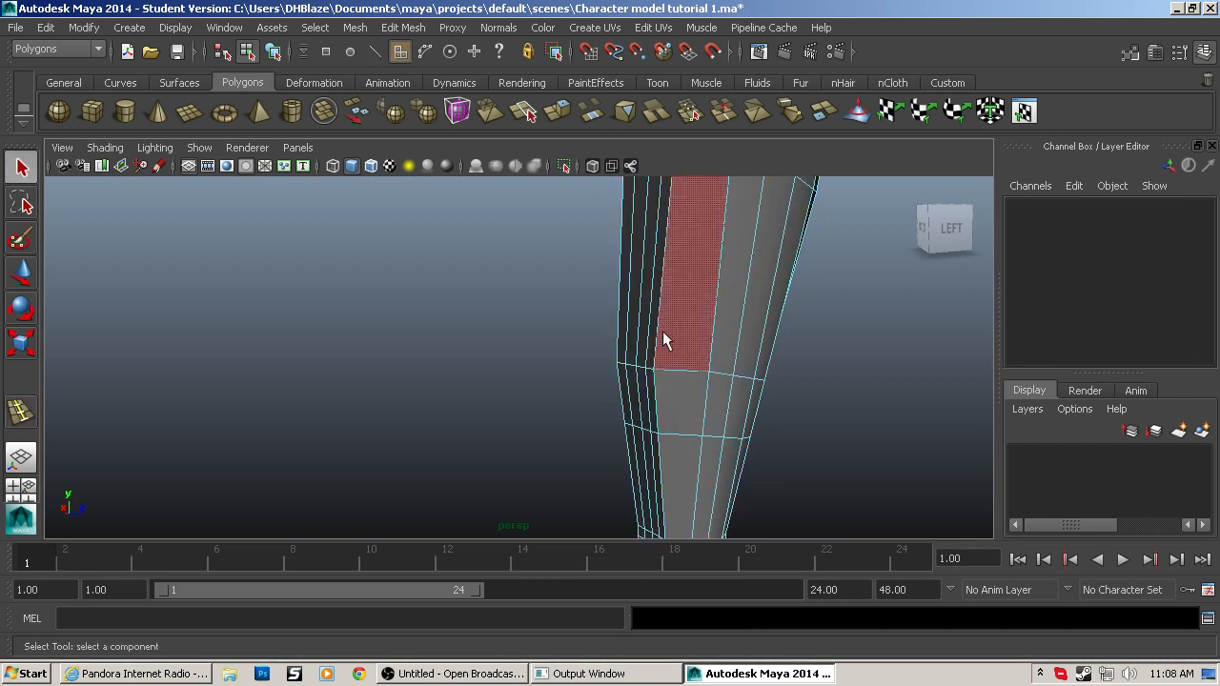
left_click(652, 409)
key("w")
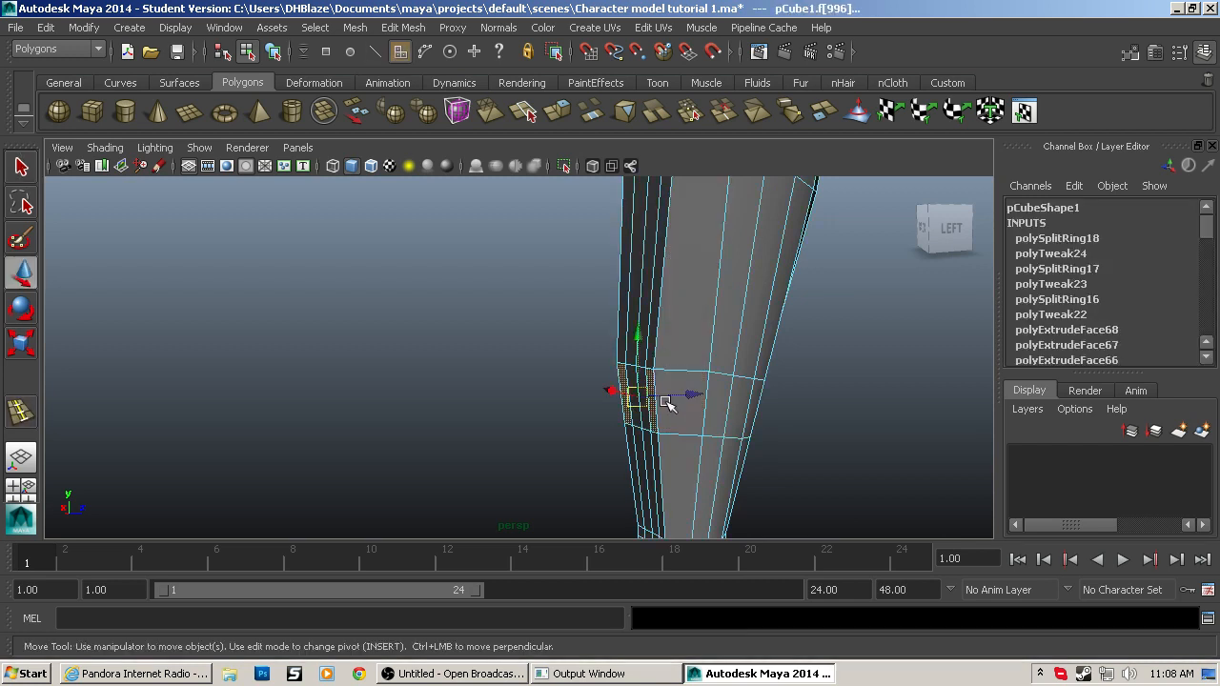
left_click_drag(687, 401, 634, 422)
key("ctrl+z")
left_click_drag(548, 375, 572, 374)
key("ctrl+z")
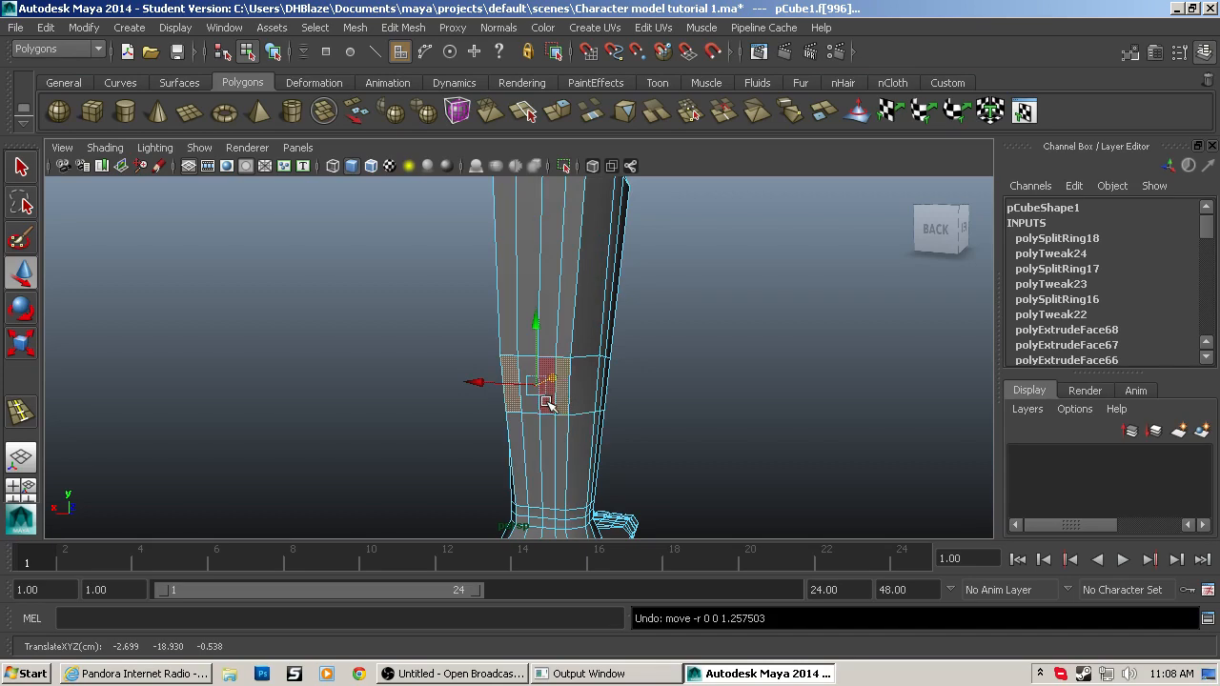
left_click_drag(568, 388, 658, 412, "alt")
left_click_drag(705, 310, 705, 314)
Step: Select the vertical edges flanking the back of the upper calf and move them along the depth axis to round it
left_click_drag(667, 410, 690, 414, "alt")
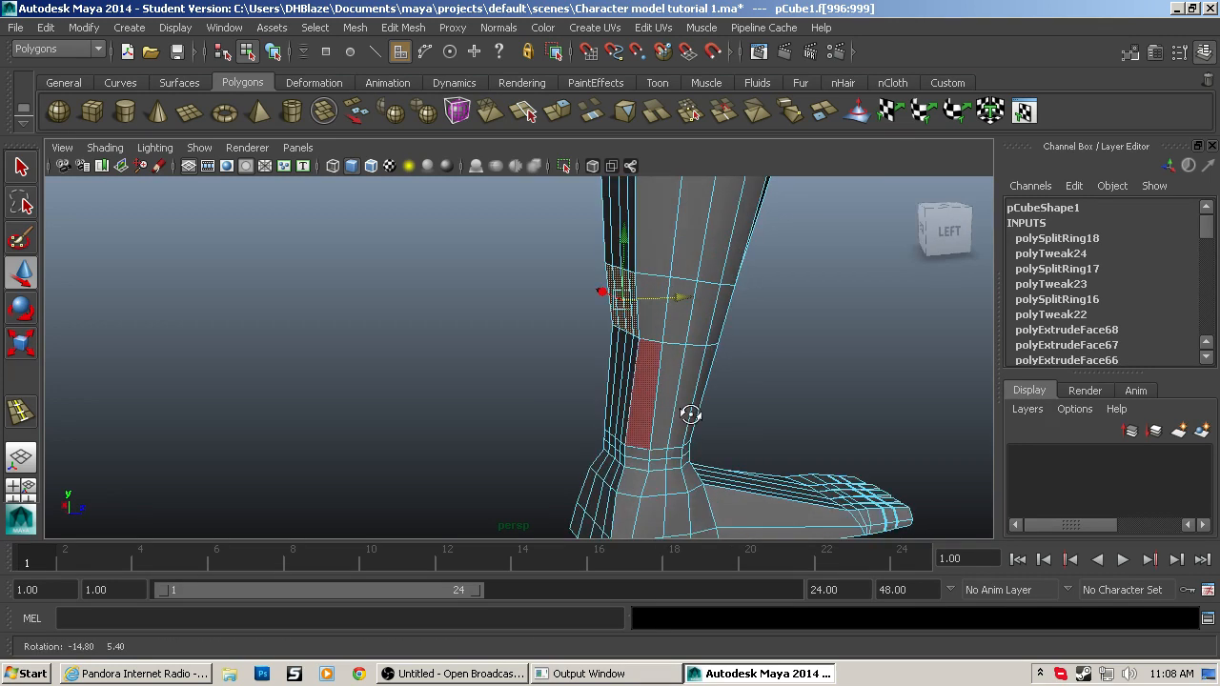
middle_click_drag(627, 375, 641, 537, "alt")
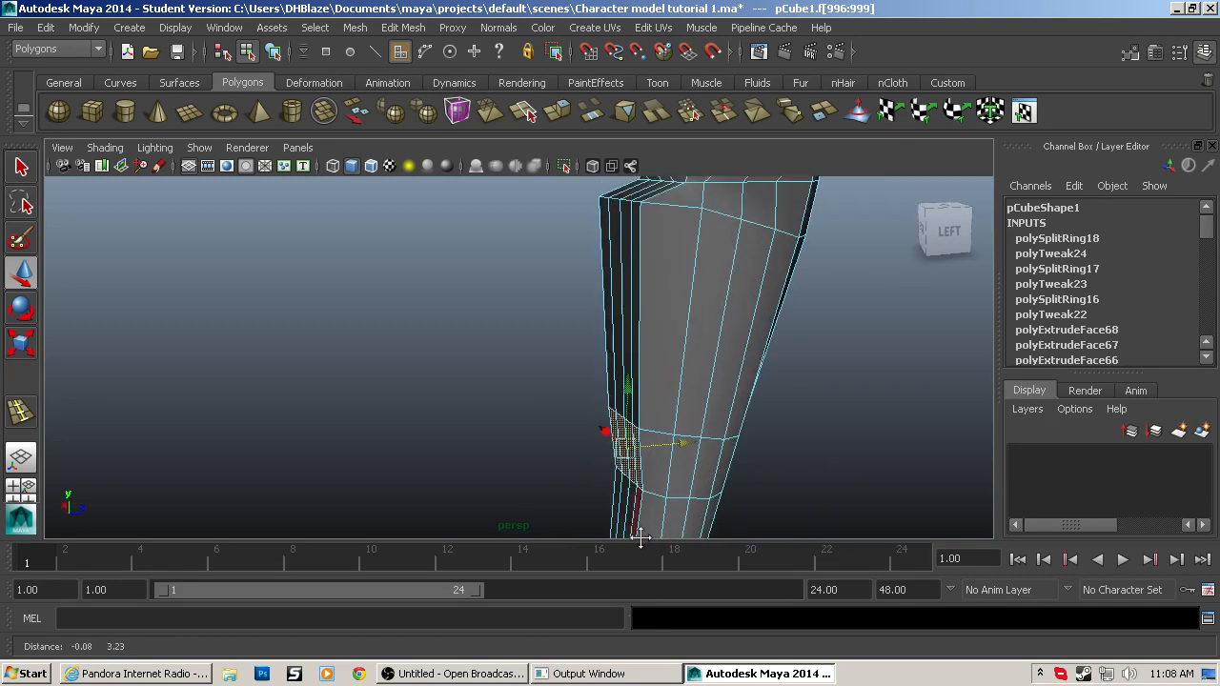
left_click(626, 324)
left_click(648, 340, "shift")
left_click_drag(640, 345, 577, 340, "alt")
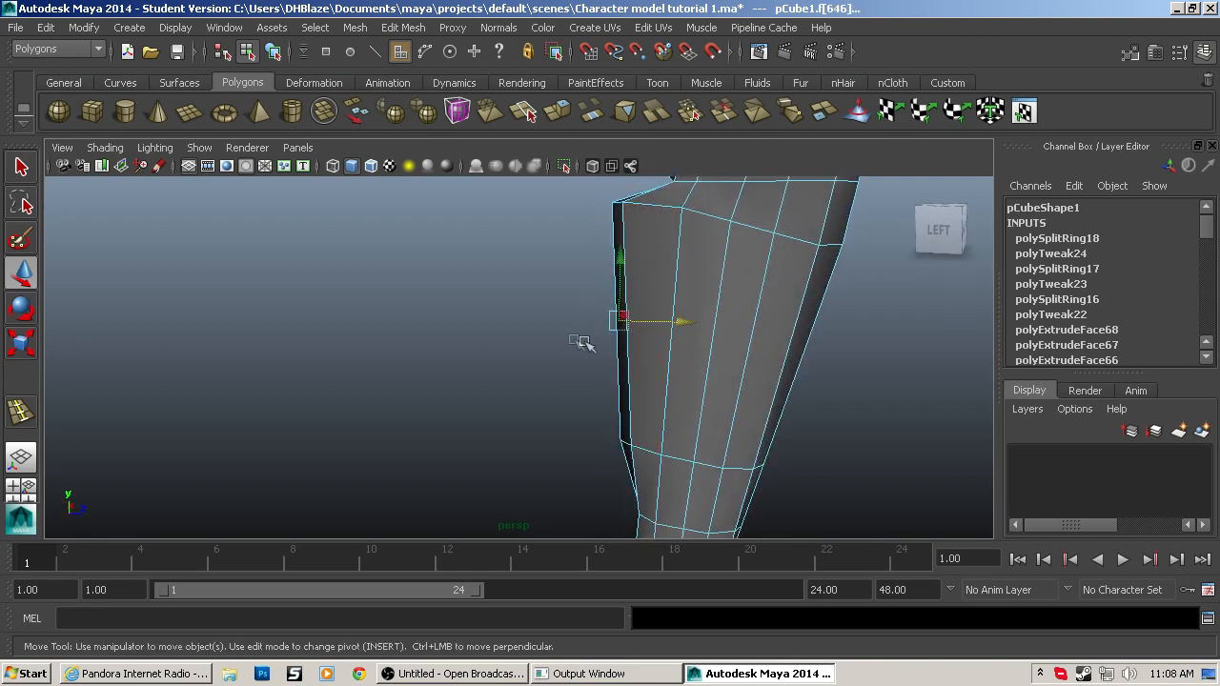
right_click_drag(626, 230, 628, 189)
left_click(624, 226)
left_click_drag(644, 286, 701, 314, "alt")
left_click(533, 299, "shift")
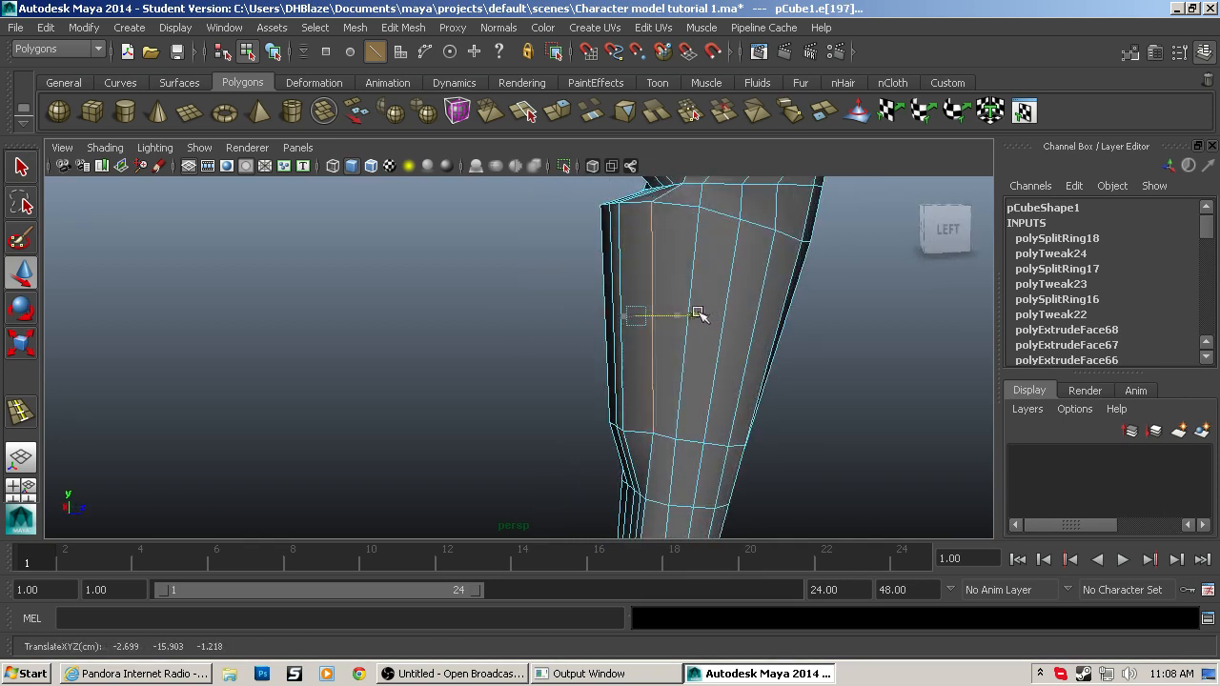
Step: Select the two vertices at the top of the calf behind the knee and move them along the depth axis
middle_click_drag(699, 315, 713, 443, "alt")
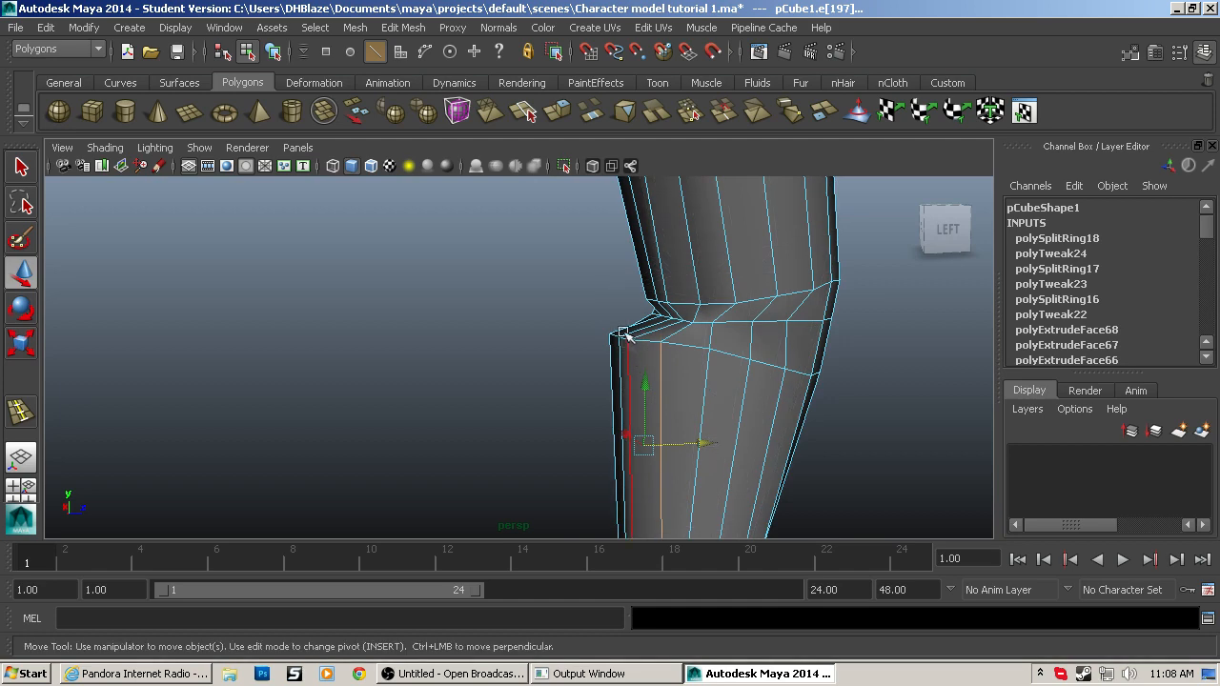
right_click_drag(561, 262, 627, 358)
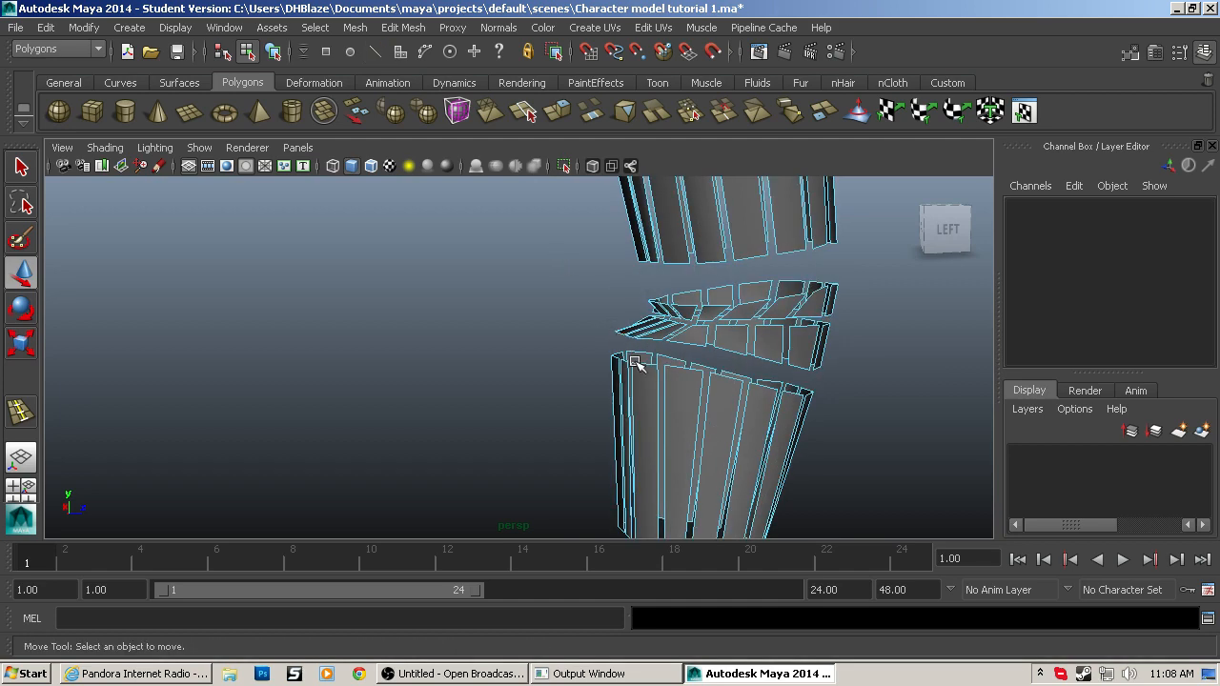
right_click_drag(549, 258, 615, 343)
left_click(629, 344)
left_click_drag(629, 343, 645, 357, "alt")
key("q")
left_click_drag(579, 329, 561, 314, "alt")
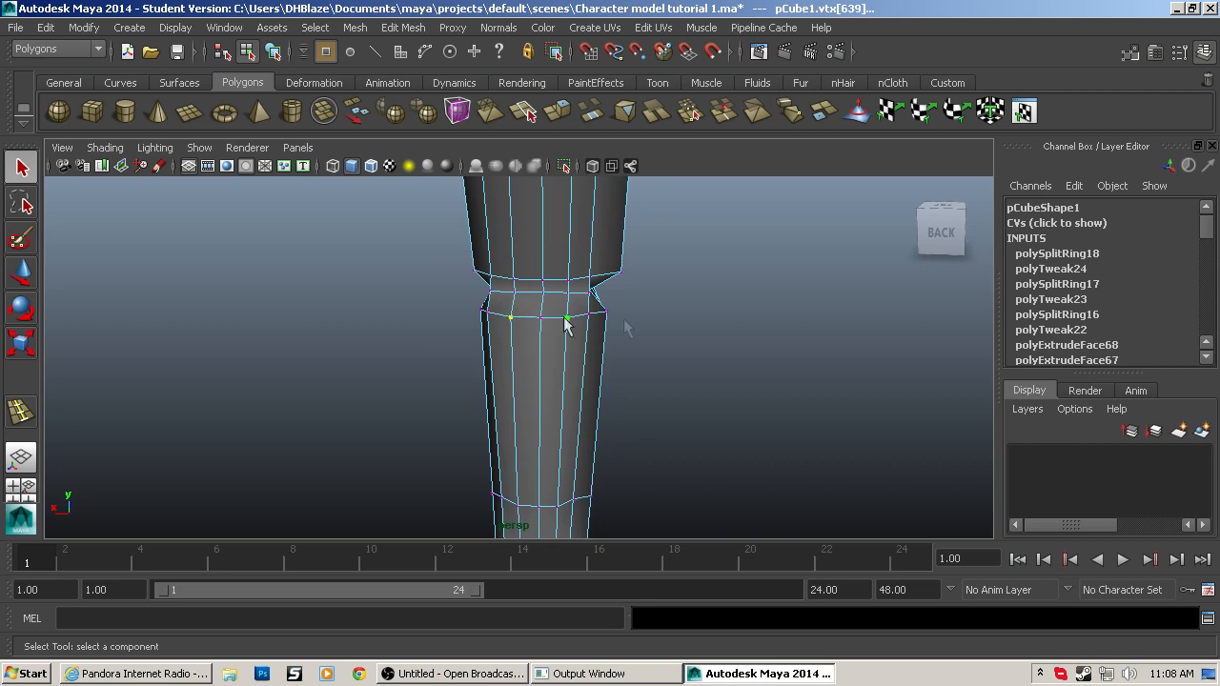
key("w")
left_click_drag(743, 338, 496, 332, "alt")
left_click_drag(695, 348, 699, 354)
Step: Select the edge loop just below the knee and scale it narrower from front to back
middle_click_drag(697, 353, 697, 353, "alt")
scroll(697, 353, "down", 6)
mouse_move(696, 353)
left_mouse_down("alt")
mouse_move(683, 333)
mouse_move(753, 349)
mouse_move(673, 349)
left_mouse_up("alt")
scroll(673, 349, "up", 6)
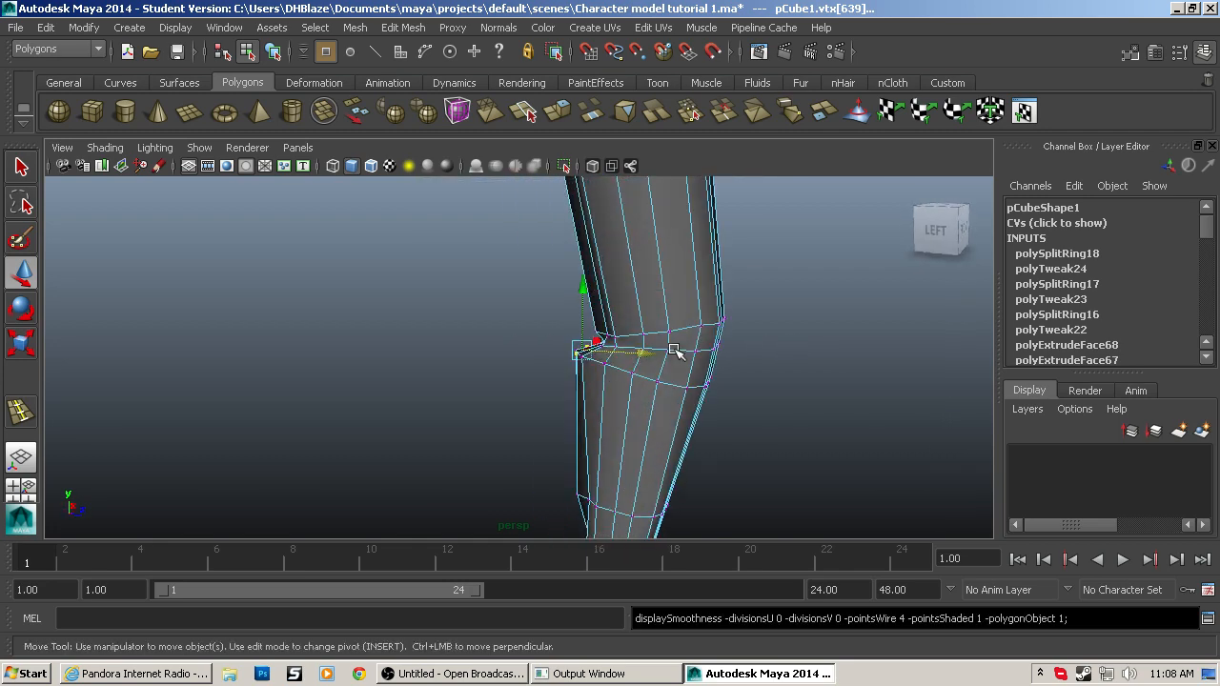
scroll(674, 351, "up", 2)
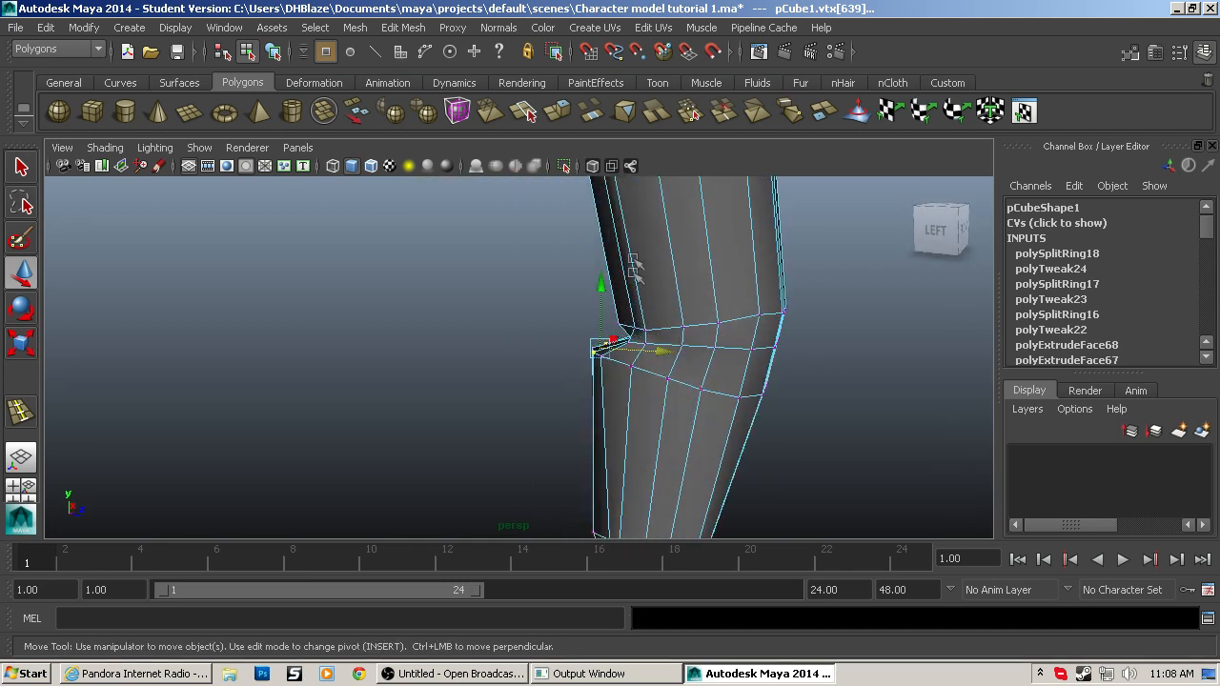
double_click(628, 368)
key("r")
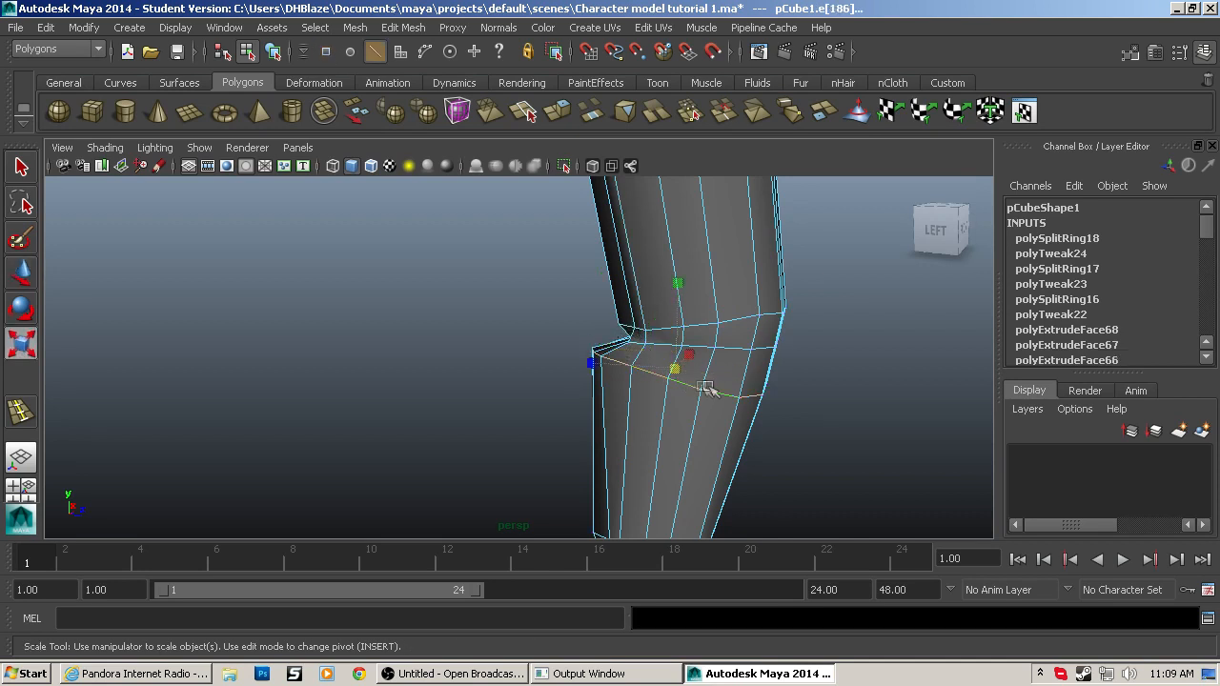
left_click_drag(682, 370, 656, 372)
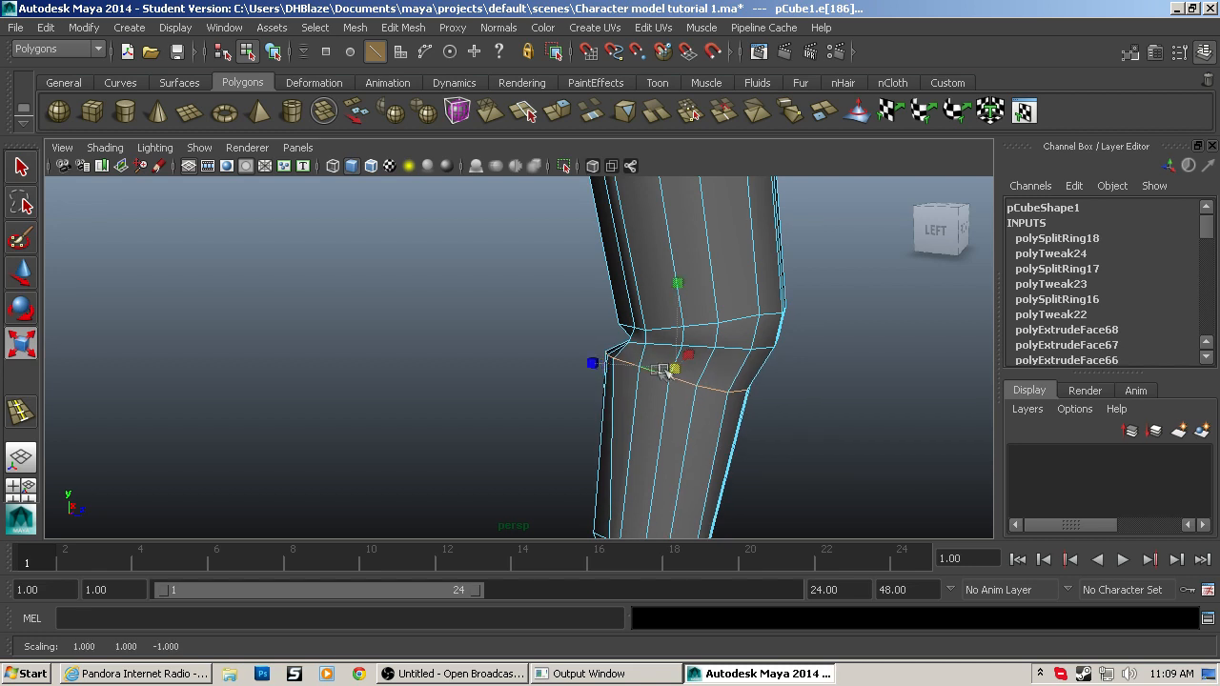
Step: Move the edge loop just below the knee forward and scale the loops around the knee narrower
key("w")
left_click_drag(740, 376, 753, 375)
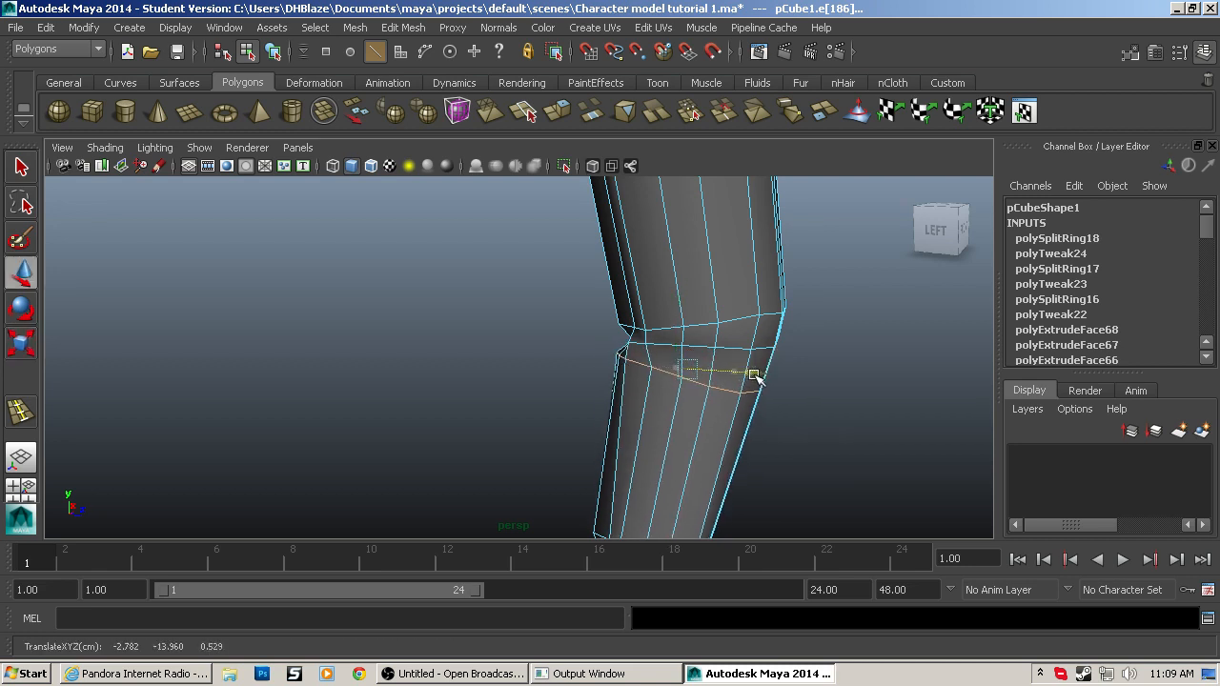
key("r")
mouse_move(700, 318)
left_mouse_down()
mouse_move(688, 322)
mouse_move(698, 342)
left_mouse_up()
double_click(686, 345)
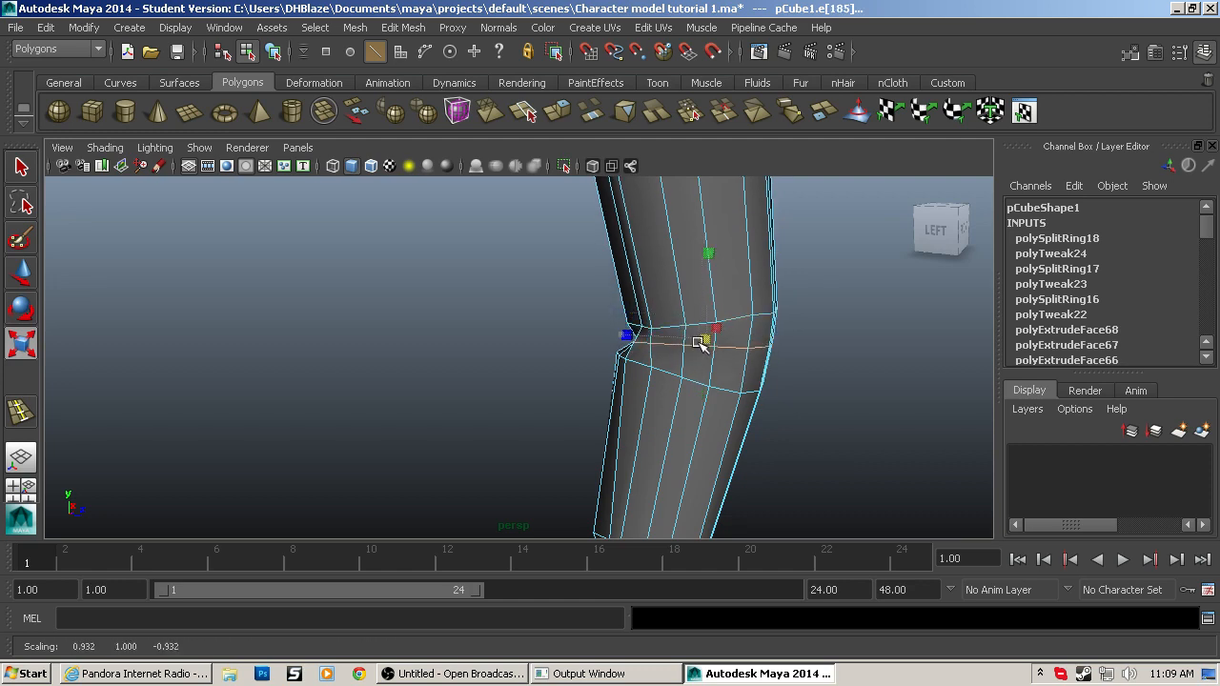
Step: Select the two edge loops around the calf and move them upward
left_click_drag(771, 356, 801, 341, "alt")
middle_click_drag(800, 340, 801, 275, "alt")
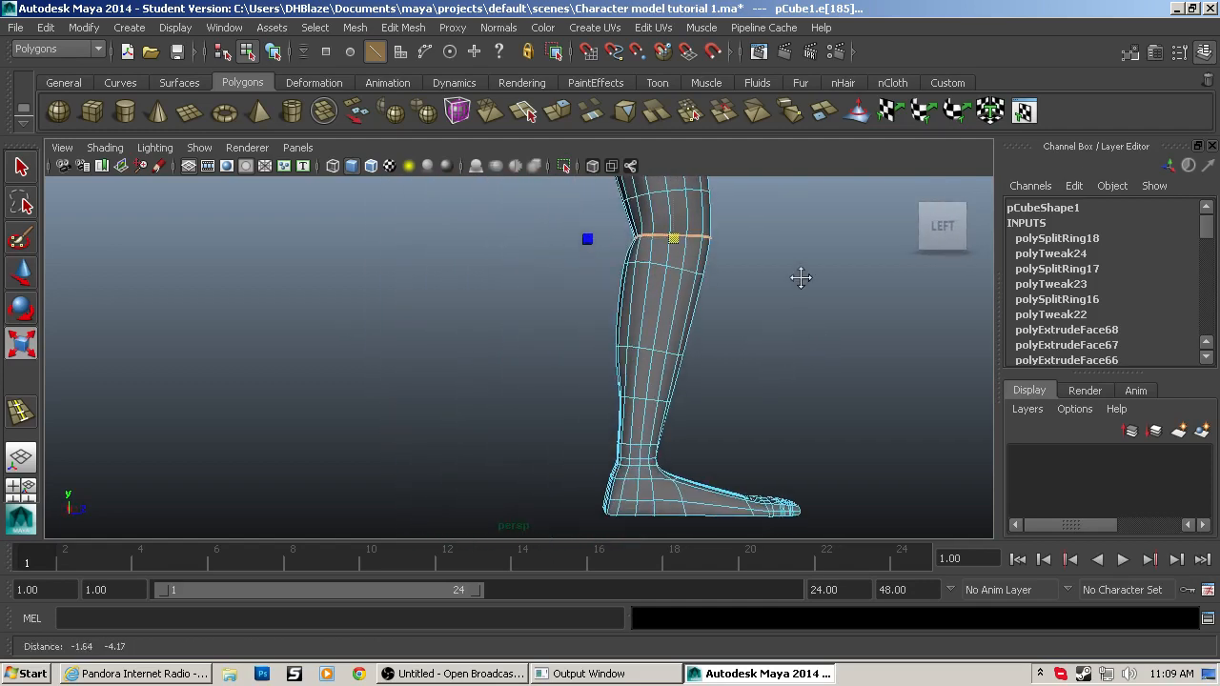
key("1")
scroll(706, 366, "up", 3)
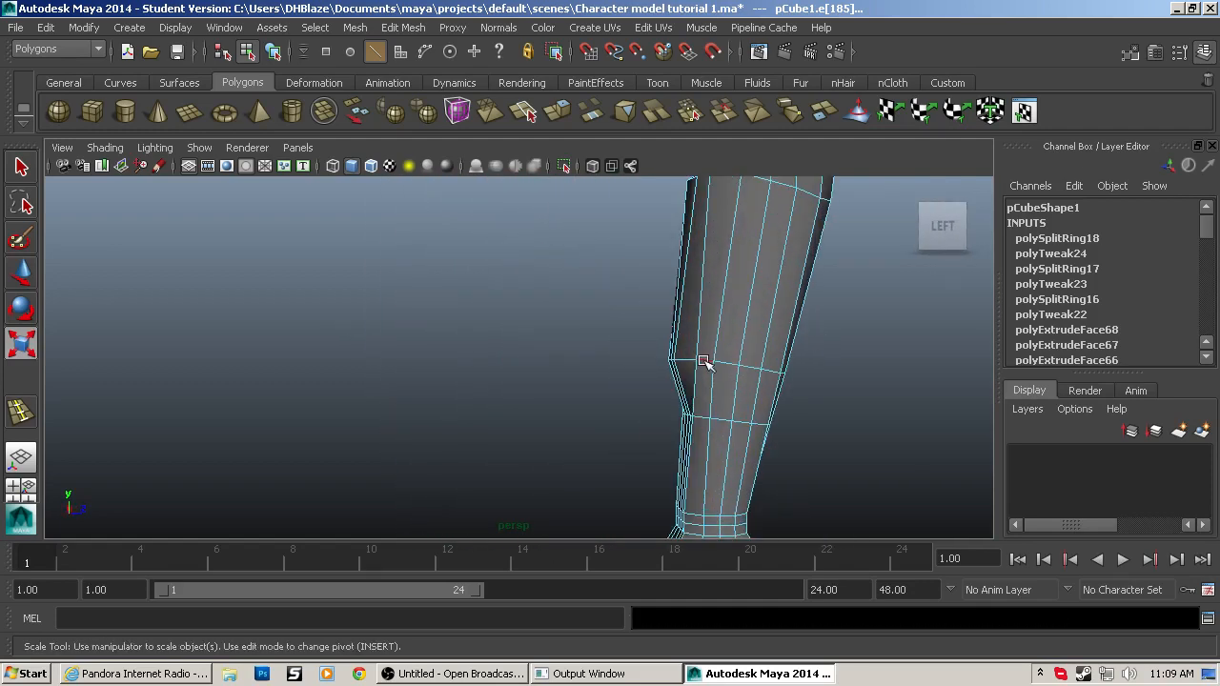
key("w")
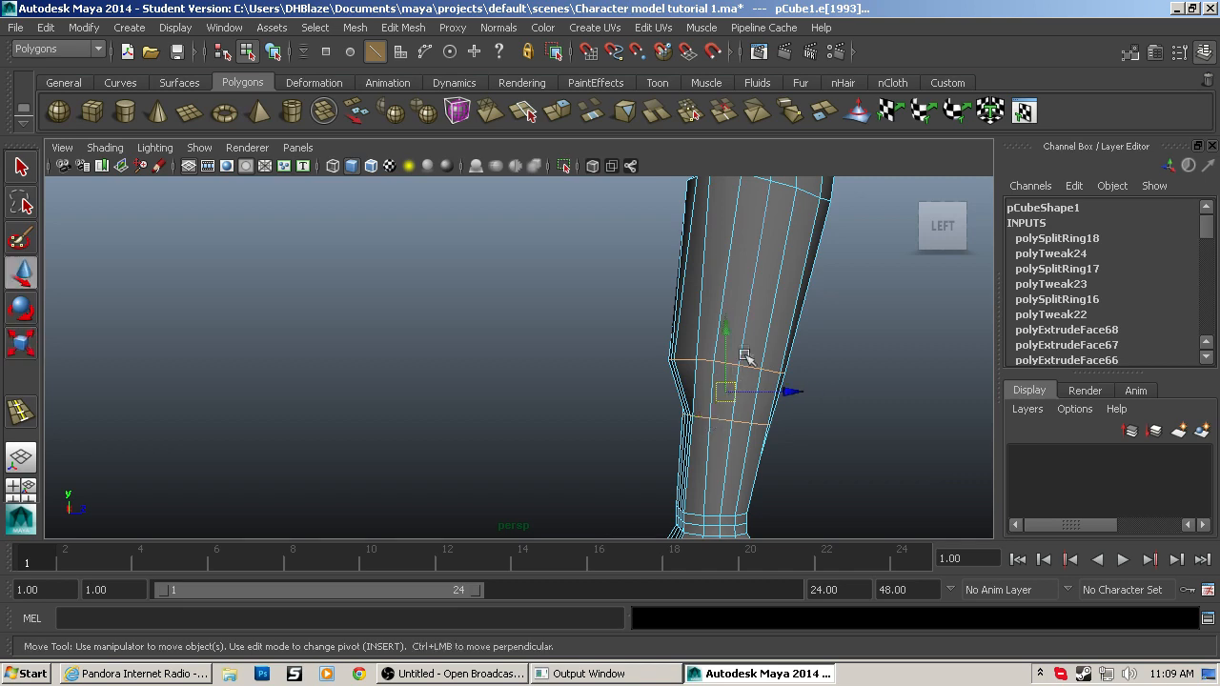
left_click_drag(724, 329, 728, 265)
left_click_drag(803, 324, 615, 396)
scroll(810, 324, "down", 3)
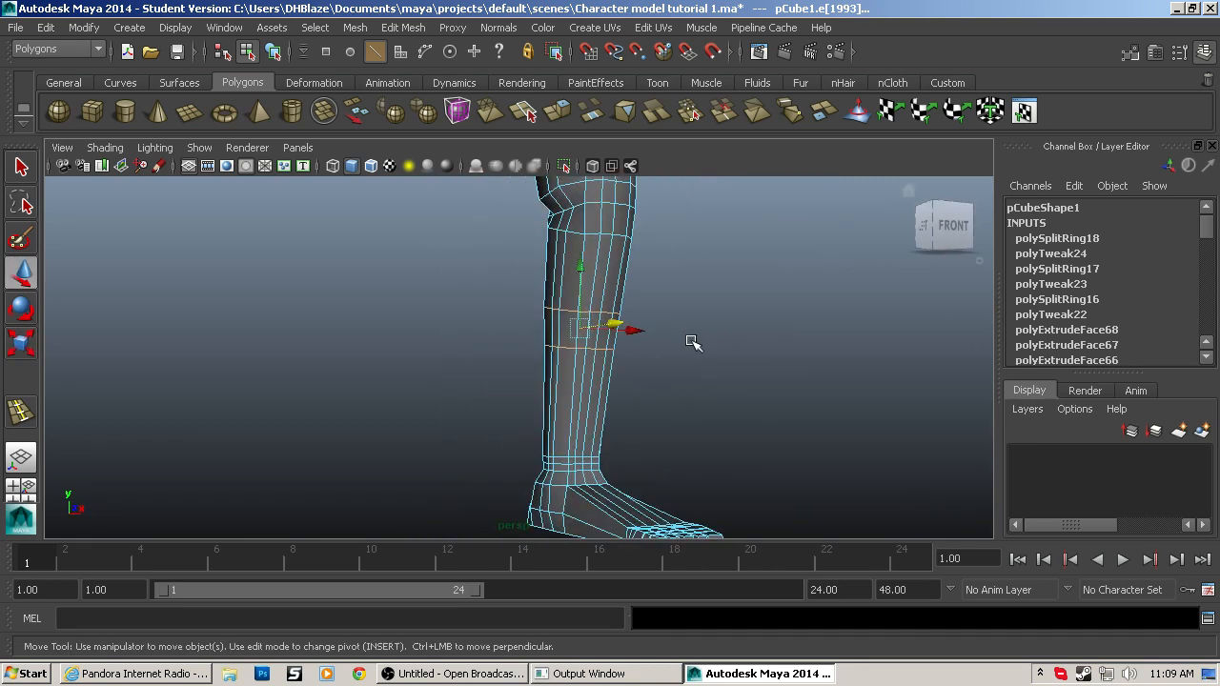
Step: Select the edge loops around the knee from the front and move them vertically
key("1")
scroll(614, 395, "up", 5)
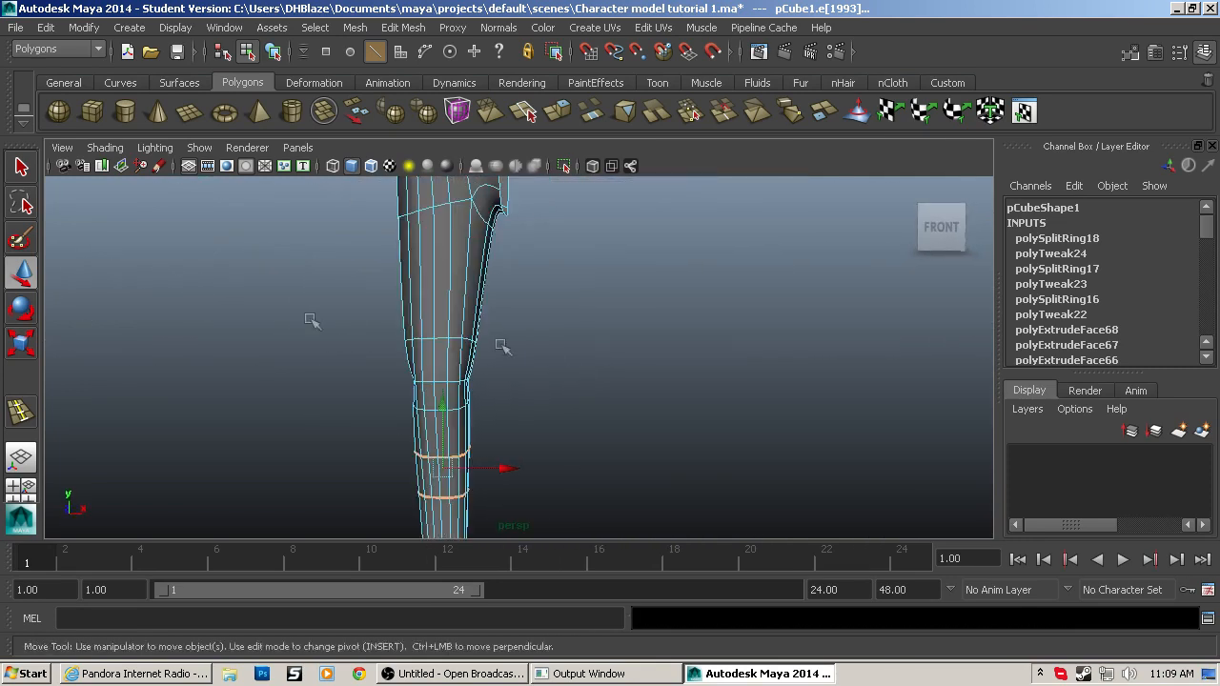
left_click_drag(581, 409, 580, 410)
left_click_drag(367, 283, 544, 288, "ctrl")
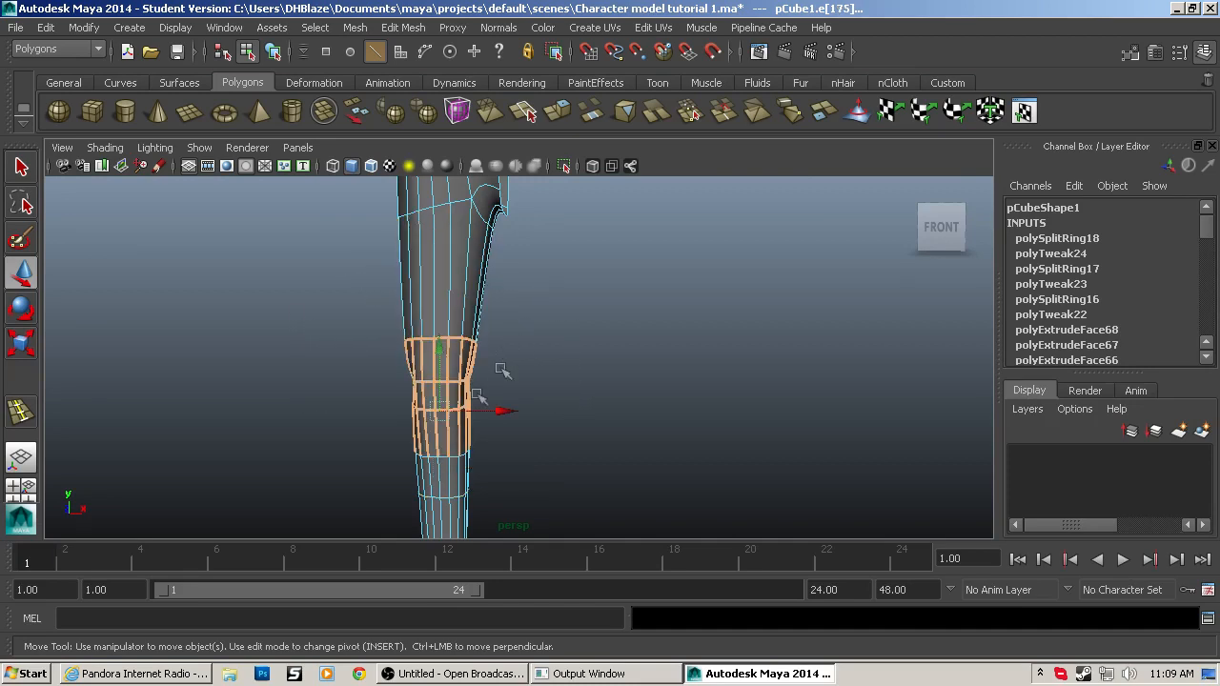
left_click_drag(389, 436, 537, 426, "ctrl")
left_click_drag(437, 322, 639, 384)
Step: Examine the proportions of the torso, arm and hip from several angles
key("1")
middle_click_drag(645, 247, 649, 428, "alt")
left_click_drag(648, 428, 582, 414, "alt")
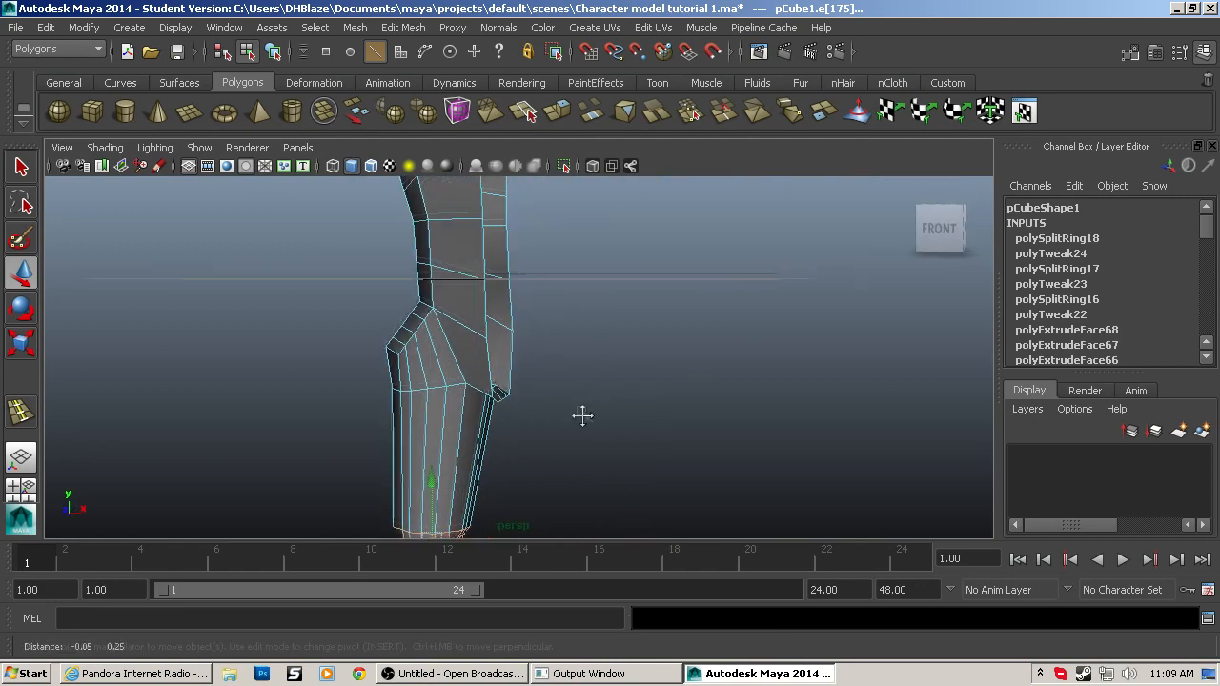
middle_click_drag(591, 200, 640, 438, "alt")
scroll(639, 435, "down", 2)
left_click_drag(639, 435, 806, 448, "alt")
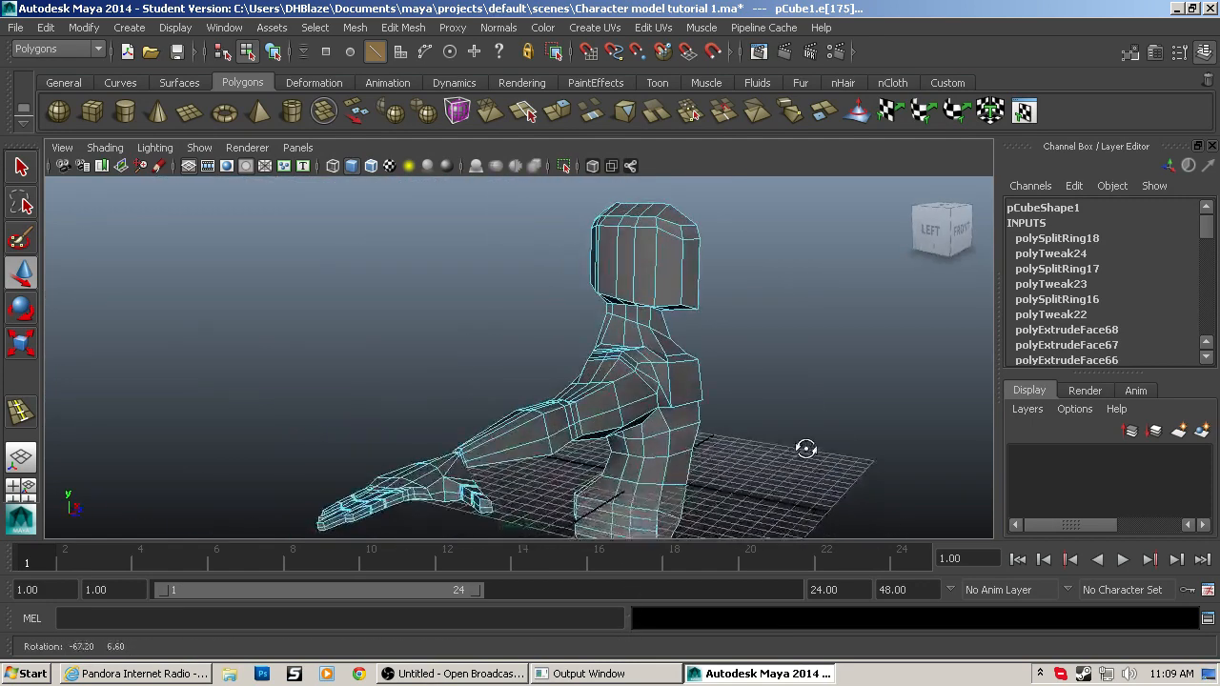
scroll(808, 448, "down", 2)
scroll(809, 449, "up", 3)
scroll(809, 452, "down", 4)
left_click_drag(738, 410, 877, 400, "alt")
Step: Select the vertex at the lower back above the buttock and move it upward
scroll(580, 436, "up", 5)
scroll(635, 444, "up", 2)
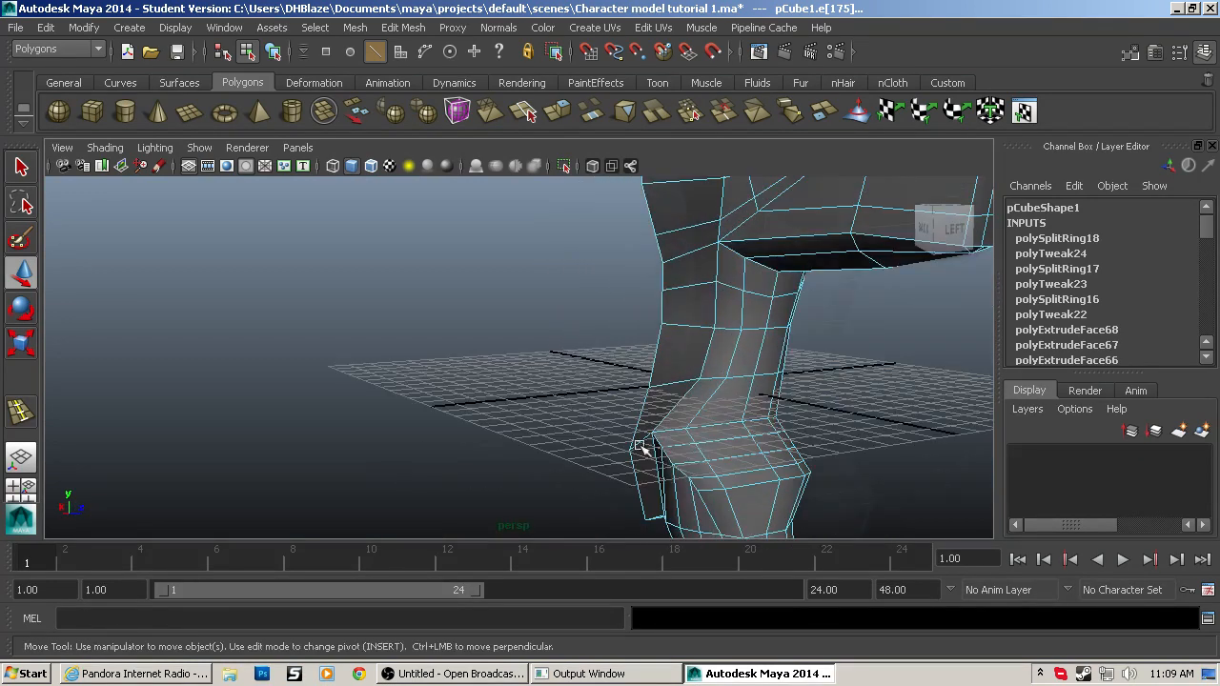
scroll(662, 461, "up", 2)
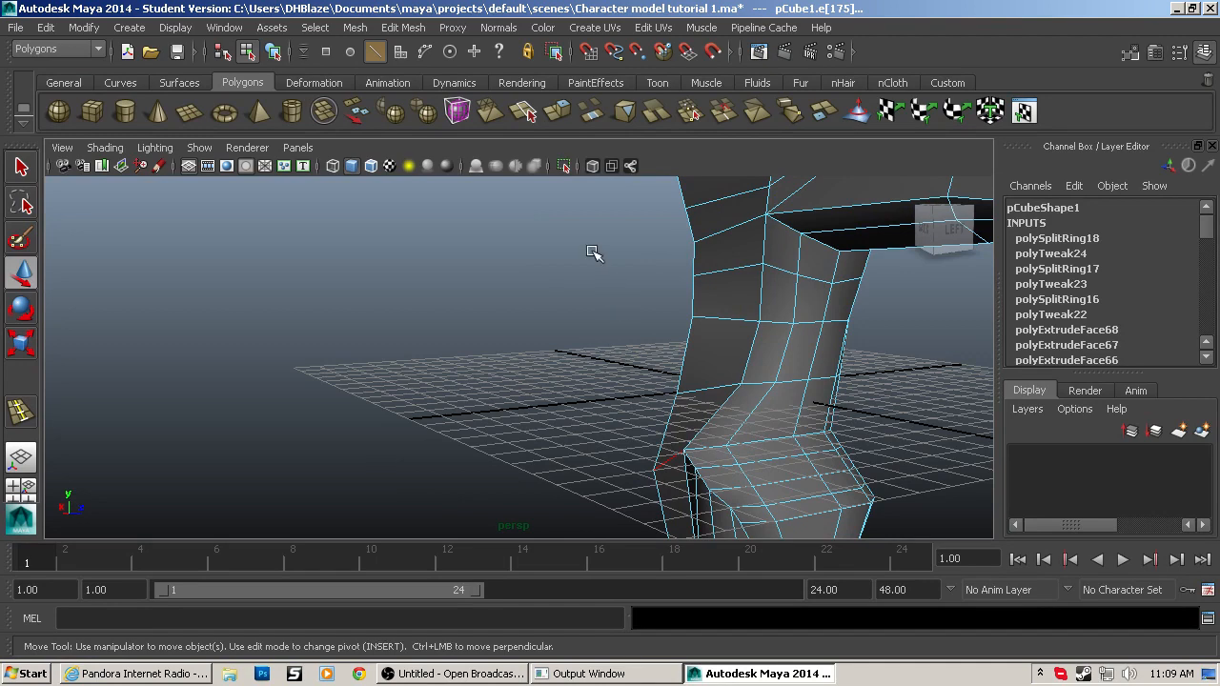
left_click(654, 468)
left_click(657, 407)
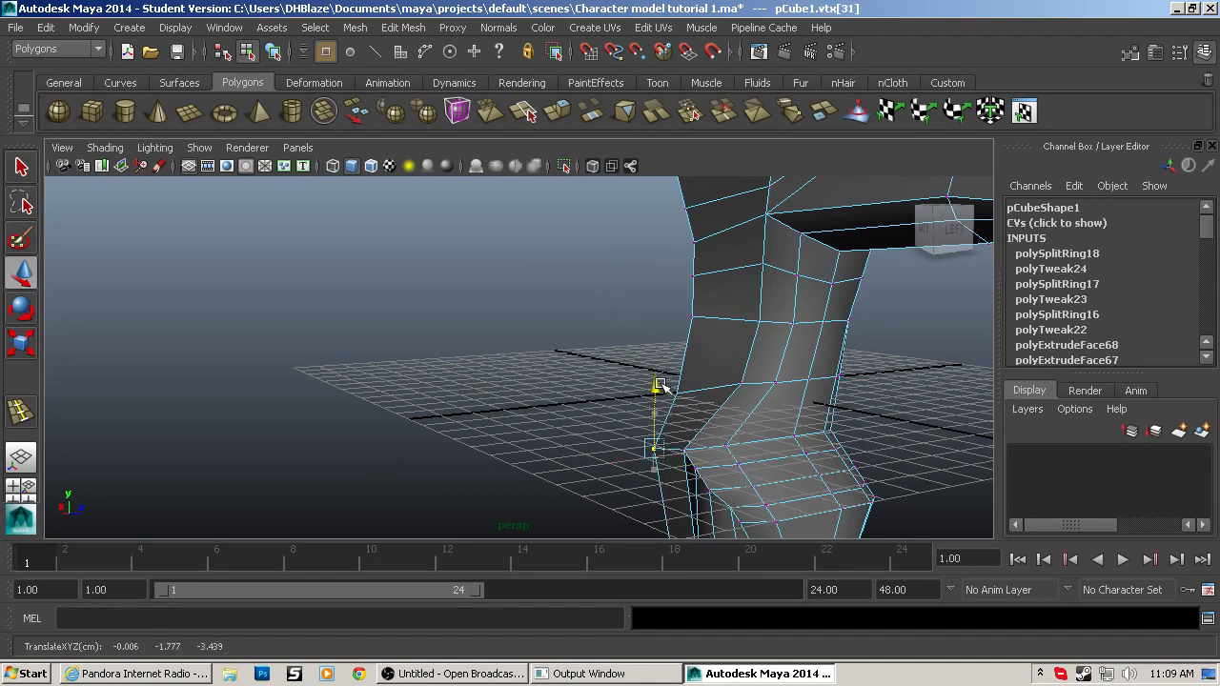
Step: Select a face at the back of the hip and enable soft selection with a falloff radius of 1.00
left_click_drag(701, 489, 743, 415, "alt")
key("F11")
left_click(746, 433)
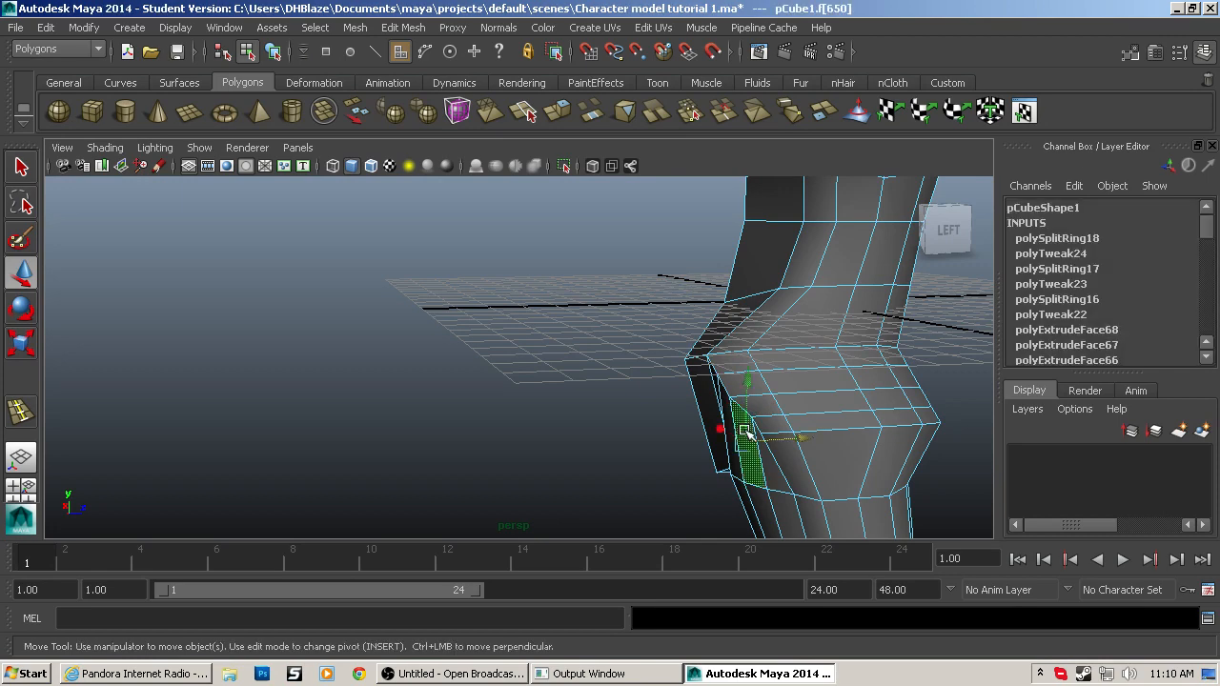
double_click(21, 274)
left_click(190, 381)
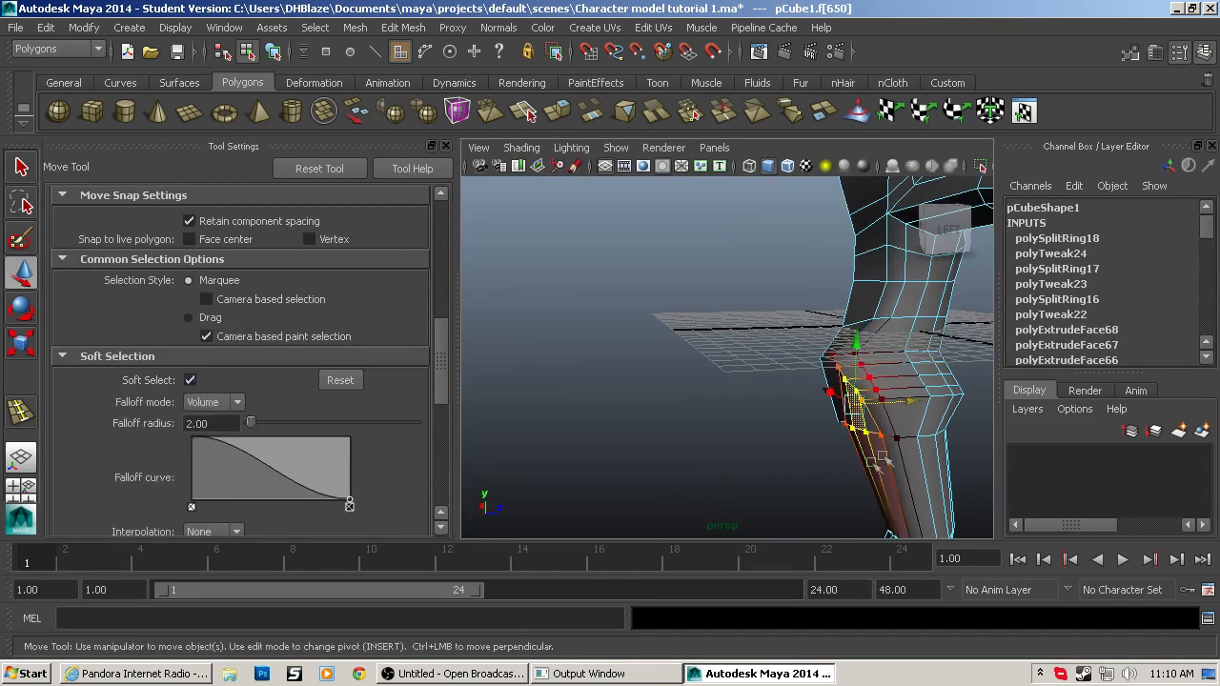
scroll(809, 451, "up", 2)
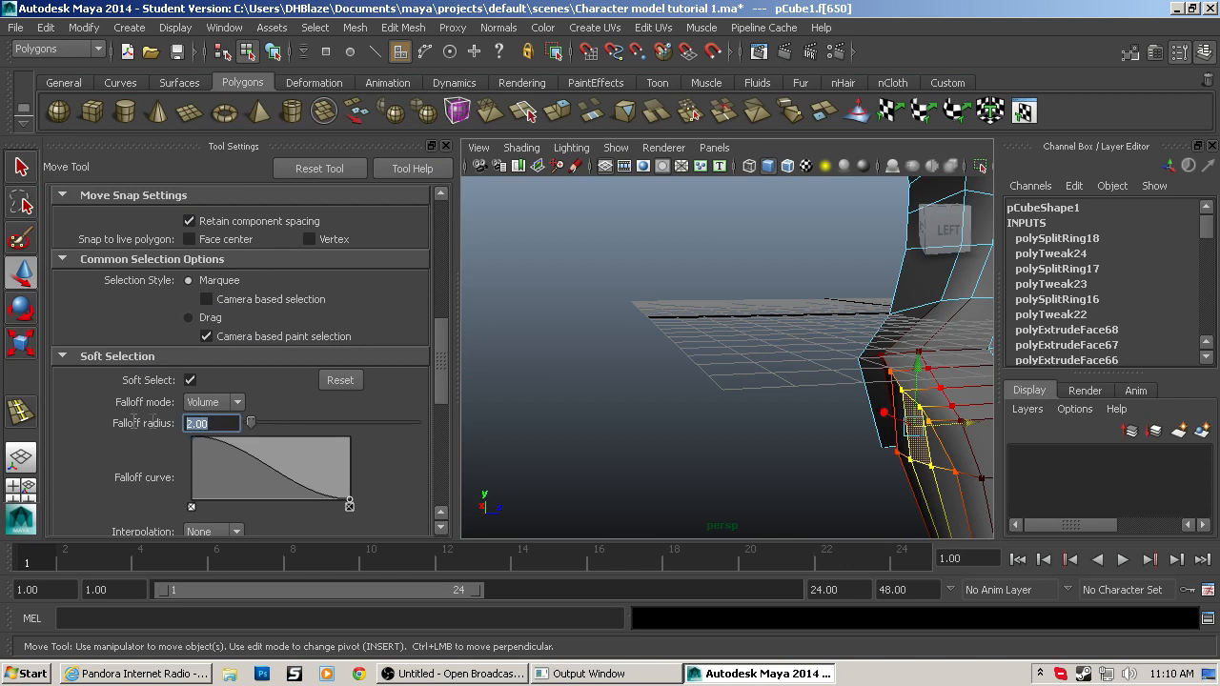
type("1")
key("Return")
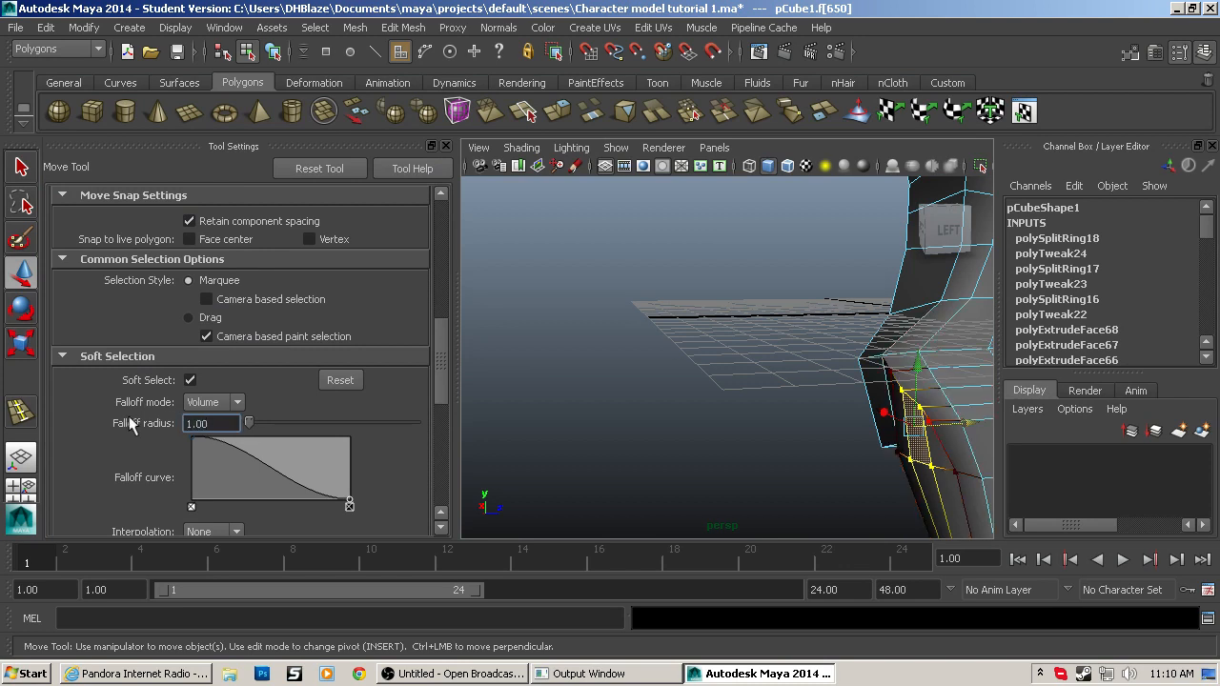
Step: Try to move the faces at the back of the hip along the depth axis with soft selection
left_click_drag(946, 424, 959, 431)
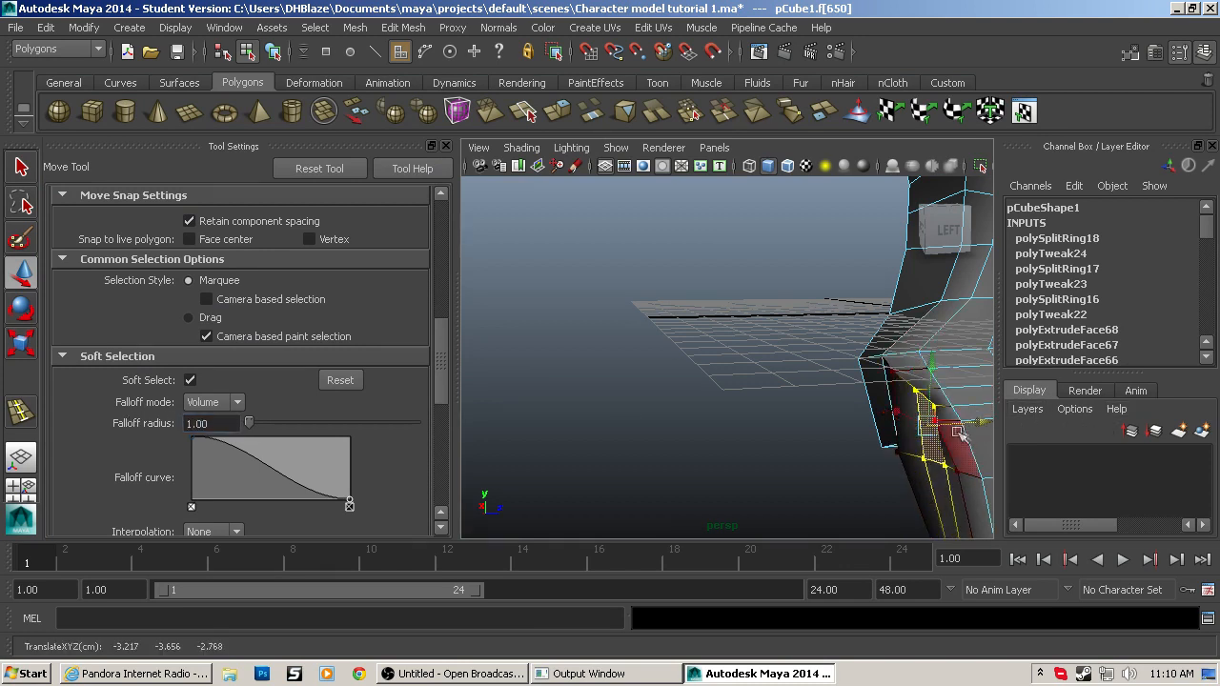
key("ctrl+z")
left_click(949, 448)
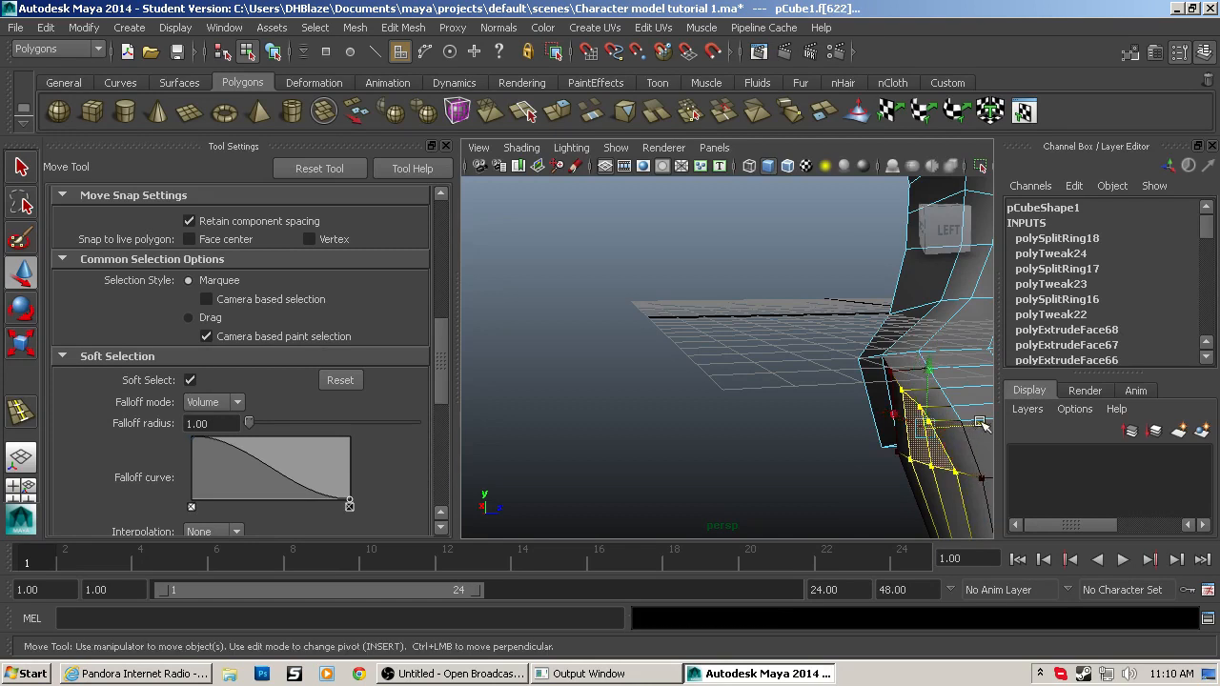
left_click(988, 427)
left_click_drag(987, 427, 679, 333)
key("ctrl+z")
Step: Insert an edge loop around the upper thigh just below the hip and turn off soft selection
left_click(723, 440)
middle_click_drag(703, 354, 610, 325, "alt")
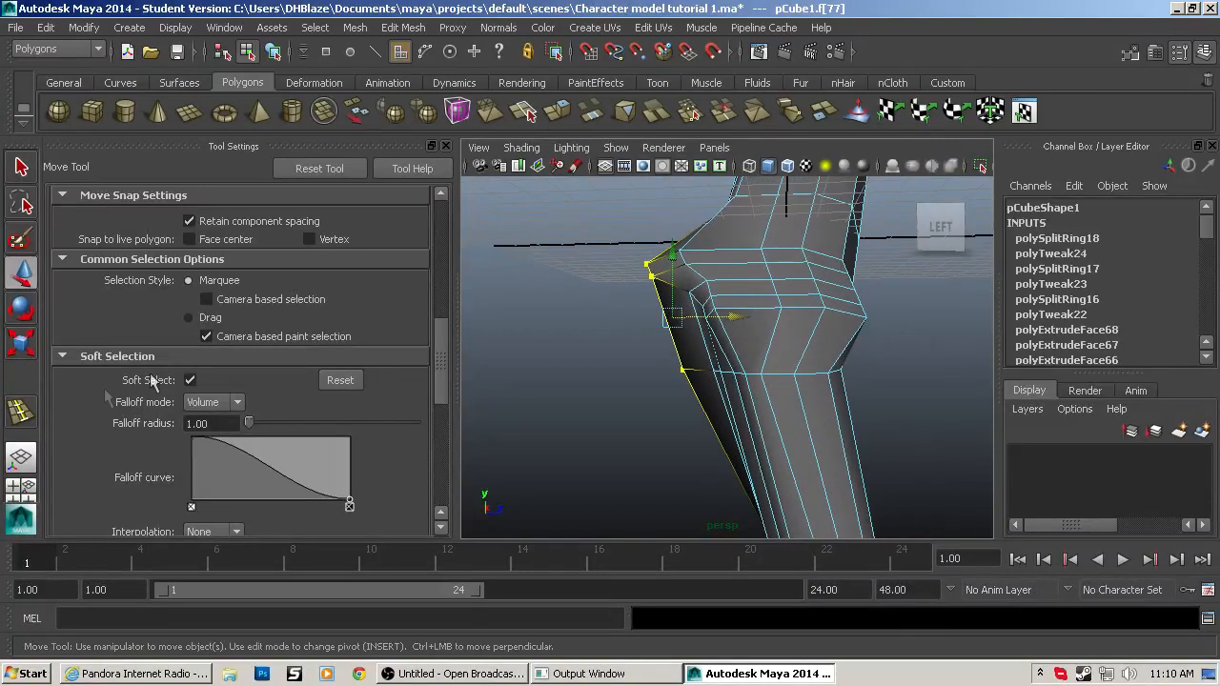
left_click(19, 410)
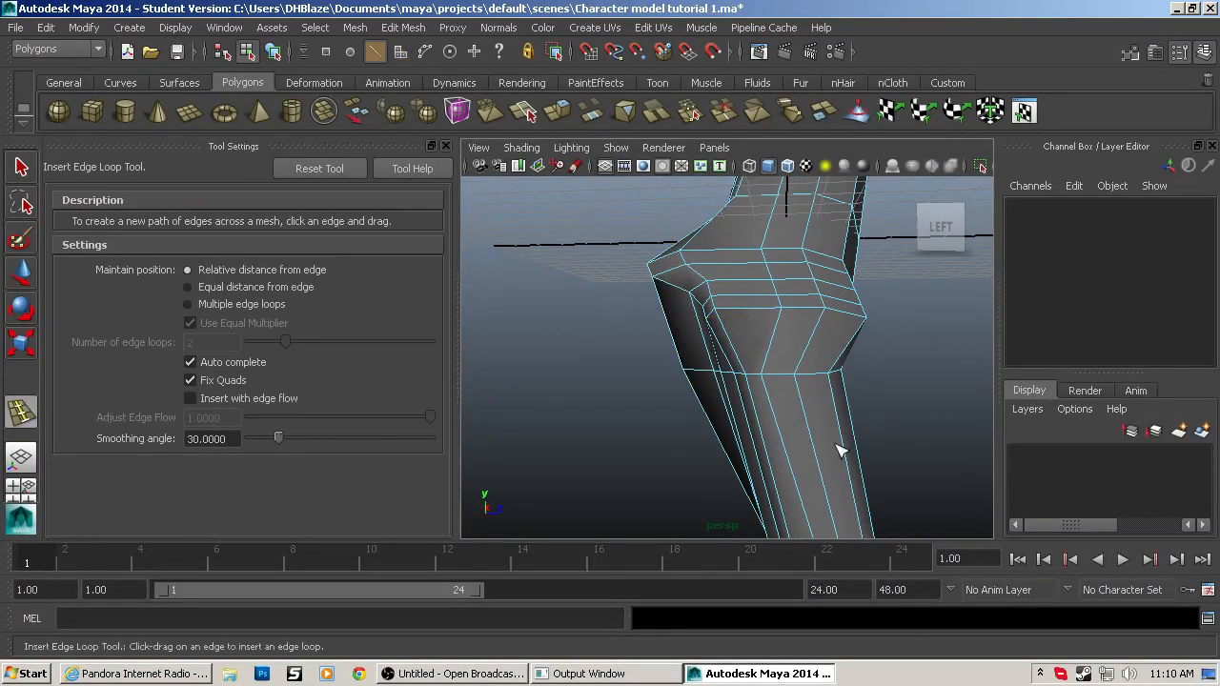
left_click(713, 426)
left_click_drag(713, 426, 787, 432, "alt")
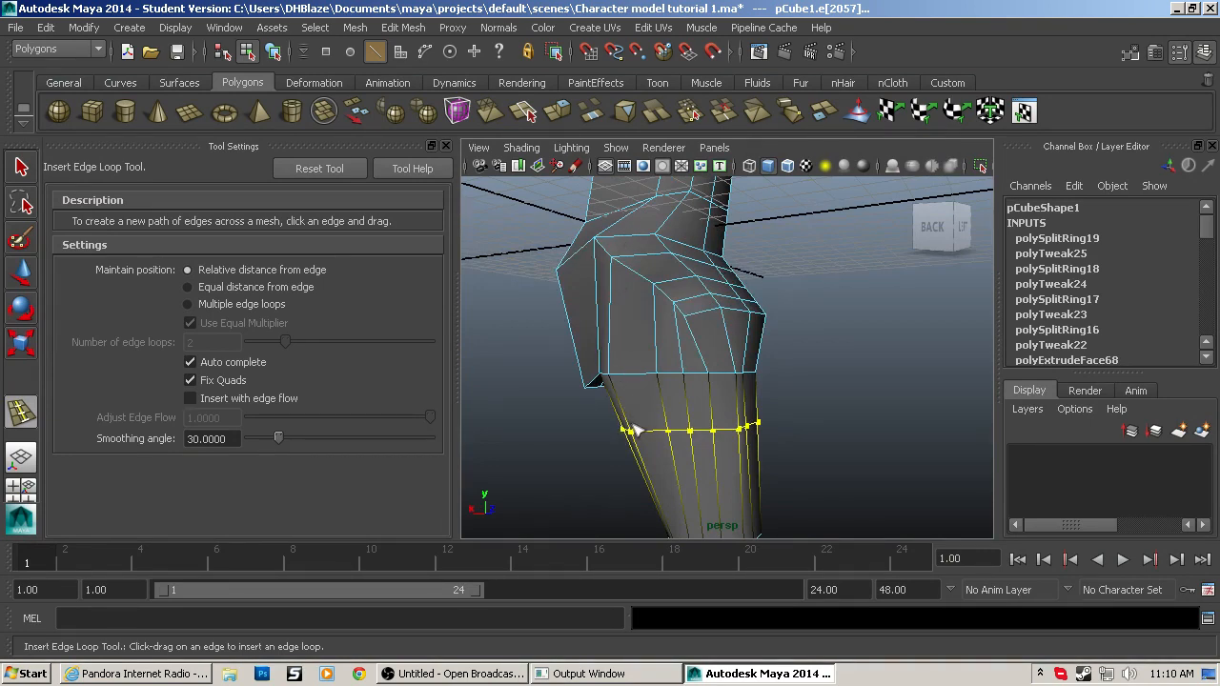
key("q")
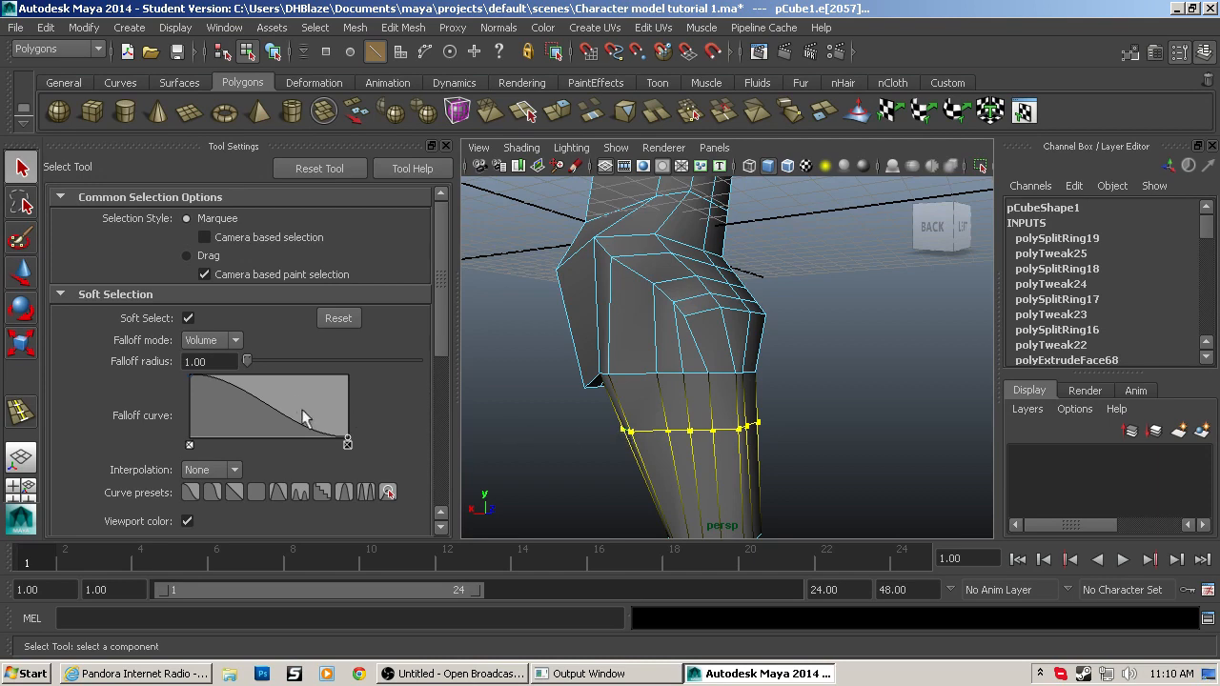
left_click(186, 318)
Step: Select individual edges at the back of the hip and move them to smooth the buttock's shape
left_click_drag(724, 429, 773, 414, "alt")
key("w")
middle_click_drag(763, 405, 777, 463, "alt")
left_click_drag(651, 354, 680, 351, "alt")
left_click(624, 351)
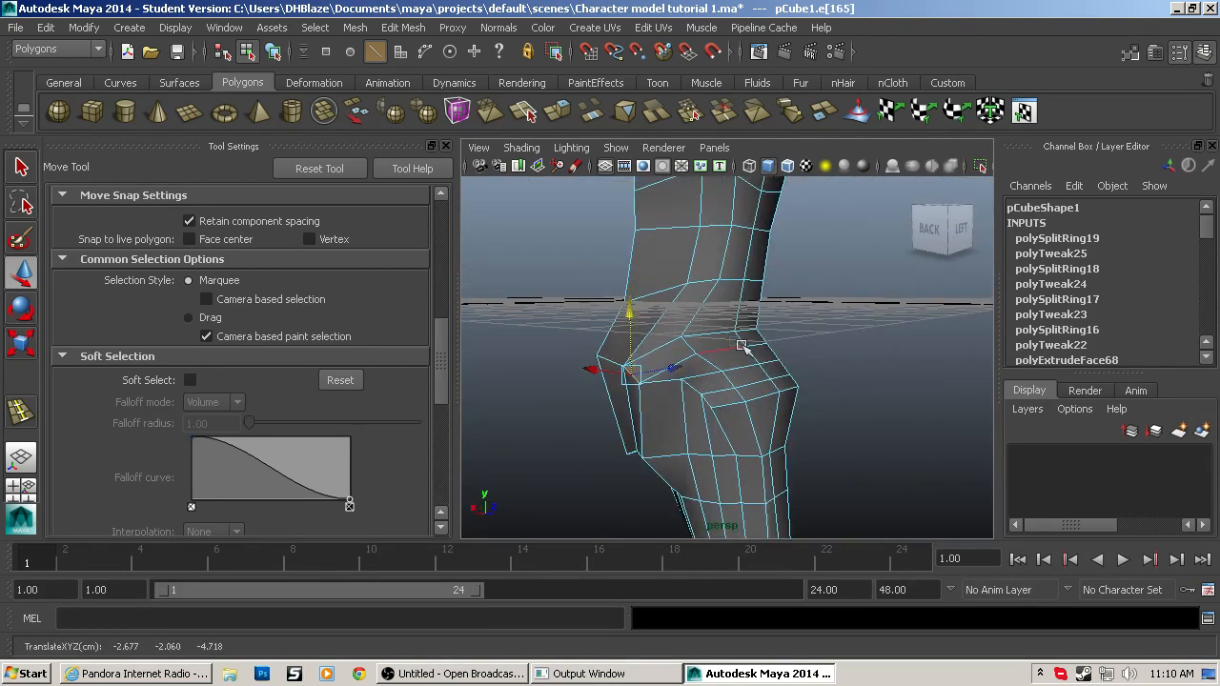
left_click_drag(629, 320, 616, 344, "alt")
mouse_move(719, 364)
left_mouse_down()
mouse_move(749, 365)
mouse_move(788, 343)
mouse_move(719, 344)
left_mouse_up()
left_click(703, 344)
Step: Preview the whole character mesh smoothed in object mode and close the tool settings
scroll(787, 372, "down", 8)
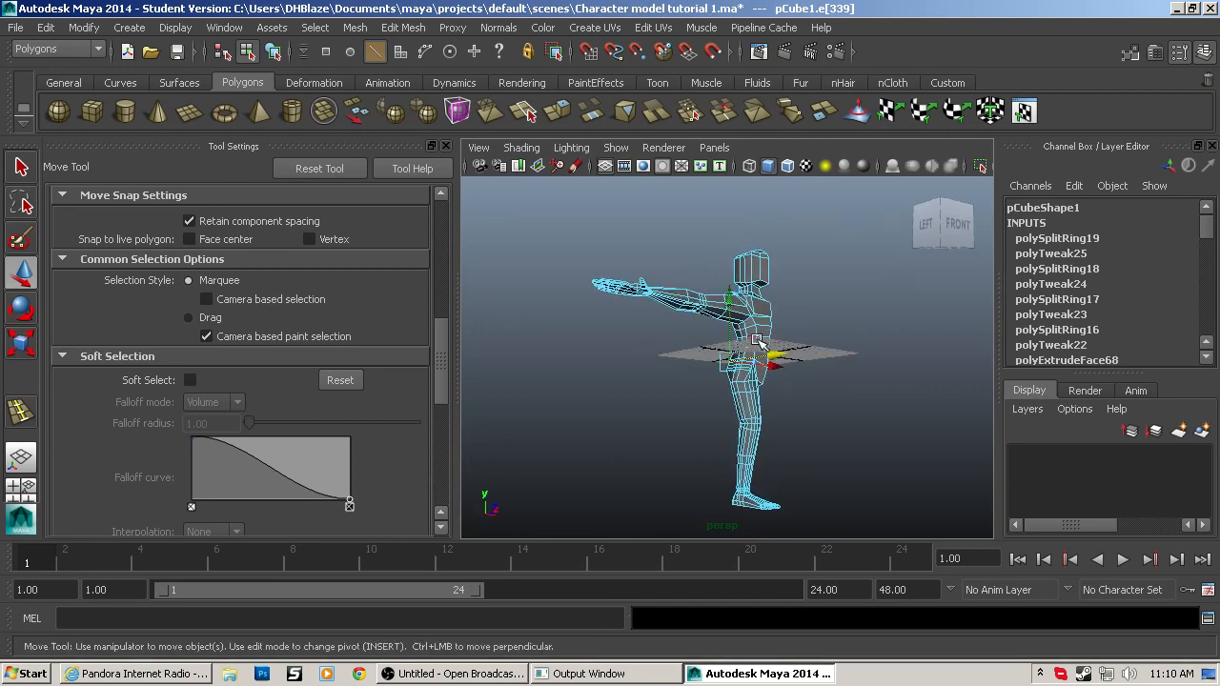
key("F8")
left_click(814, 307)
left_click_drag(826, 347, 705, 387, "alt")
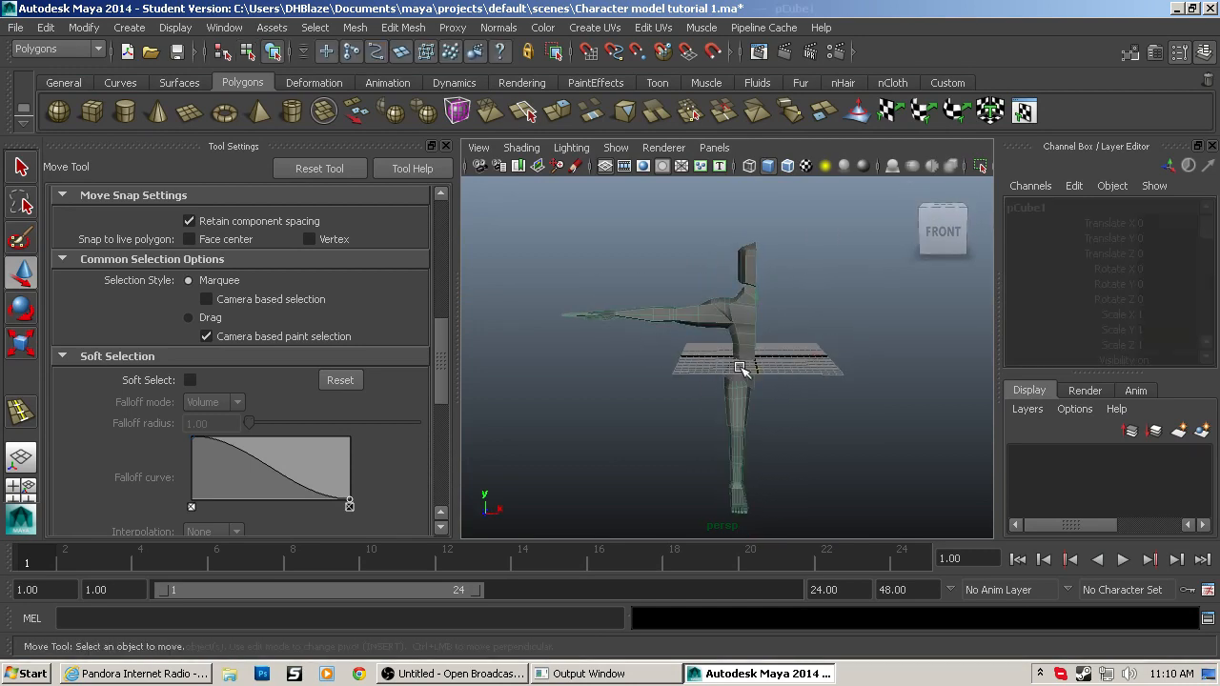
left_click(741, 368)
key("3")
left_click_drag(662, 391, 604, 363, "alt")
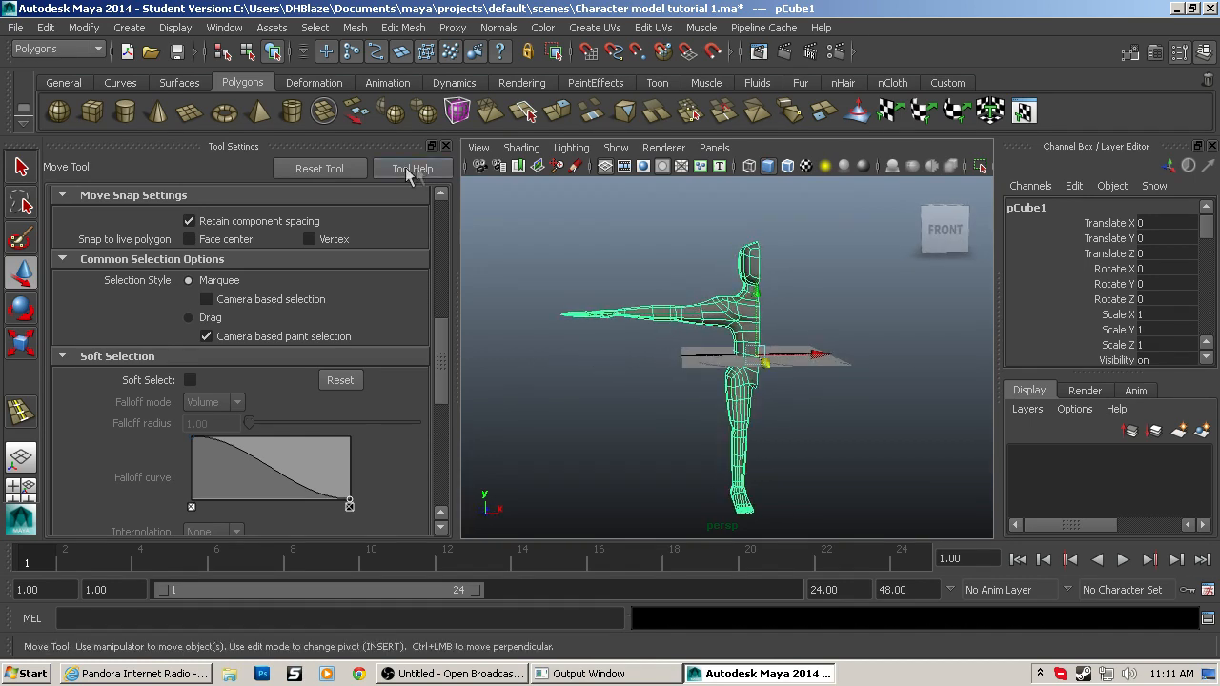
left_click(446, 145)
mouse_move(467, 338)
left_mouse_down("alt")
mouse_move(852, 324)
mouse_move(705, 338)
mouse_move(557, 320)
mouse_move(601, 338)
mouse_move(792, 330)
mouse_move(452, 335)
left_mouse_up("alt")
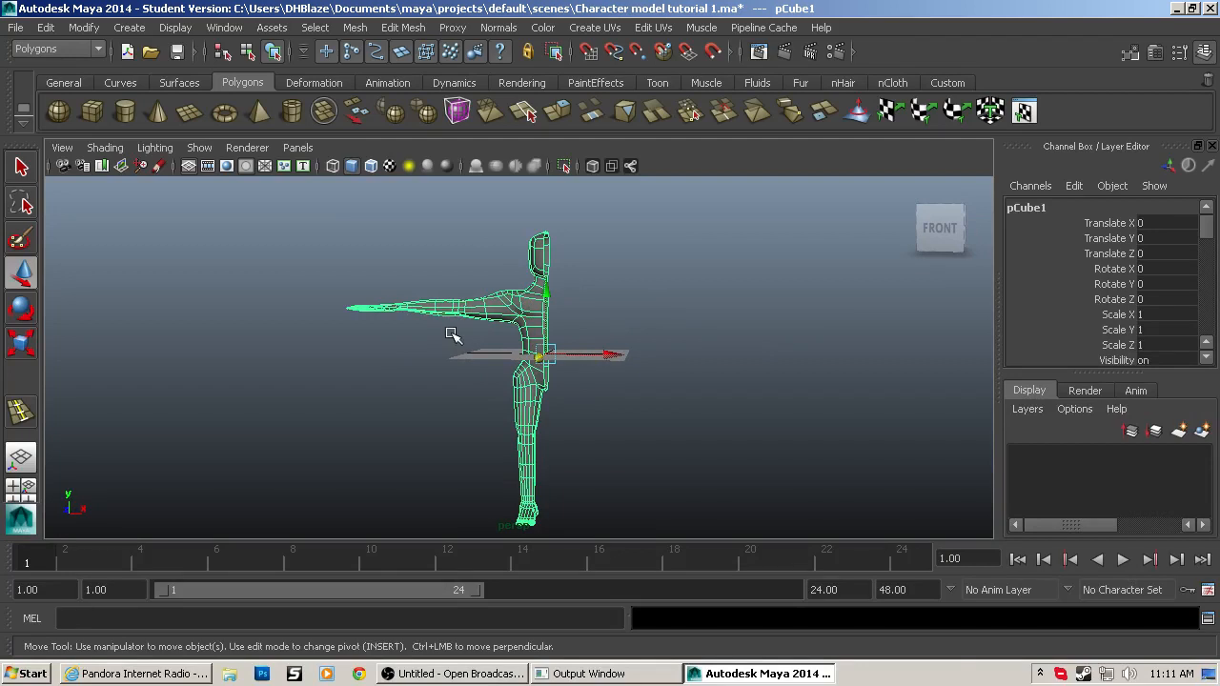